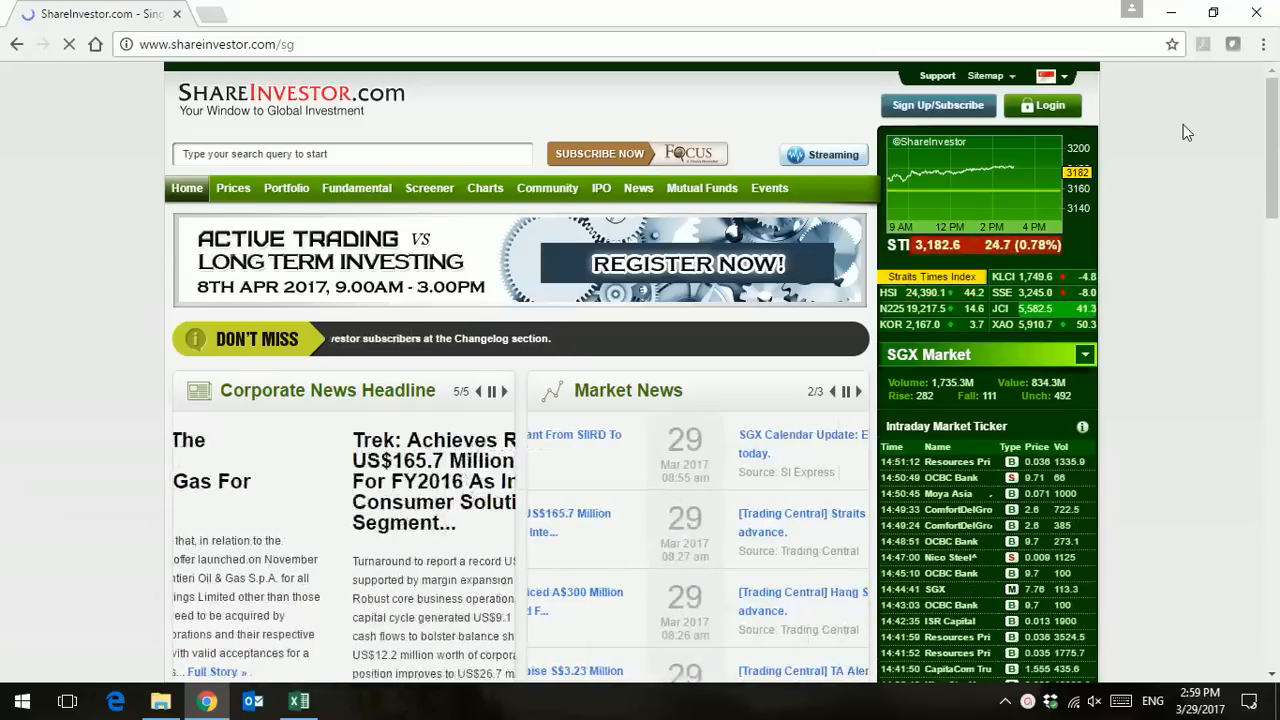
# - Sign in to ShareInvestor with the prefilled login details and open the Market Screener (FA & TA)
pyautogui.click(1060, 108)
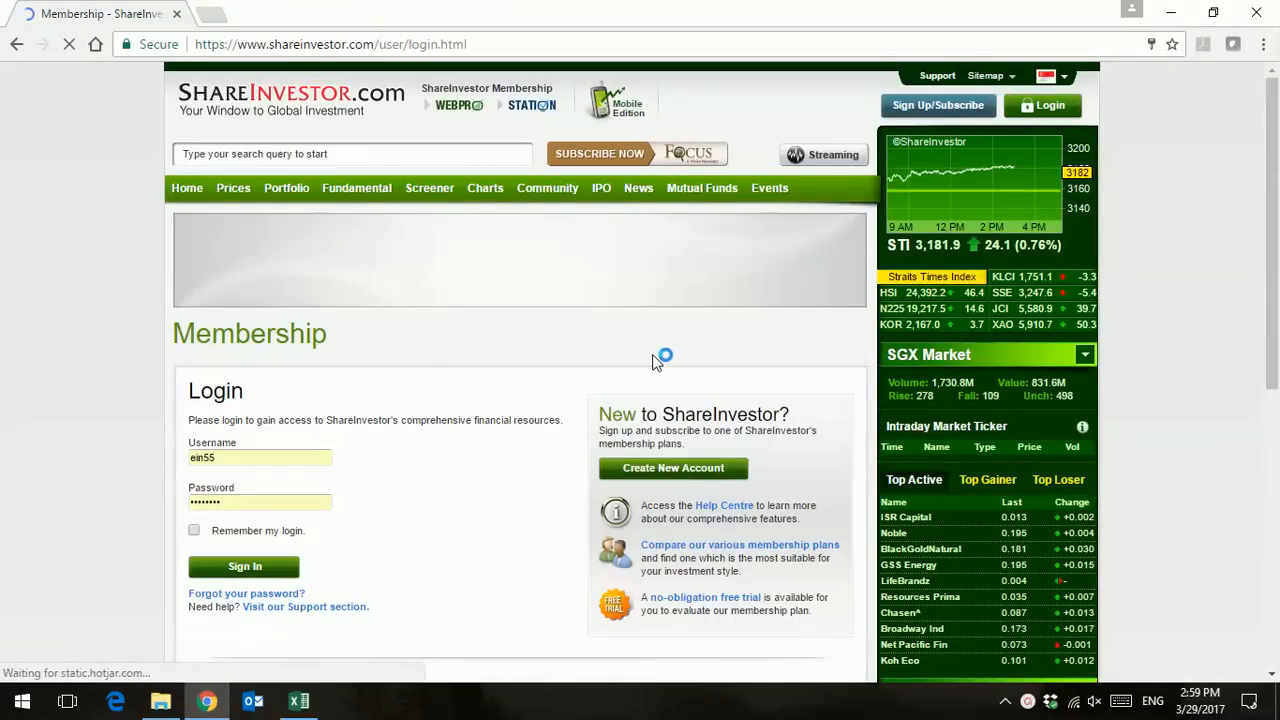
pyautogui.click(282, 569)
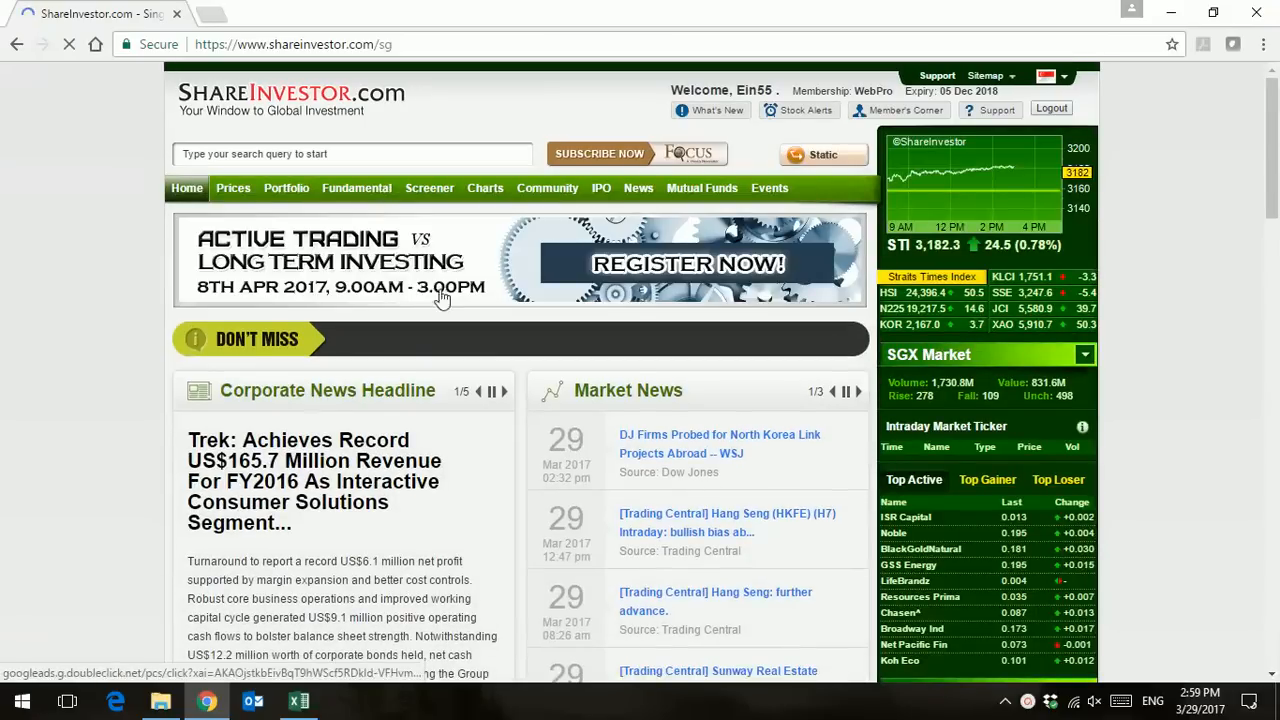
pyautogui.moveTo(422, 197)
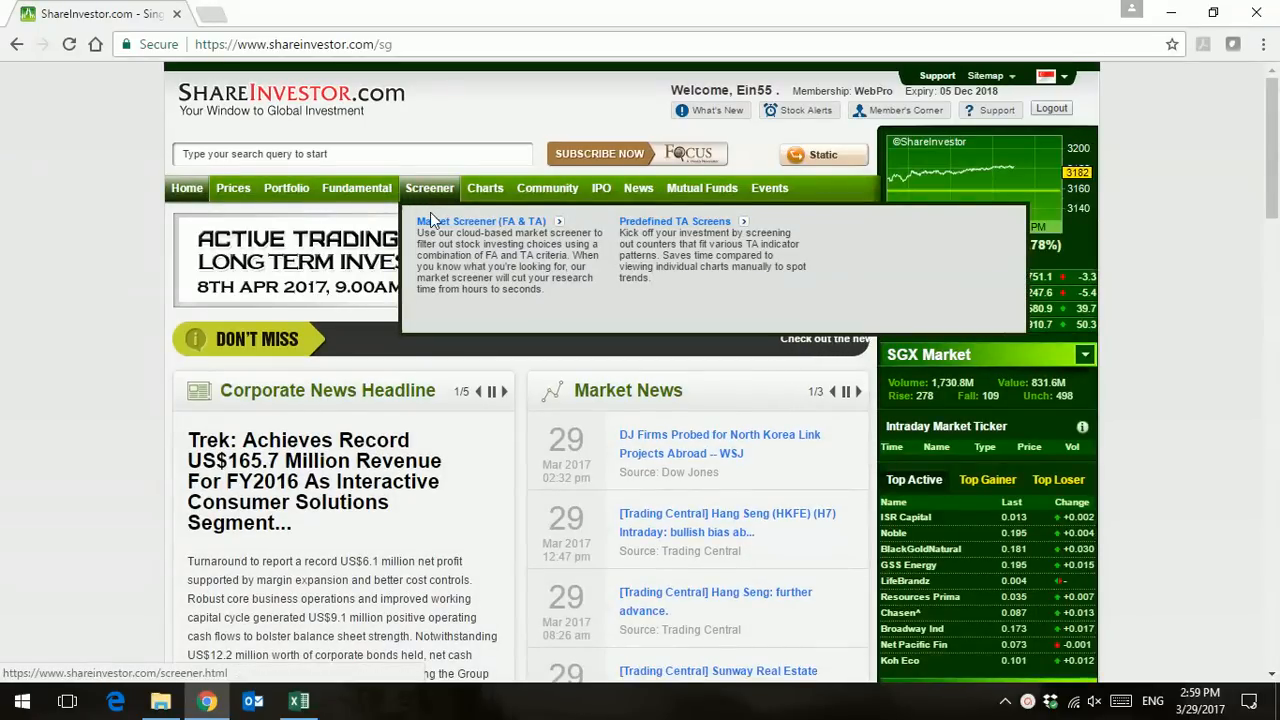
pyautogui.click(432, 224)
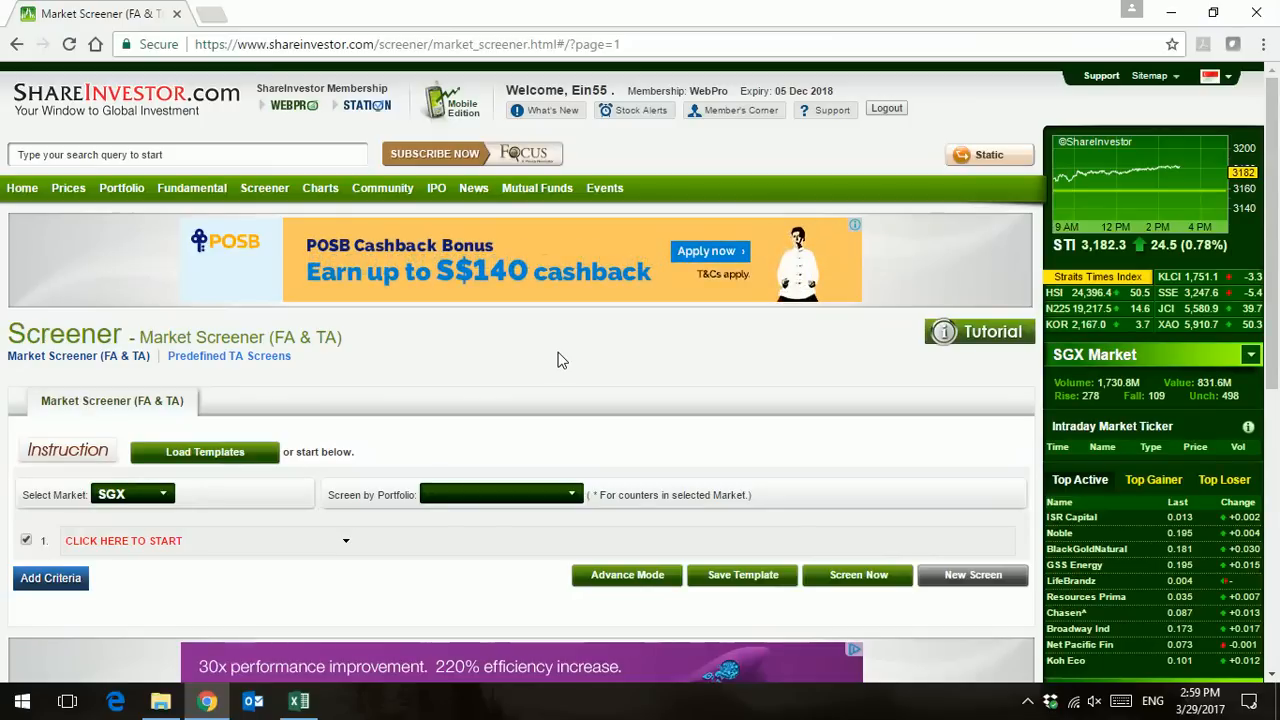
# - View the list of markets available for screening and keep SGX selected
pyautogui.scroll(-3, 558, 360)
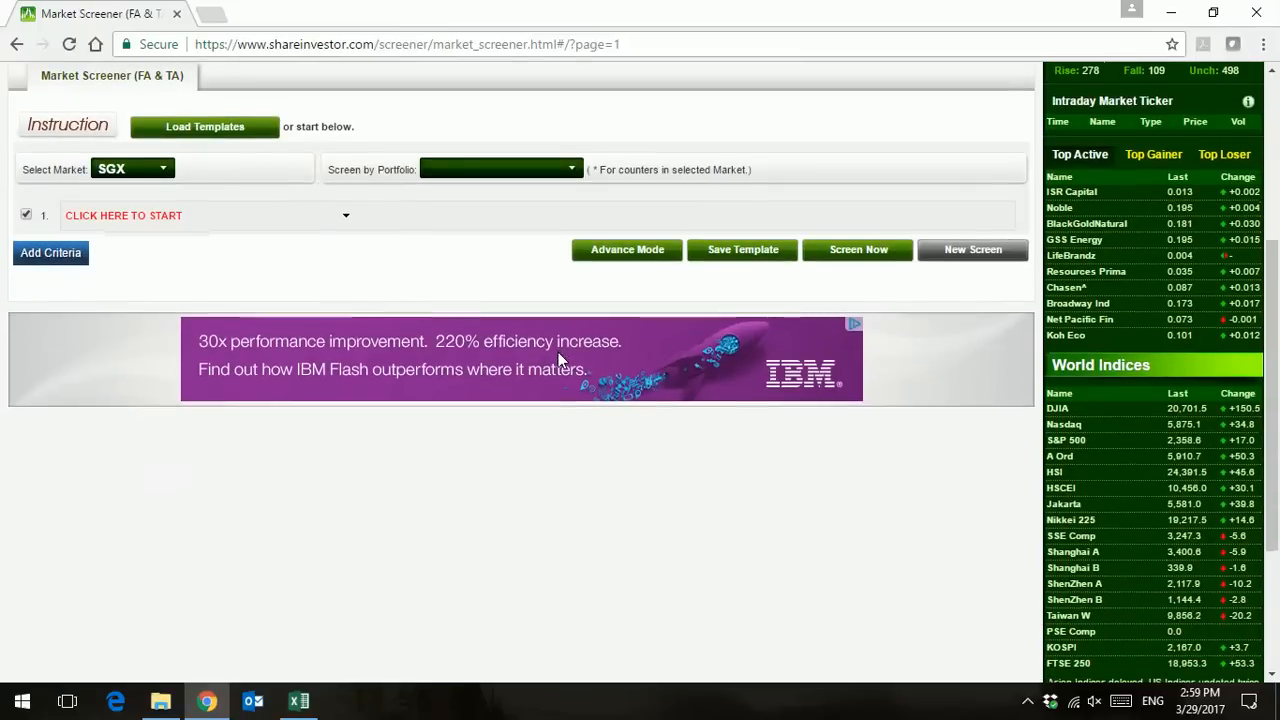
pyautogui.click(160, 170)
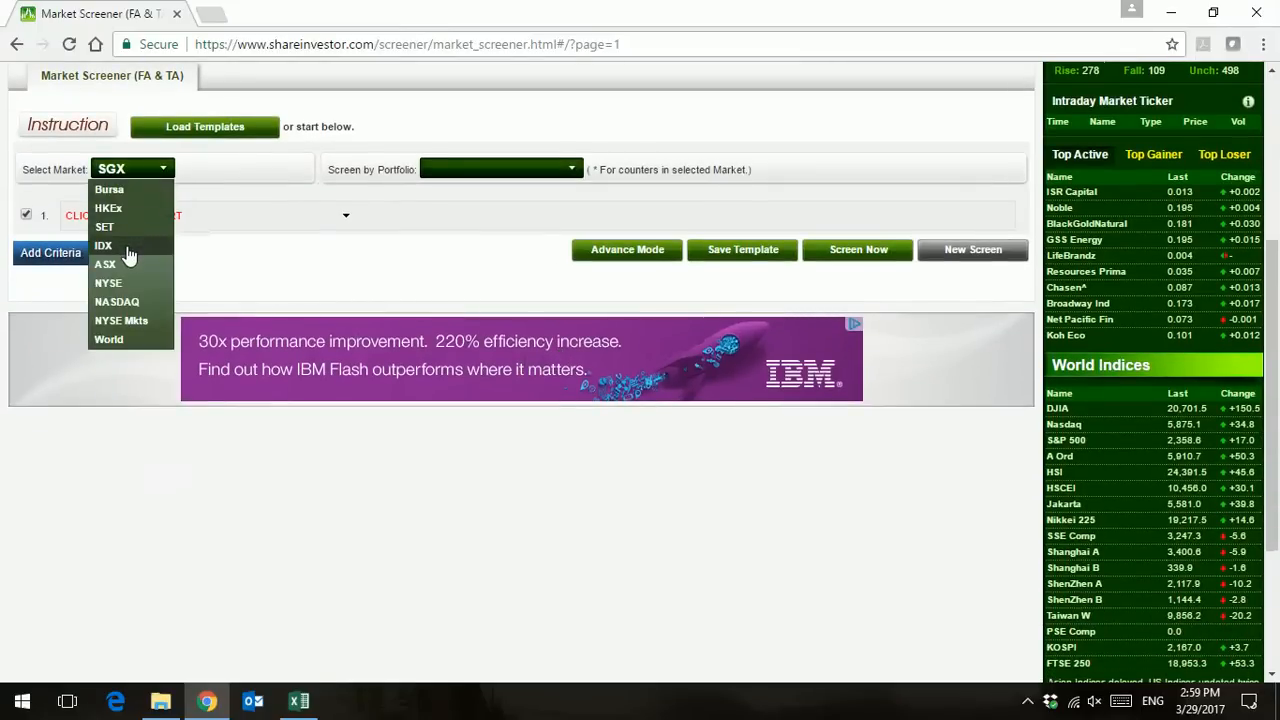
pyautogui.click(226, 171)
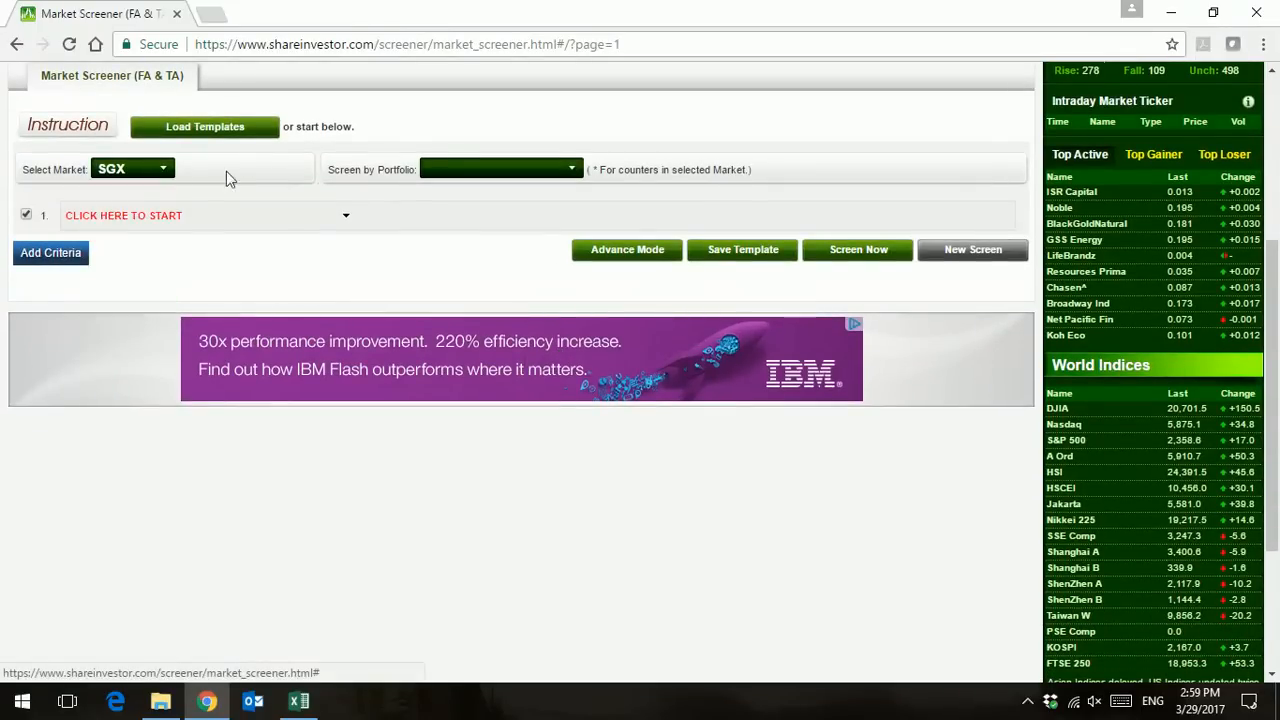
pyautogui.click(160, 170)
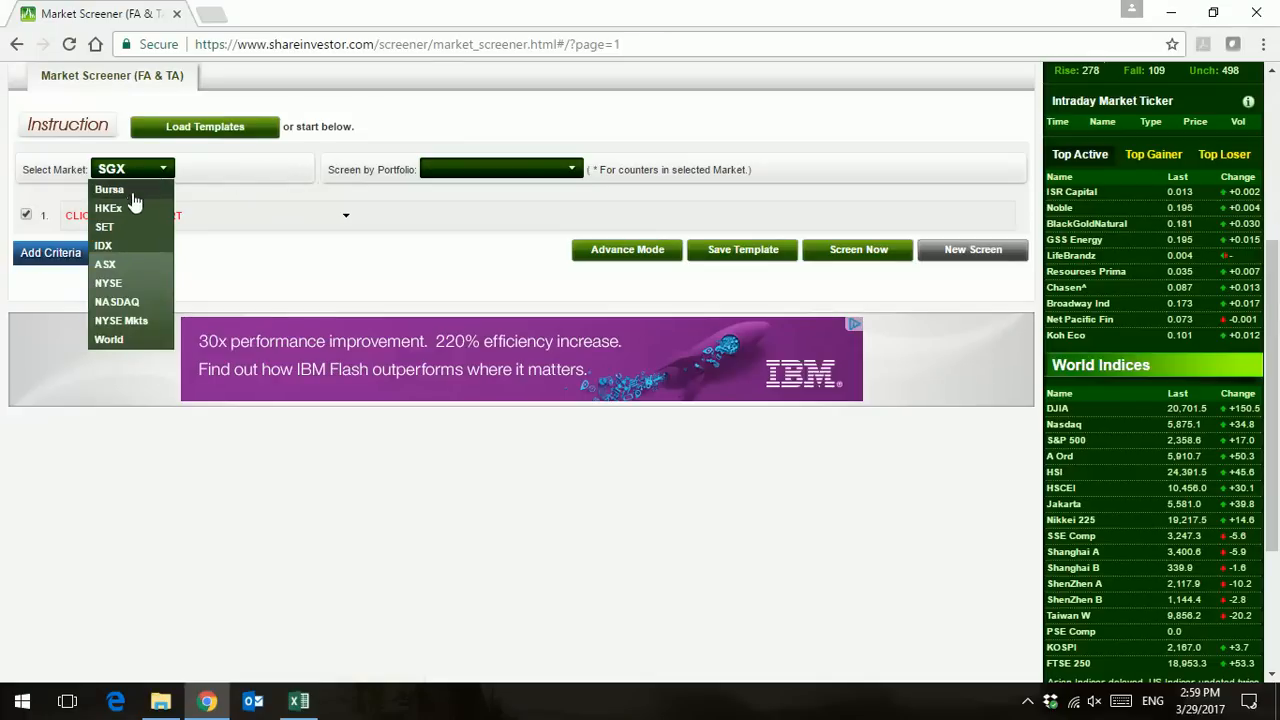
pyautogui.click(298, 164)
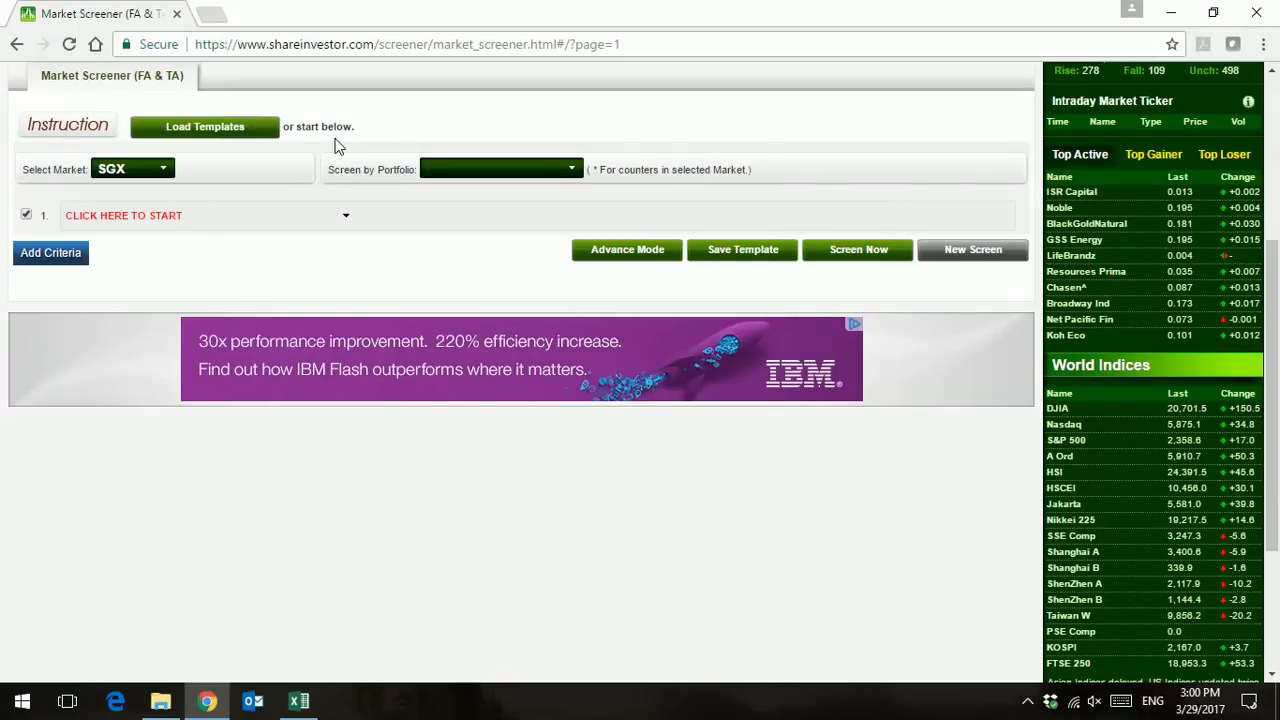
# - Browse the technical and price conditions, and add the fundamental condition Return On Equity (ROE) as the first criterion
pyautogui.click(63, 255)
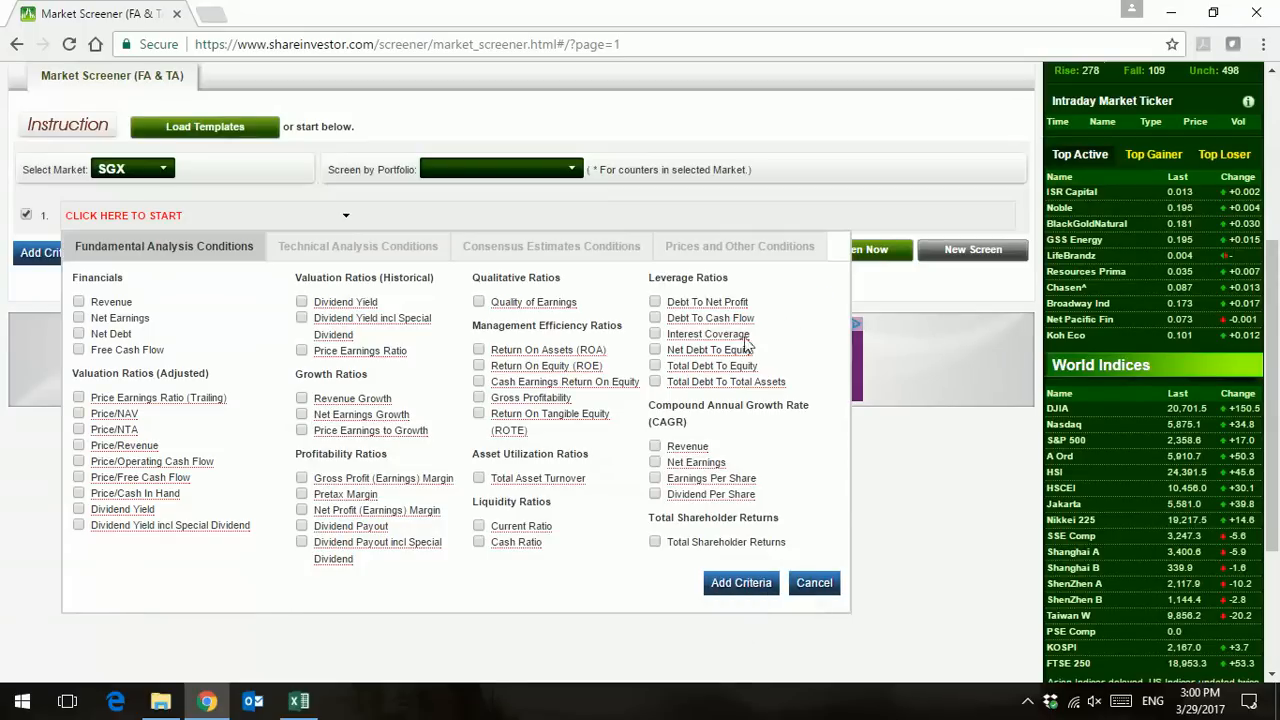
pyautogui.click(373, 250)
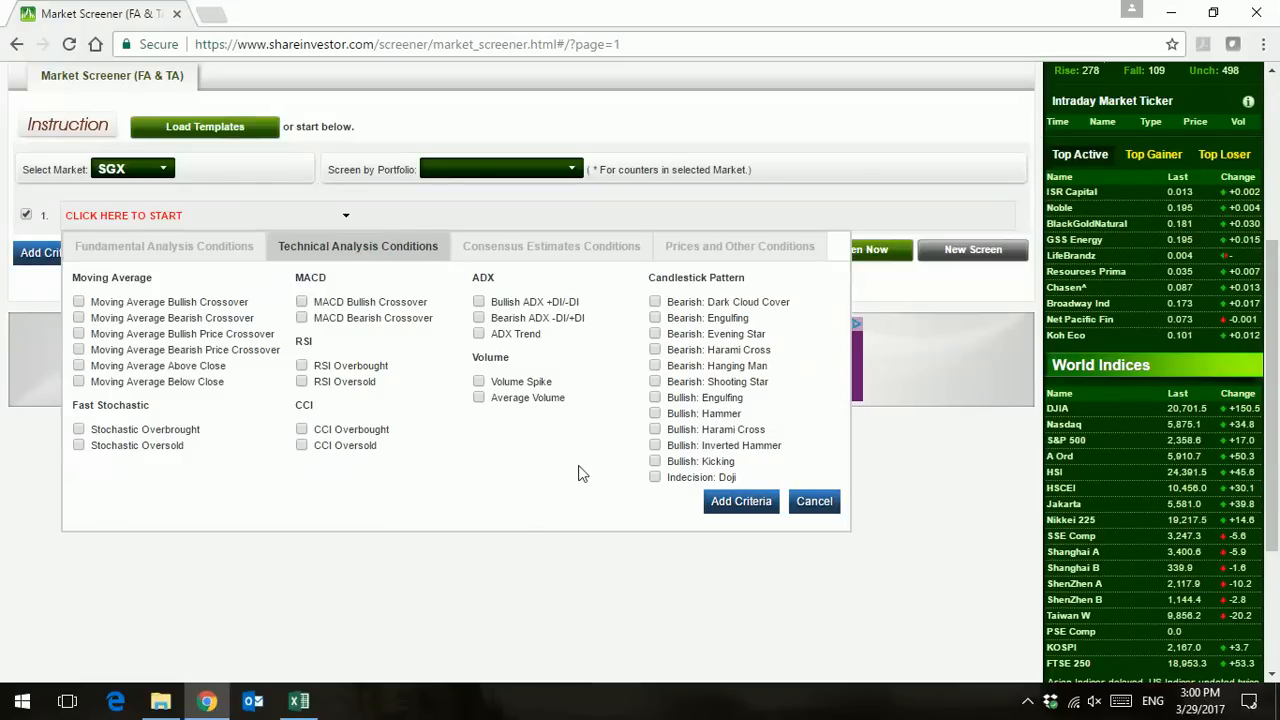
pyautogui.click(727, 252)
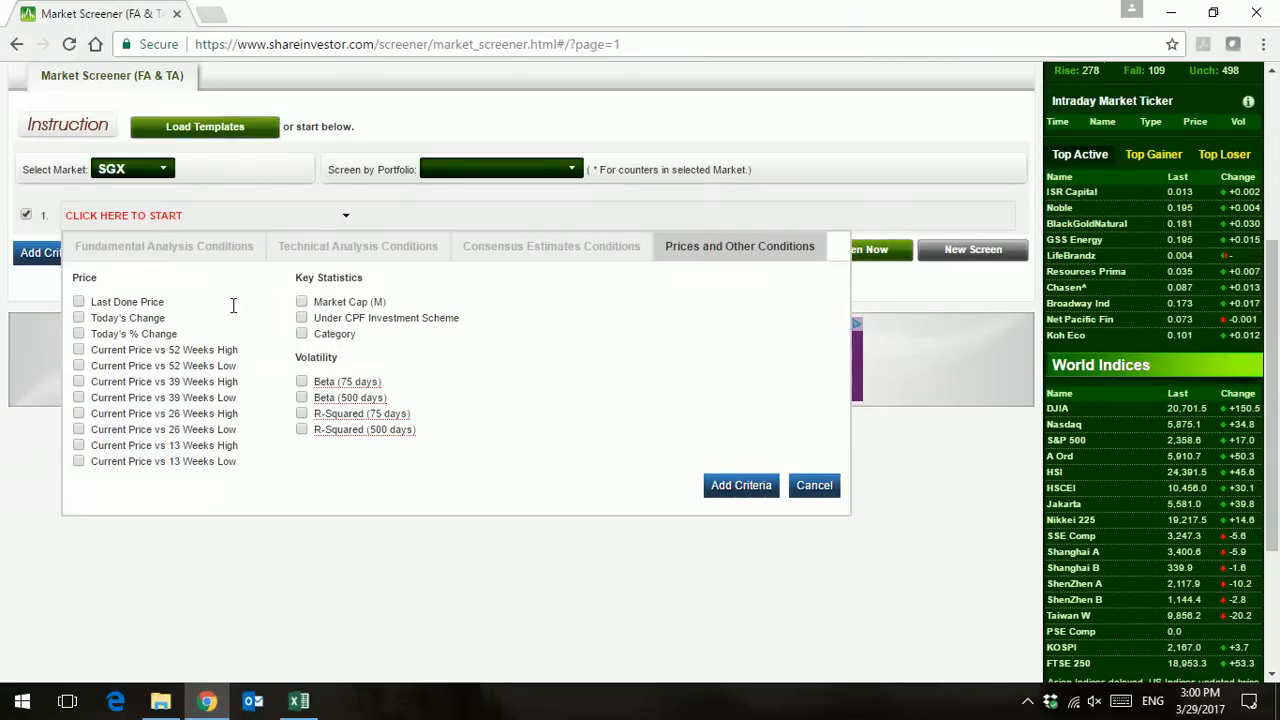
pyautogui.click(155, 250)
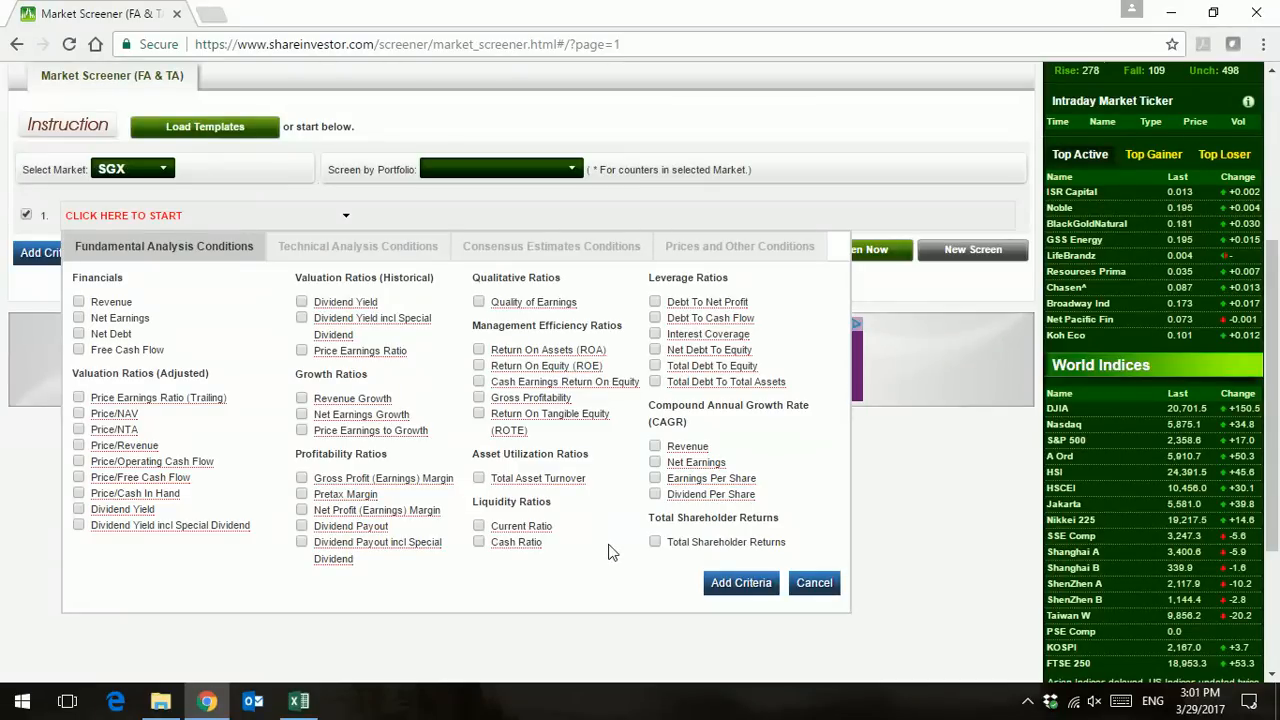
pyautogui.click(480, 368)
pyautogui.click(713, 582)
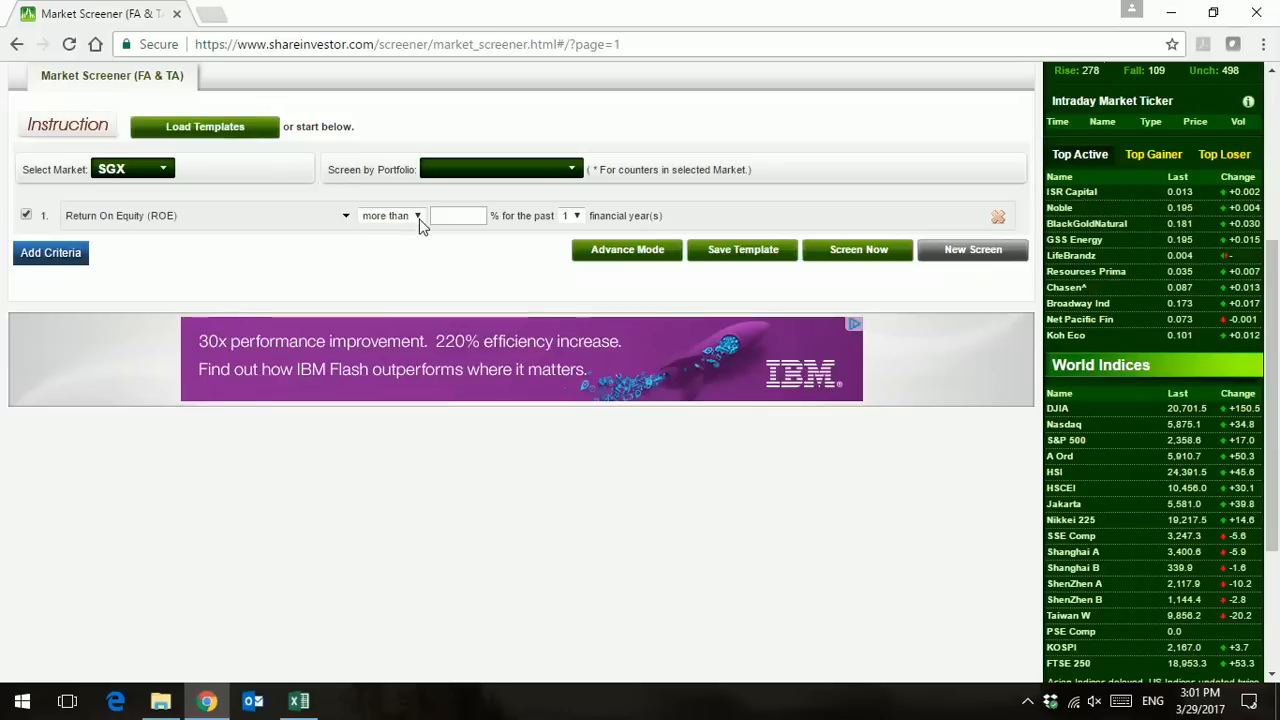
# - Set the ROE criterion to more than 5% for the past 5 financial years and run the screen
pyautogui.click(577, 216)
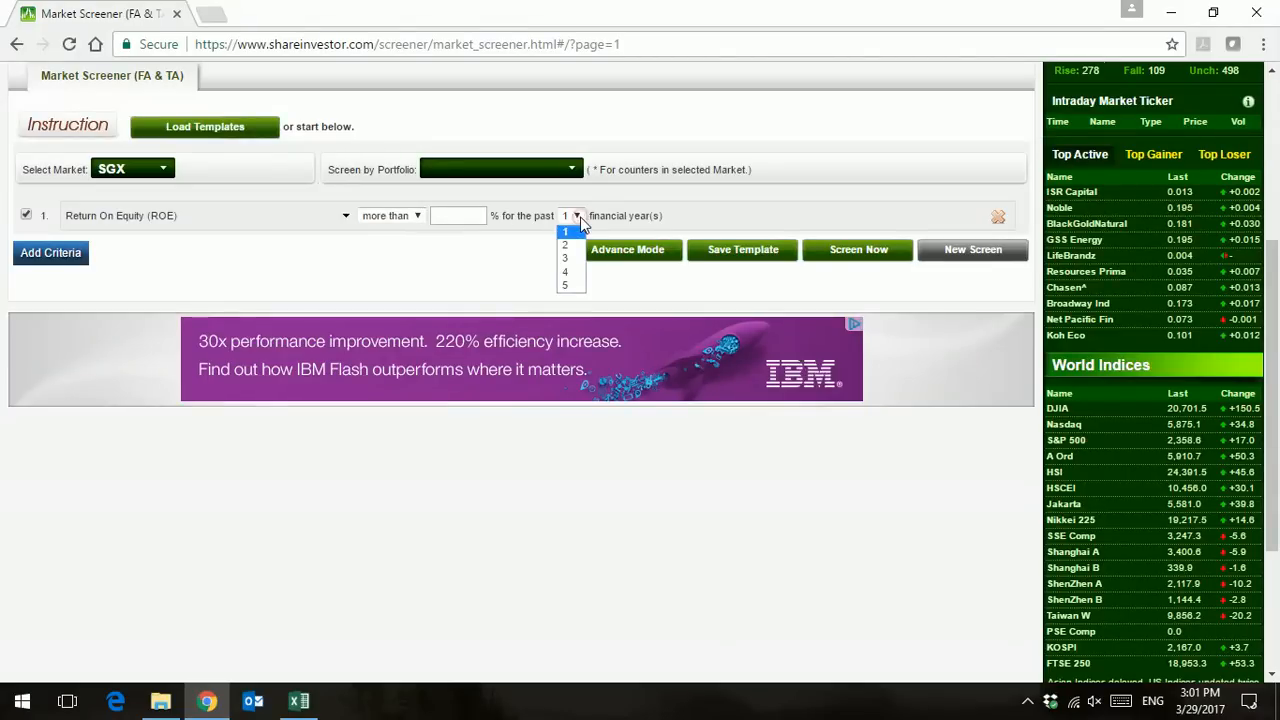
pyautogui.click(569, 286)
pyautogui.click(468, 218)
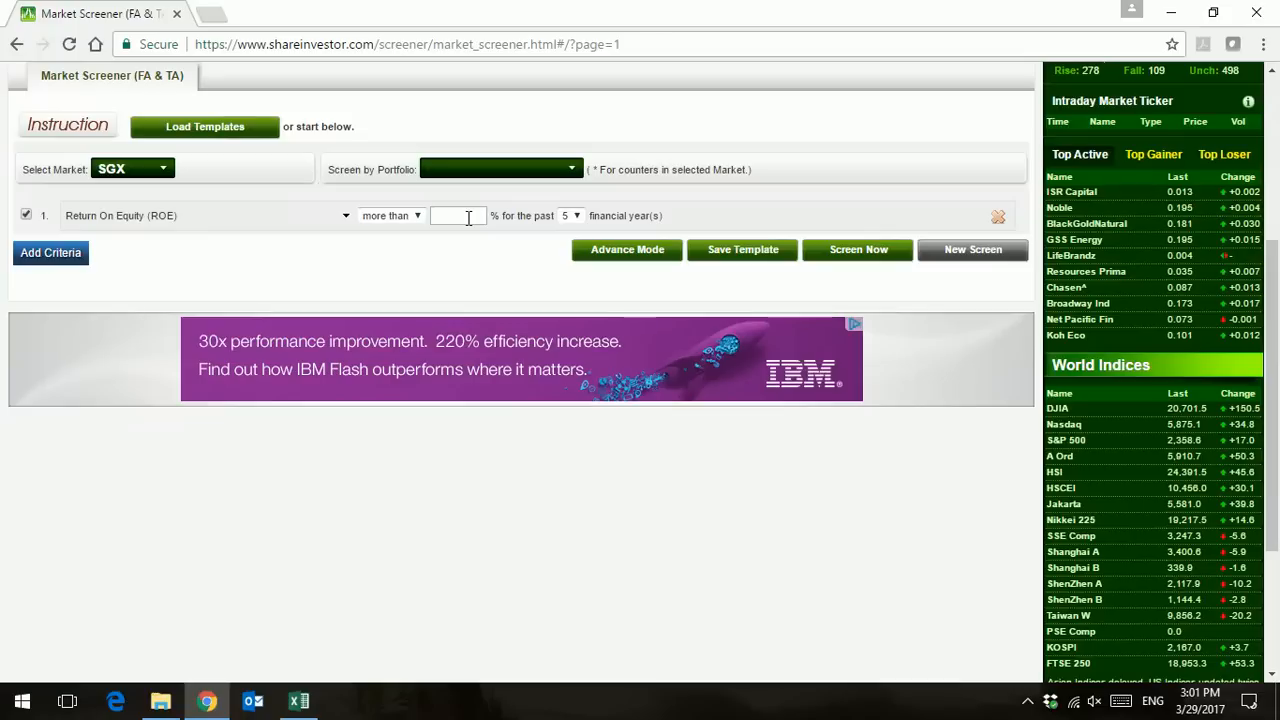
pyautogui.write('5')
pyautogui.click(860, 250)
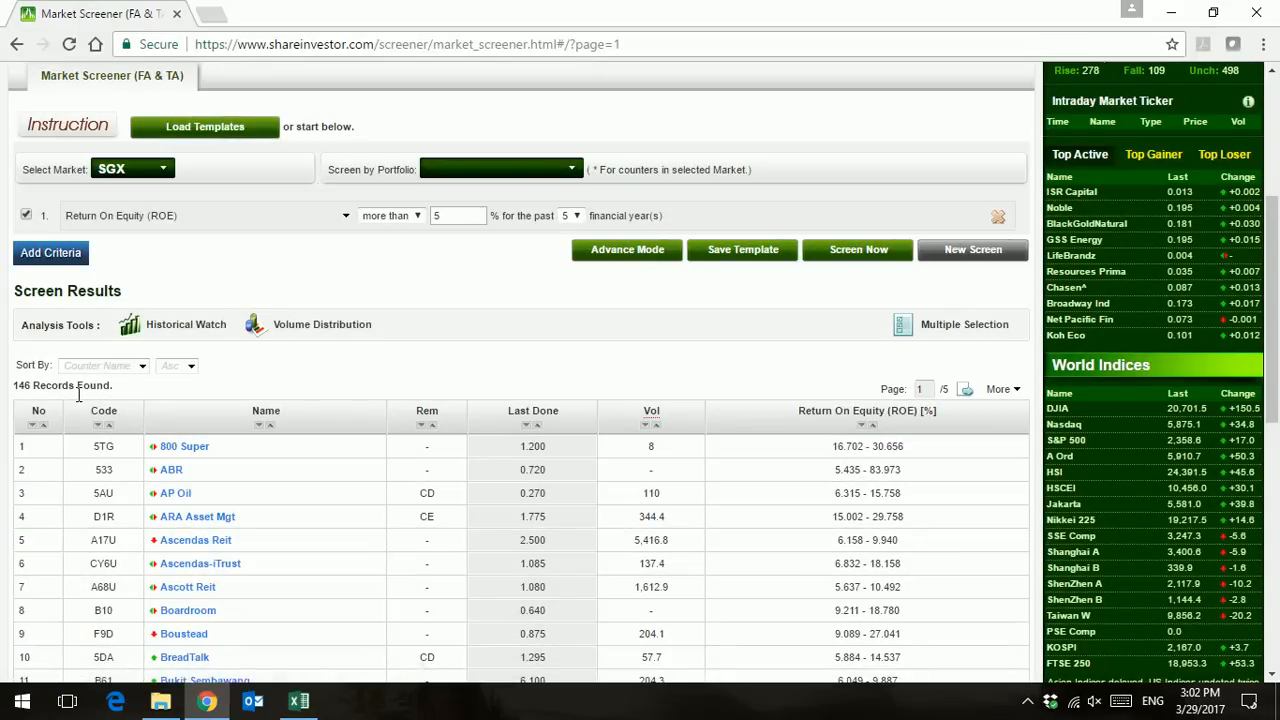
# - Review the ROE screening results and add the compound annual growth rate of Earnings Per Share as the second criterion
pyautogui.moveTo(360, 477)
pyautogui.scroll(-1, 360, 478)
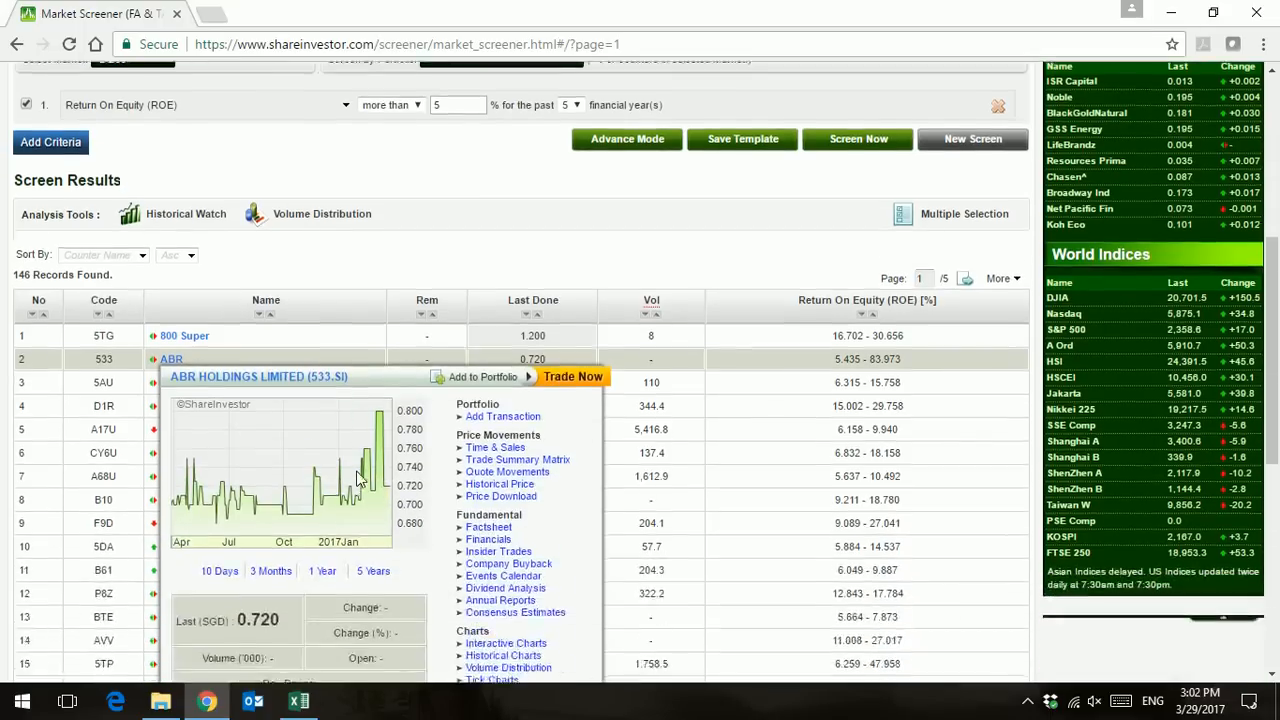
pyautogui.scroll(-2, 360, 477)
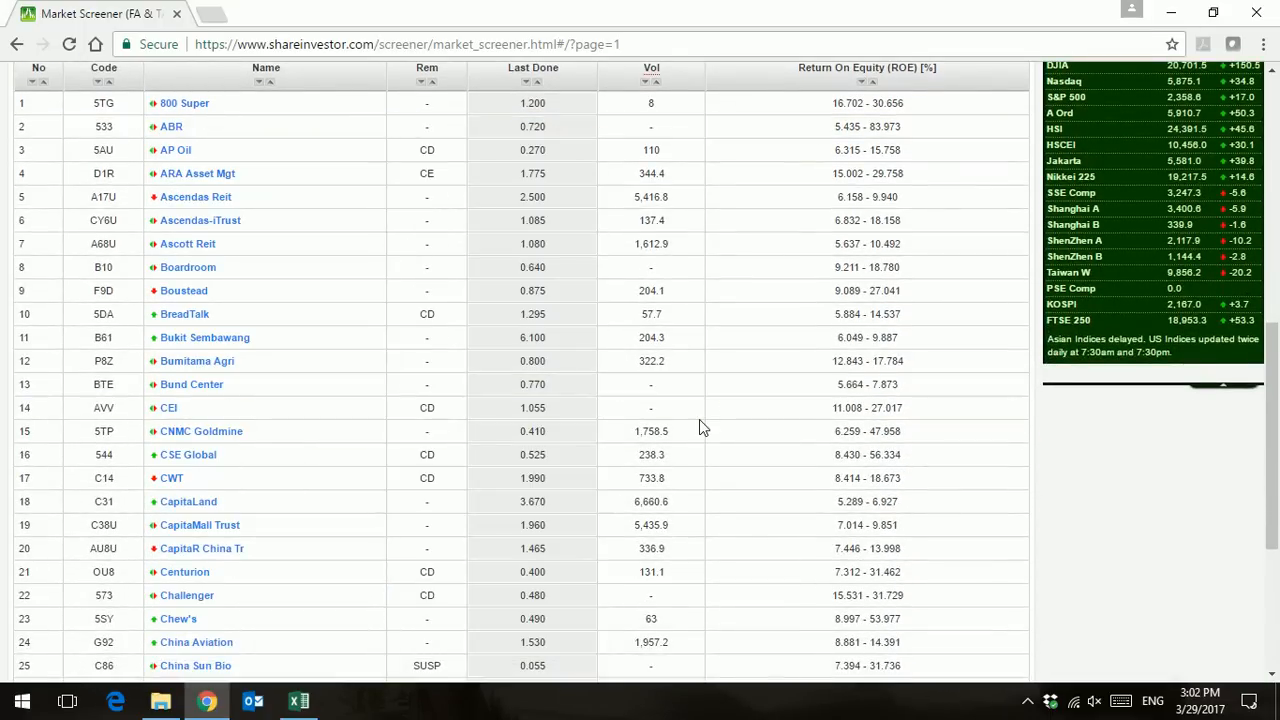
pyautogui.scroll(-2, 700, 421)
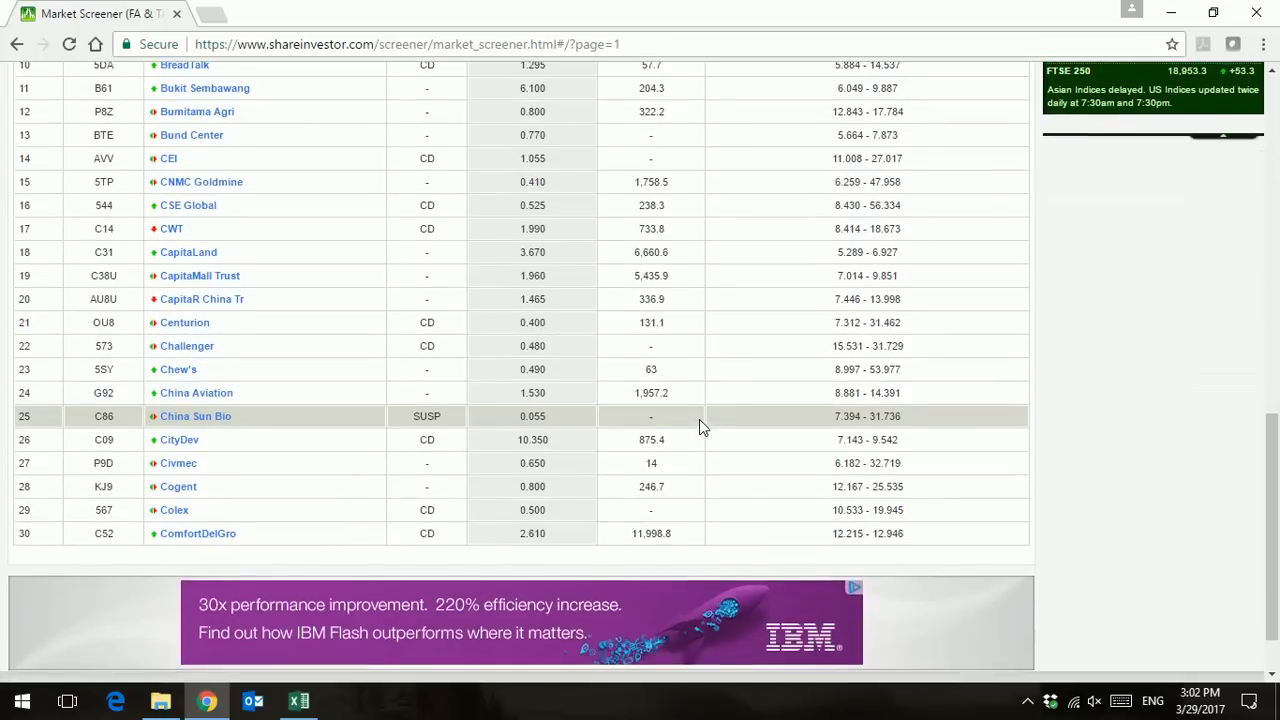
pyautogui.scroll(4, 700, 426)
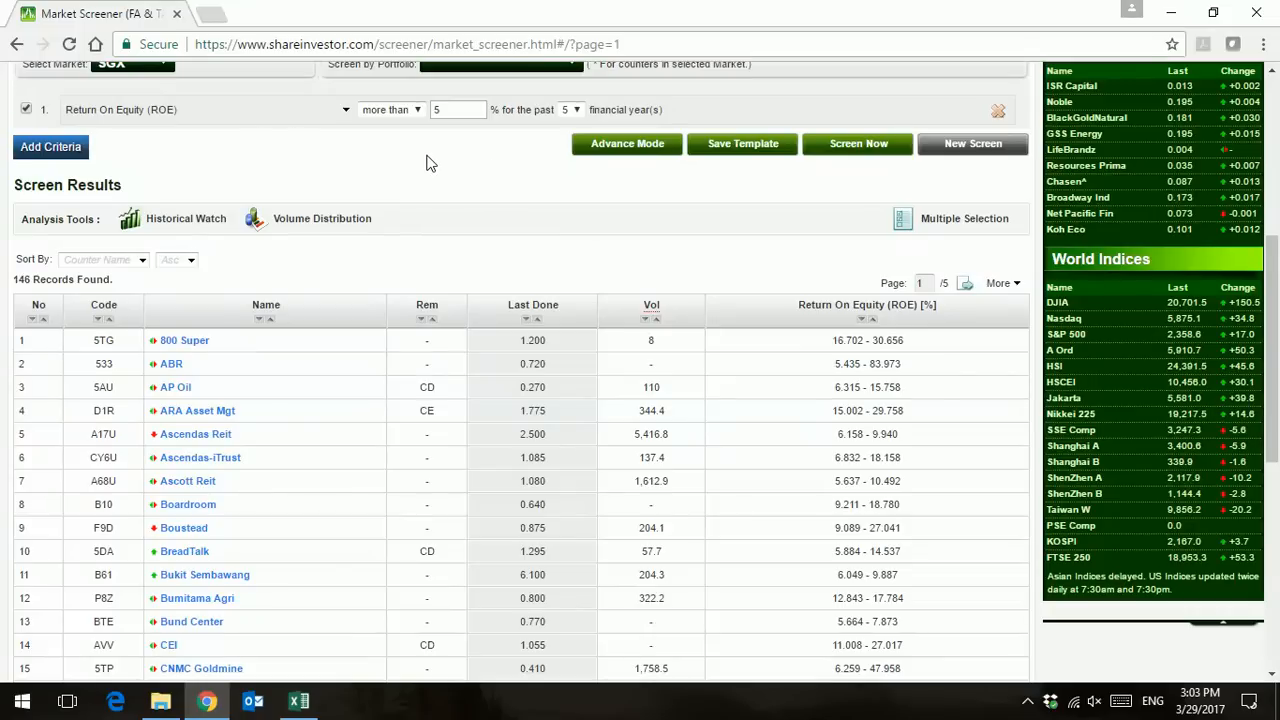
pyautogui.click(50, 147)
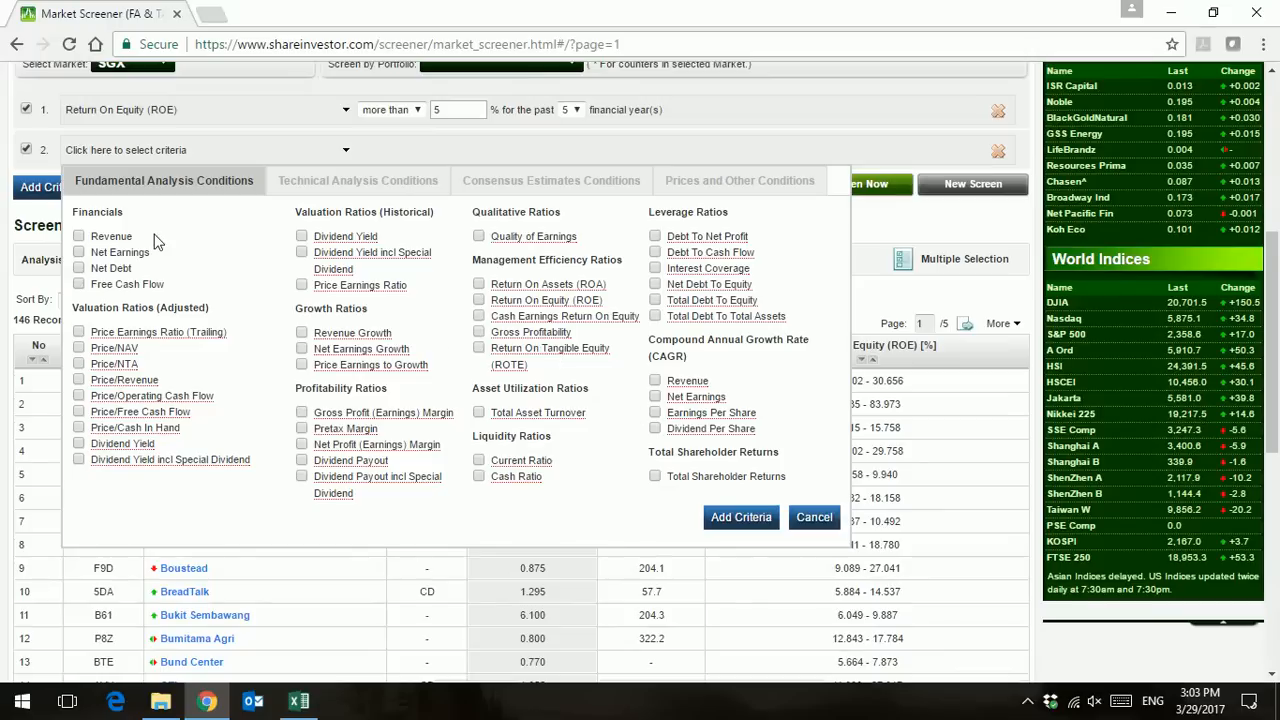
pyautogui.click(655, 413)
pyautogui.moveTo(722, 438)
pyautogui.click(748, 520)
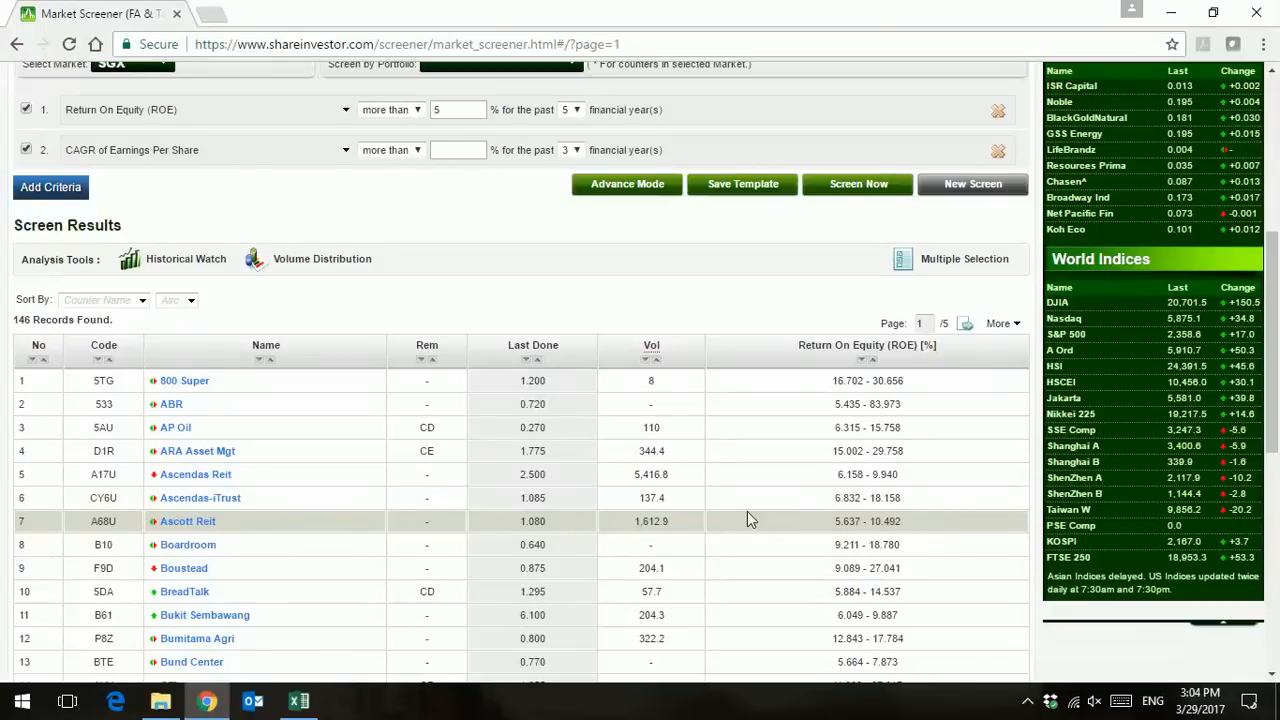
# - Set the CAGR of Earnings Per Share to more than 0% for the past 5 financial years and run the screen
pyautogui.click(460, 157)
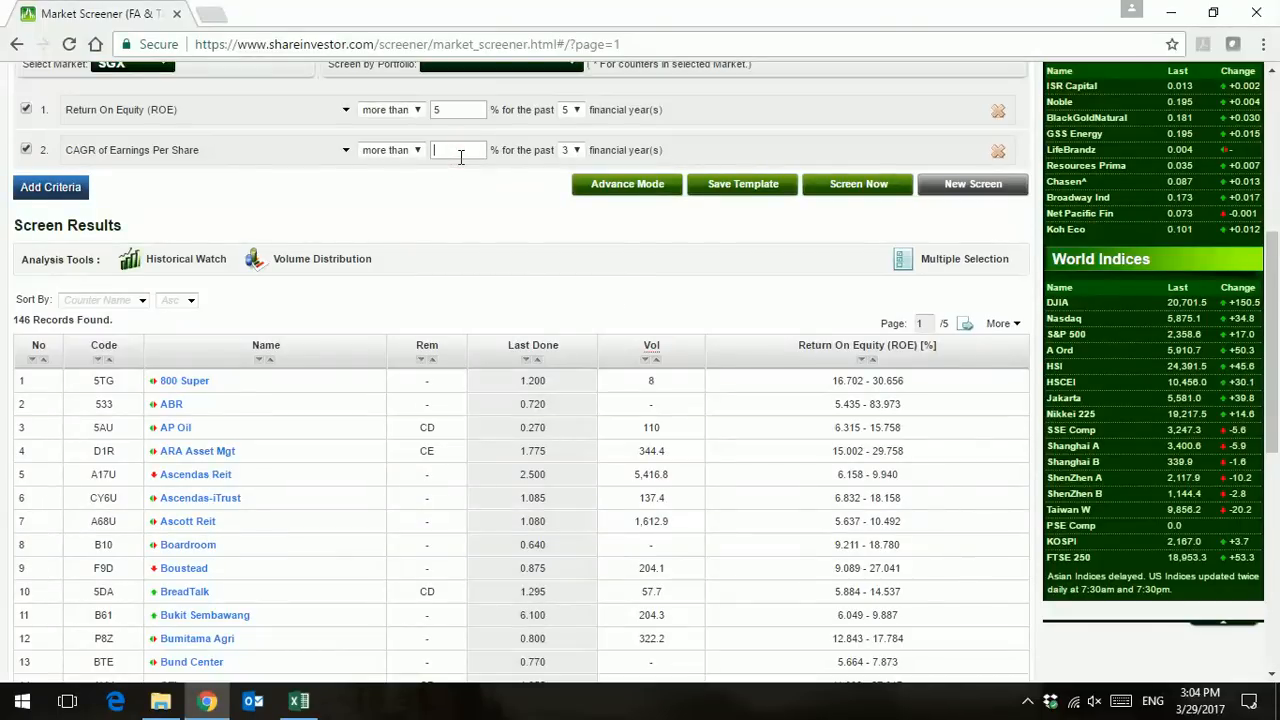
pyautogui.write('0')
pyautogui.click(565, 178)
pyautogui.click(846, 190)
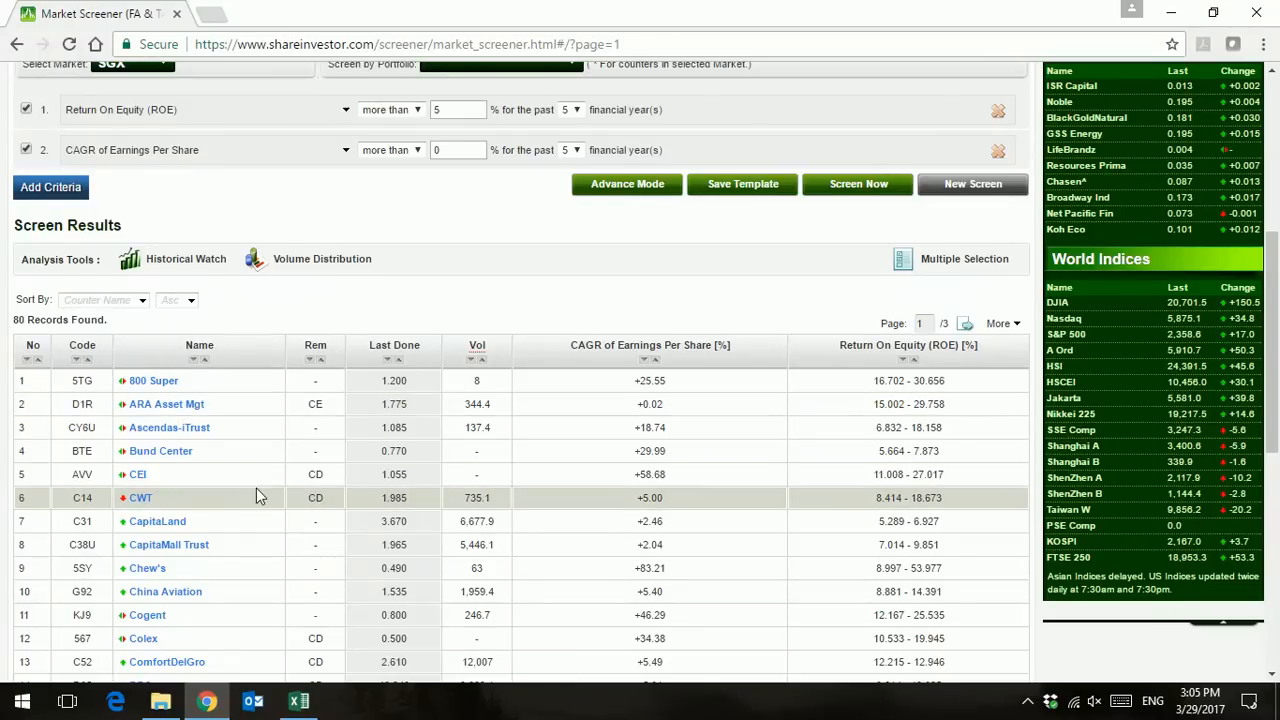
# - Examine the stocks meeting both criteria and view the template saving options without creating a template
pyautogui.scroll(-4, 256, 494)
pyautogui.moveTo(256, 492)
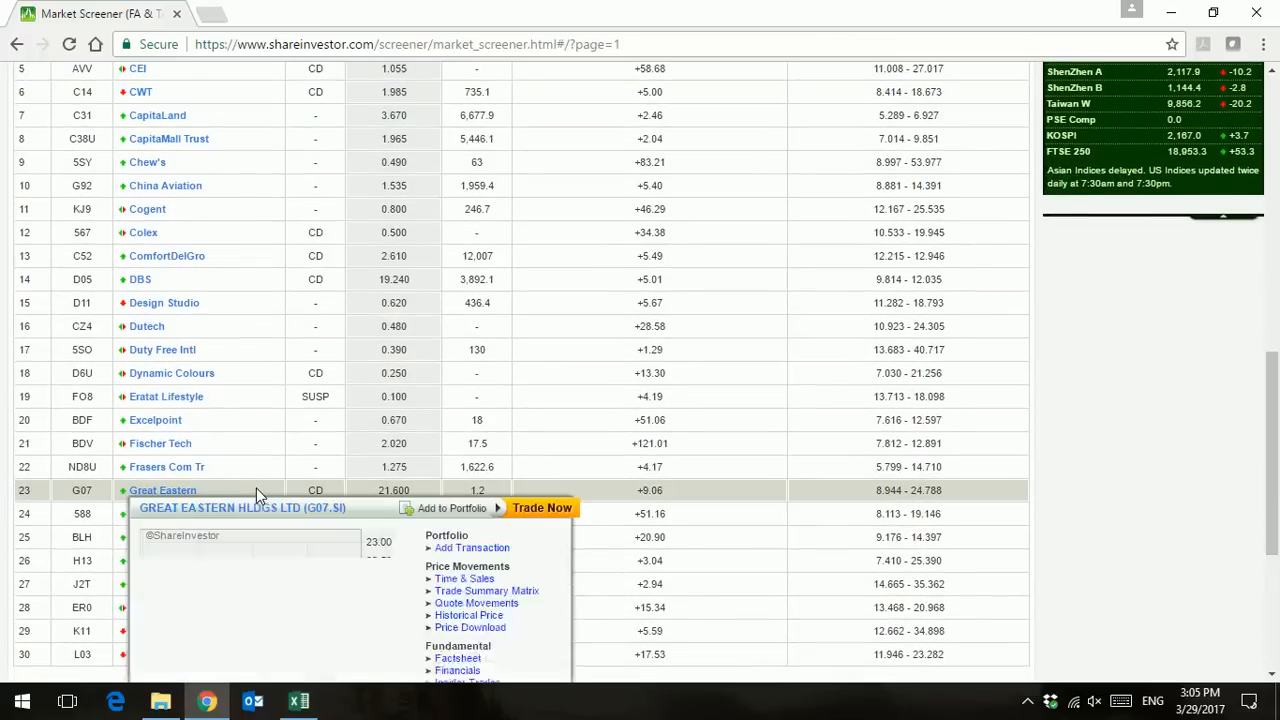
pyautogui.scroll(-2, 256, 494)
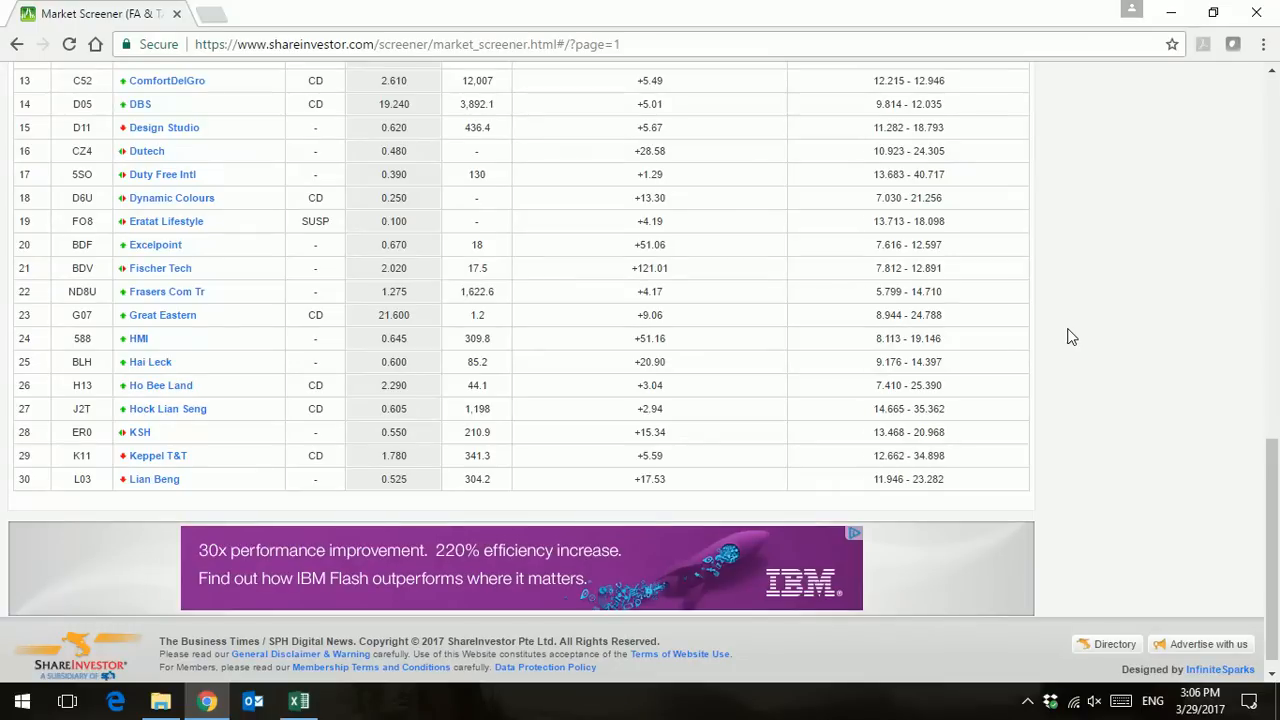
pyautogui.scroll(5, 1067, 336)
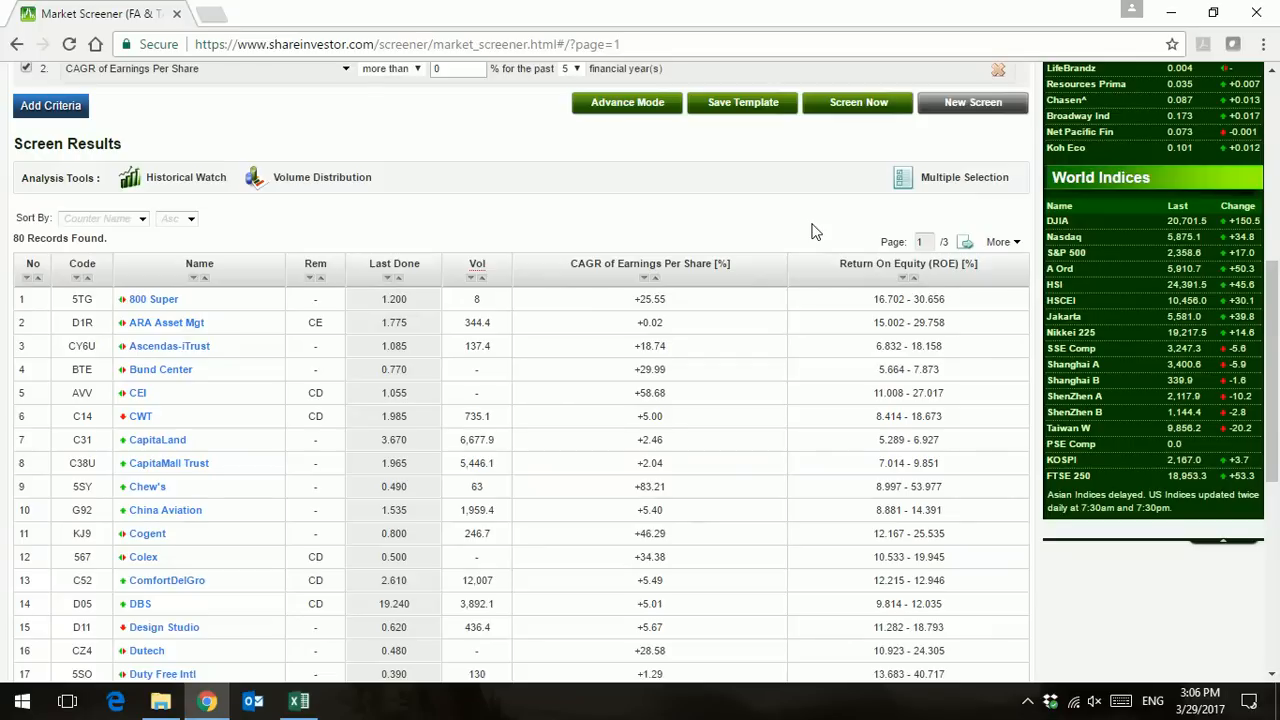
pyautogui.scroll(1, 812, 232)
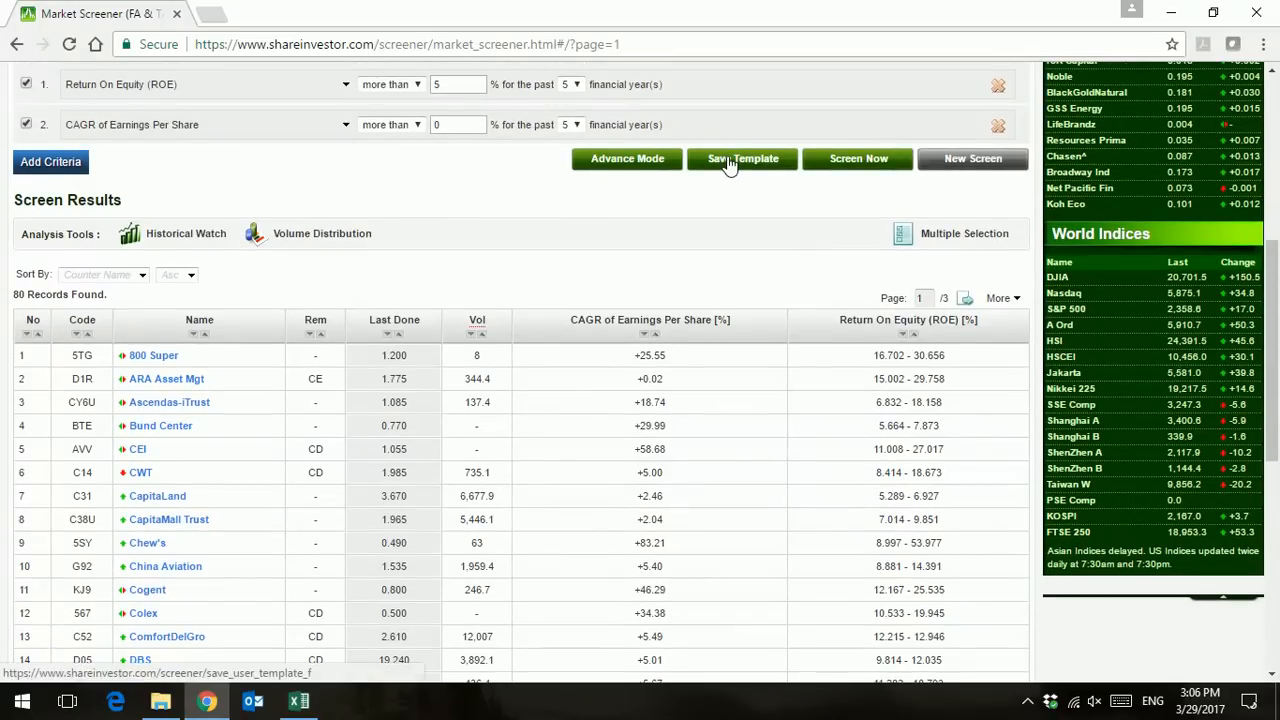
pyautogui.click(729, 163)
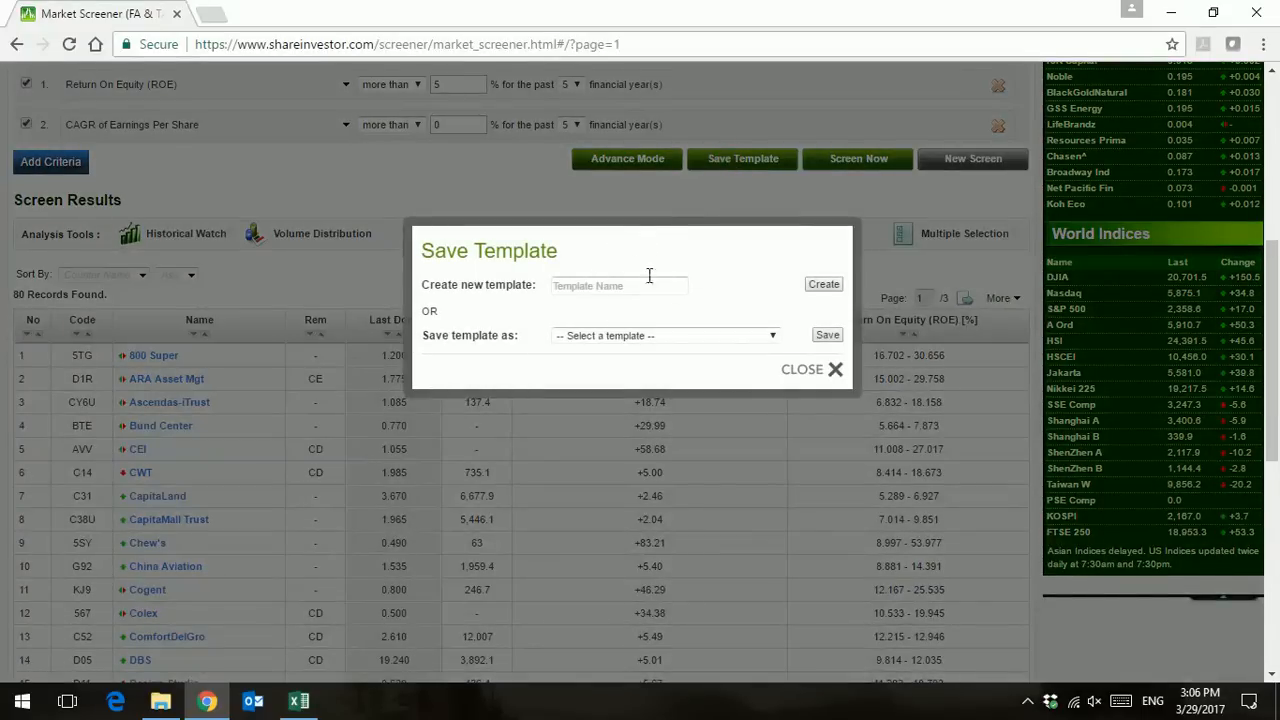
pyautogui.click(835, 372)
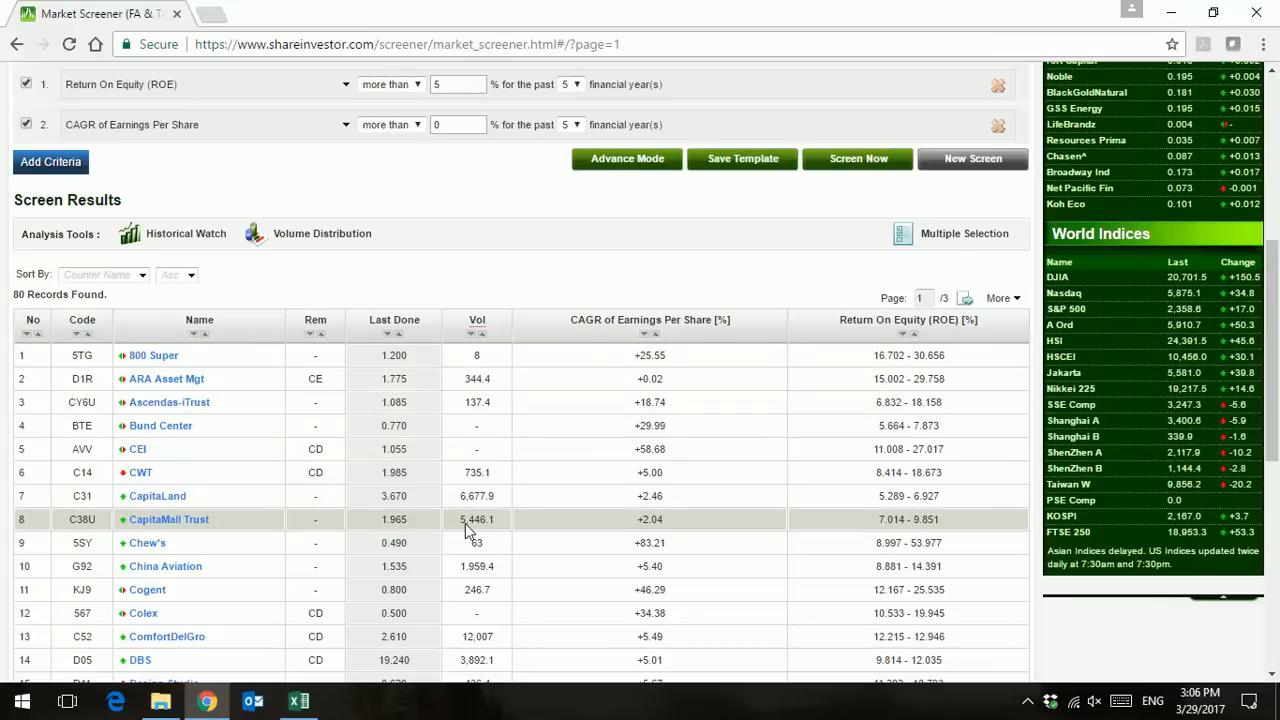
# - Export the first page of screening results to Excel as StocksPrices-ShareInvestor in C:\Auto Software, replacing the existing file
pyautogui.scroll(-6, 450, 500)
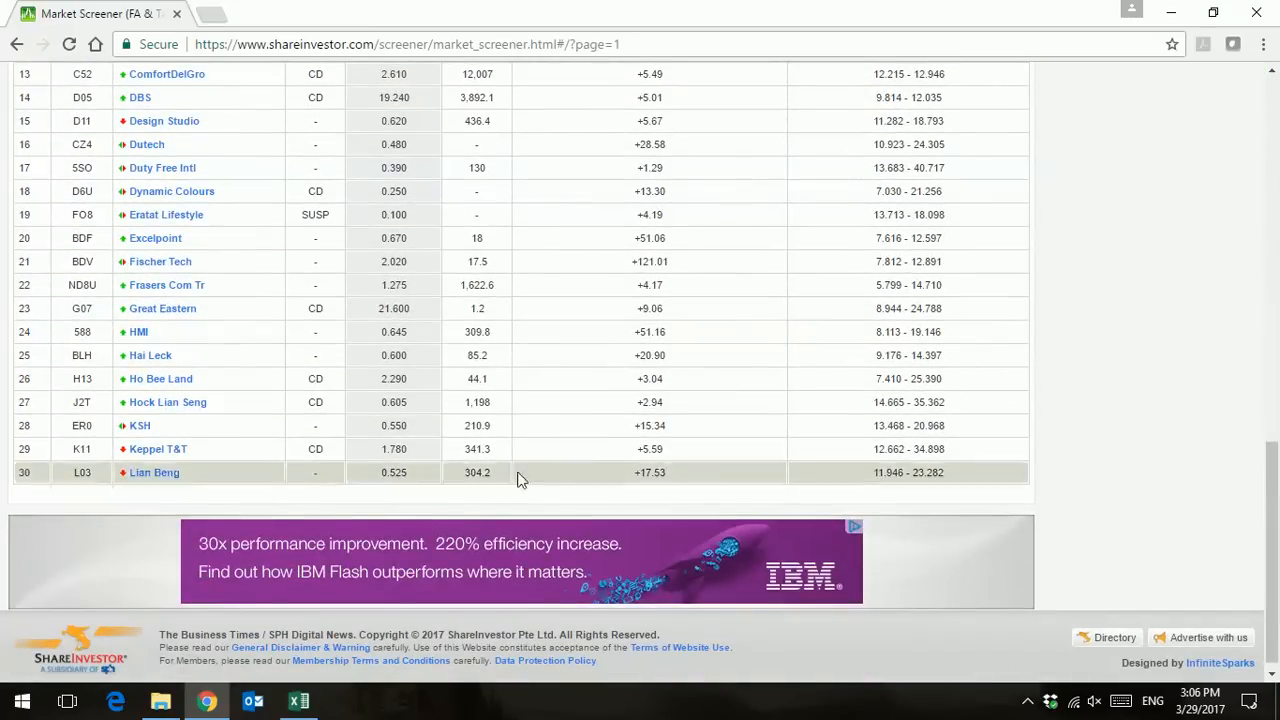
pyautogui.scroll(3, 866, 250)
pyautogui.scroll(2, 864, 251)
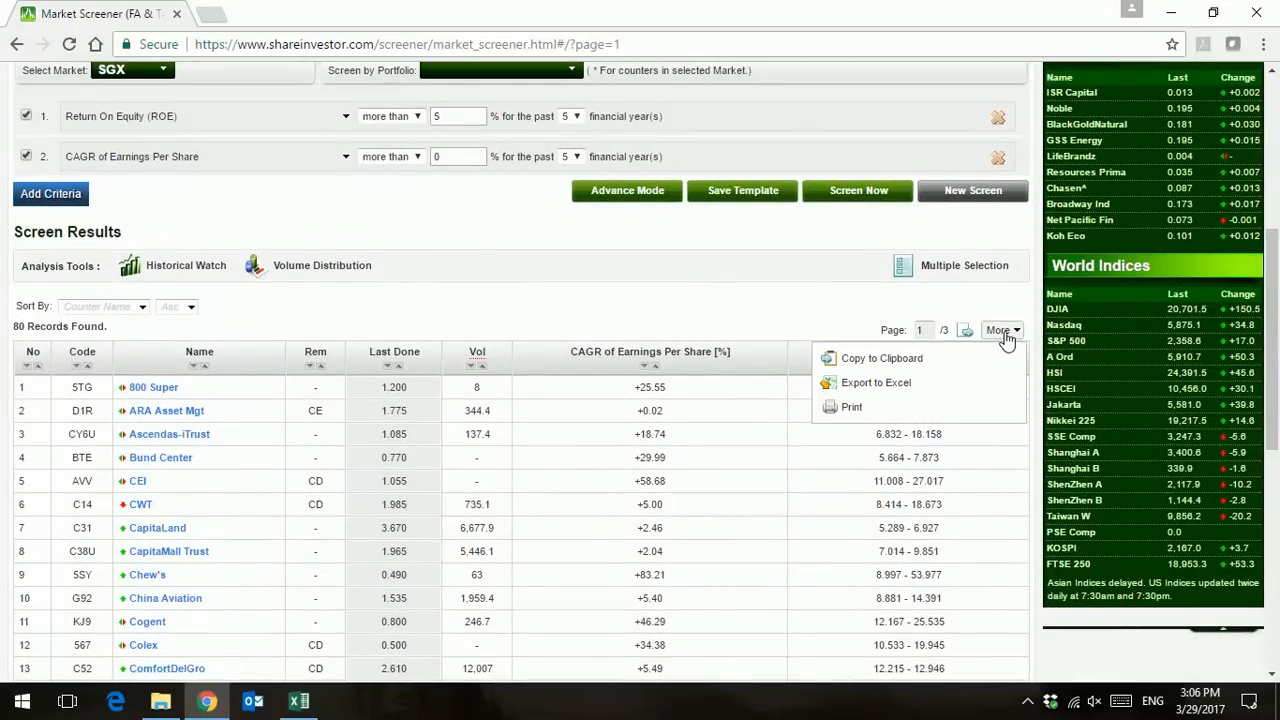
pyautogui.moveTo(1005, 330)
pyautogui.click(893, 384)
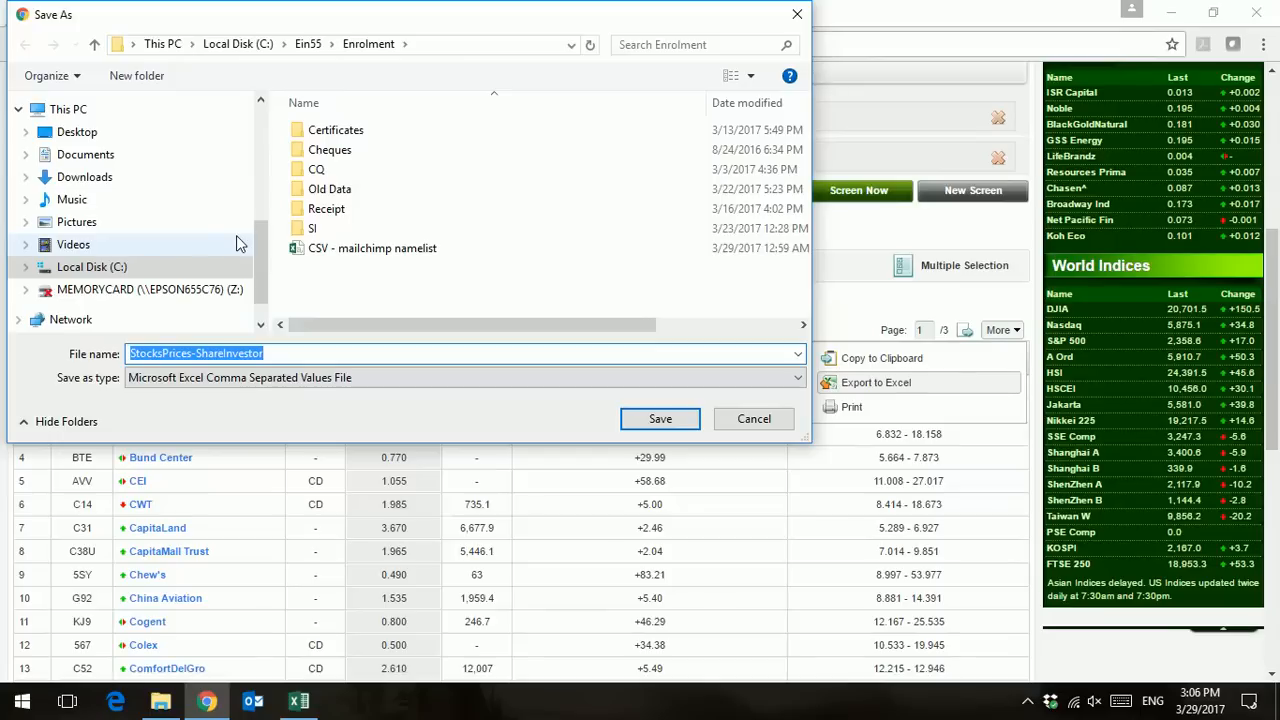
pyautogui.click(56, 268)
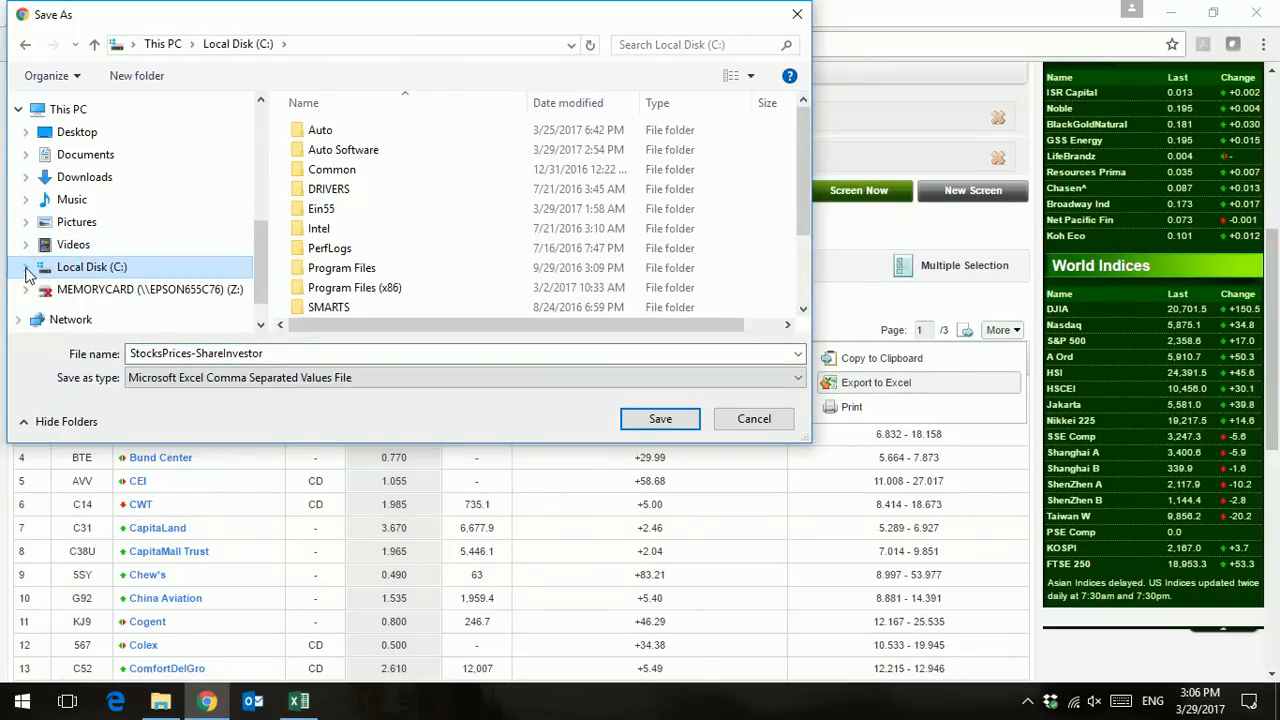
pyautogui.click(26, 268)
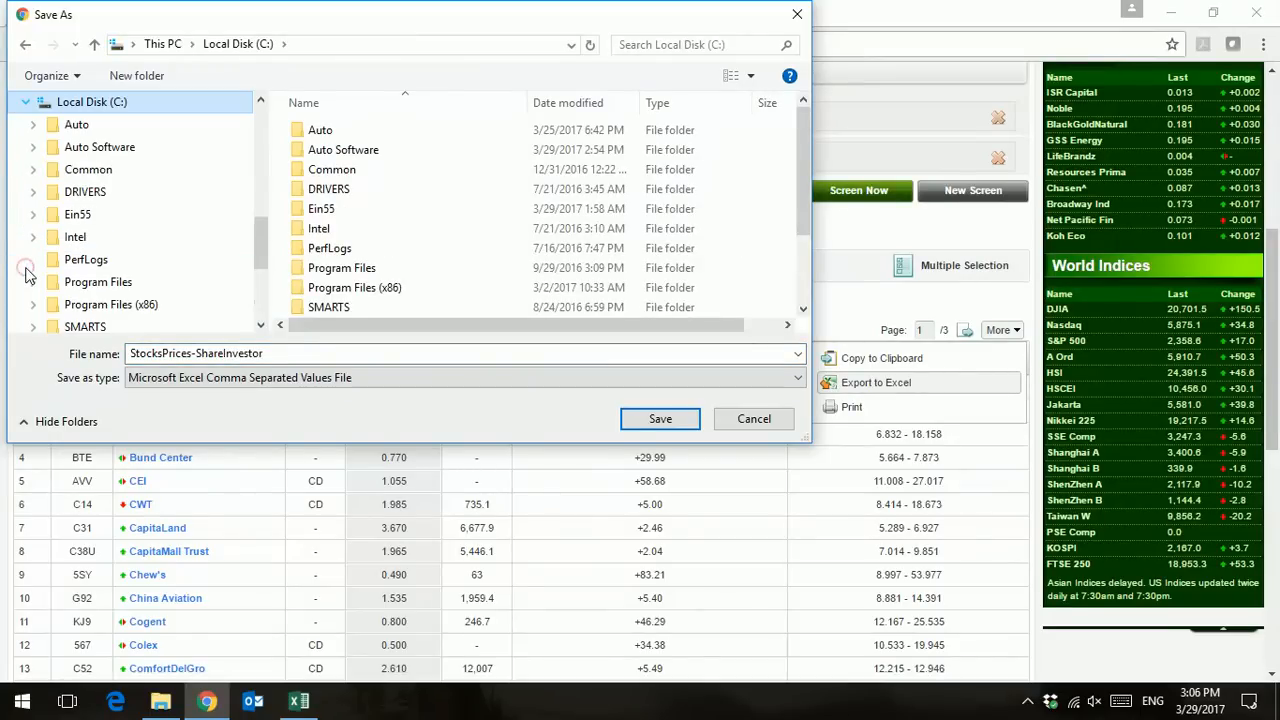
pyautogui.click(98, 146)
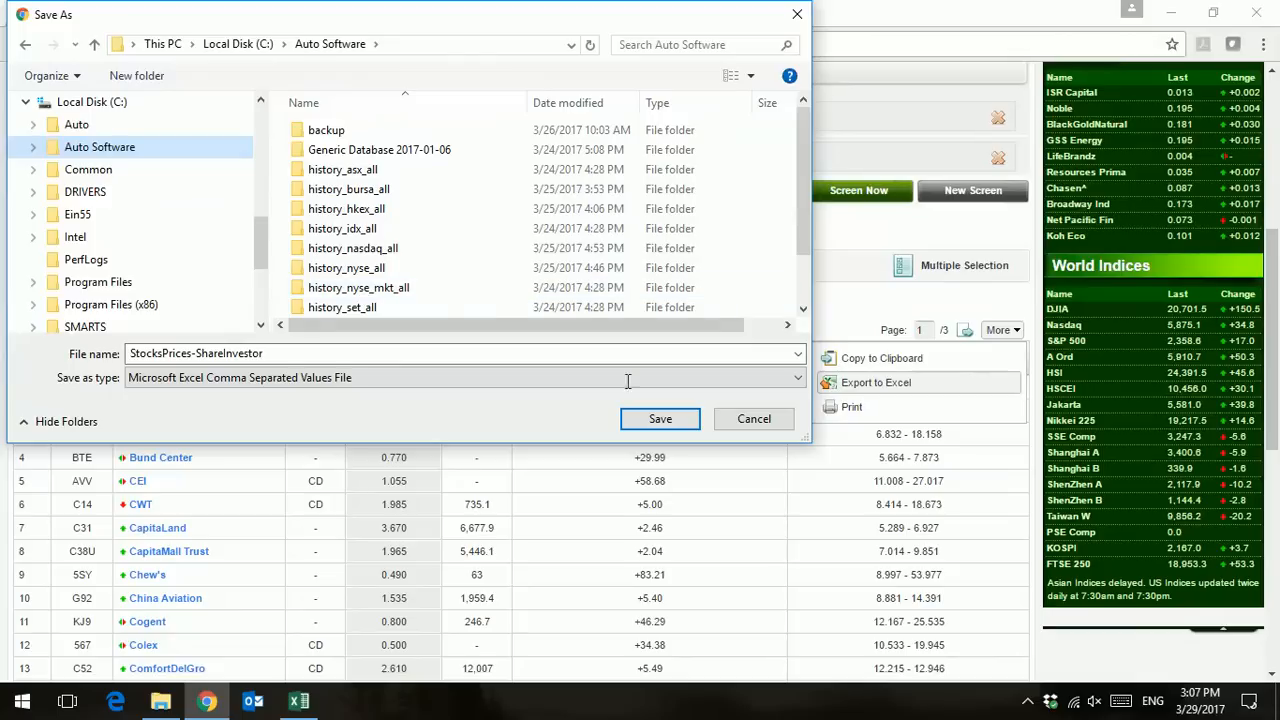
pyautogui.click(640, 420)
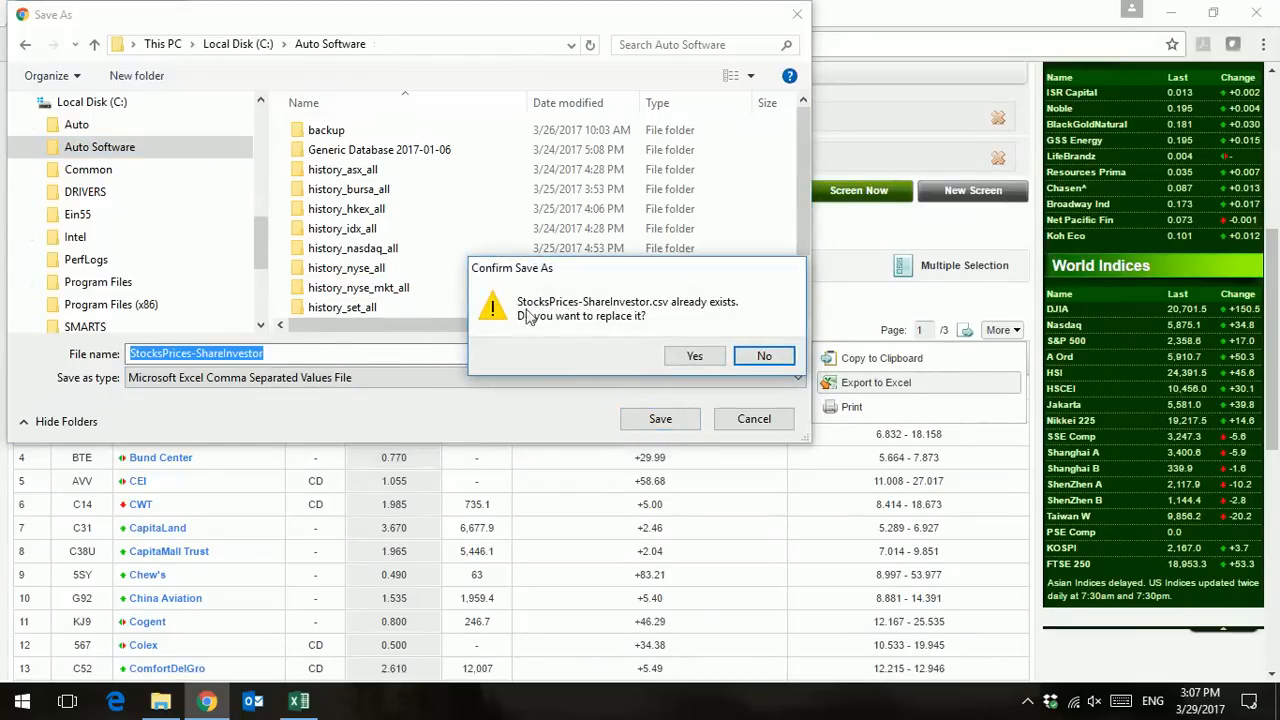
pyautogui.click(690, 357)
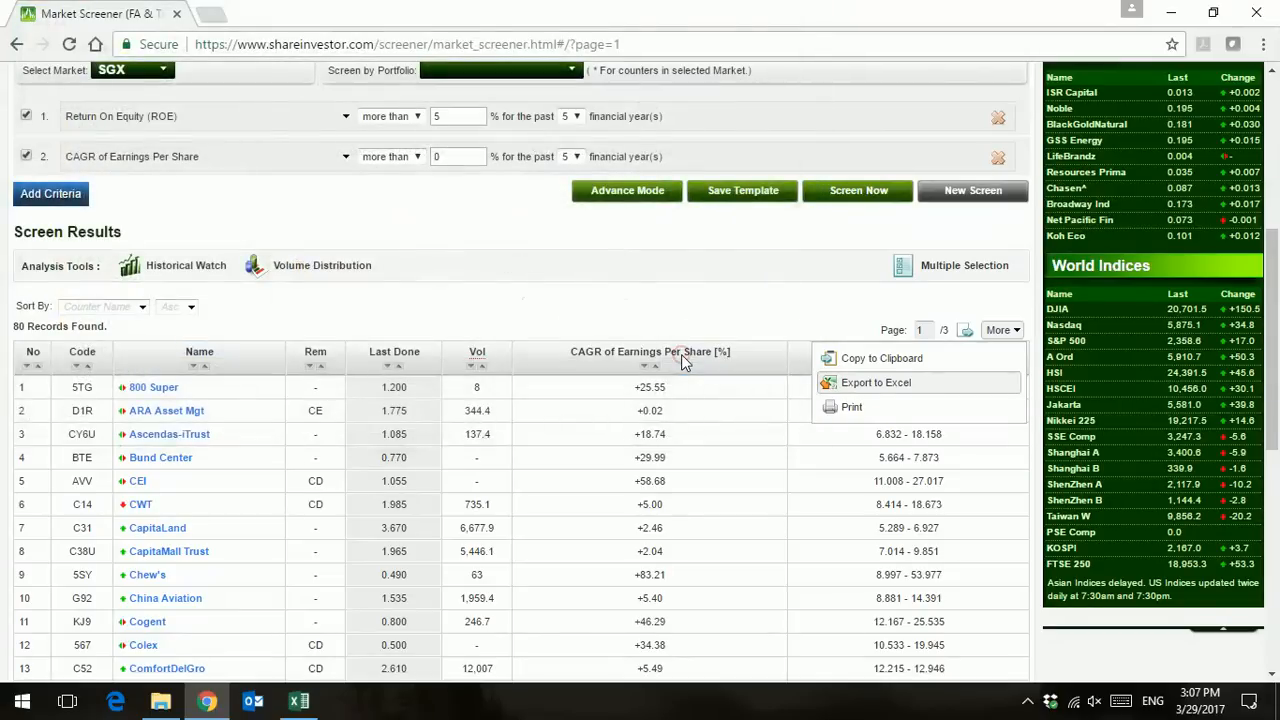
# - Open the exported StocksPrices-ShareInvestor file from the Auto Software folder in Excel and review its stock rows
pyautogui.click(161, 702)
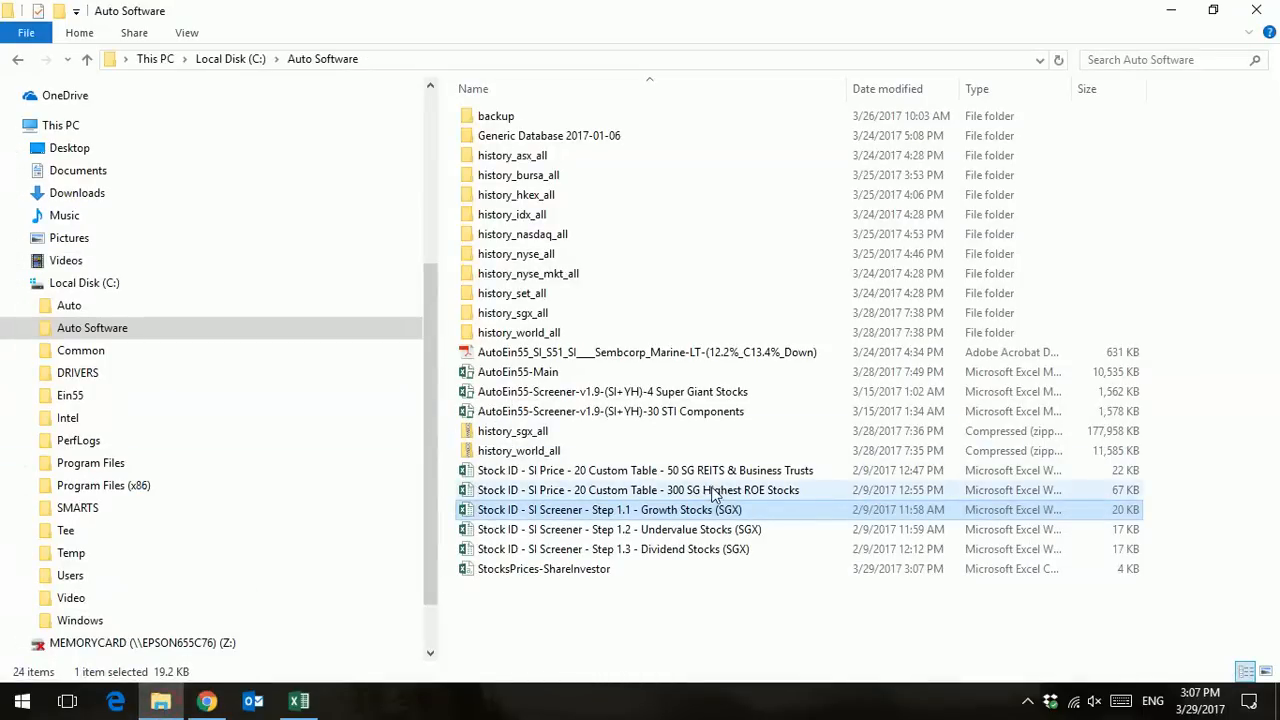
pyautogui.click(591, 572)
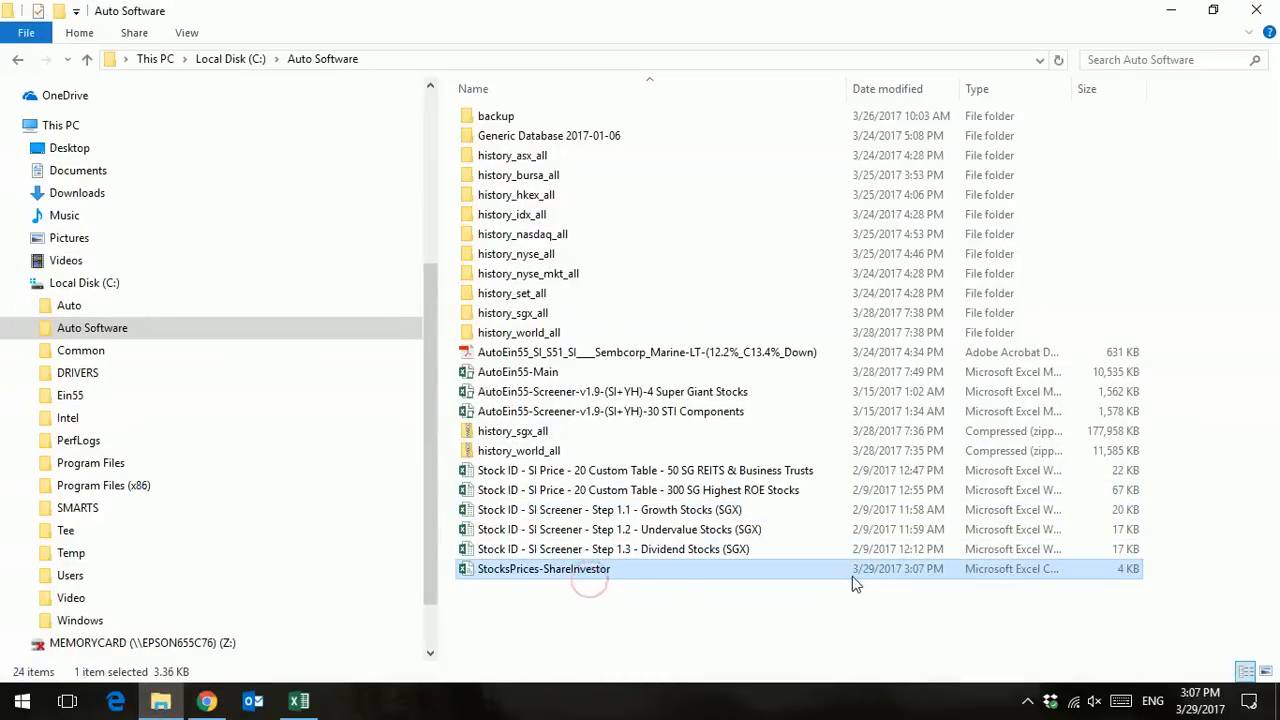
pyautogui.doubleClick(770, 577)
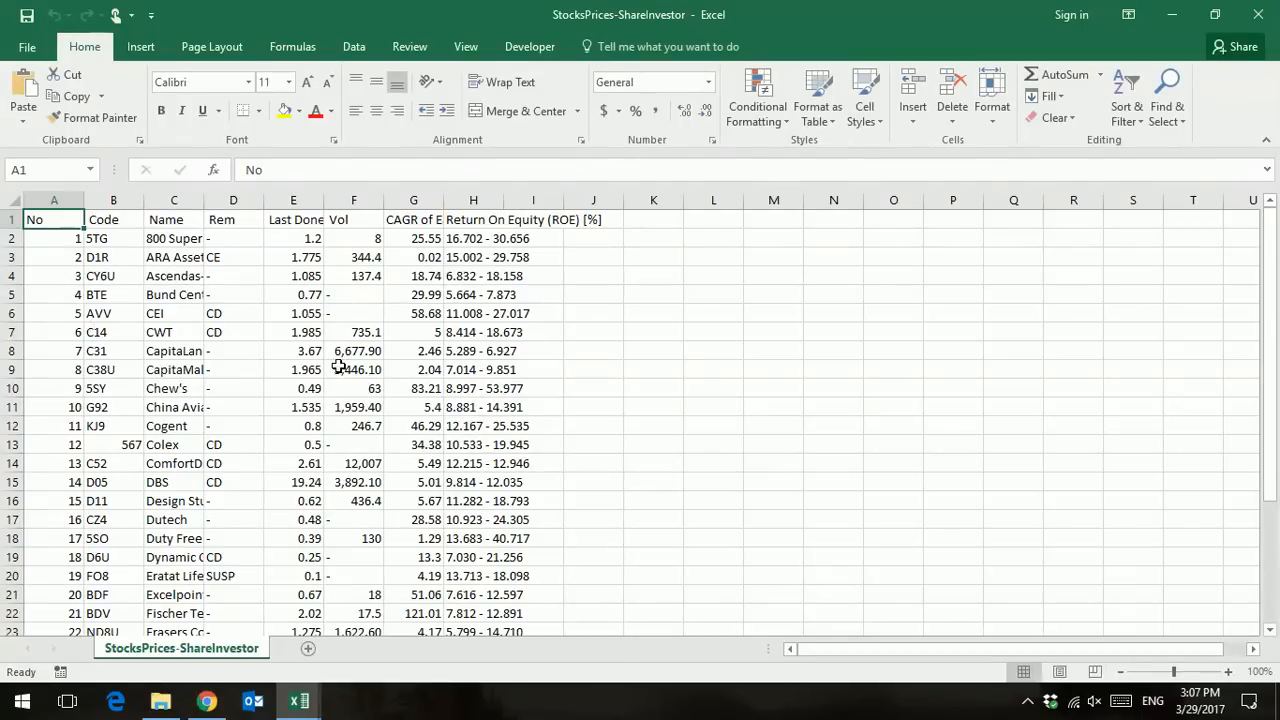
pyautogui.click(668, 350)
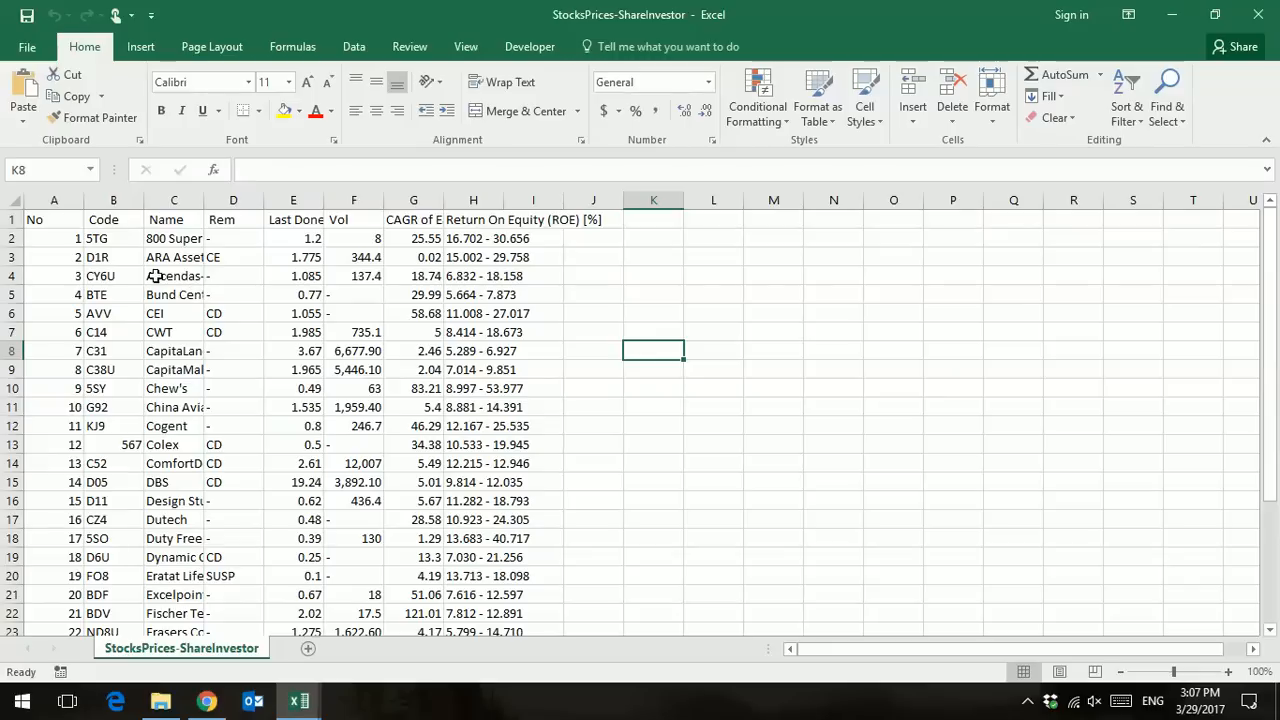
pyautogui.scroll(-2, 163, 388)
pyautogui.scroll(-4, 163, 388)
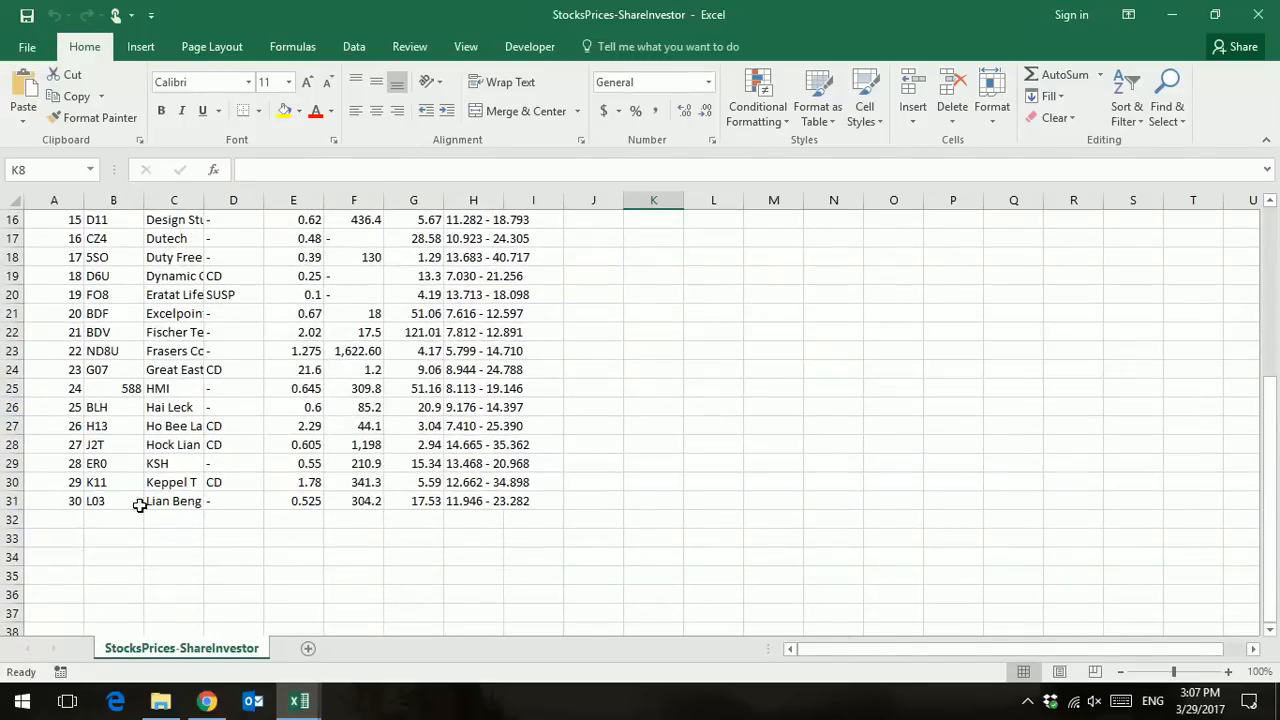
pyautogui.scroll(5, 630, 398)
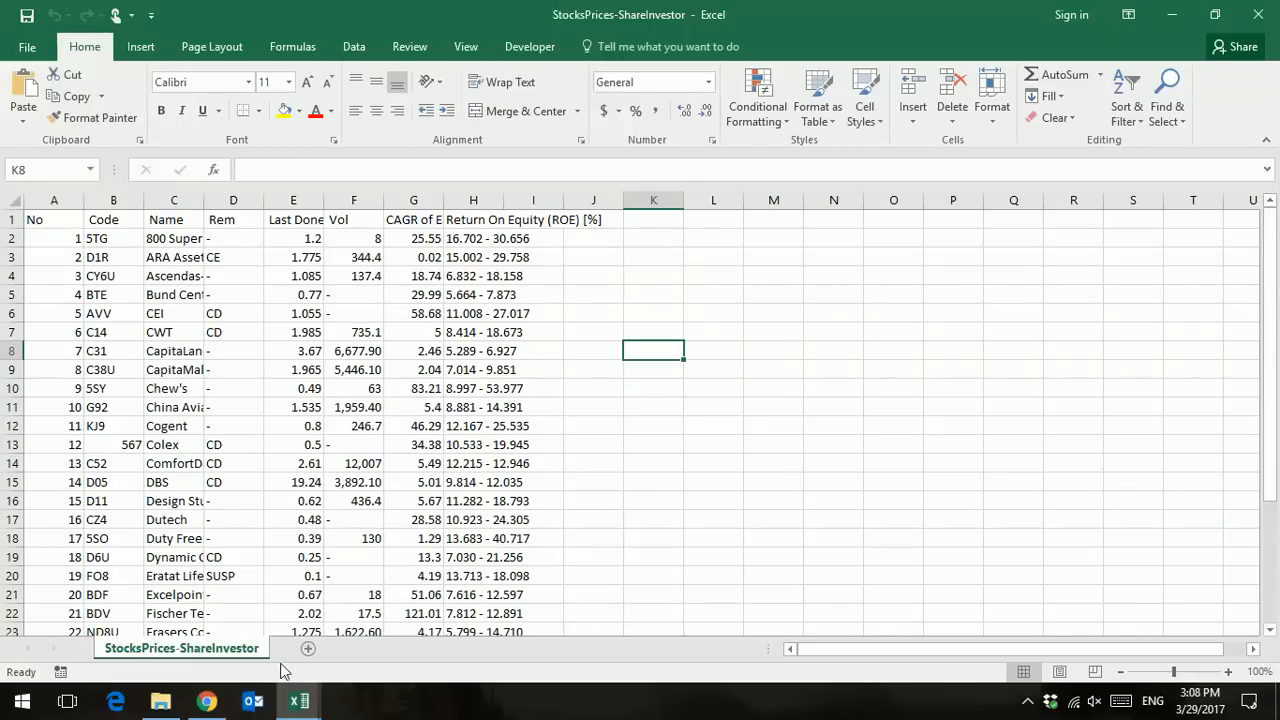
# - Switch to the ShareInvestor screener in Chrome, show page 2 of the results and view its Excel export option
pyautogui.click(200, 705)
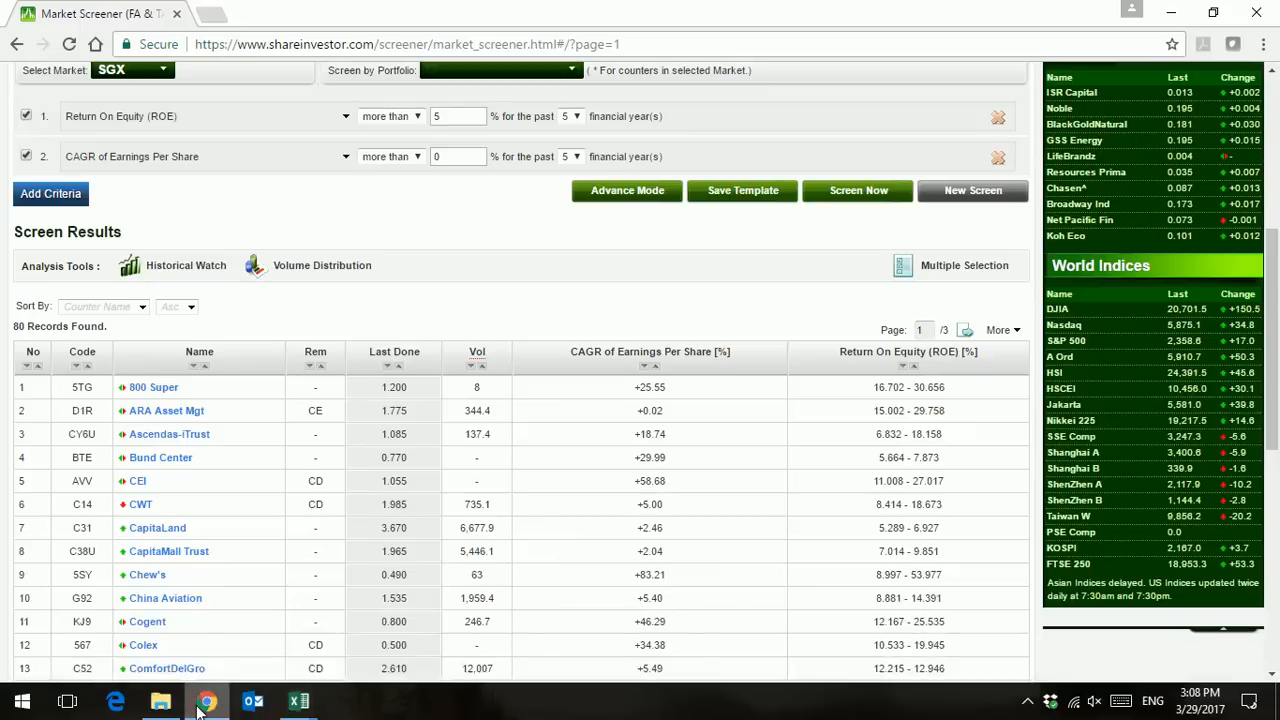
pyautogui.click(962, 330)
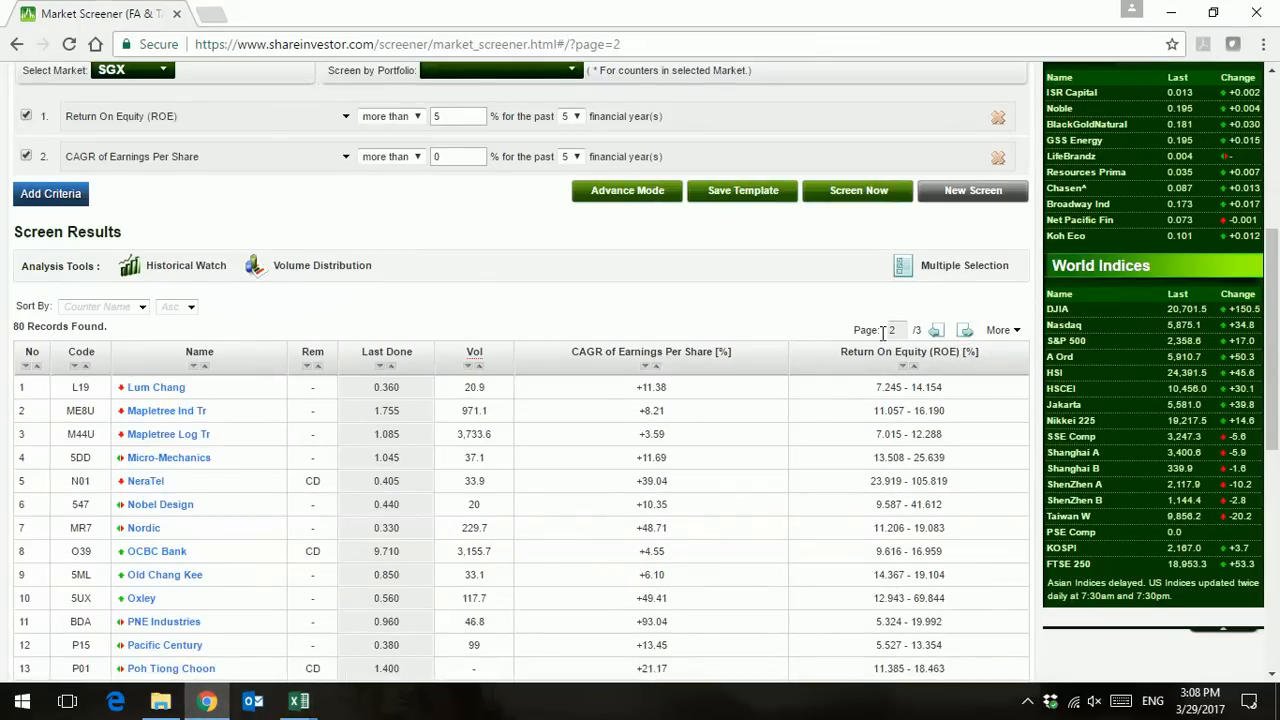
pyautogui.click(1008, 332)
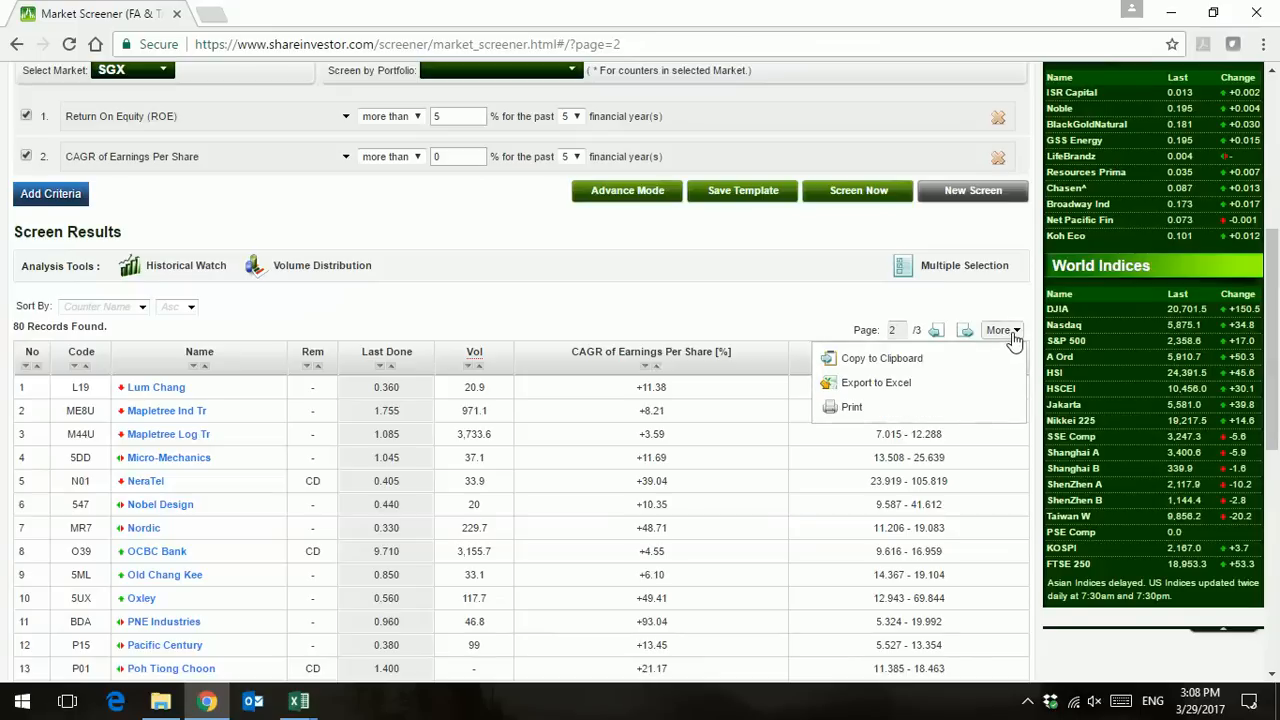
pyautogui.click(903, 390)
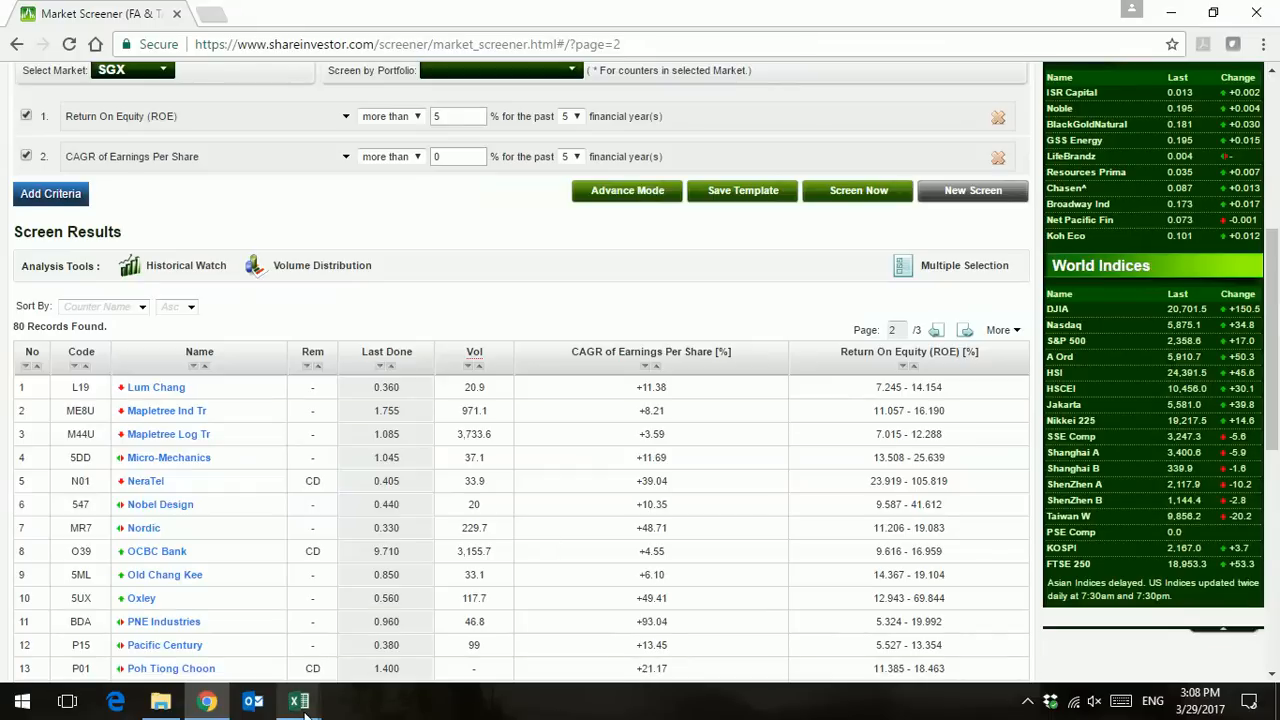
# - Open the workbook "Stock ID - SI Screener - Step 1.1 - Growth Stocks (SGX)" from the Auto Software folder
pyautogui.moveTo(306, 706)
pyautogui.click(405, 620)
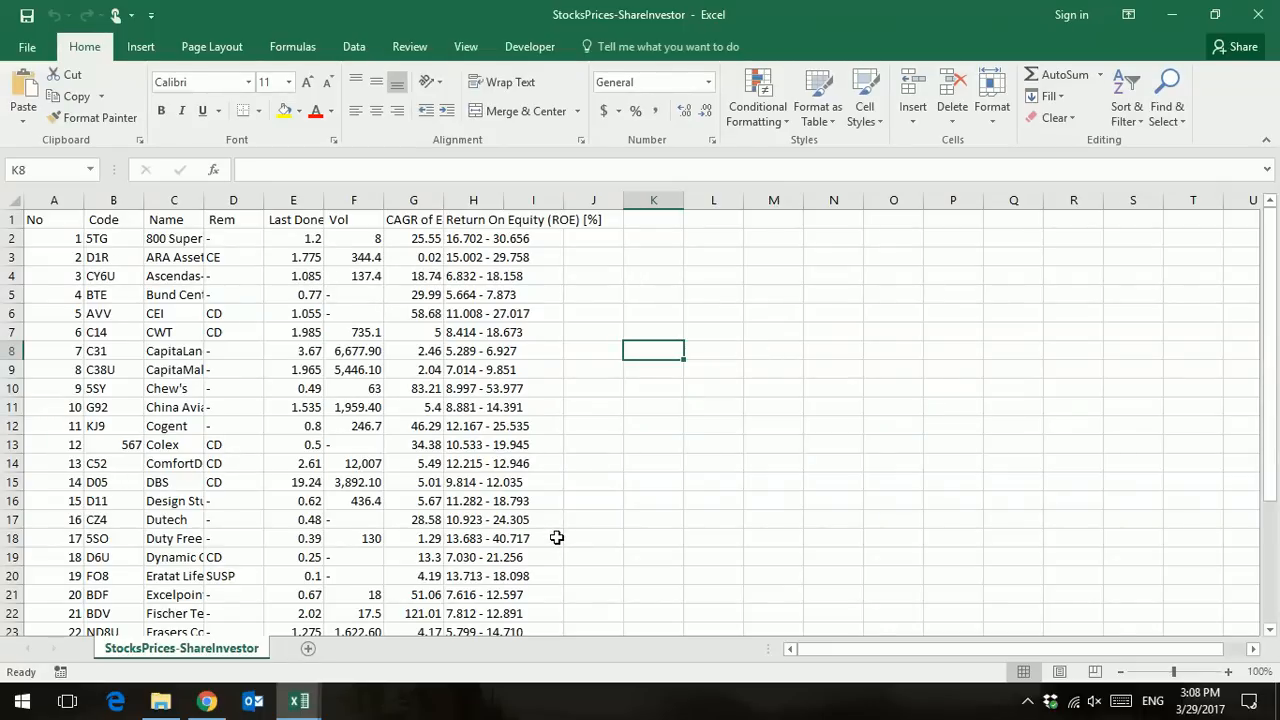
pyautogui.click(160, 700)
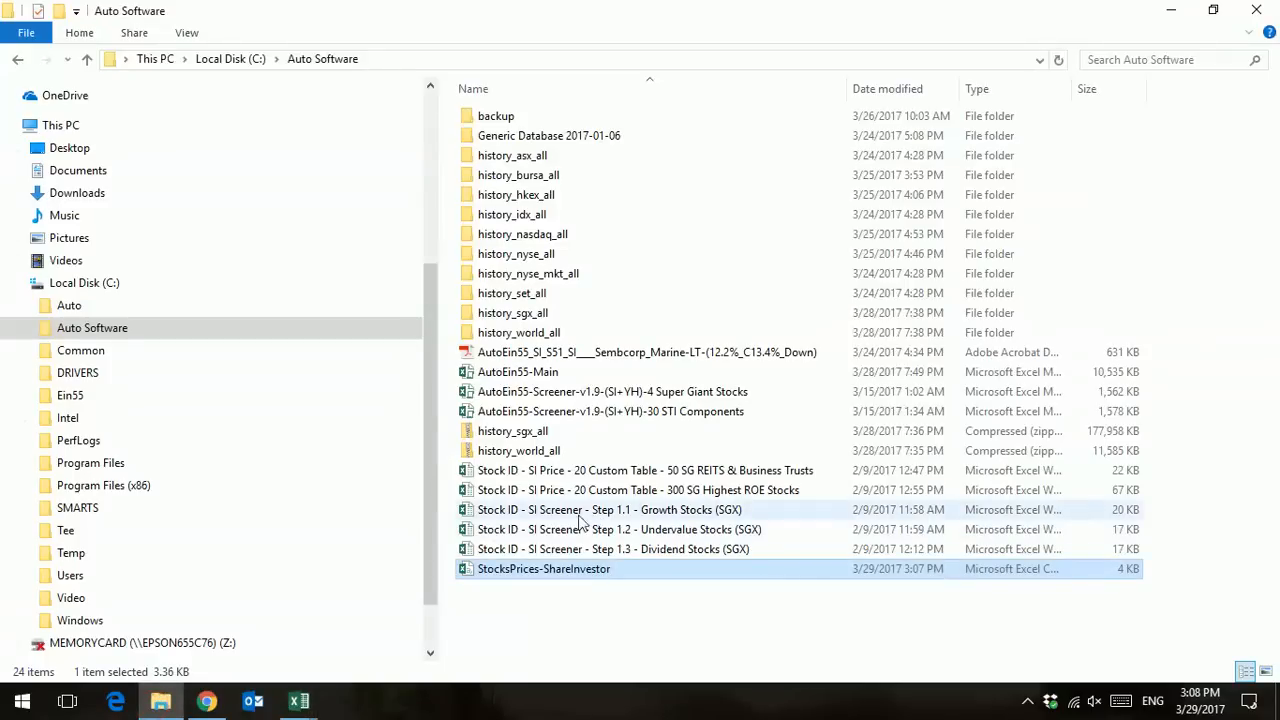
pyautogui.click(633, 510)
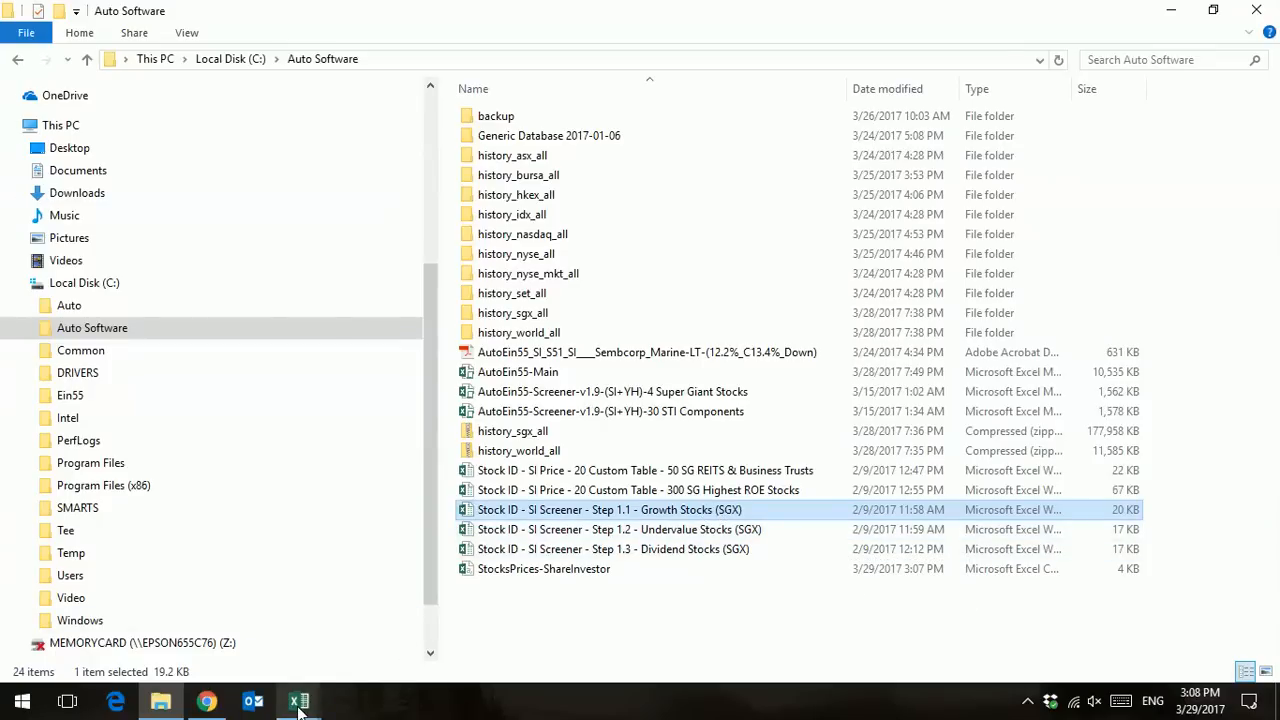
pyautogui.moveTo(300, 705)
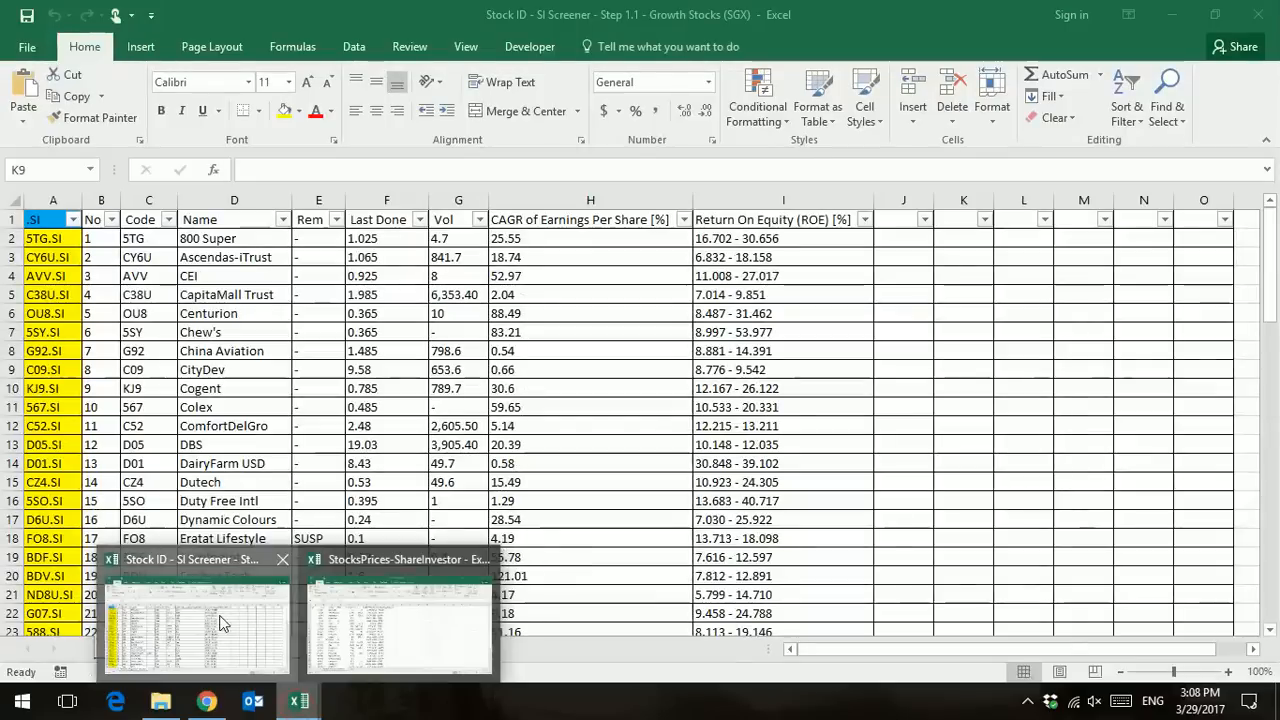
pyautogui.click(222, 622)
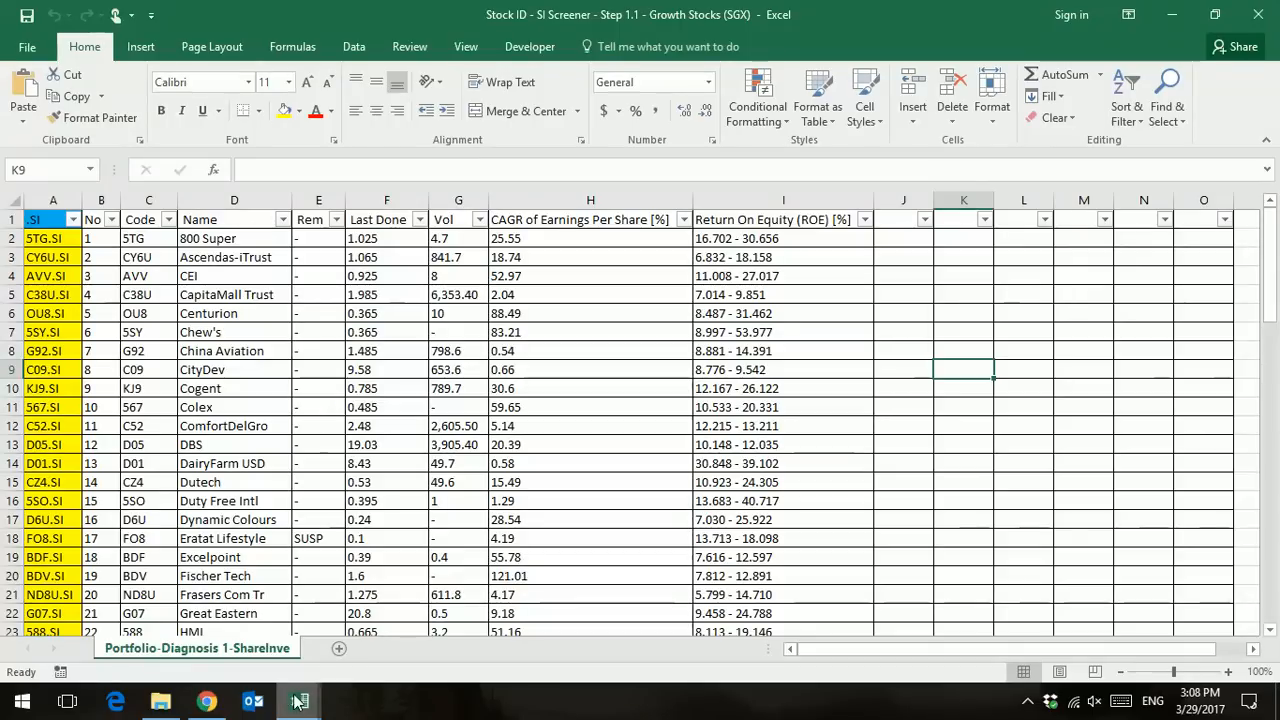
# - Compare the column layout of the StocksPrices-ShareInvestor export with the Growth Stocks workbook and its added .SI column
pyautogui.moveTo(298, 701)
pyautogui.click(377, 636)
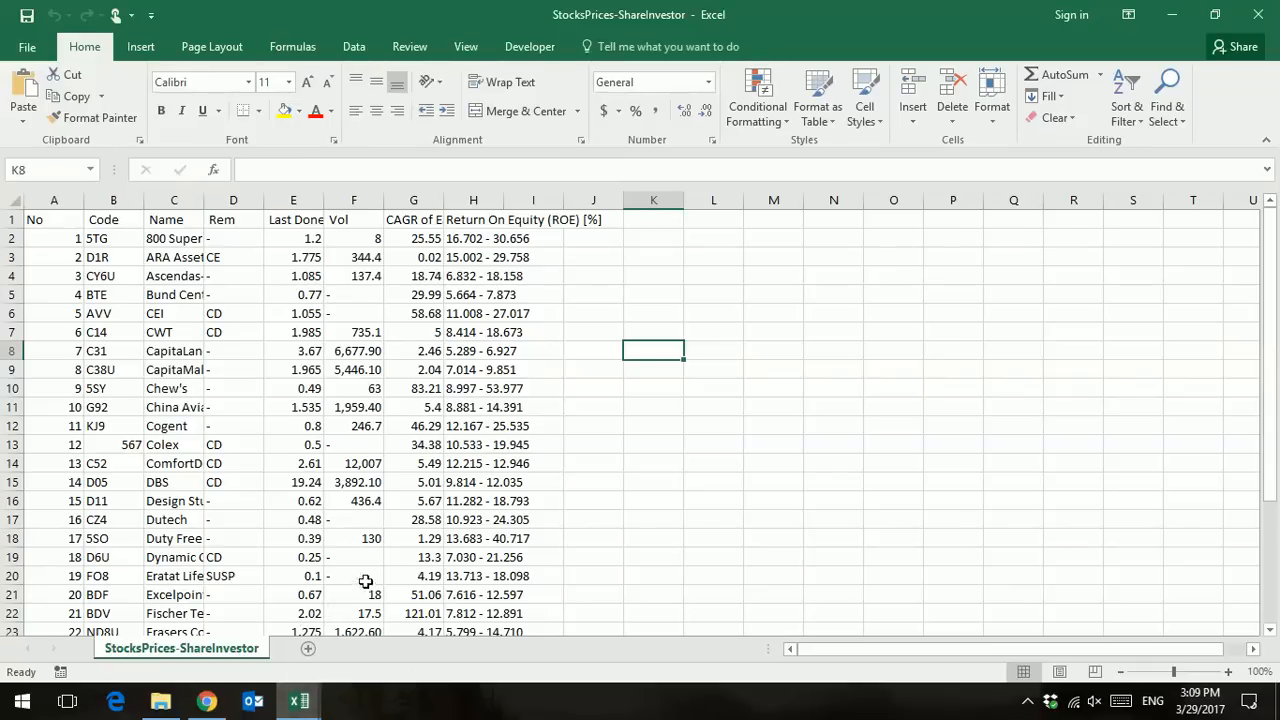
pyautogui.moveTo(302, 706)
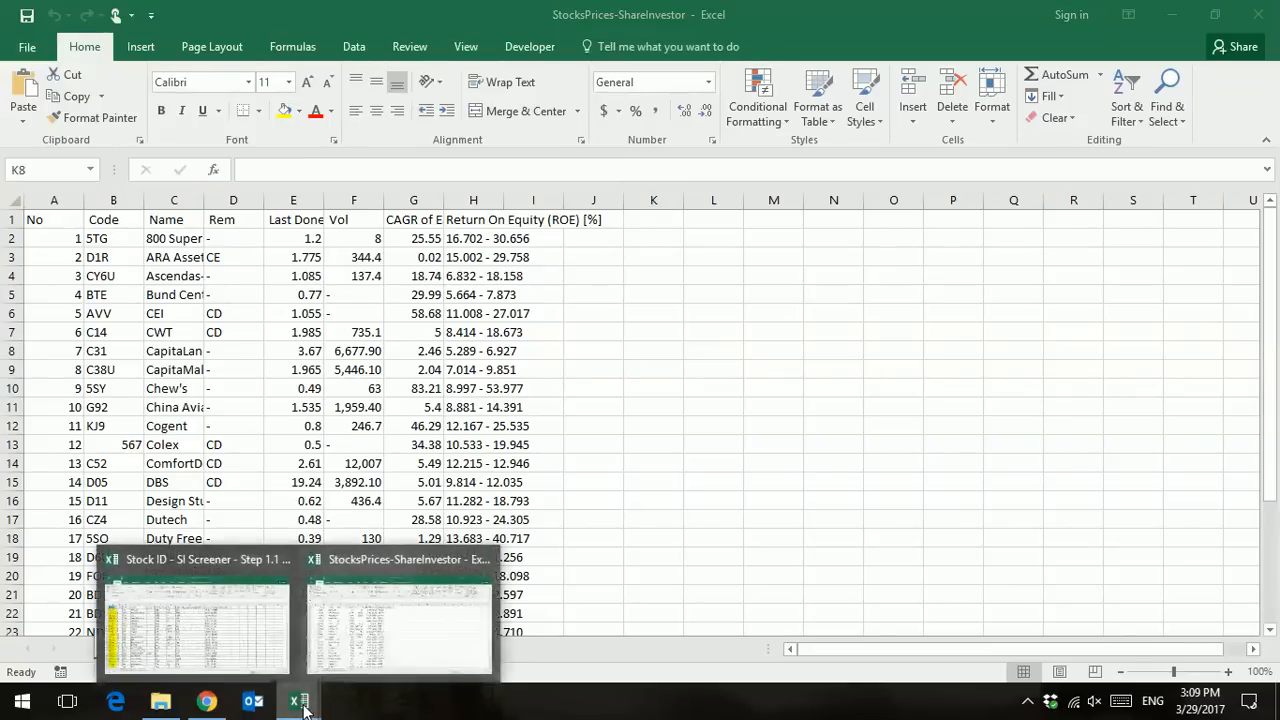
pyautogui.click(237, 618)
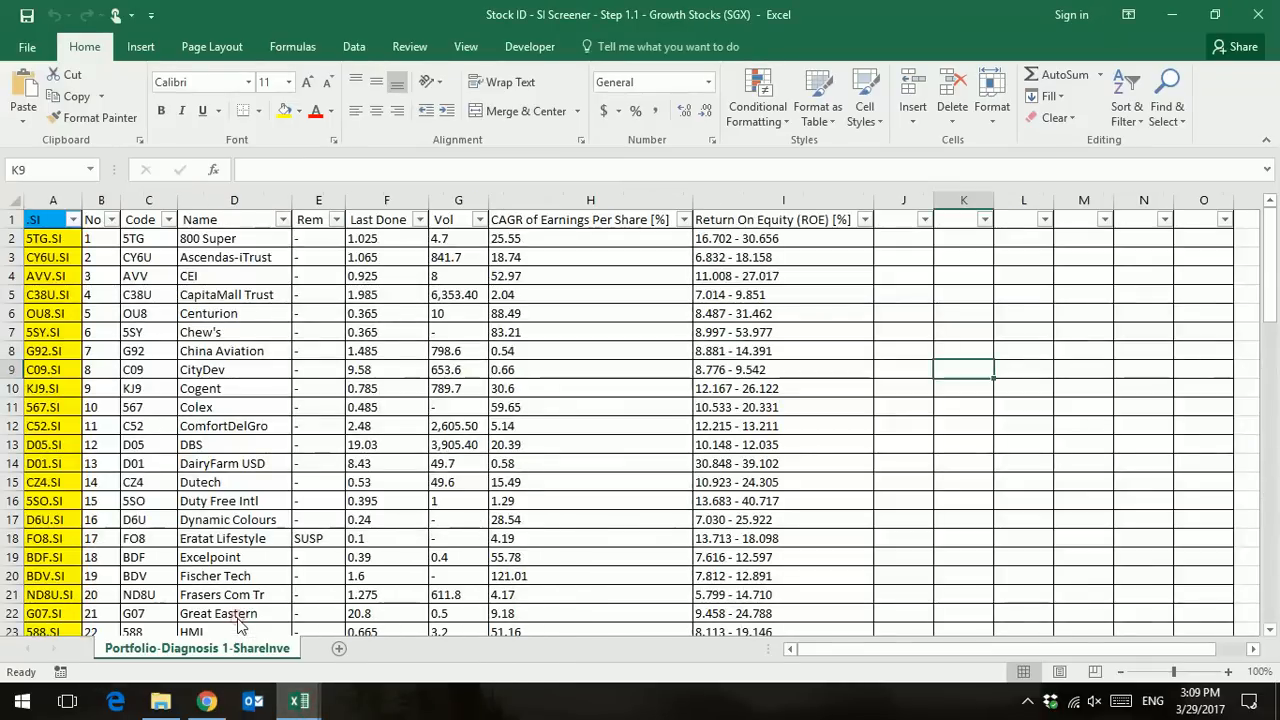
pyautogui.click(93, 238)
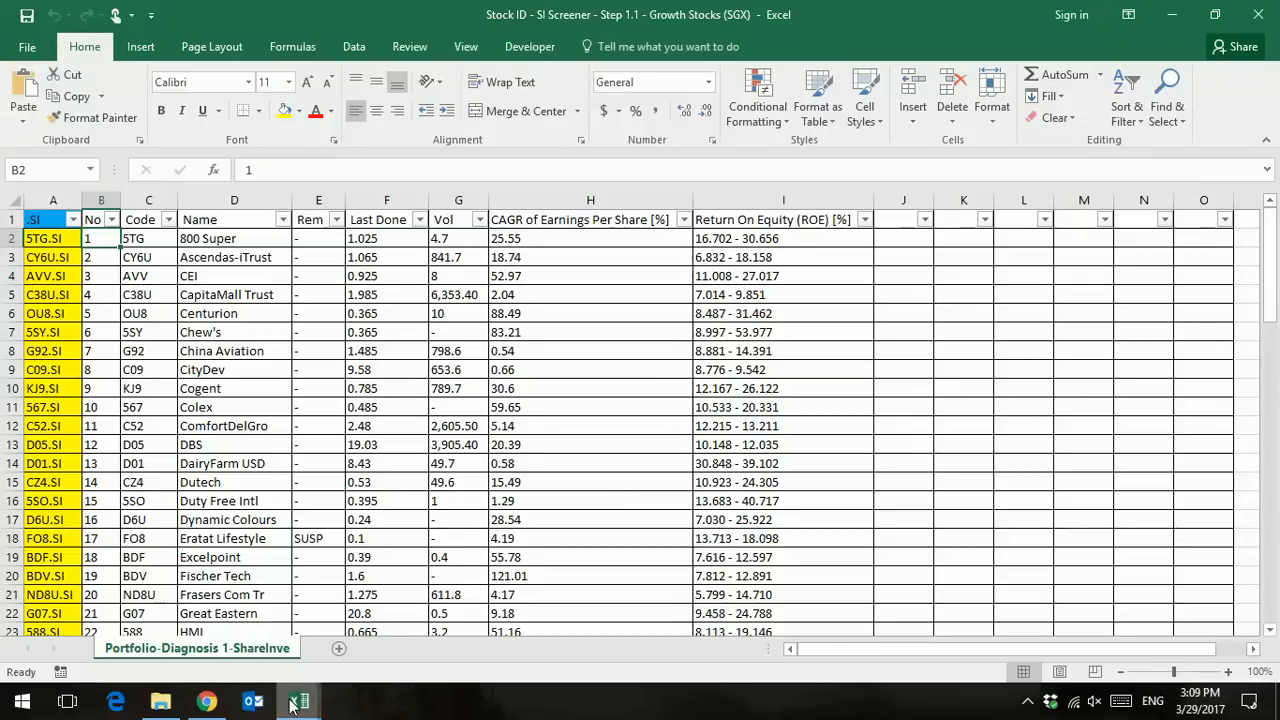
pyautogui.moveTo(295, 706)
pyautogui.click(206, 702)
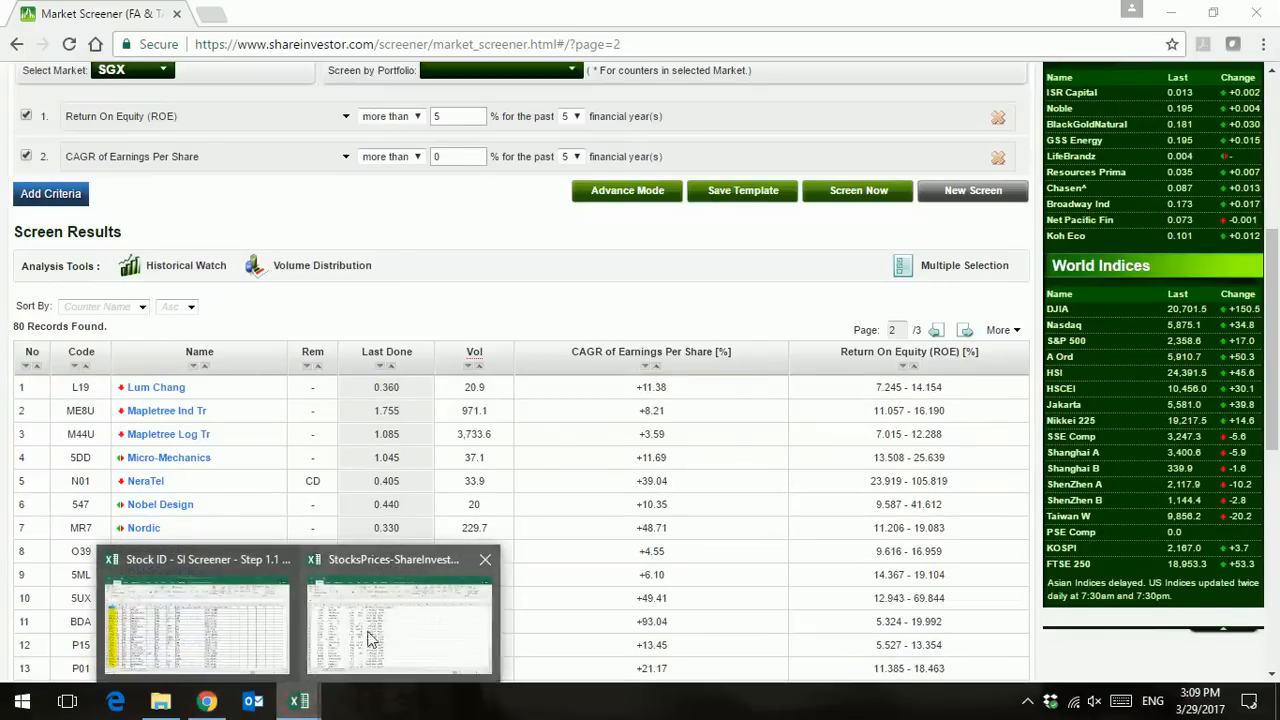
# - In the StocksPrices-ShareInvestor workbook, inspect the stock code of 800 Super in cell B2 without changing it
pyautogui.click(348, 640)
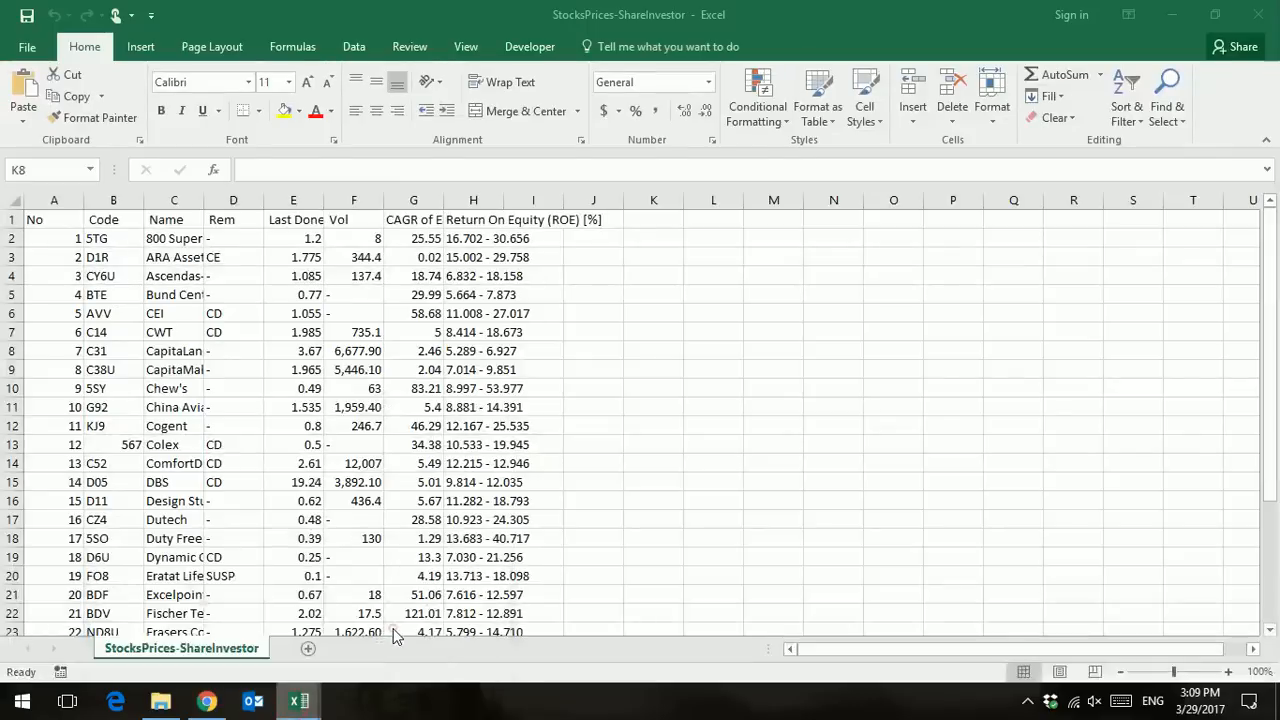
pyautogui.click(118, 241)
pyautogui.click(278, 172)
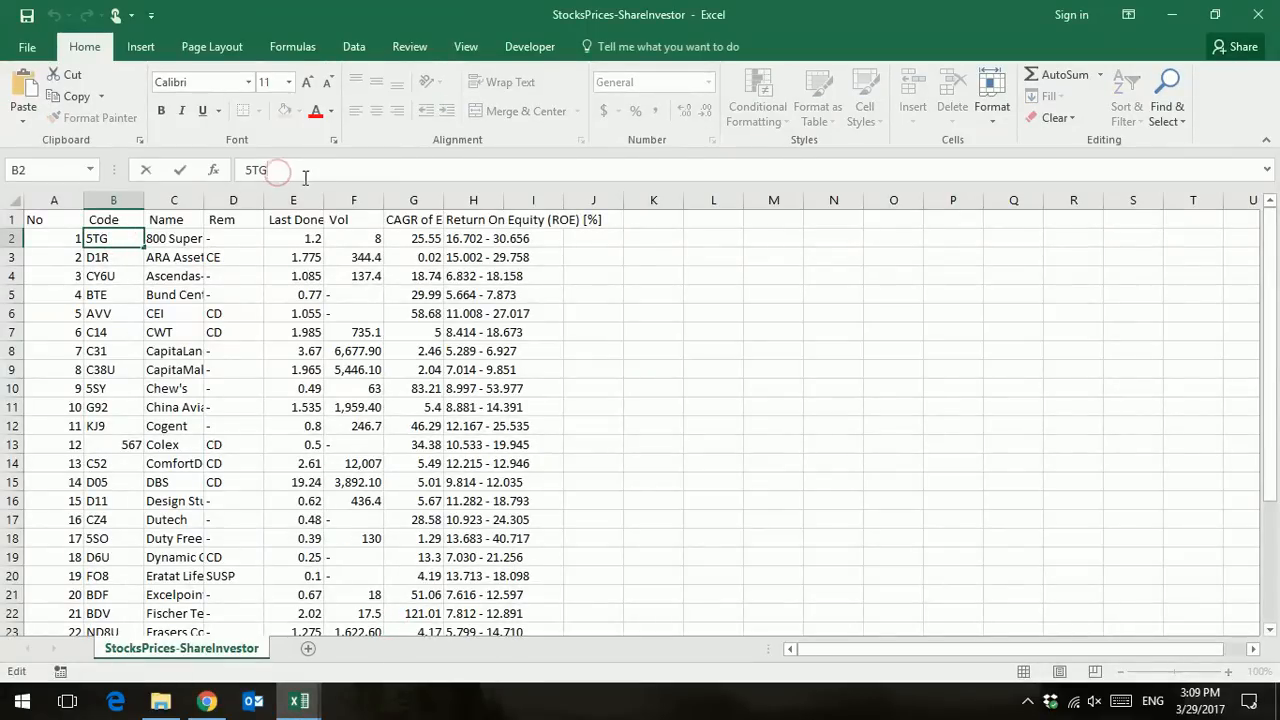
pyautogui.click(130, 262)
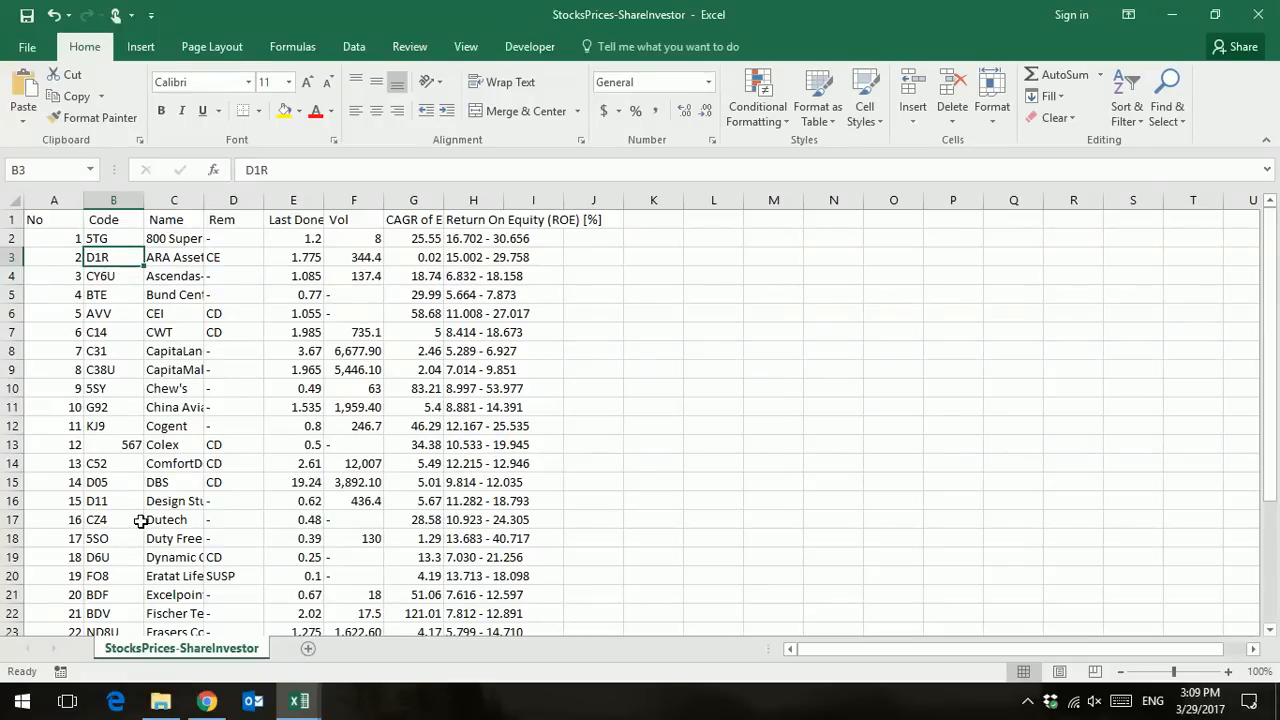
# - Copy the exported table in A1:I31, including its headers, and switch to the Growth Stocks workbook
pyautogui.click(46, 221)
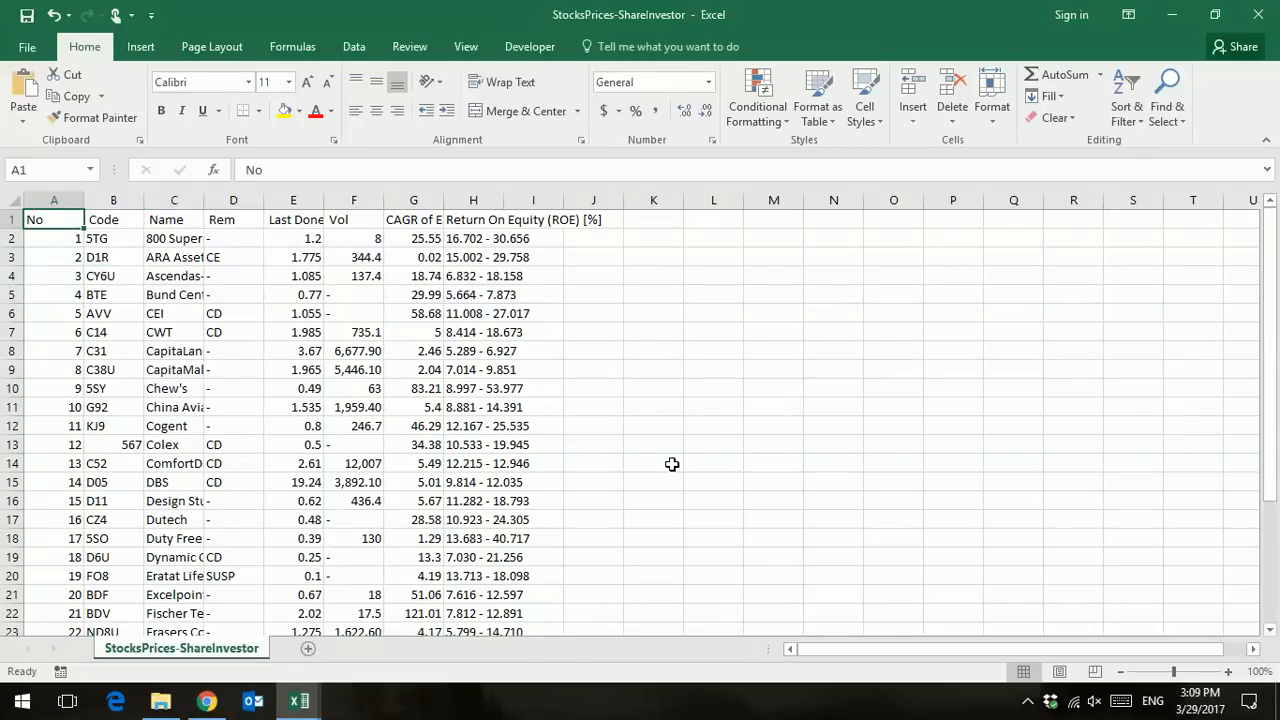
pyautogui.scroll(-4, 672, 464)
pyautogui.scroll(4, 672, 464)
pyautogui.moveTo(54, 224); pyautogui.dragTo(513, 538)
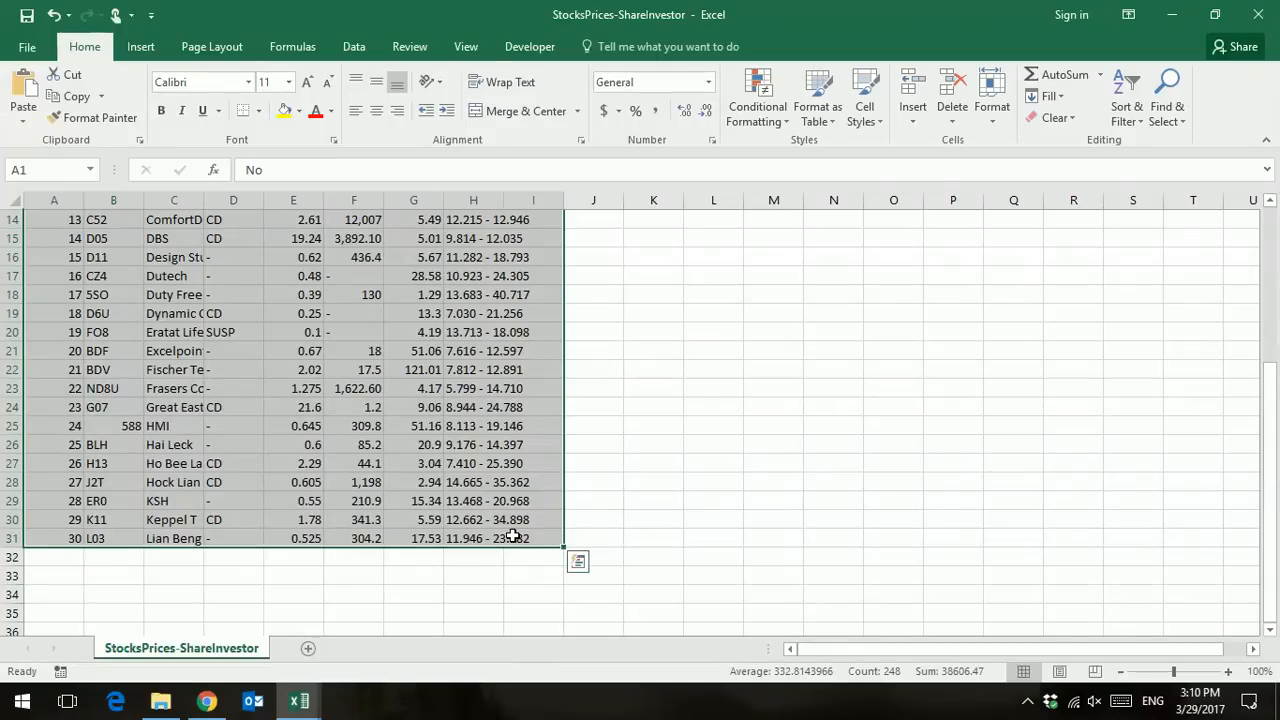
pyautogui.hotkey('ctrl', 'c')
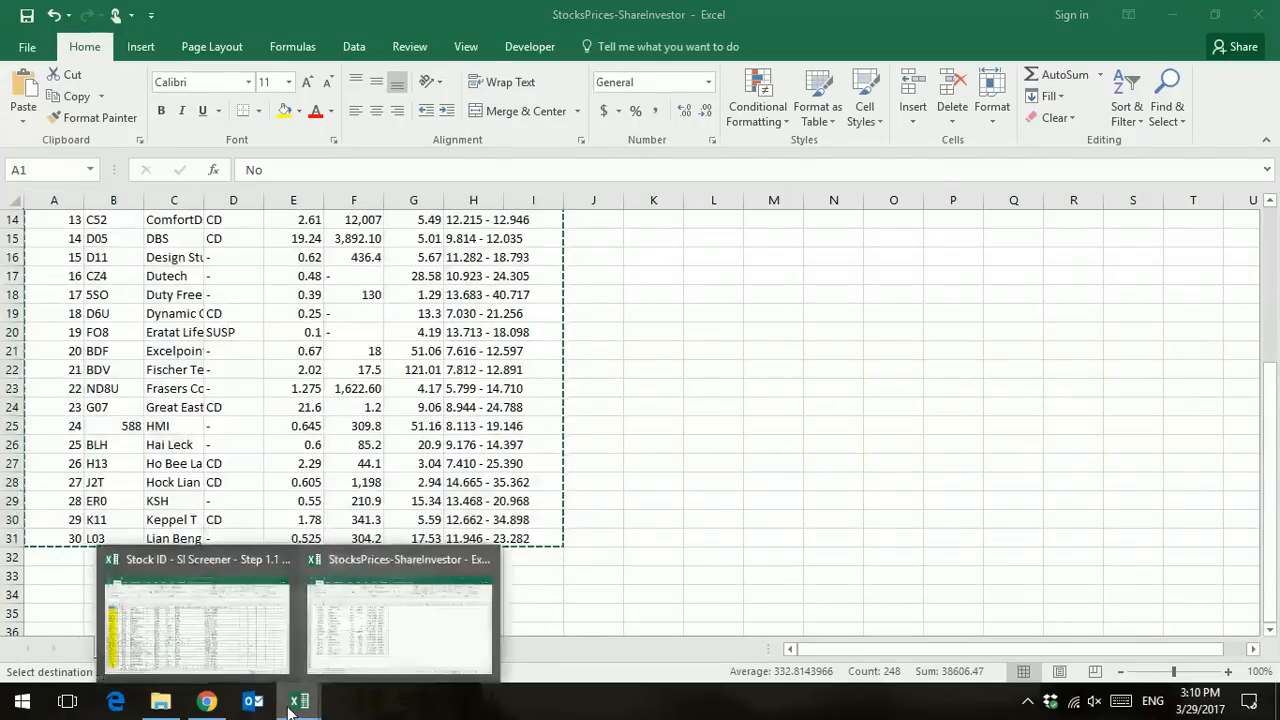
pyautogui.click(205, 638)
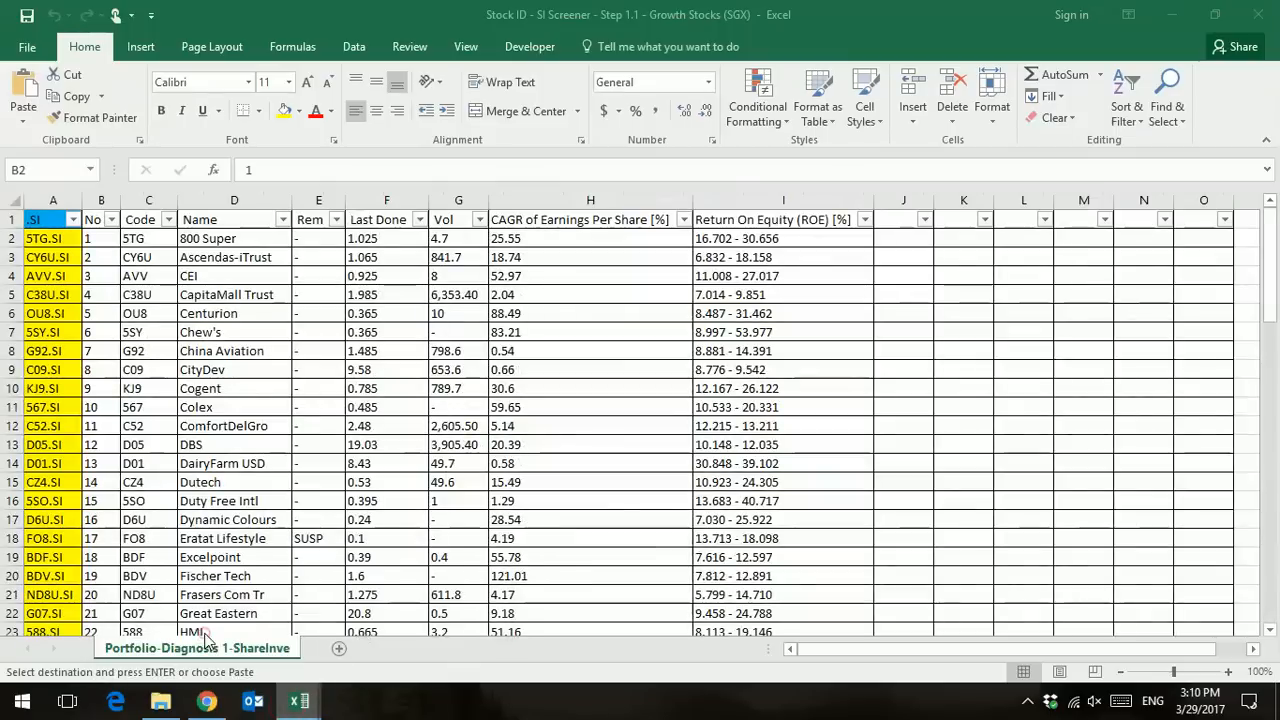
# - Paste the copied export as values starting at cell B1 and check where the 30 newly pasted stocks end
pyautogui.click(90, 219)
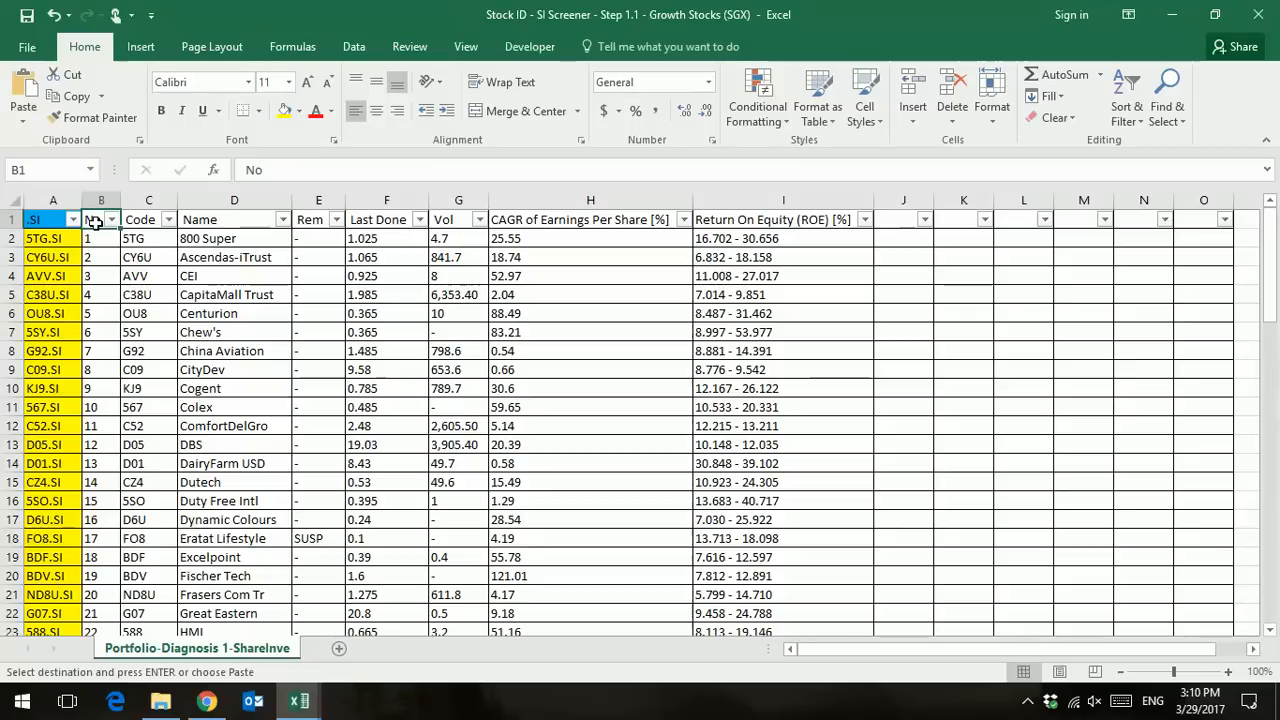
pyautogui.rightClick(95, 222)
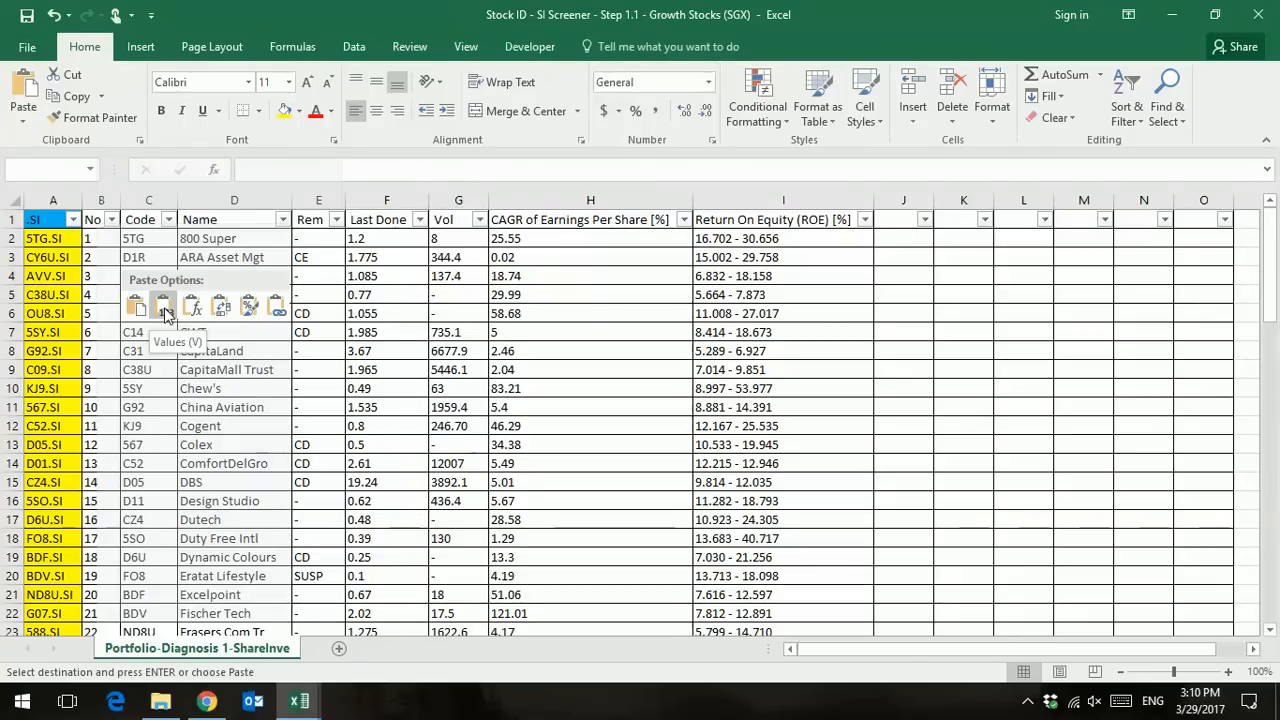
pyautogui.click(165, 313)
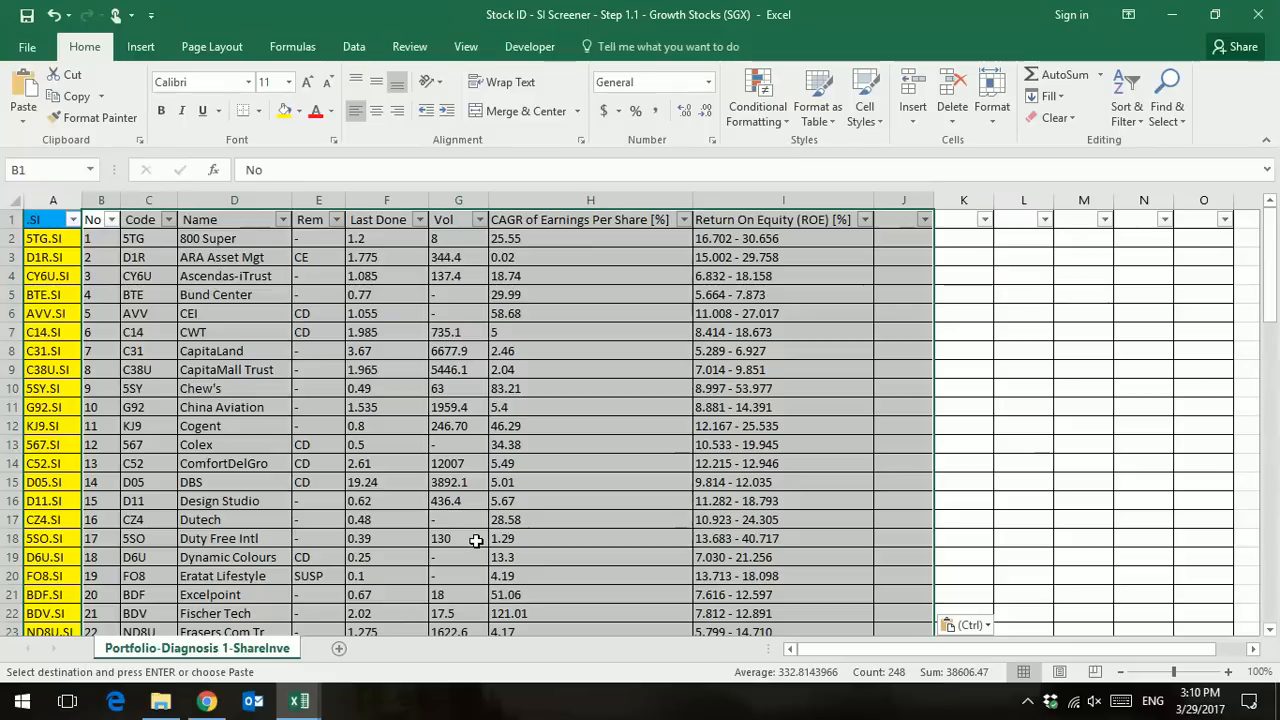
pyautogui.moveTo(215, 388); pyautogui.dragTo(338, 426)
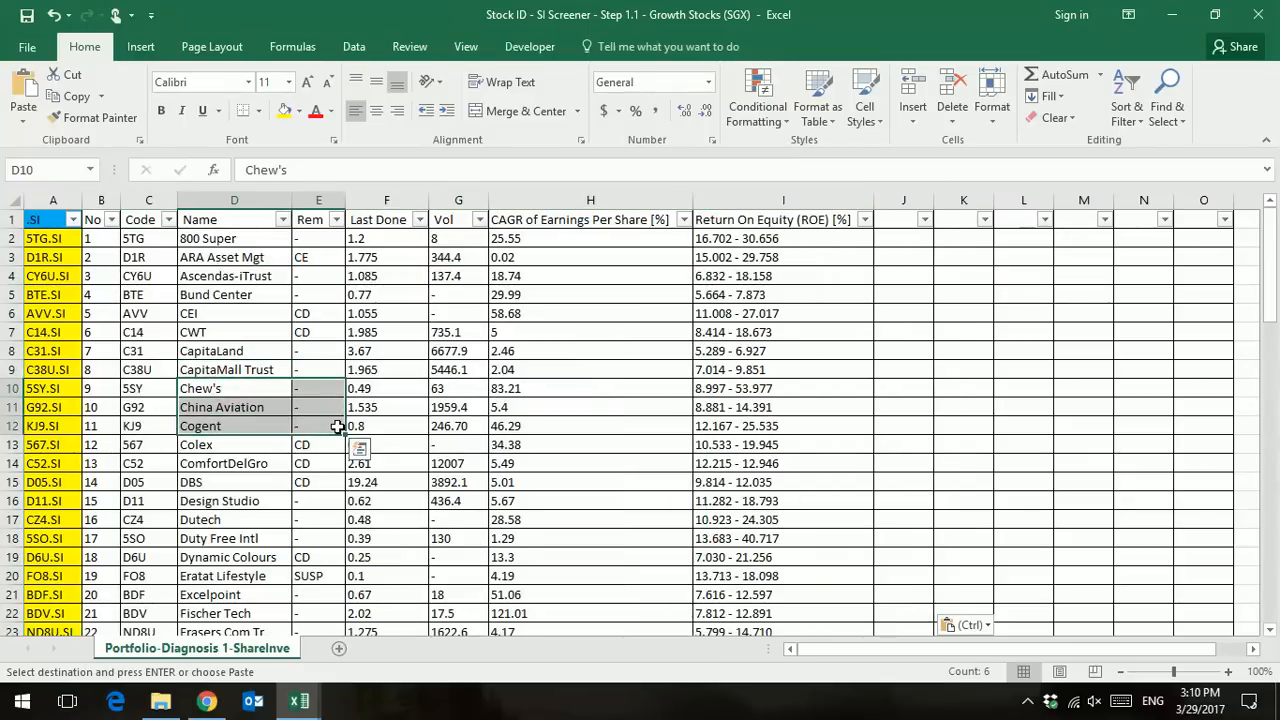
pyautogui.scroll(-7, 338, 426)
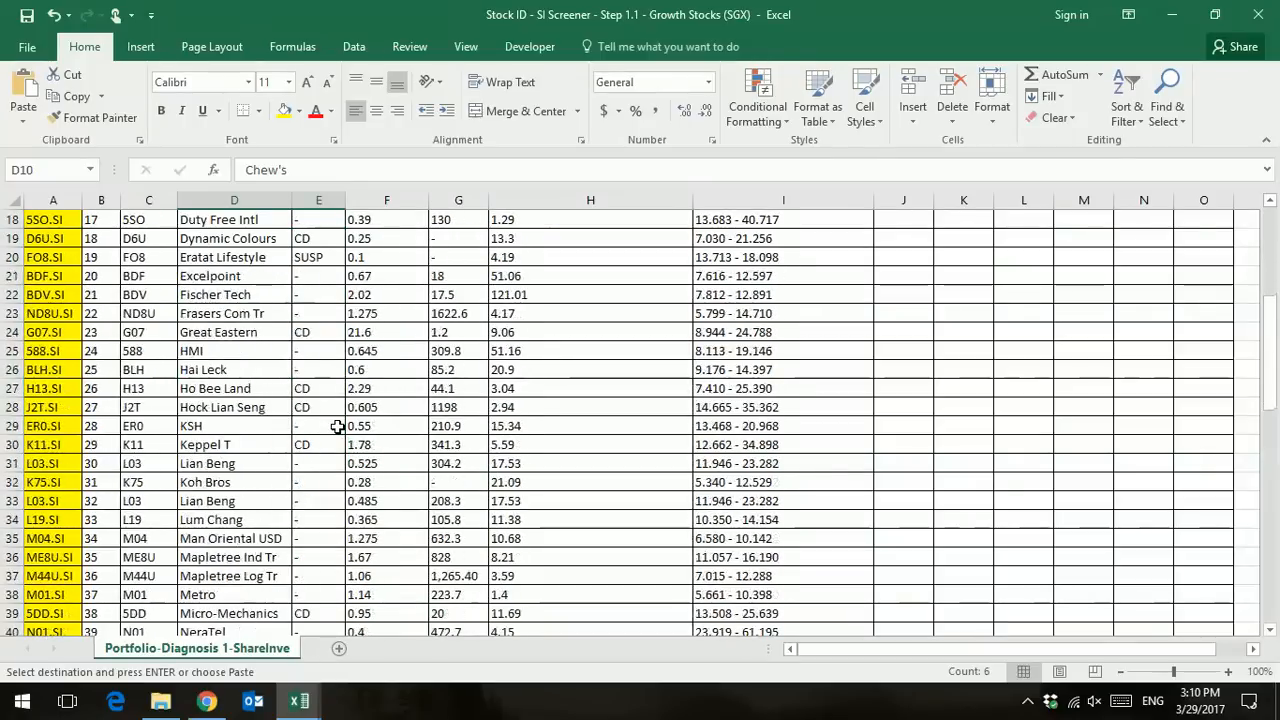
pyautogui.scroll(3, 338, 426)
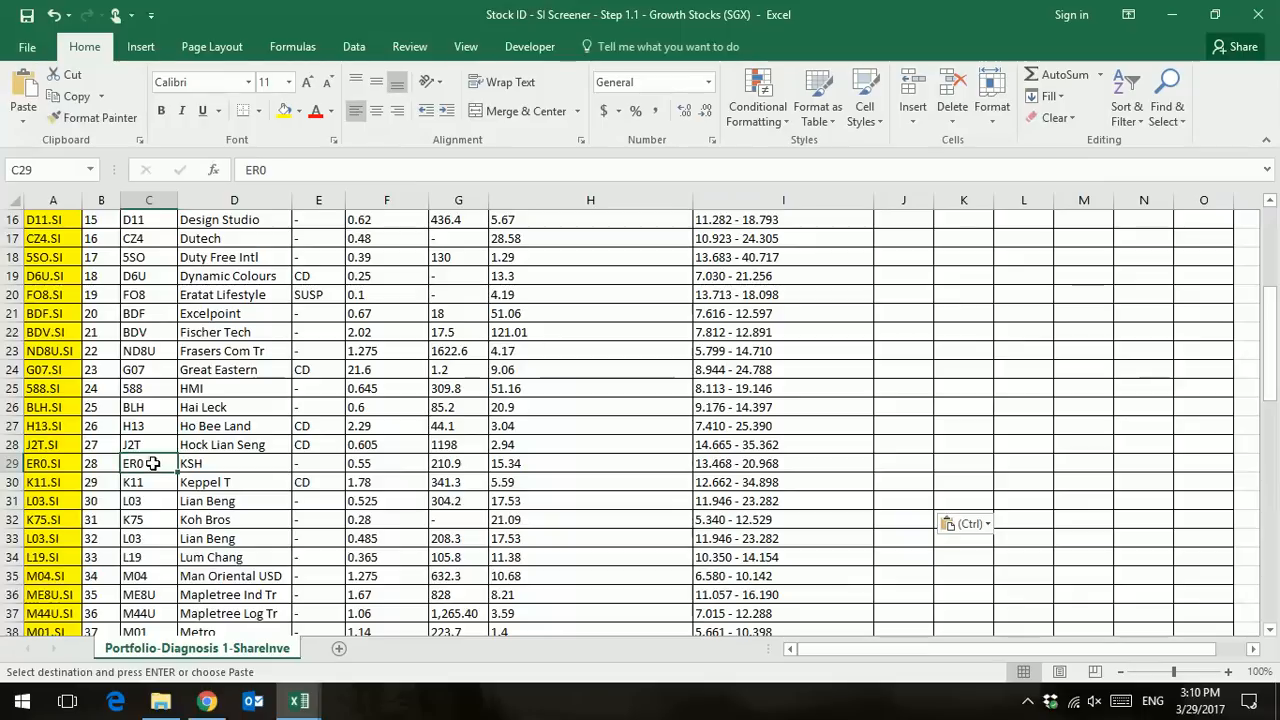
pyautogui.click(211, 500)
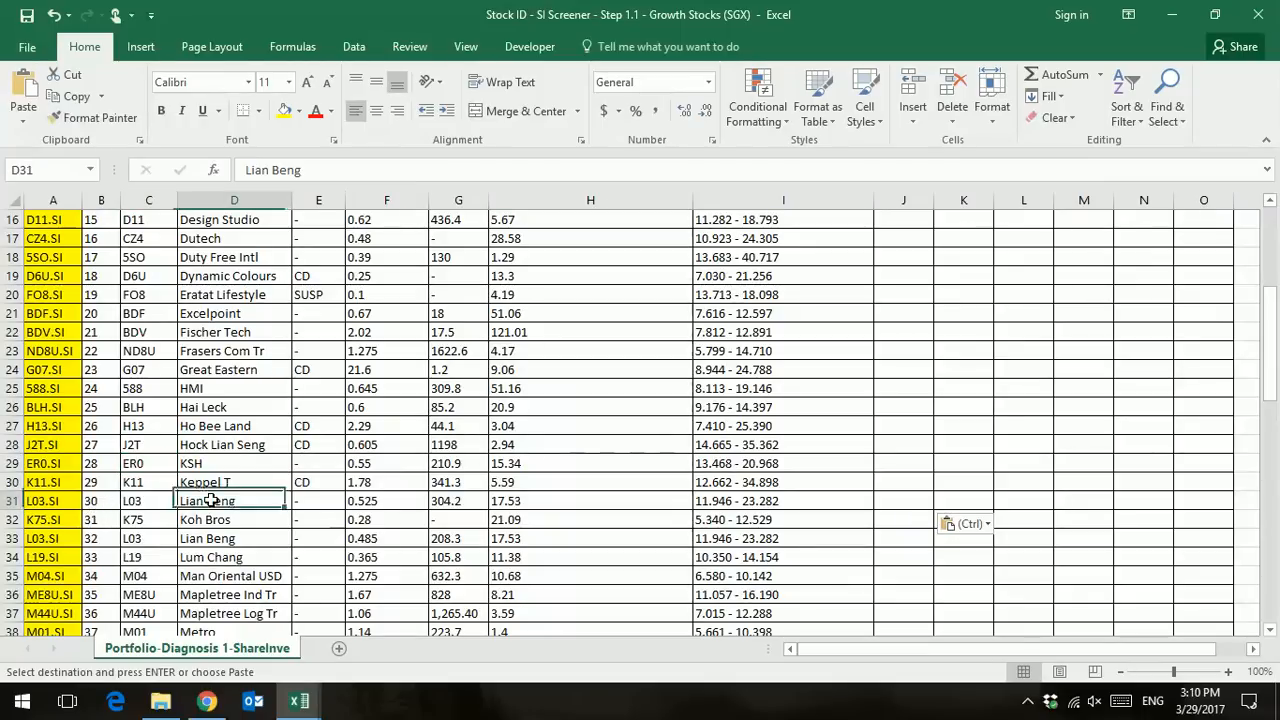
pyautogui.click(95, 519)
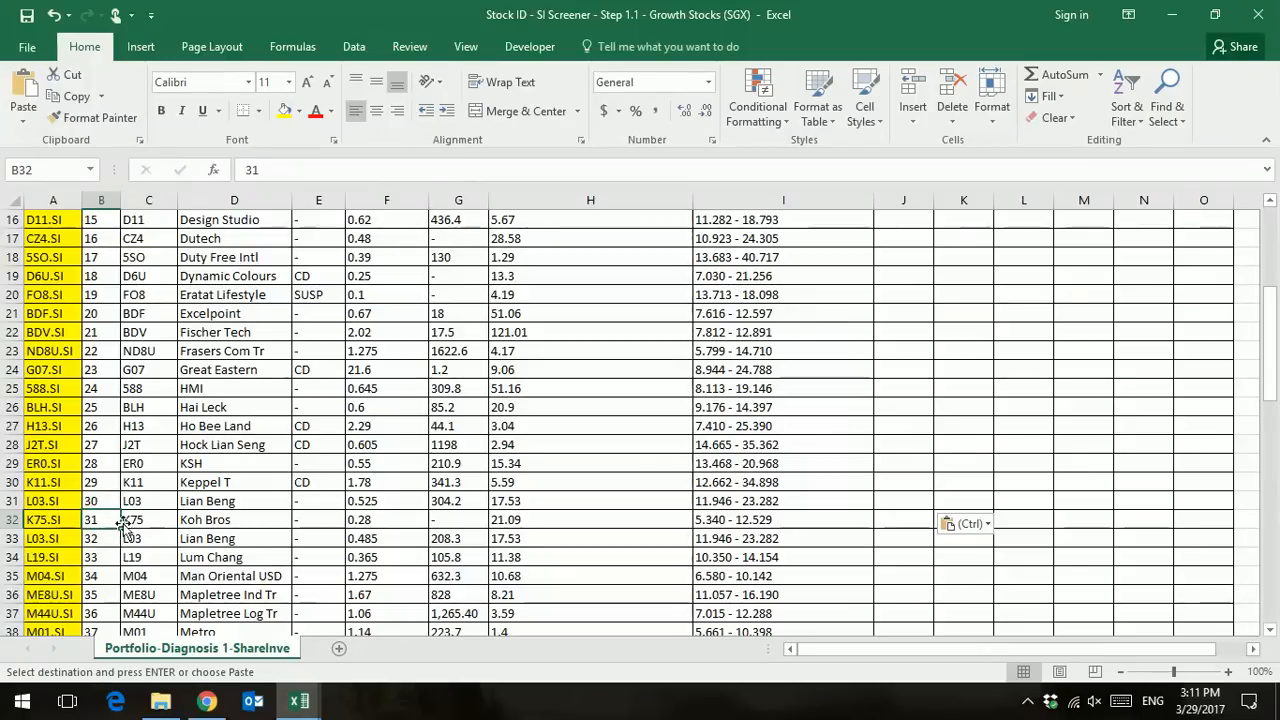
# - Close the StocksPrices-ShareInvestor workbook without saving it or keeping the clipboard contents, and return to the ShareInvestor screener results in the browser
pyautogui.click(201, 706)
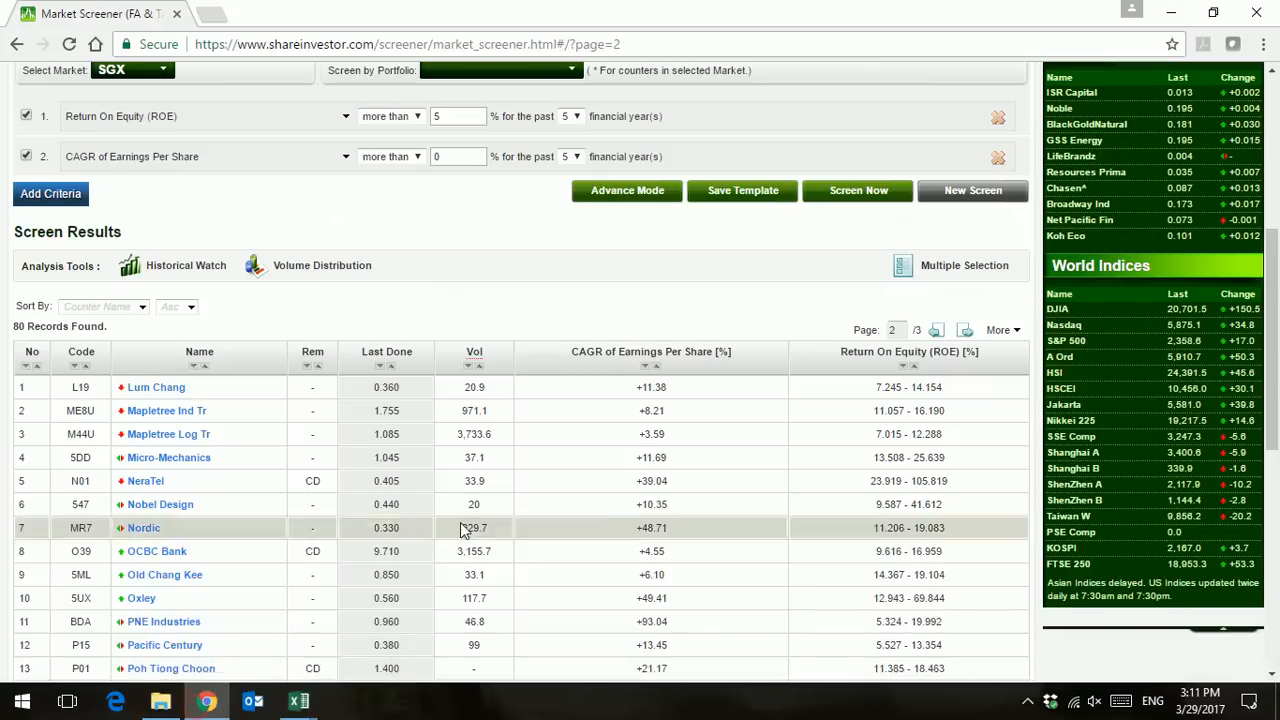
pyautogui.click(1013, 331)
pyautogui.click(881, 358)
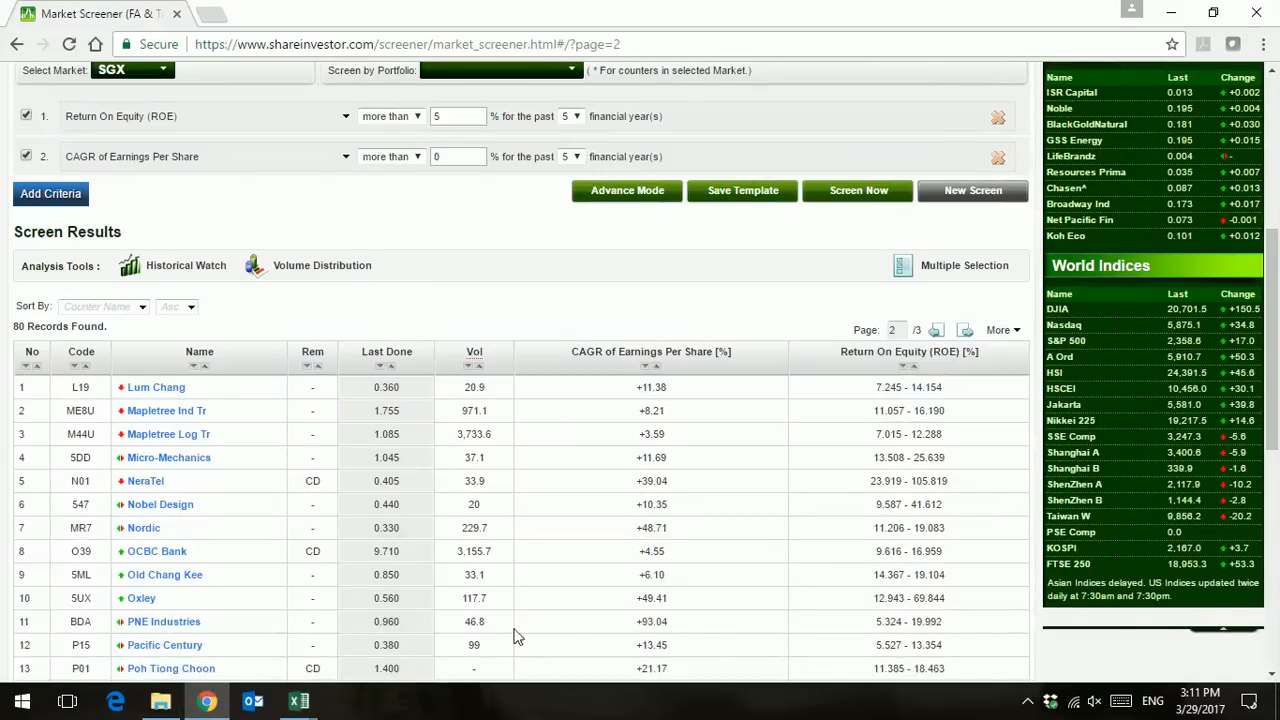
pyautogui.moveTo(298, 701)
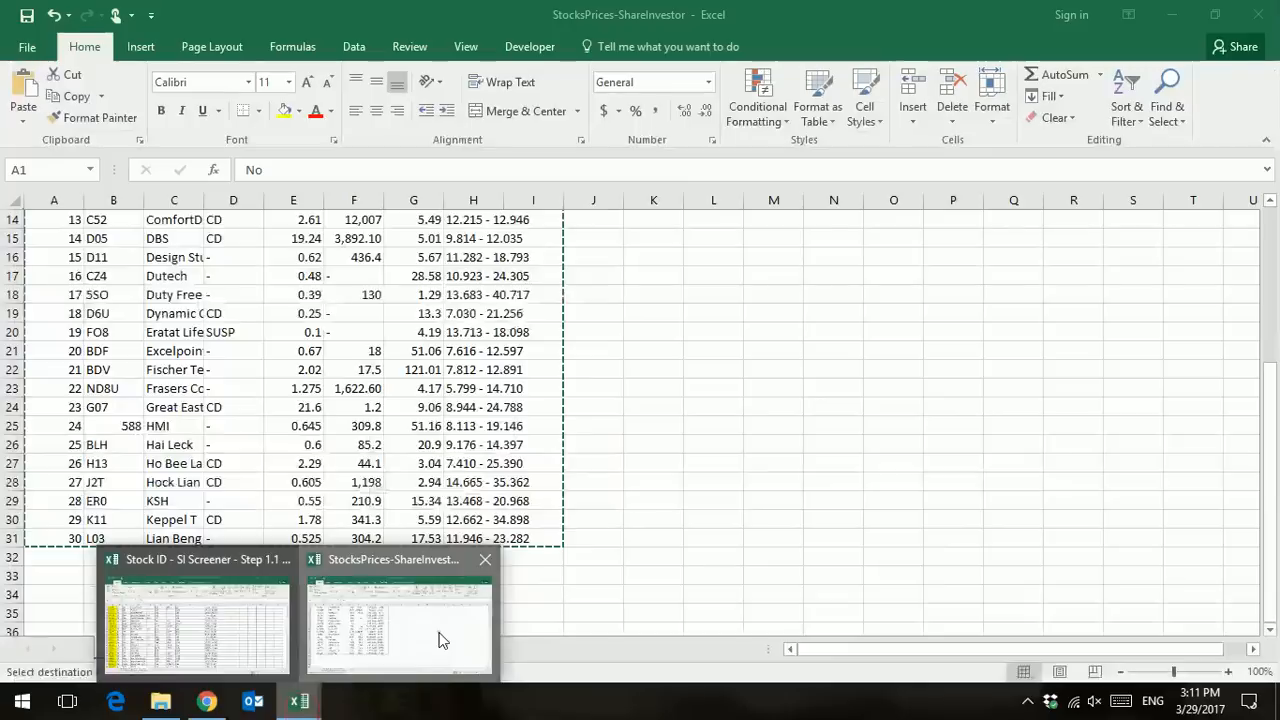
pyautogui.click(434, 634)
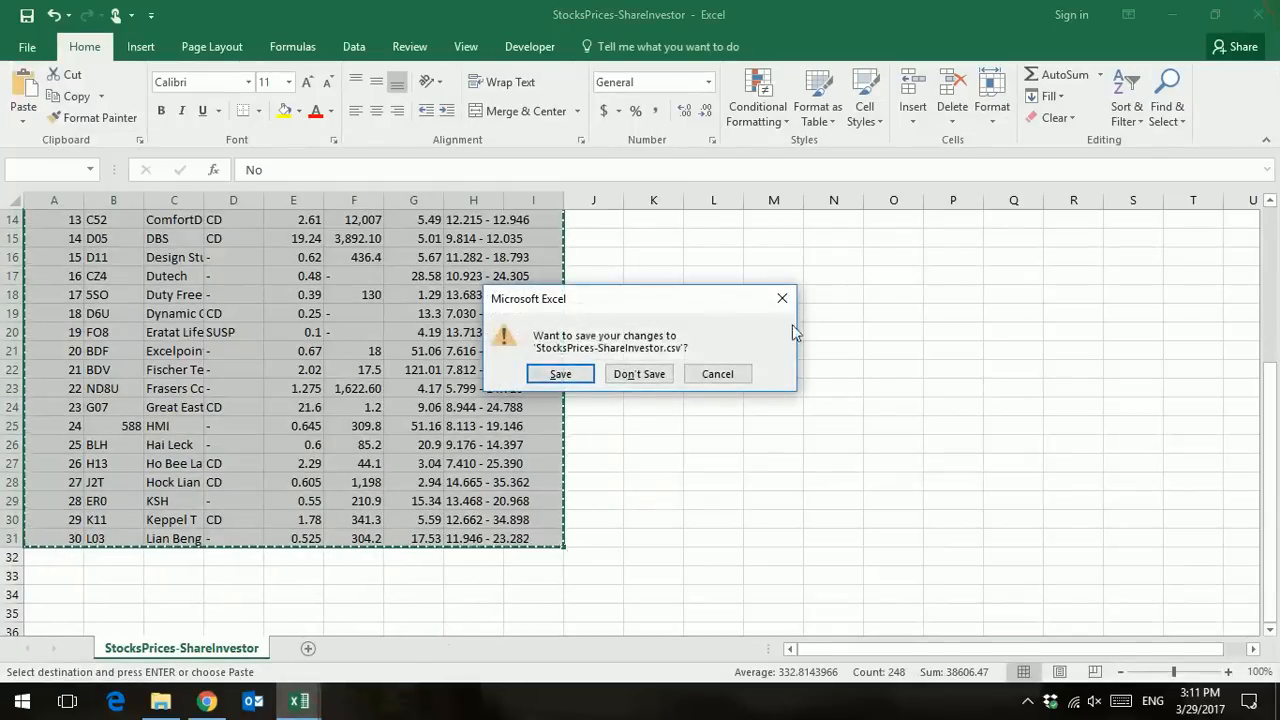
pyautogui.click(643, 386)
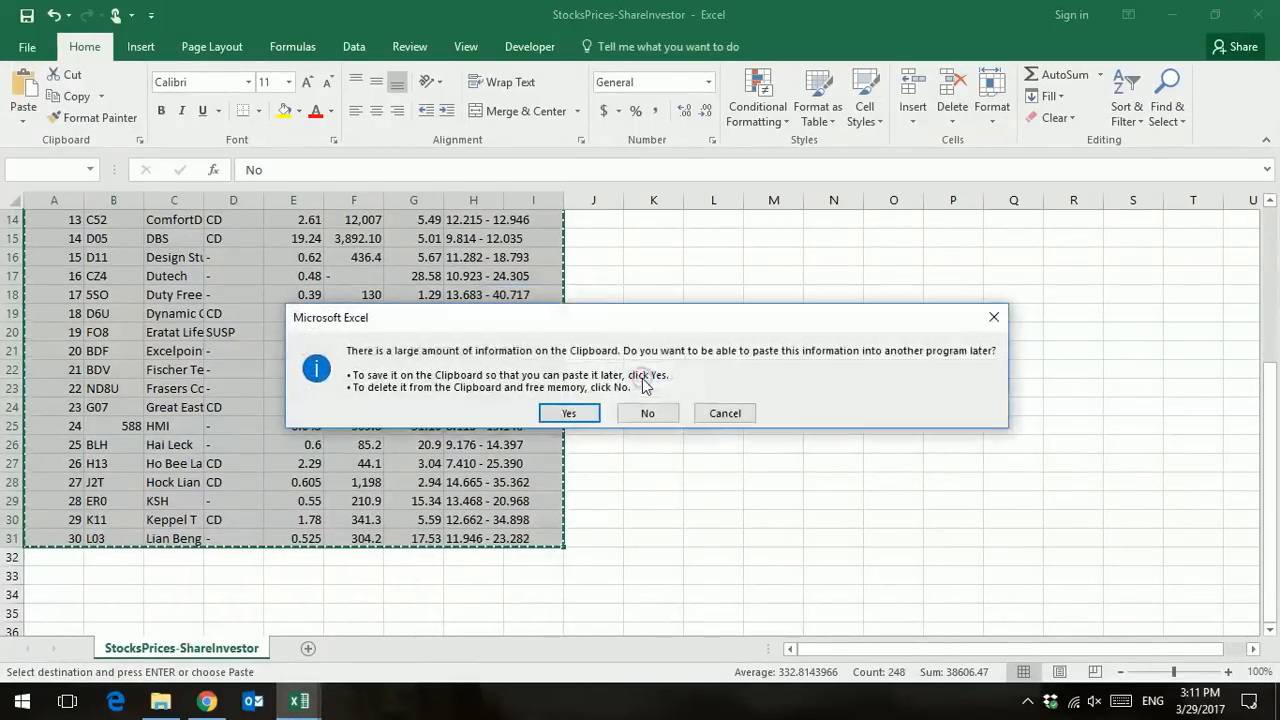
pyautogui.click(649, 414)
pyautogui.hotkey('alt', 'Tab')
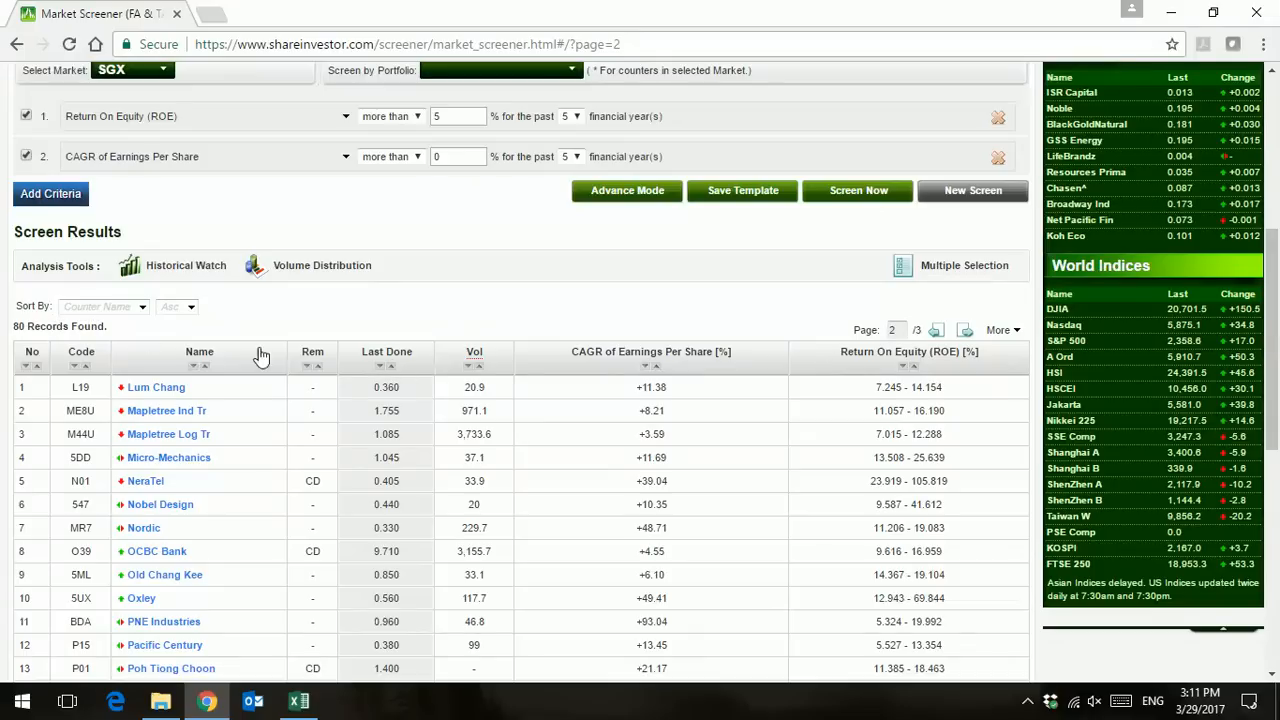
# - Export page 2 of the screen results to StocksPrices-ShareInvestor.csv in the Auto Software folder, replacing the existing file
pyautogui.click(1000, 330)
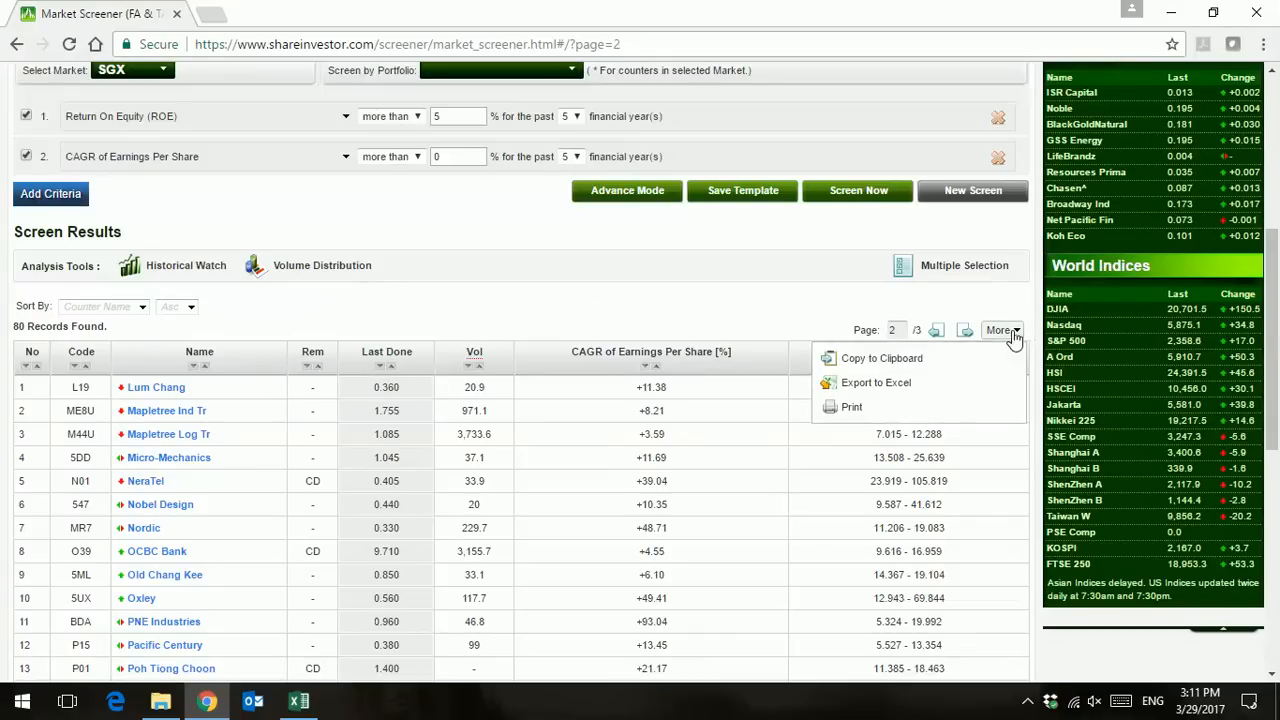
pyautogui.click(890, 390)
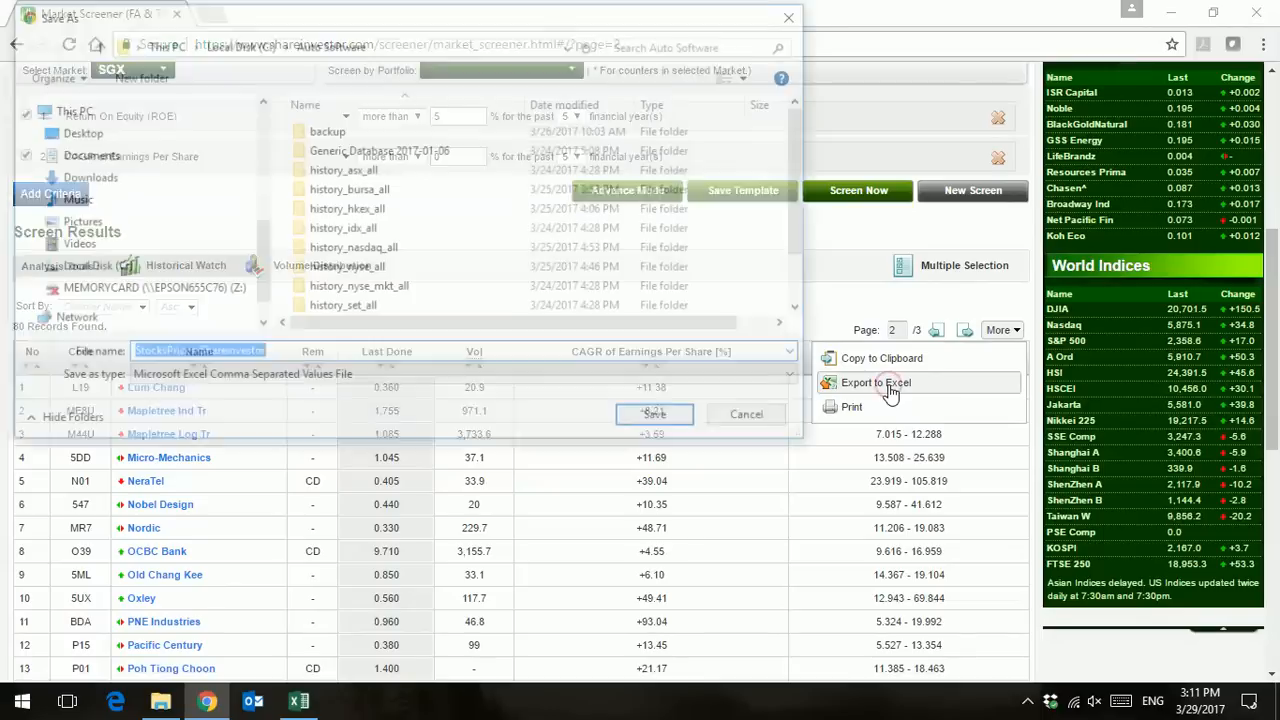
pyautogui.click(669, 424)
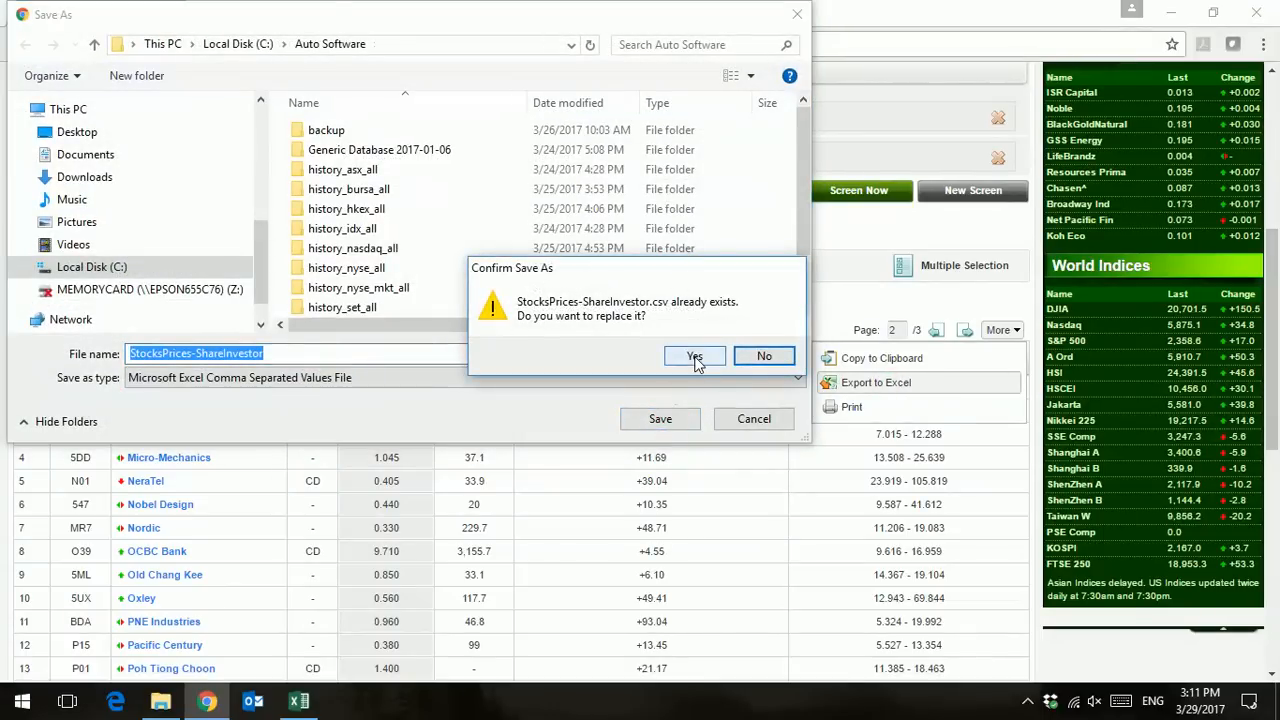
pyautogui.click(695, 357)
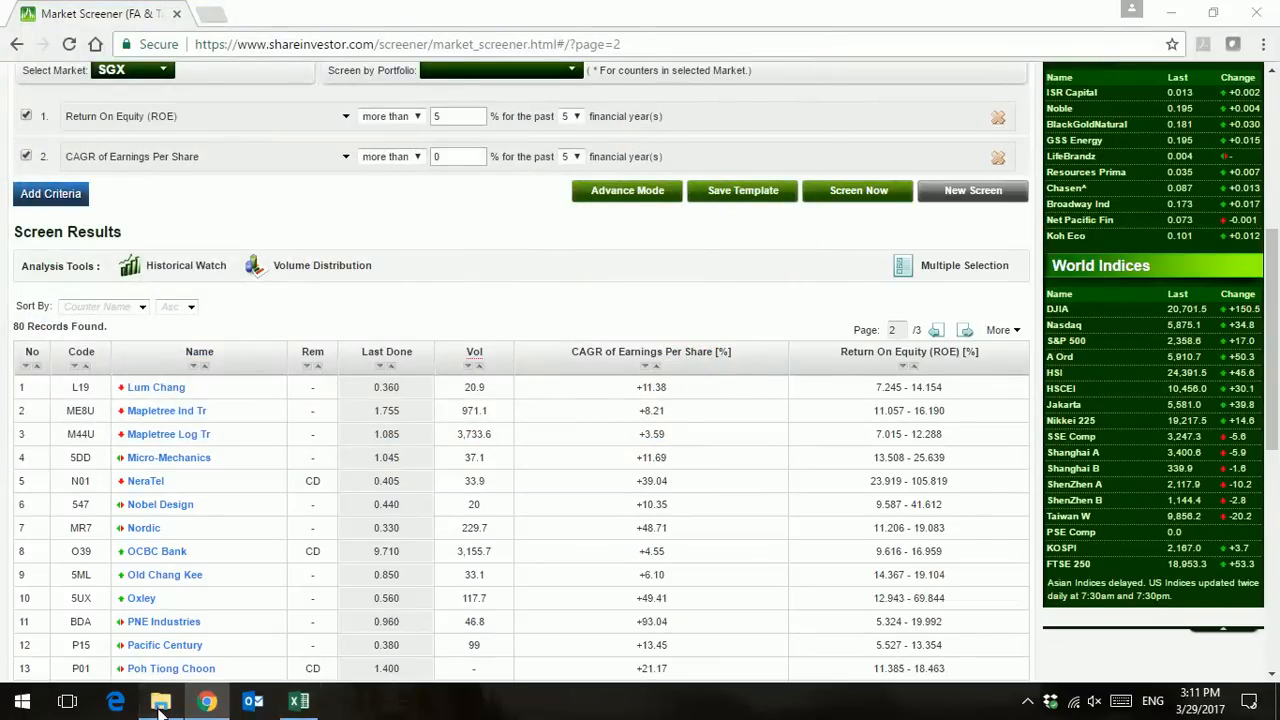
# - Open the StocksPrices-ShareInvestor export from the Auto Software folder and copy its data rows A2:I31 without the headers
pyautogui.click(160, 703)
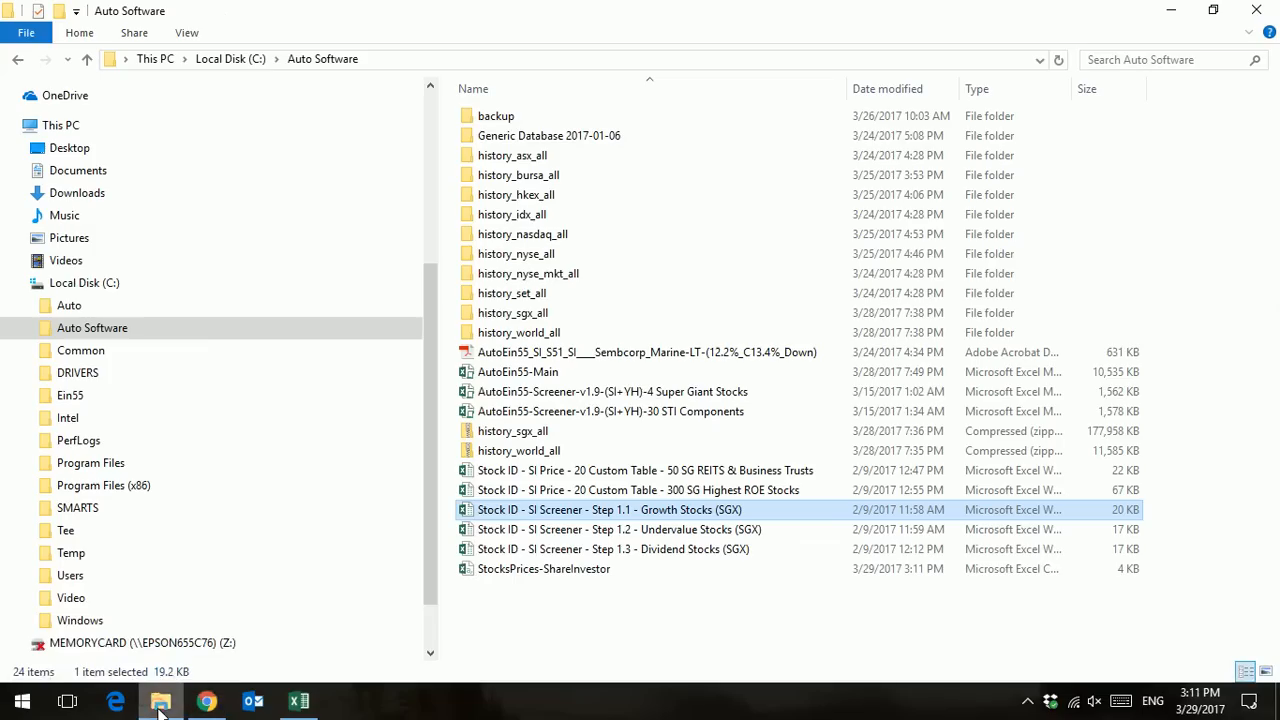
pyautogui.doubleClick(530, 574)
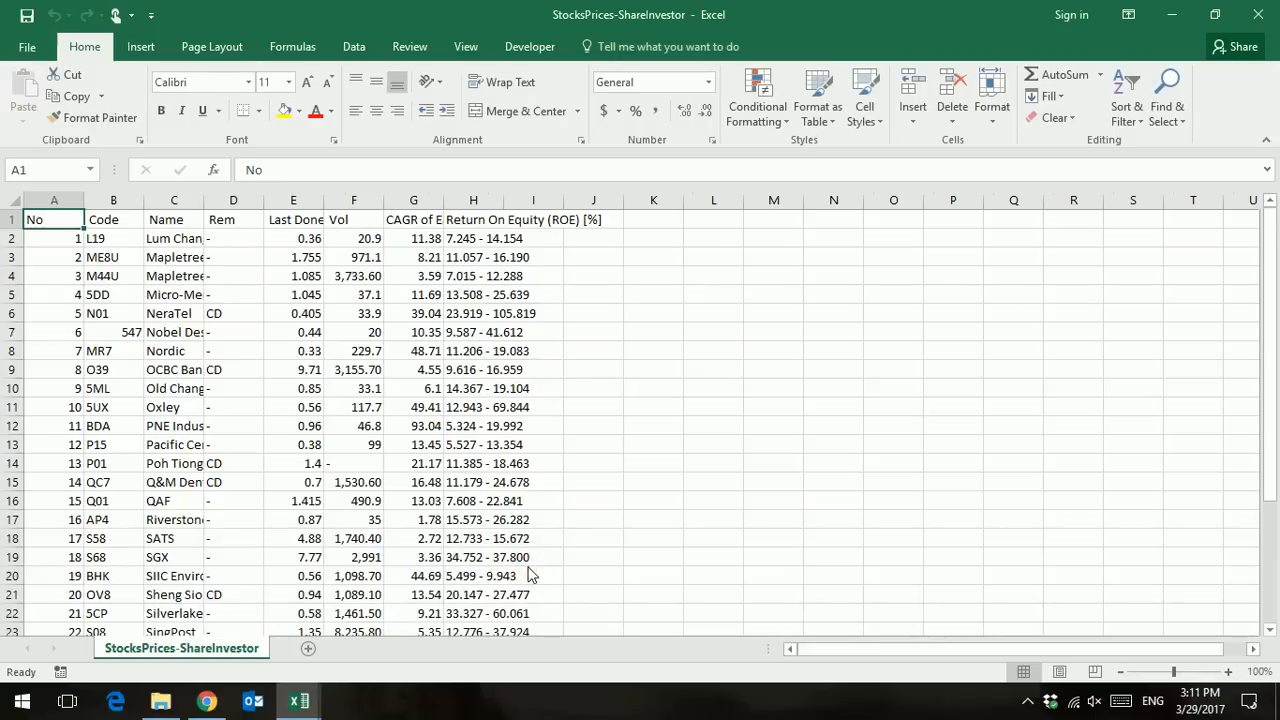
pyautogui.click(62, 237)
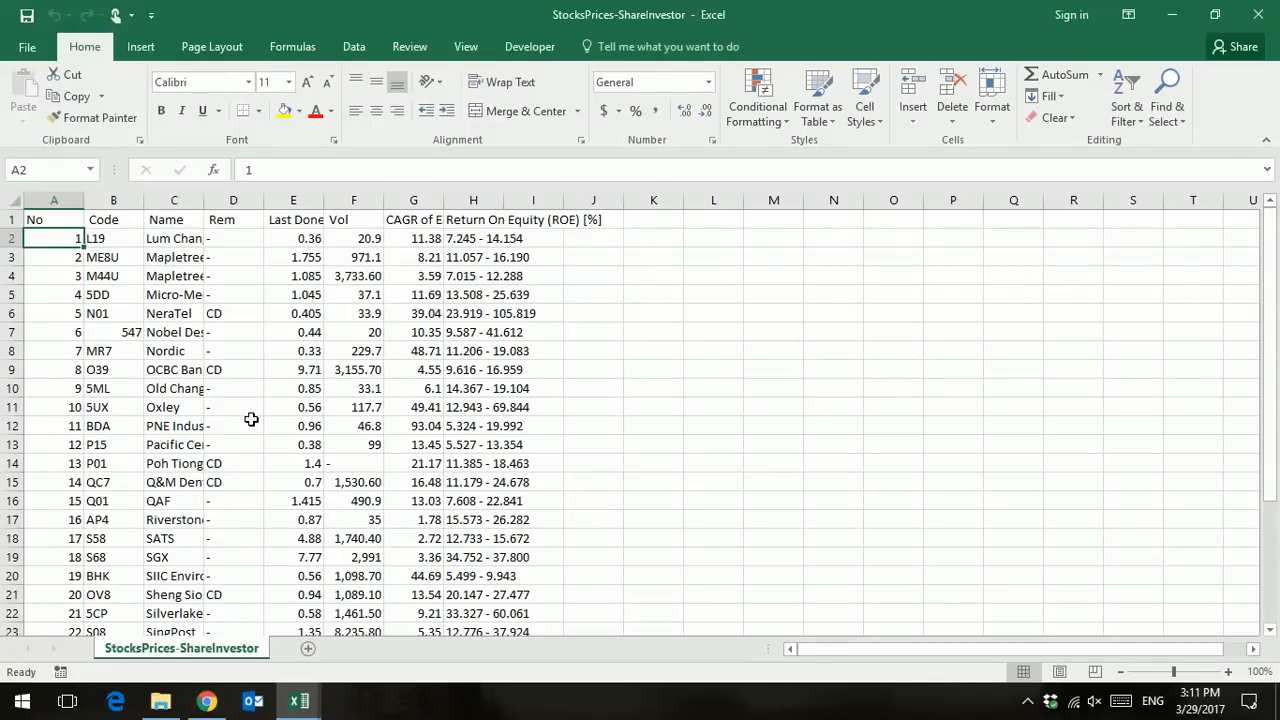
pyautogui.scroll(-5, 251, 419)
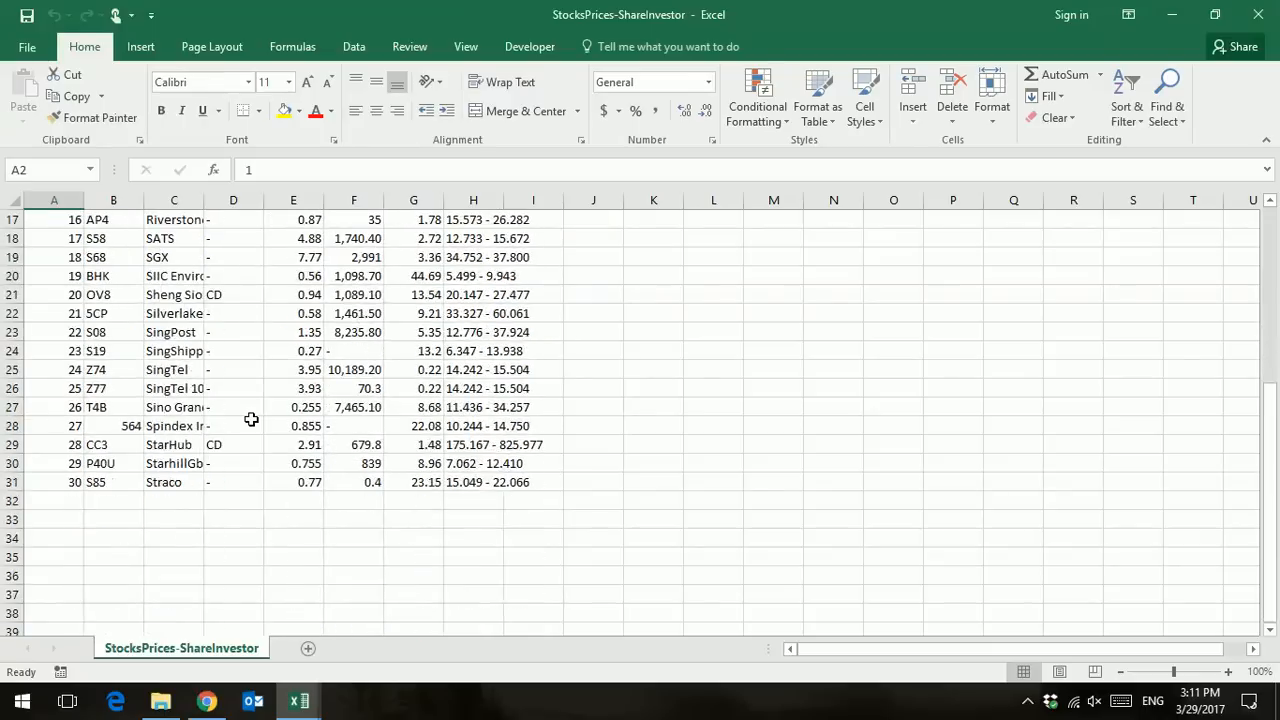
pyautogui.keyDown('shift'); pyautogui.click(526, 483); pyautogui.keyUp('shift')
pyautogui.hotkey('ctrl', 'c')
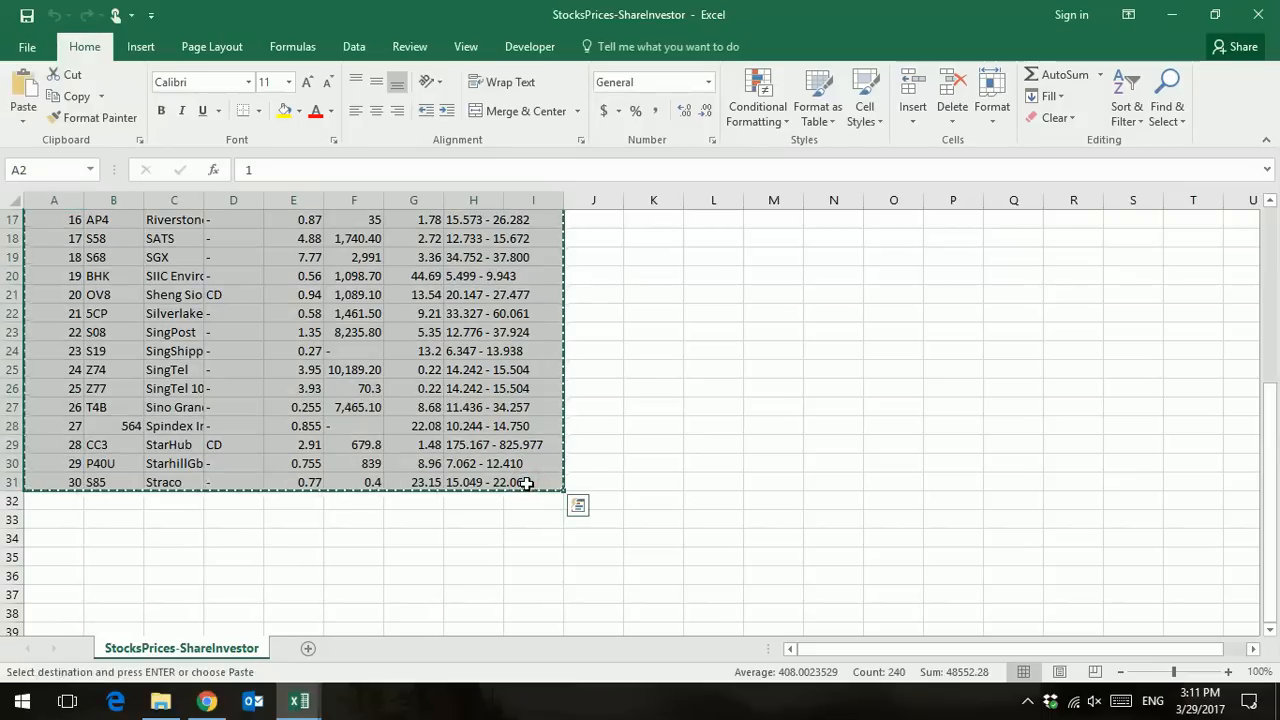
# - Switch to the Growth Stocks workbook and paste the copied rows as values starting at cell B32
pyautogui.moveTo(304, 712)
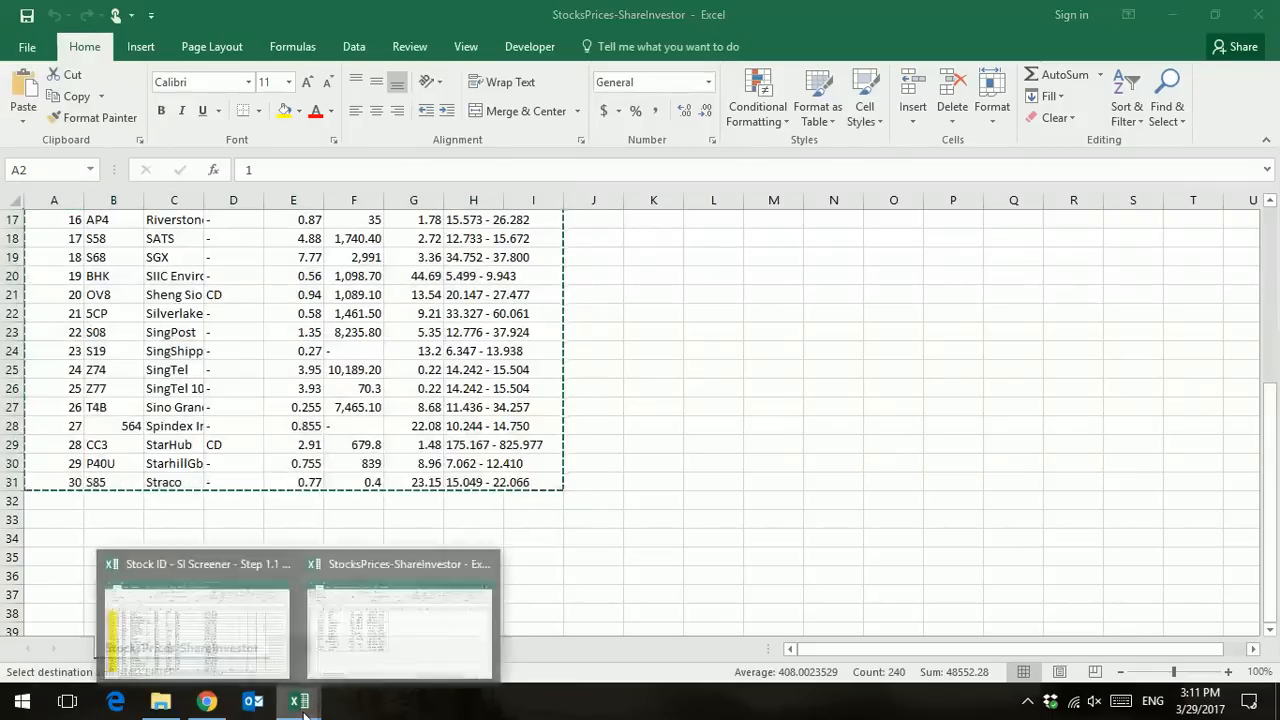
pyautogui.click(215, 625)
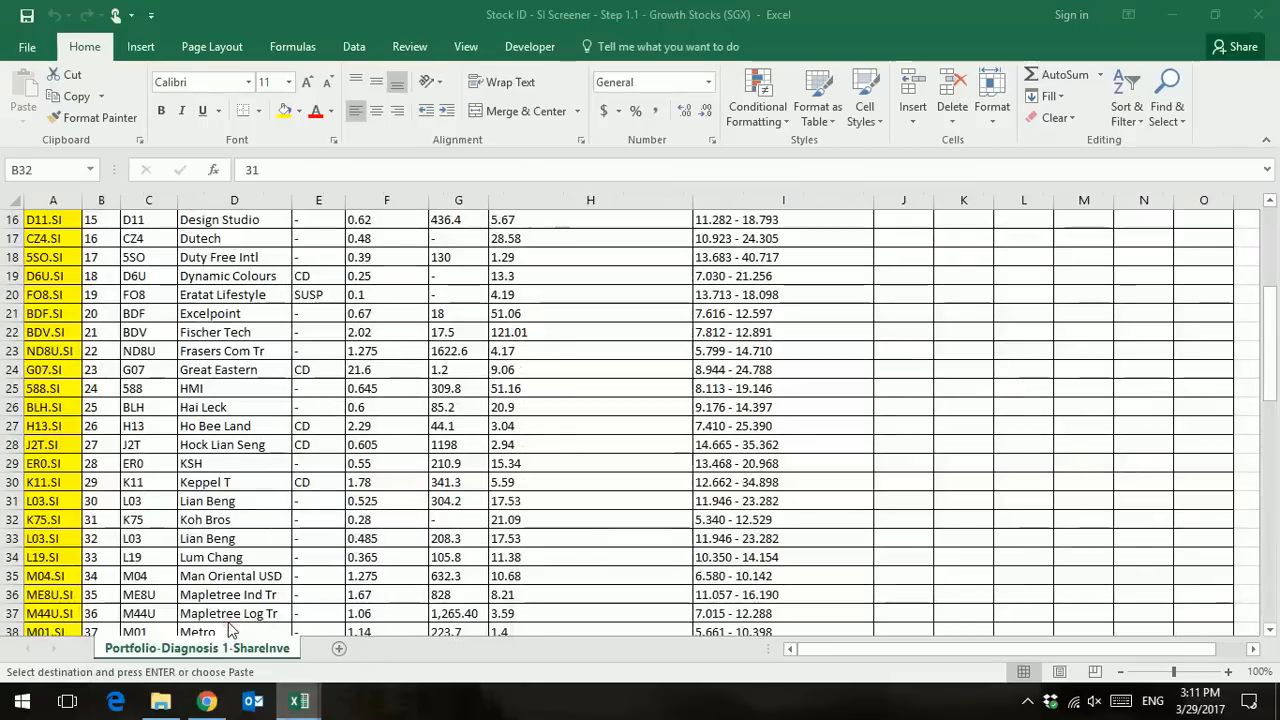
pyautogui.click(137, 520)
pyautogui.click(100, 519)
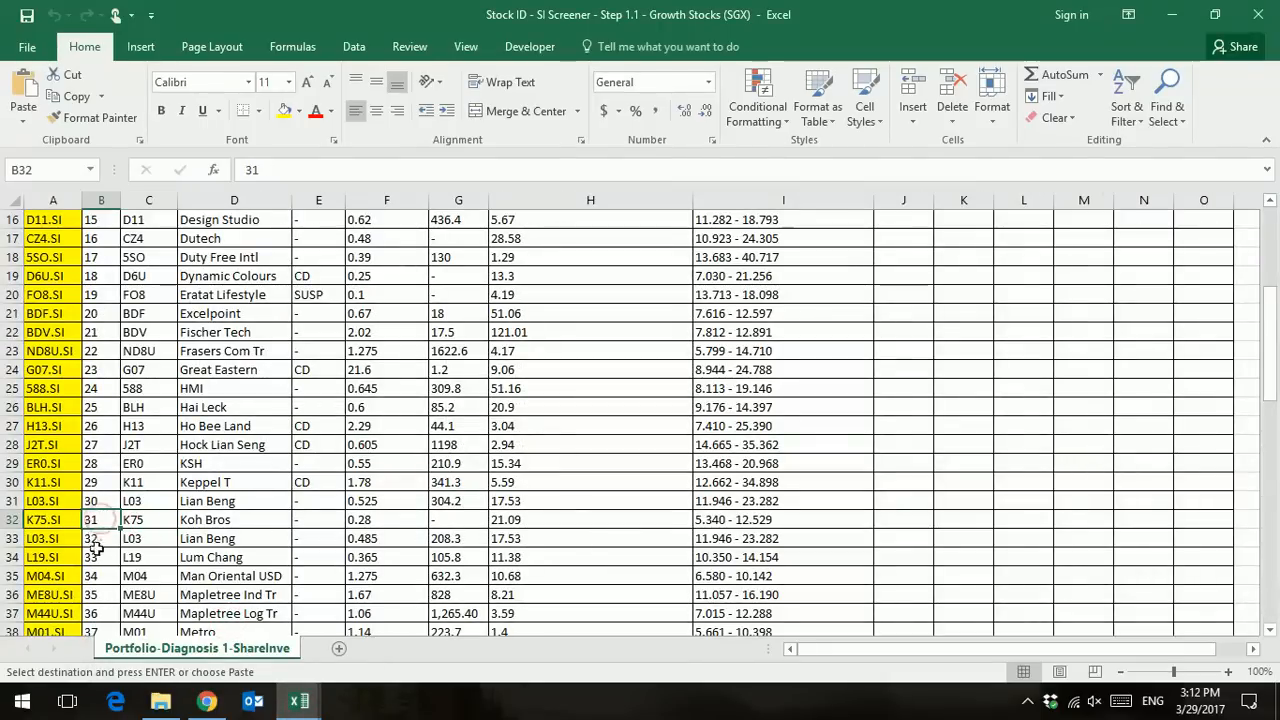
pyautogui.scroll(-3, 100, 540)
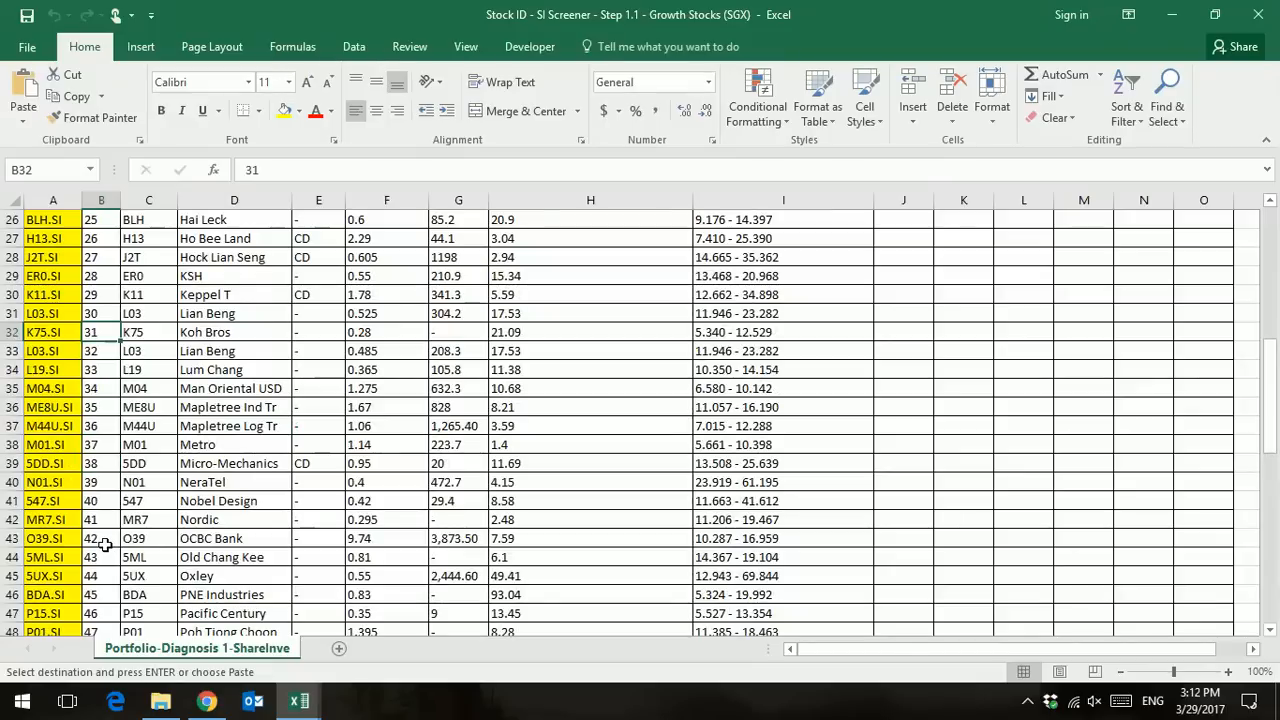
pyautogui.rightClick(104, 332)
pyautogui.click(178, 365)
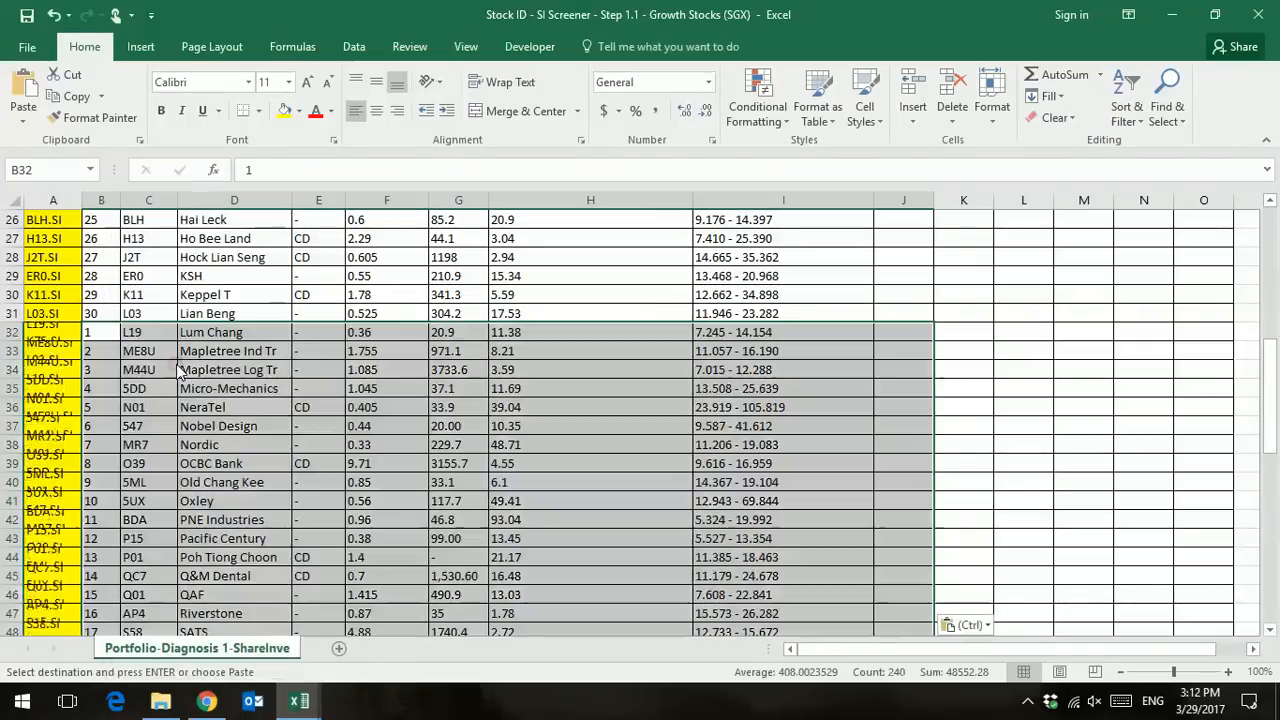
# - Review the pasted rows and continue the No column's numbering from B30:B31 down to 60 in cell B61
pyautogui.scroll(-3, 287, 429)
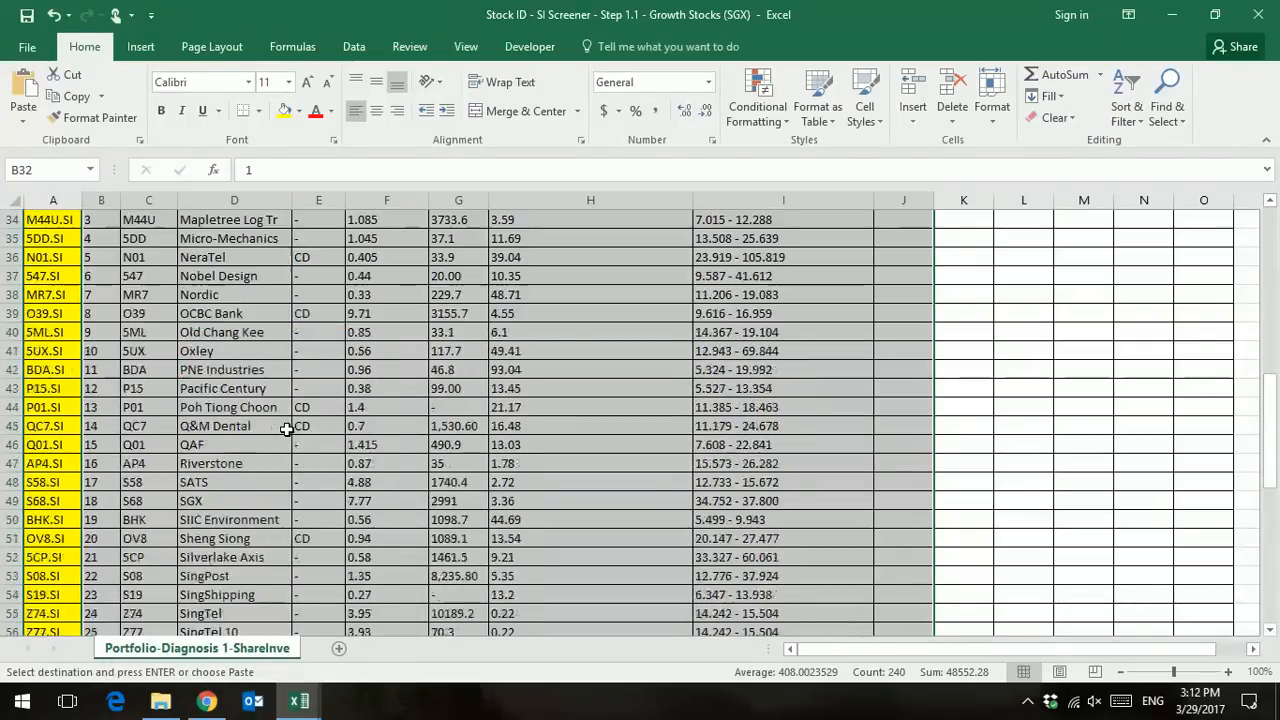
pyautogui.scroll(-1, 287, 429)
pyautogui.scroll(-3, 287, 429)
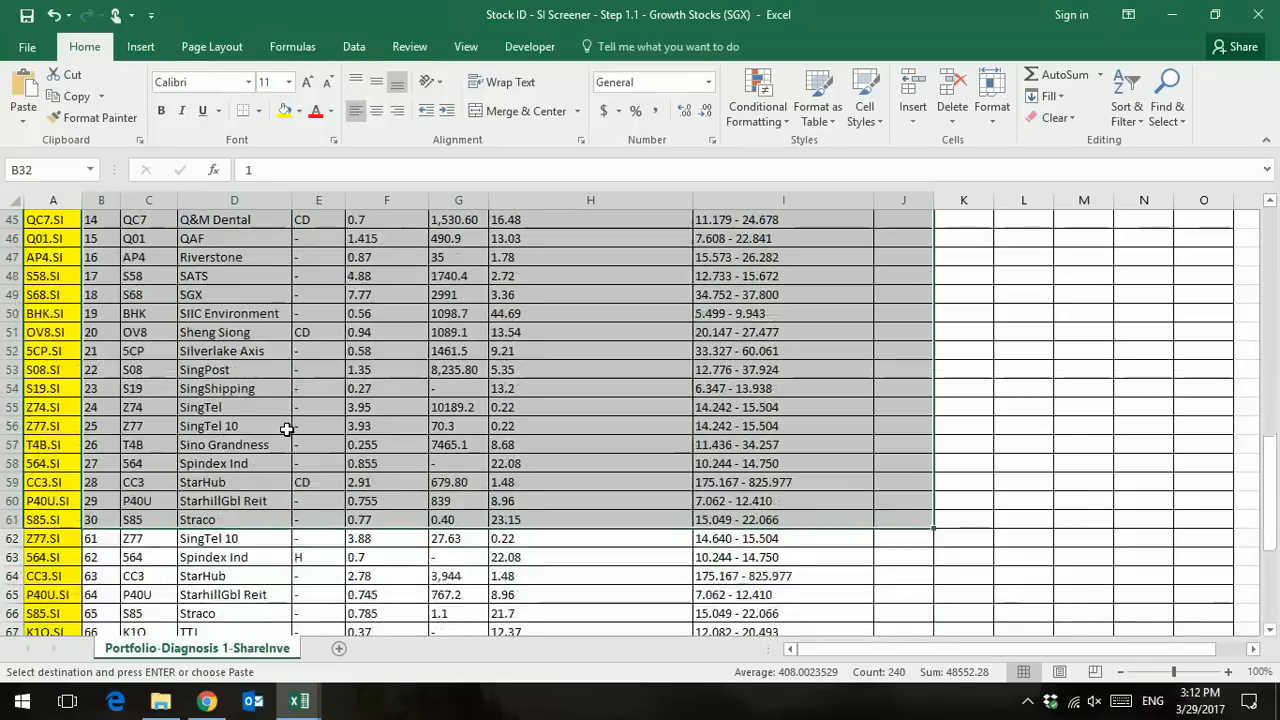
pyautogui.scroll(8, 374, 390)
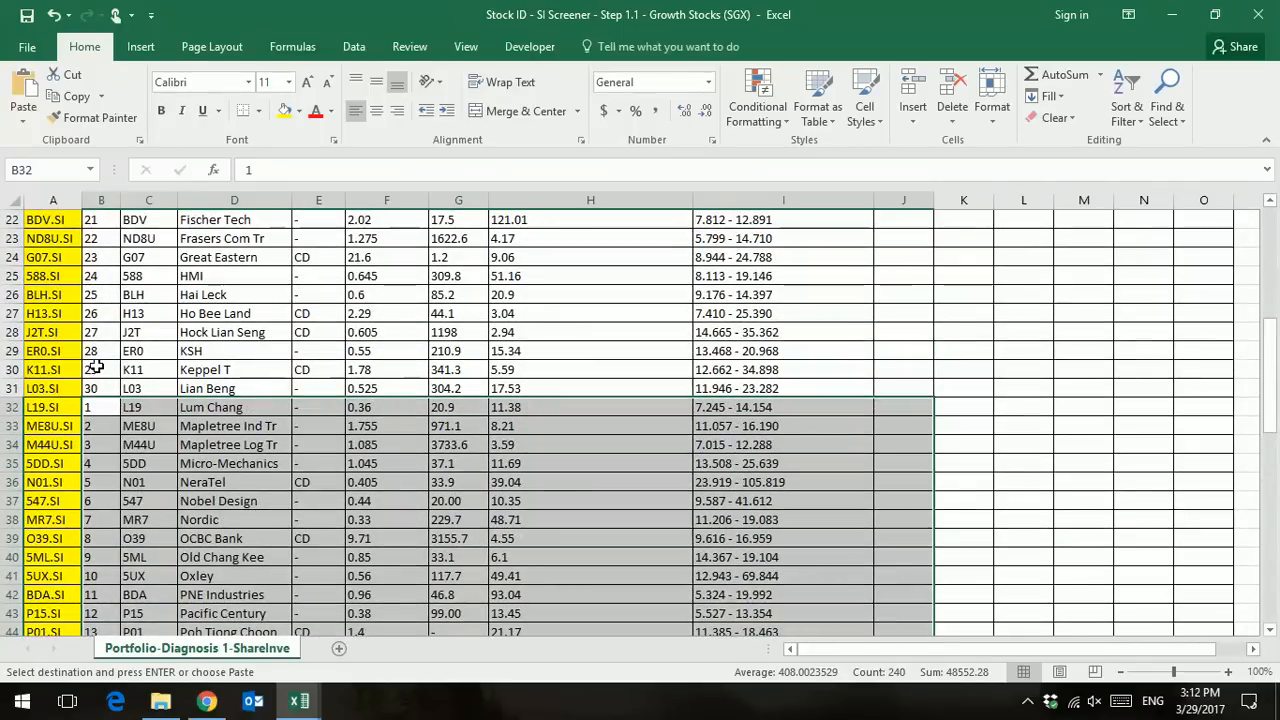
pyautogui.click(92, 369)
pyautogui.moveTo(101, 371); pyautogui.dragTo(104, 388)
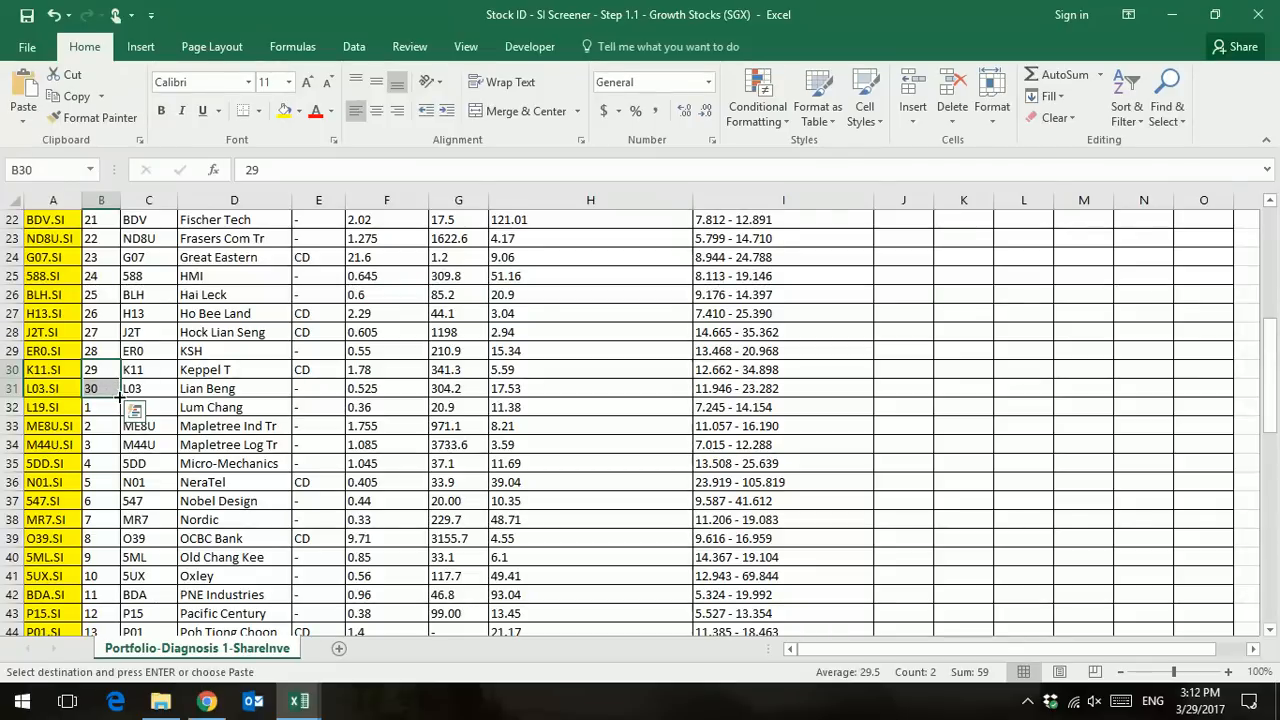
pyautogui.moveTo(118, 397)
pyautogui.mouseDown()
pyautogui.moveTo(120, 610)
pyautogui.moveTo(107, 413)
pyautogui.mouseUp()
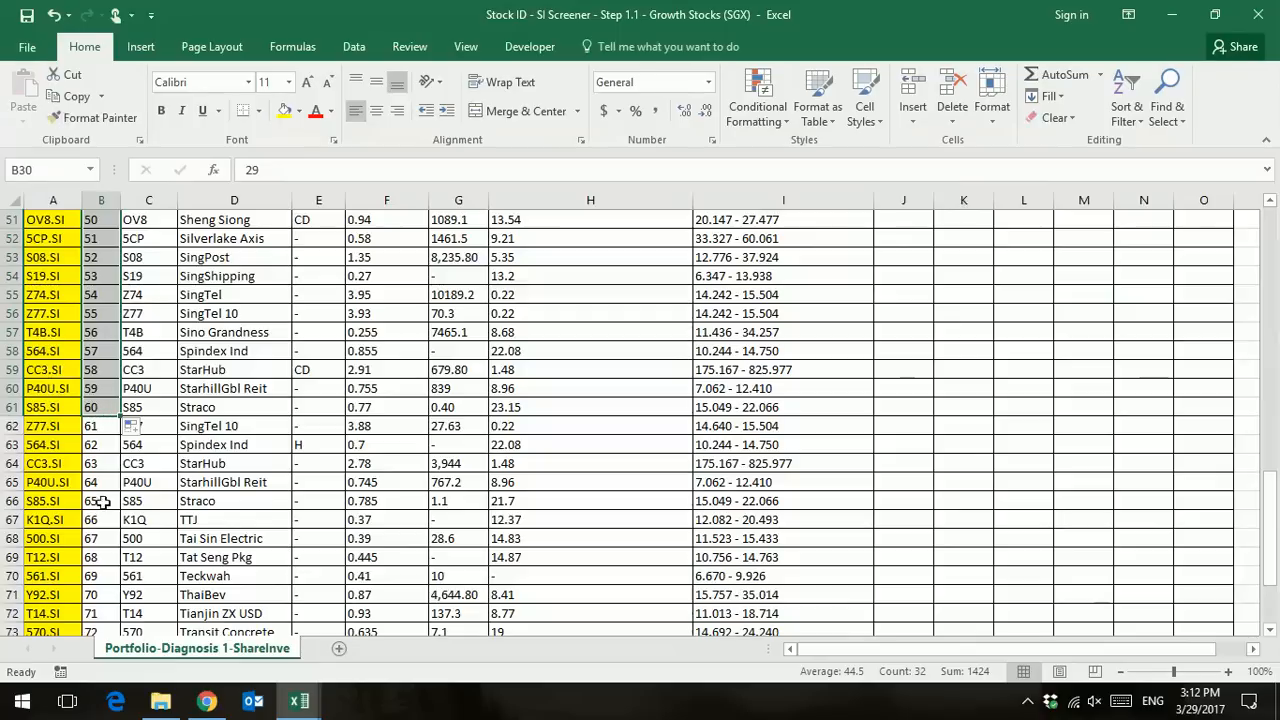
pyautogui.click(844, 444)
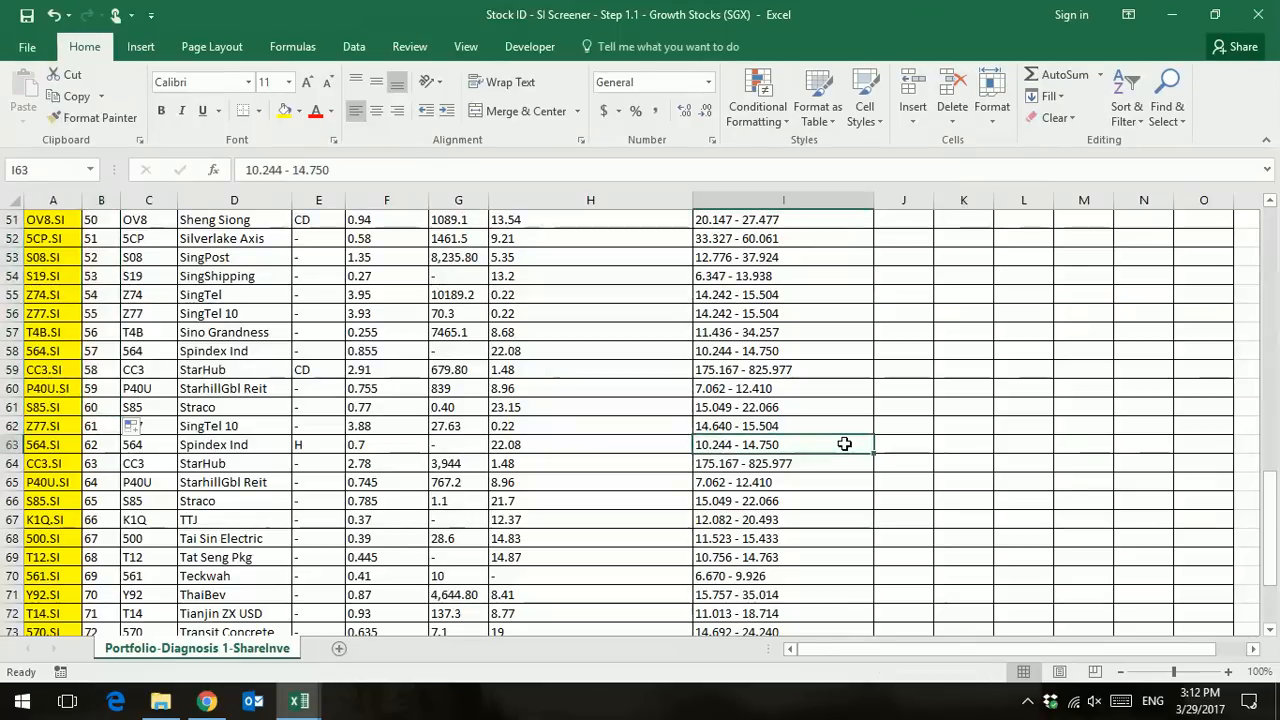
pyautogui.scroll(17, 844, 444)
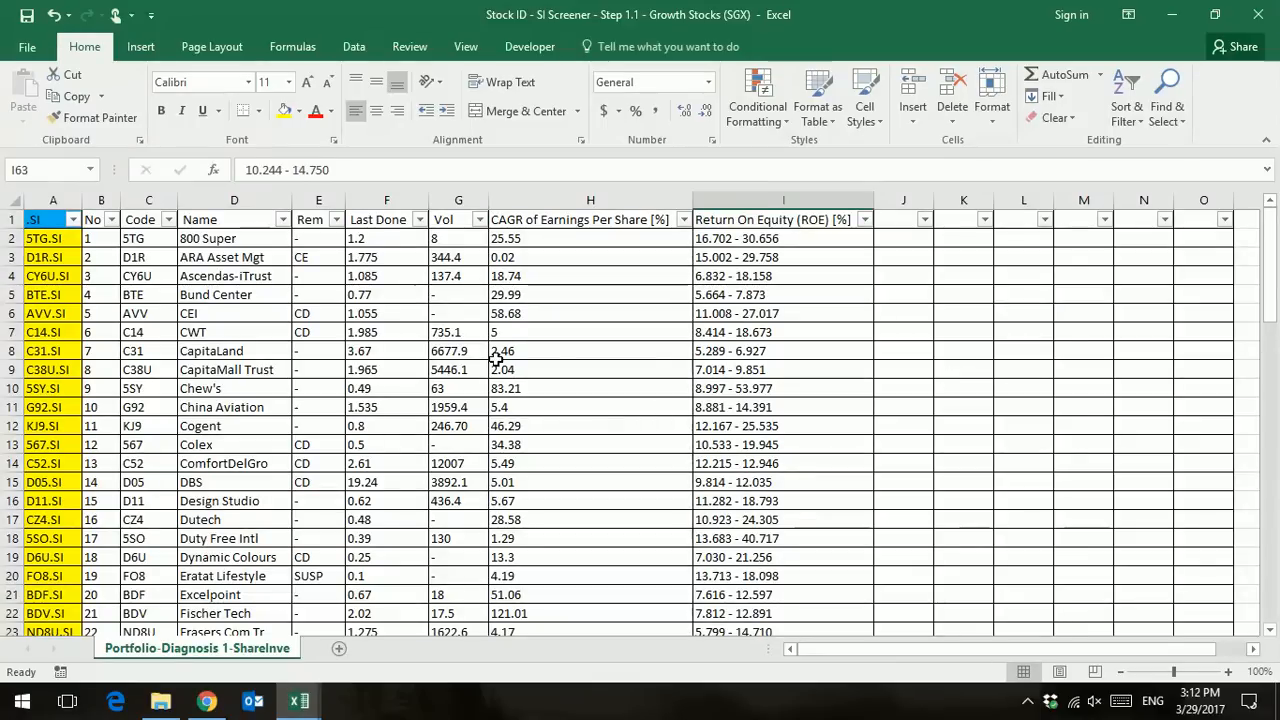
# - Examine the ticker formula in cell A2 that joins the stock code in C2 with the exchange suffix in A1
pyautogui.click(36, 240)
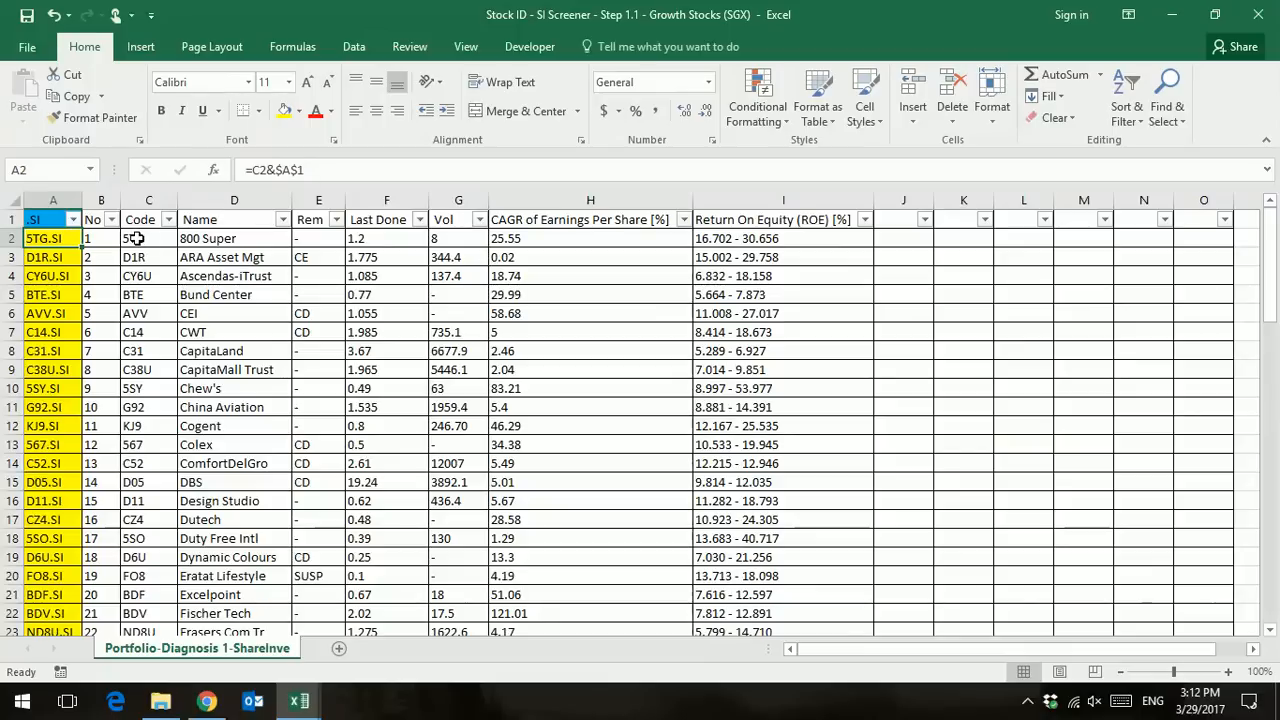
pyautogui.click(137, 238)
pyautogui.click(43, 238)
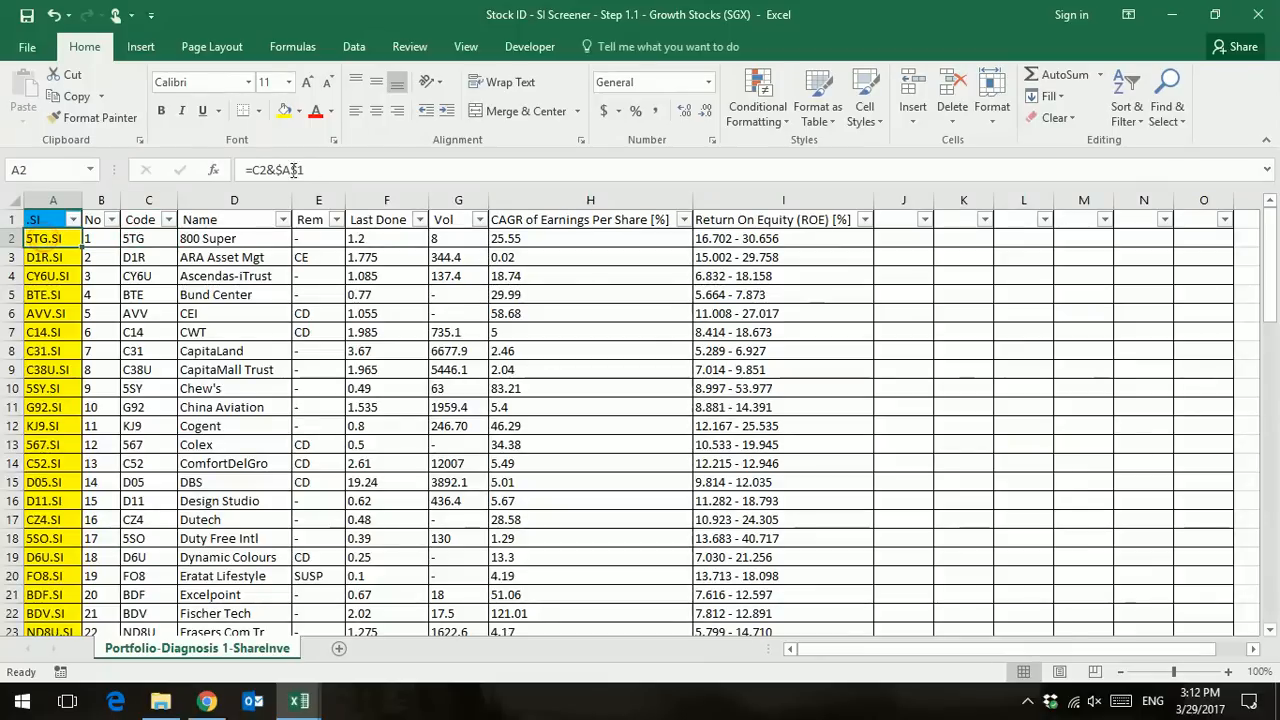
pyautogui.click(36, 218)
pyautogui.click(41, 238)
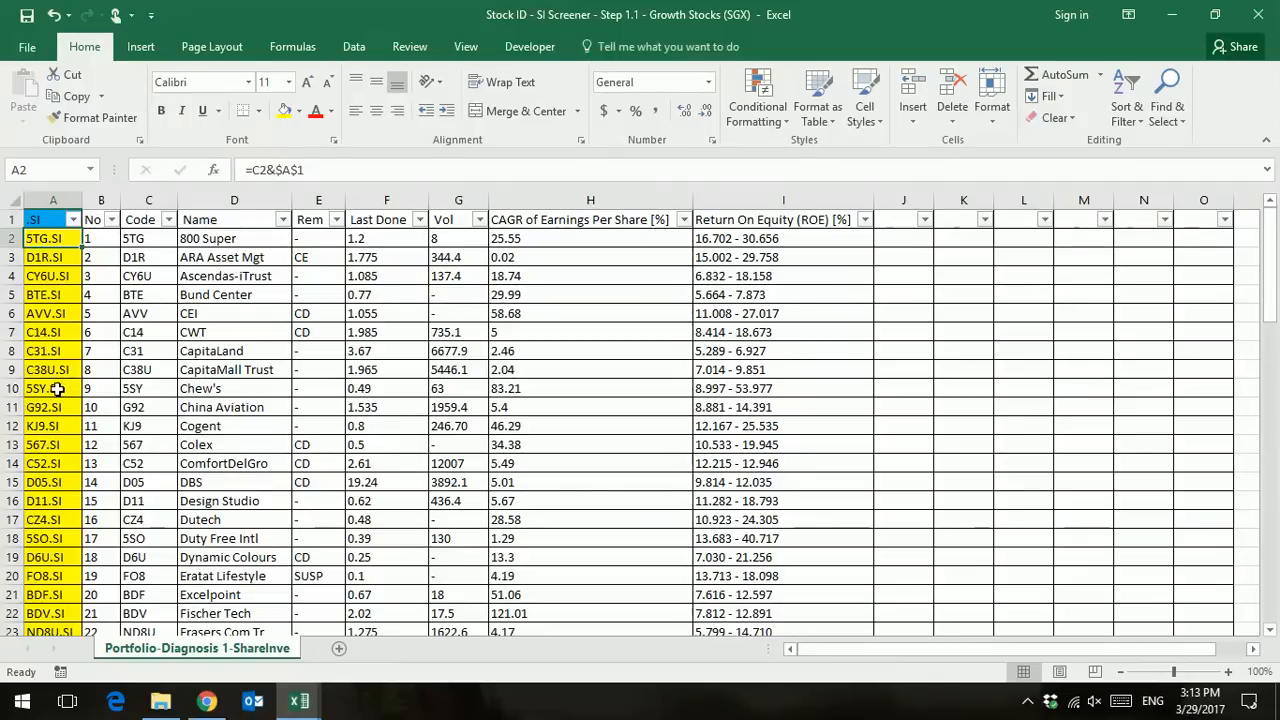
# - Set the exchange suffix in cell A1 to .HK
pyautogui.click(48, 220)
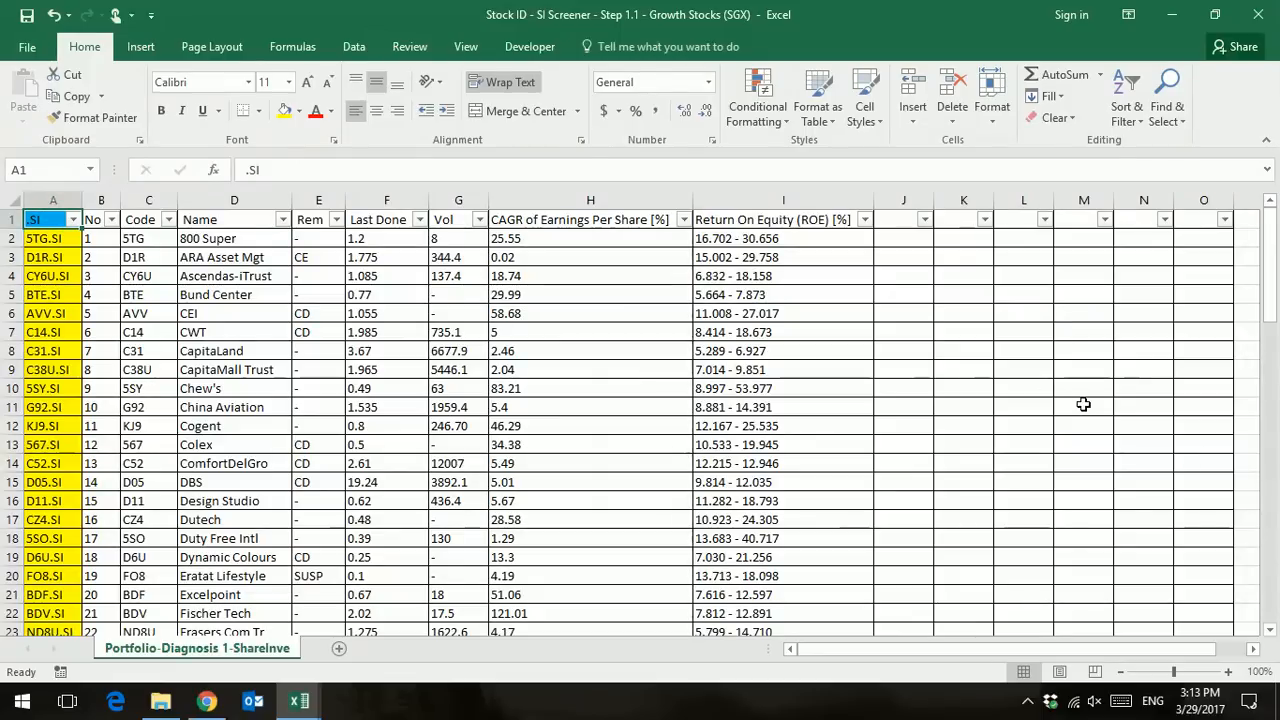
pyautogui.write('.')
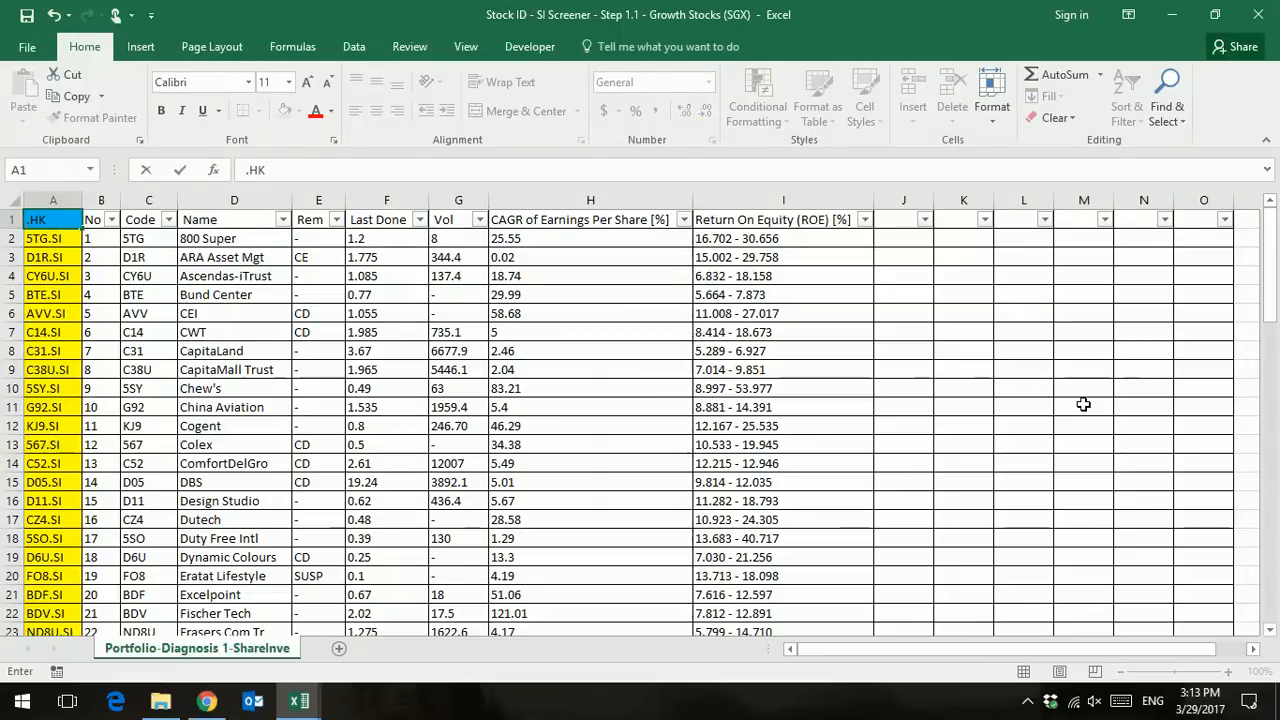
pyautogui.write('HK')
pyautogui.press('Return')
pyautogui.press('Up')
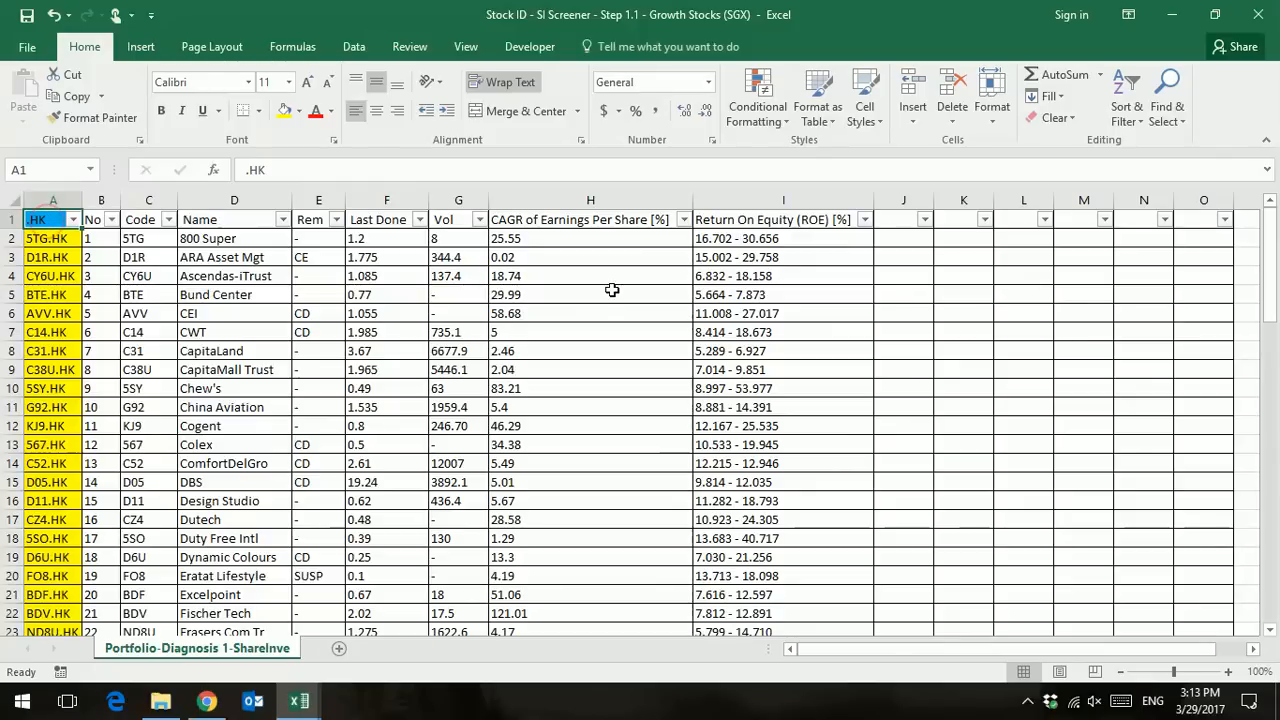
# - Set the exchange suffix in cell A1 to .AX
pyautogui.write('.AX')
pyautogui.press('Return')
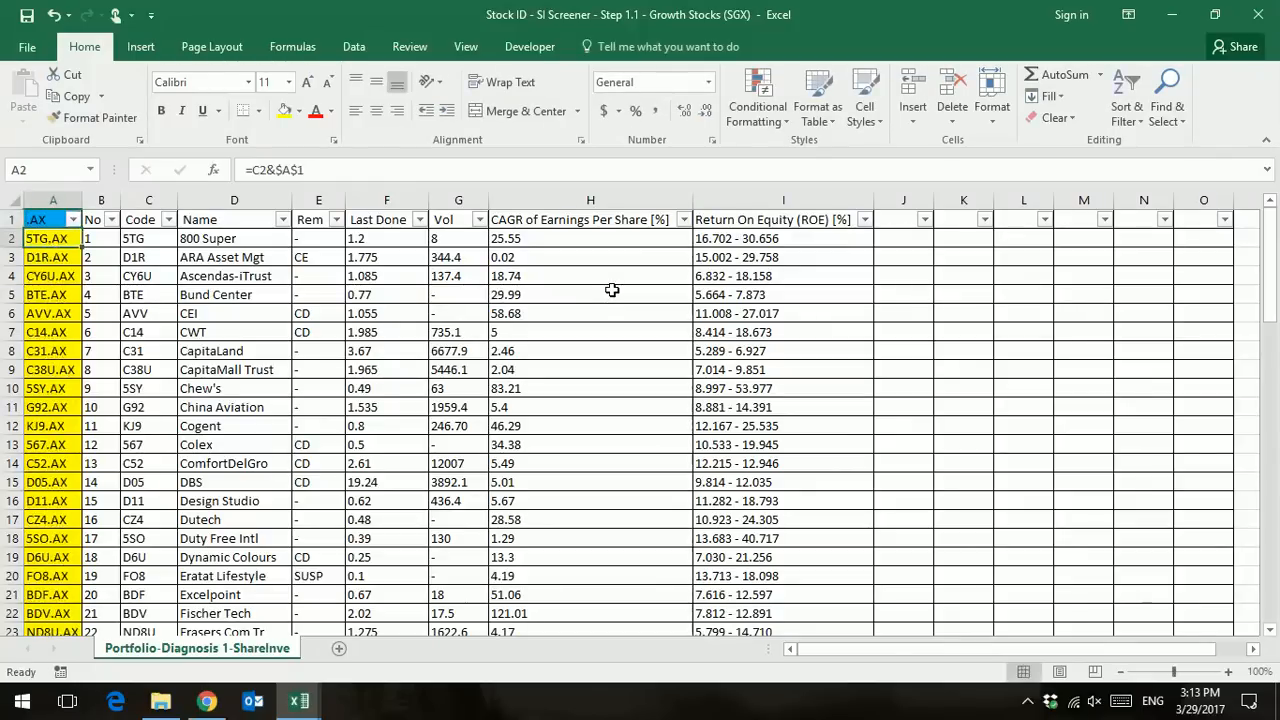
pyautogui.press('Up')
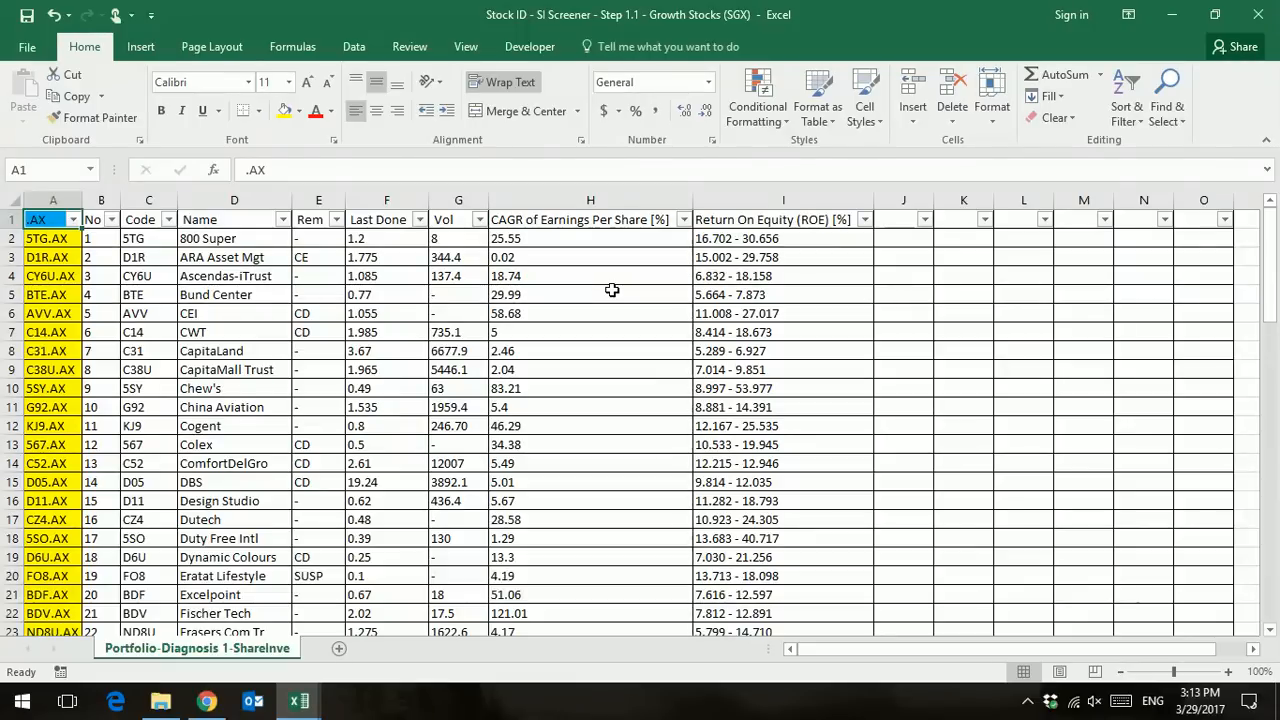
# - Set the exchange suffix in cell A1 to .NASDAQ and fit column A's width to its contents
pyautogui.write('.')
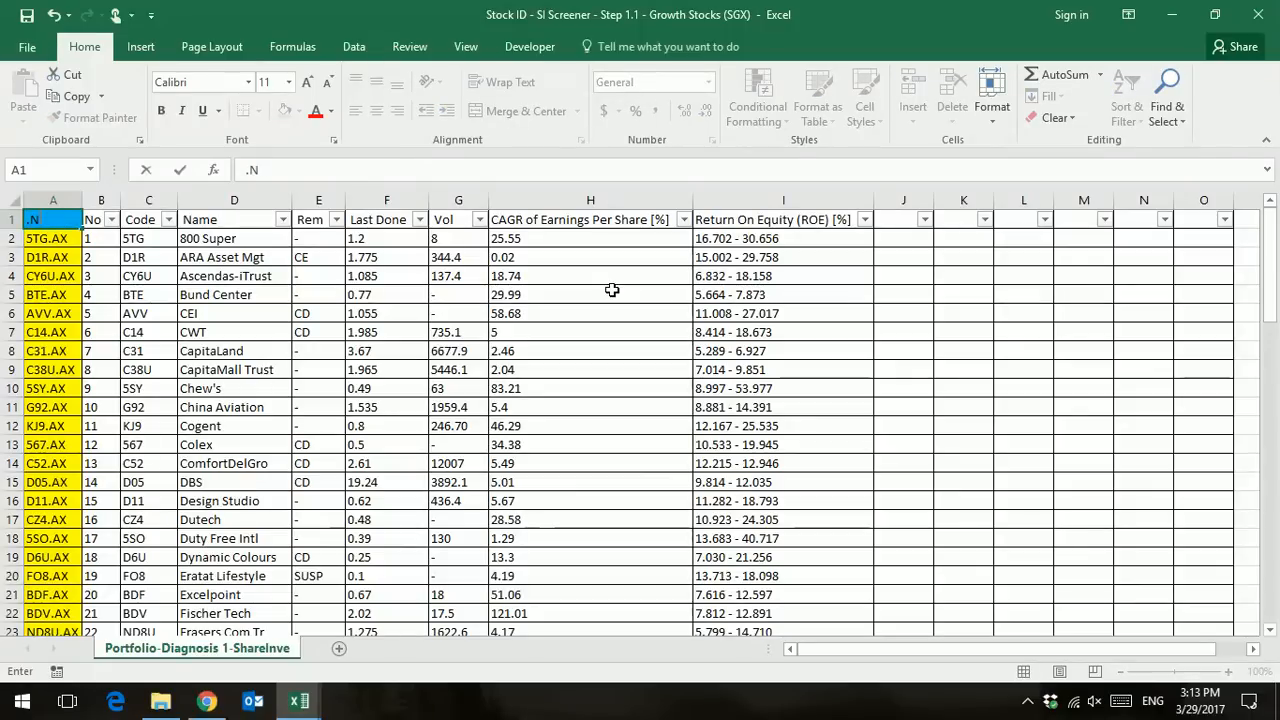
pyautogui.write('NASDAQ')
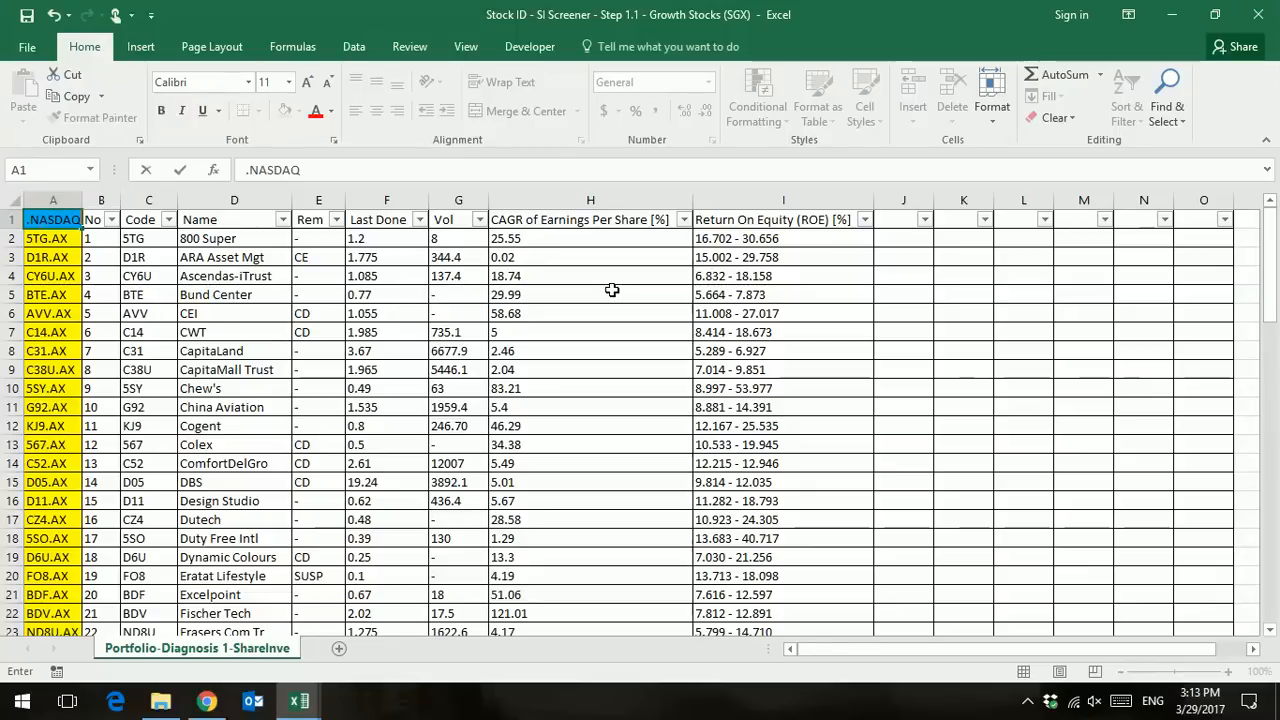
pyautogui.press('Return')
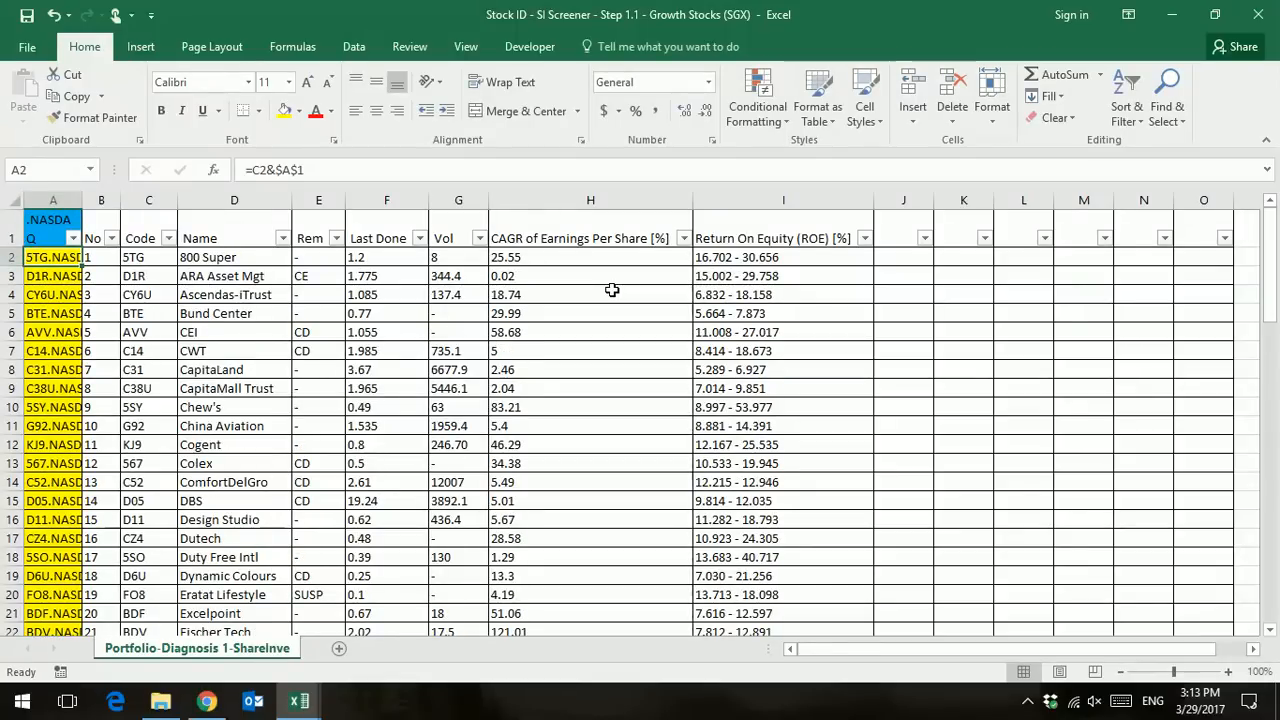
pyautogui.doubleClick(82, 201)
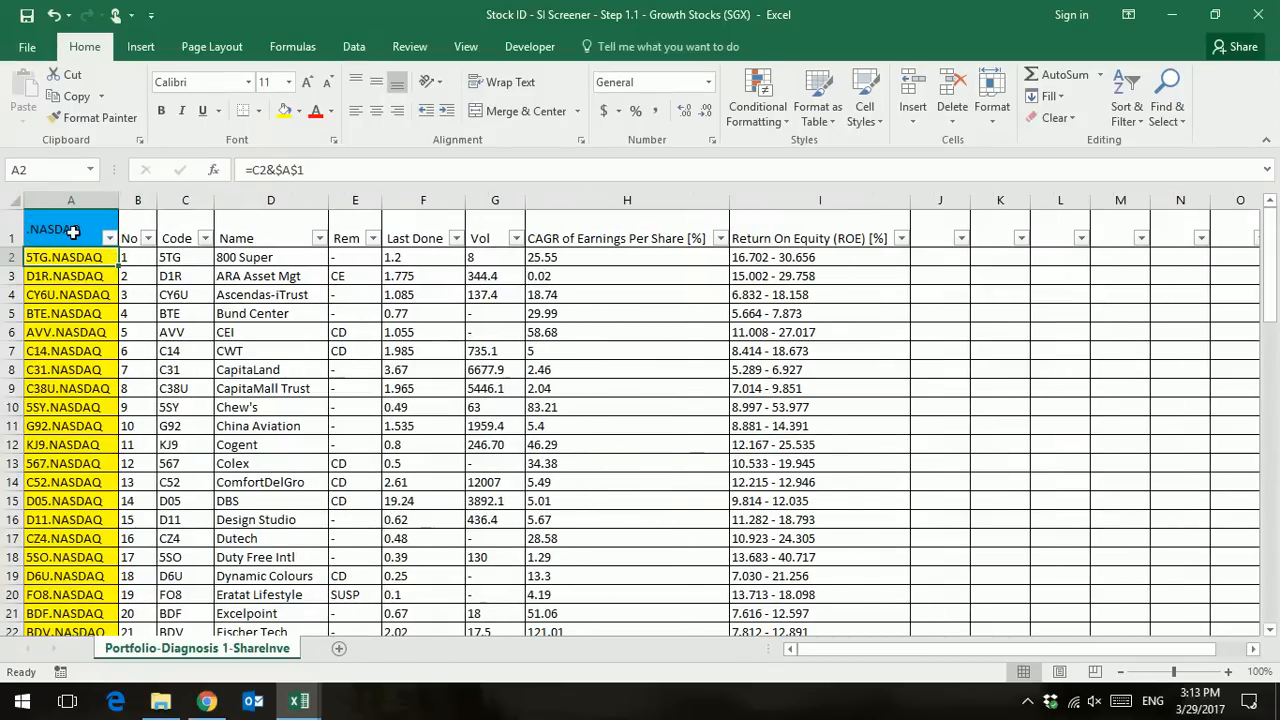
# - Set the exchange suffix in cell A1 to .NYSE
pyautogui.click(73, 231)
pyautogui.write('.NYSE')
pyautogui.press('Return')
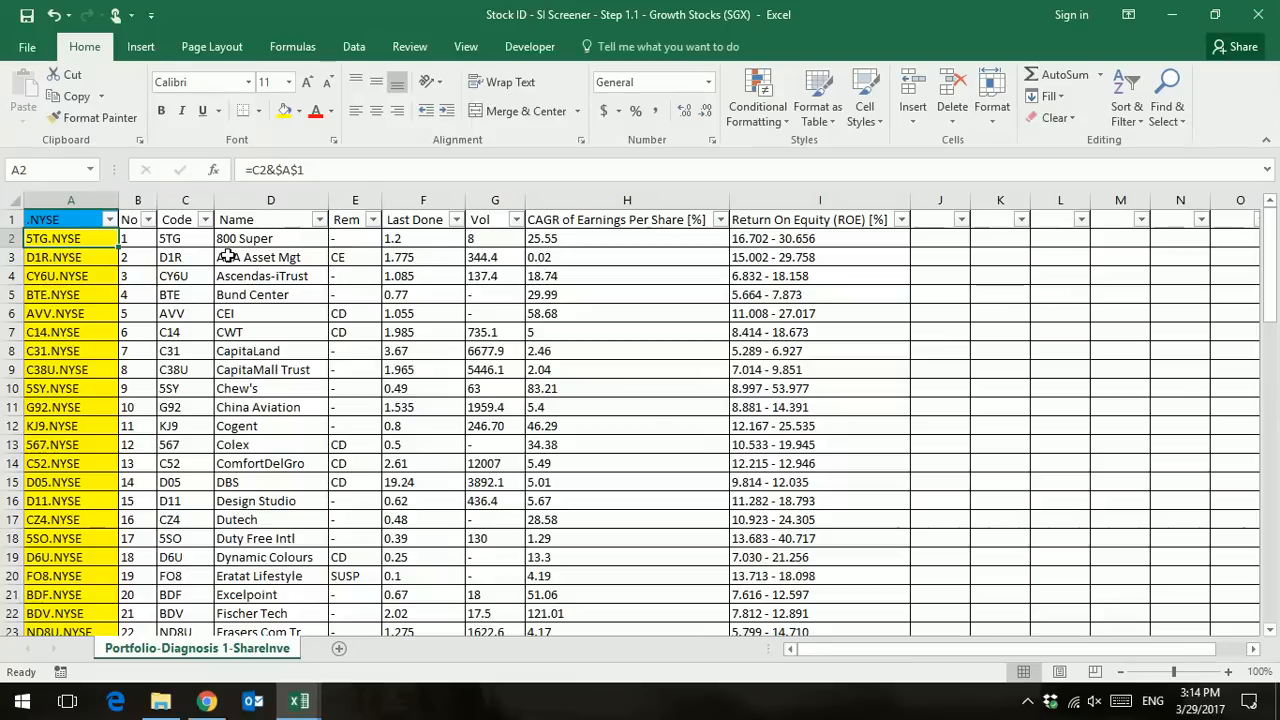
# - Set the exchange suffix in cell A1 back to .SI for the Singapore stocks
pyautogui.click(44, 216)
pyautogui.doubleClick(45, 216)
pyautogui.write('.SI')
pyautogui.press('Return')
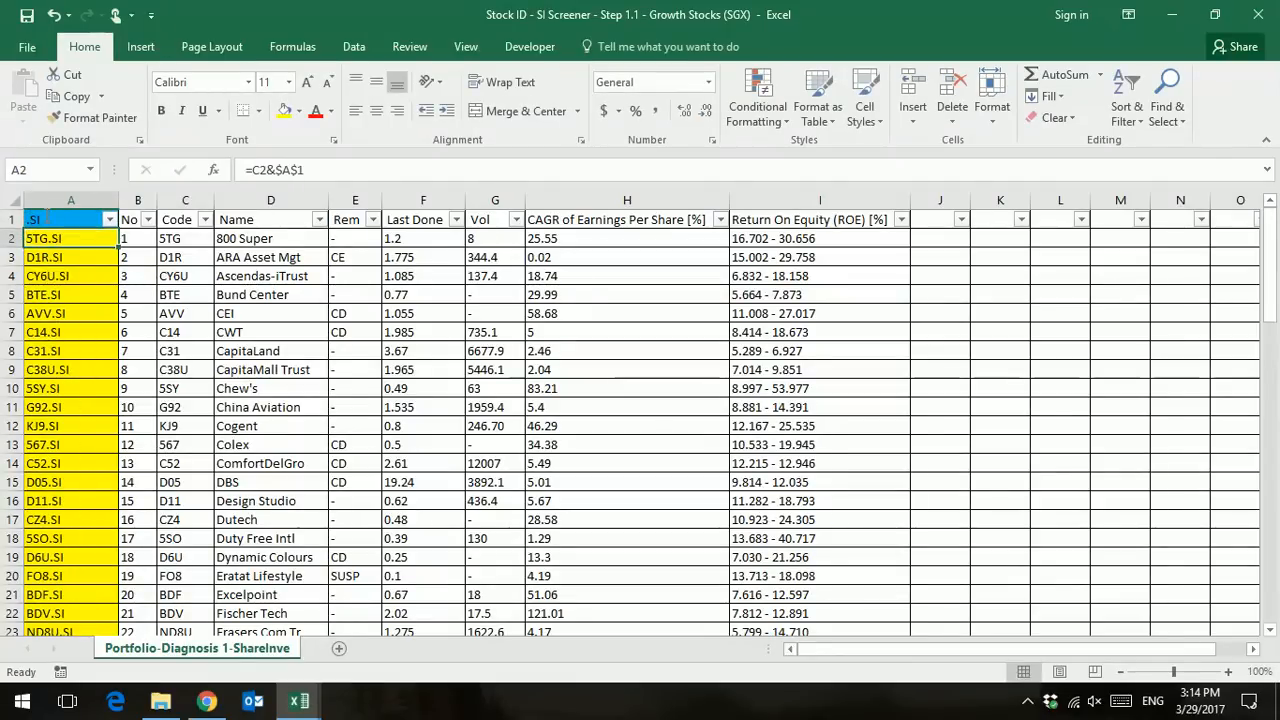
# - Copy all the ticker codes in column A, from A2 to A79
pyautogui.rightClick(81, 238)
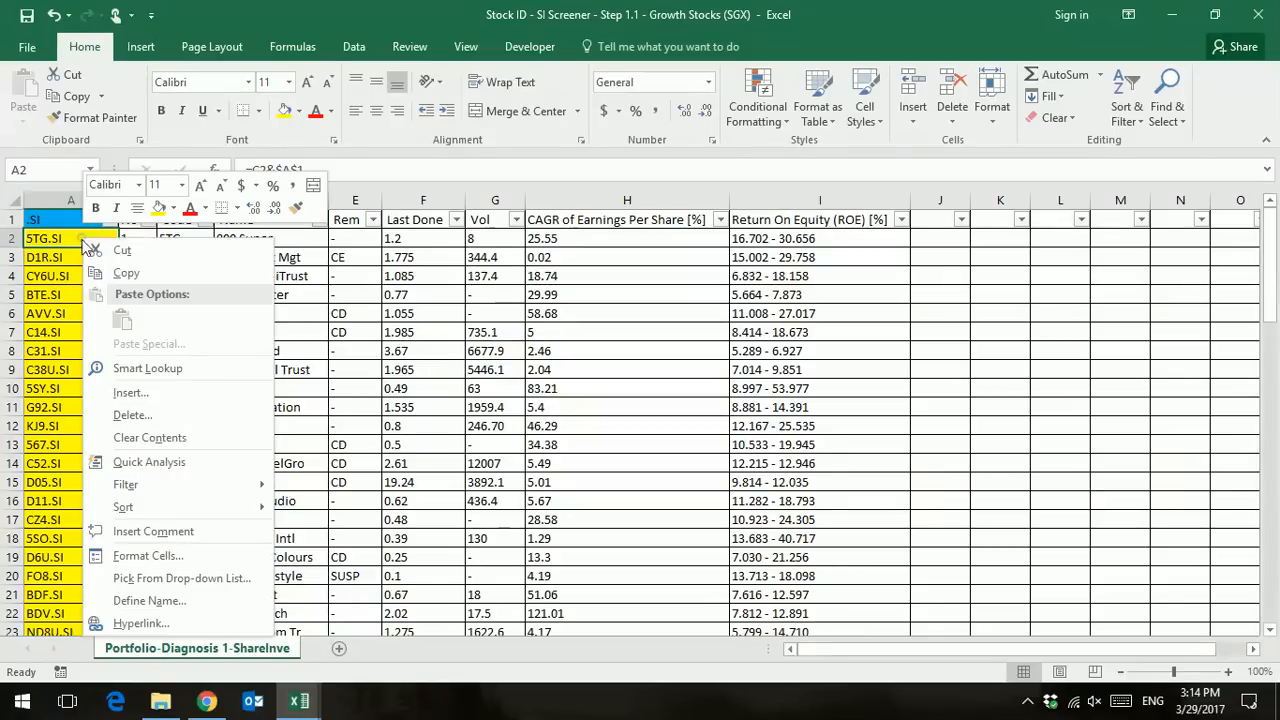
pyautogui.press('Escape')
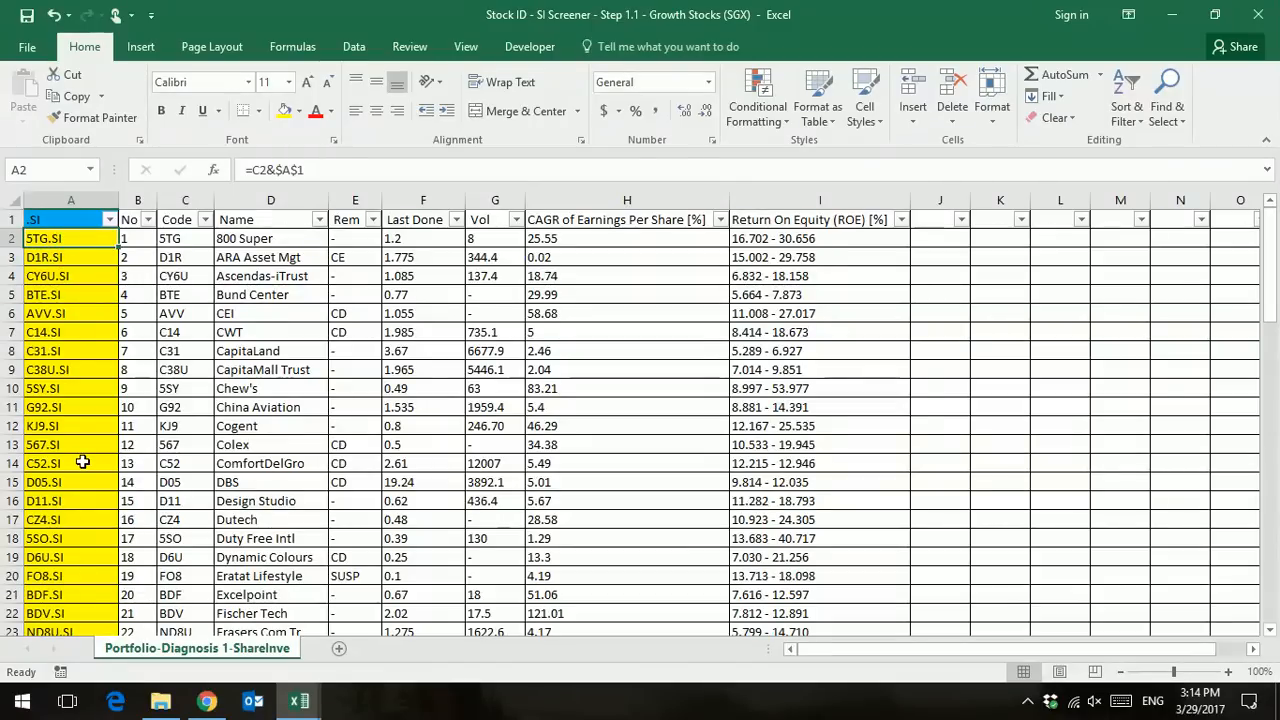
pyautogui.scroll(-20, 82, 462)
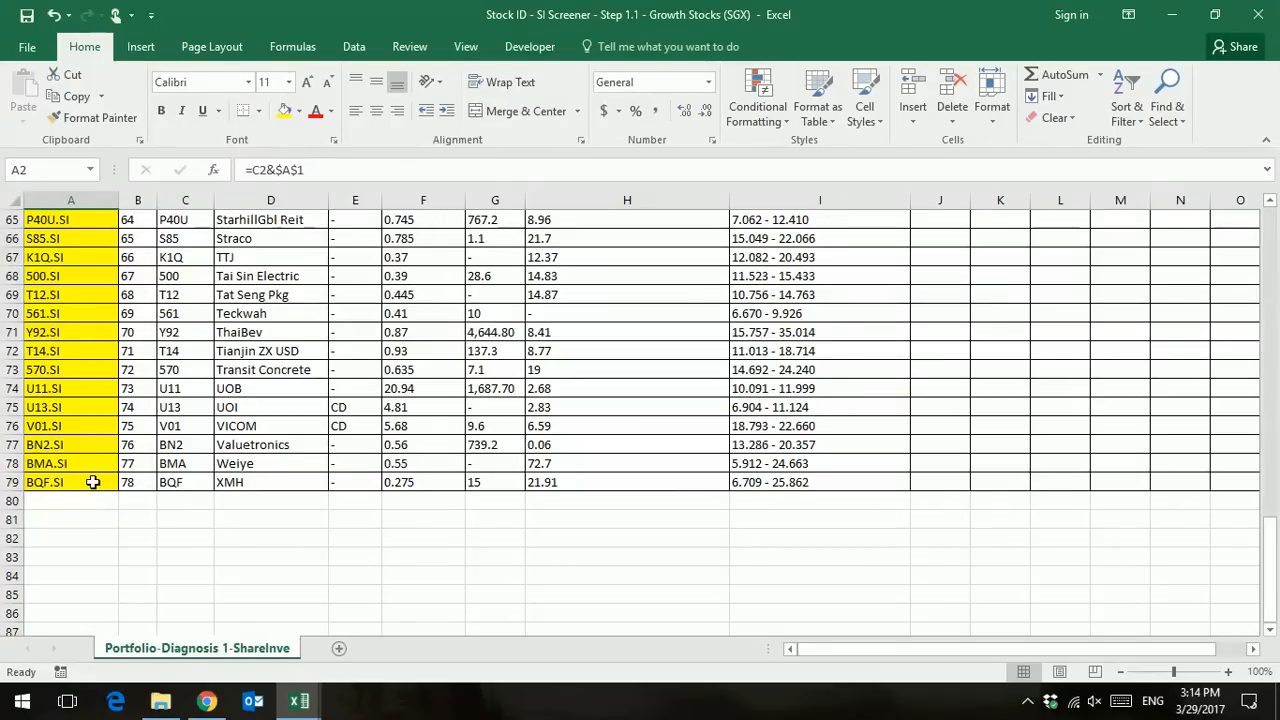
pyautogui.keyDown('shift'); pyautogui.click(92, 482); pyautogui.keyUp('shift')
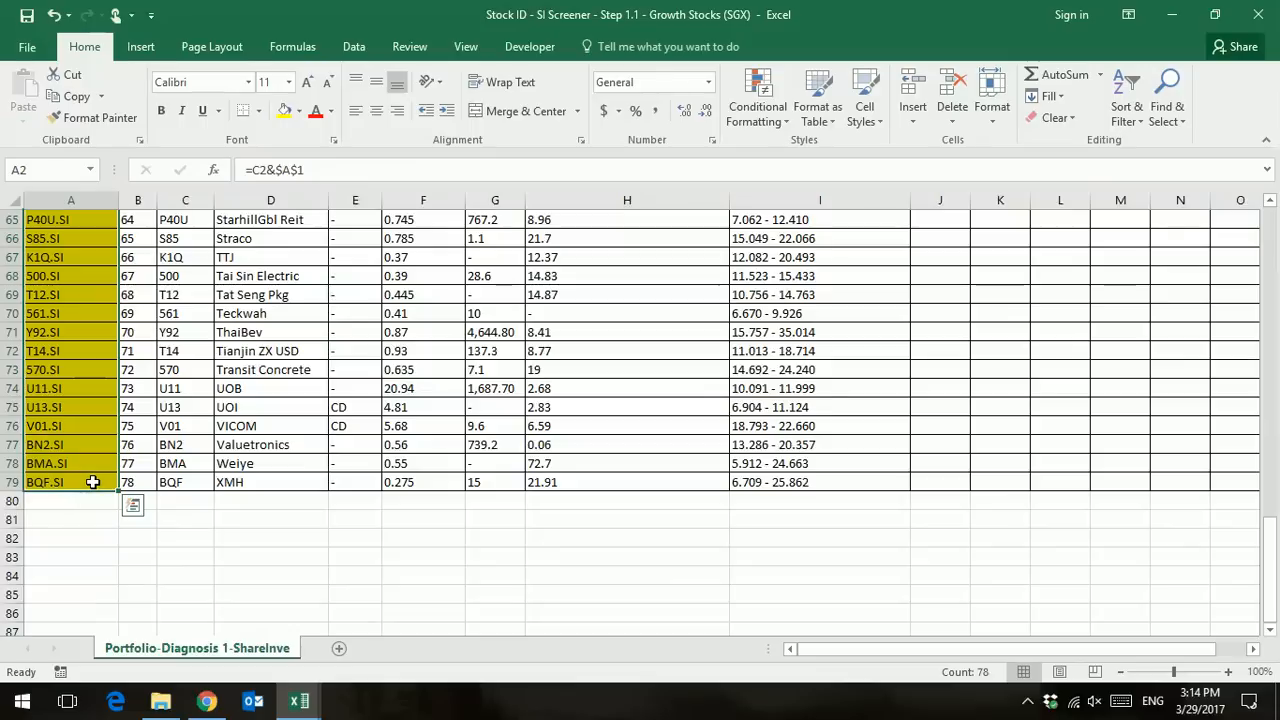
pyautogui.hotkey('ctrl', 'c')
pyautogui.scroll(20, 92, 482)
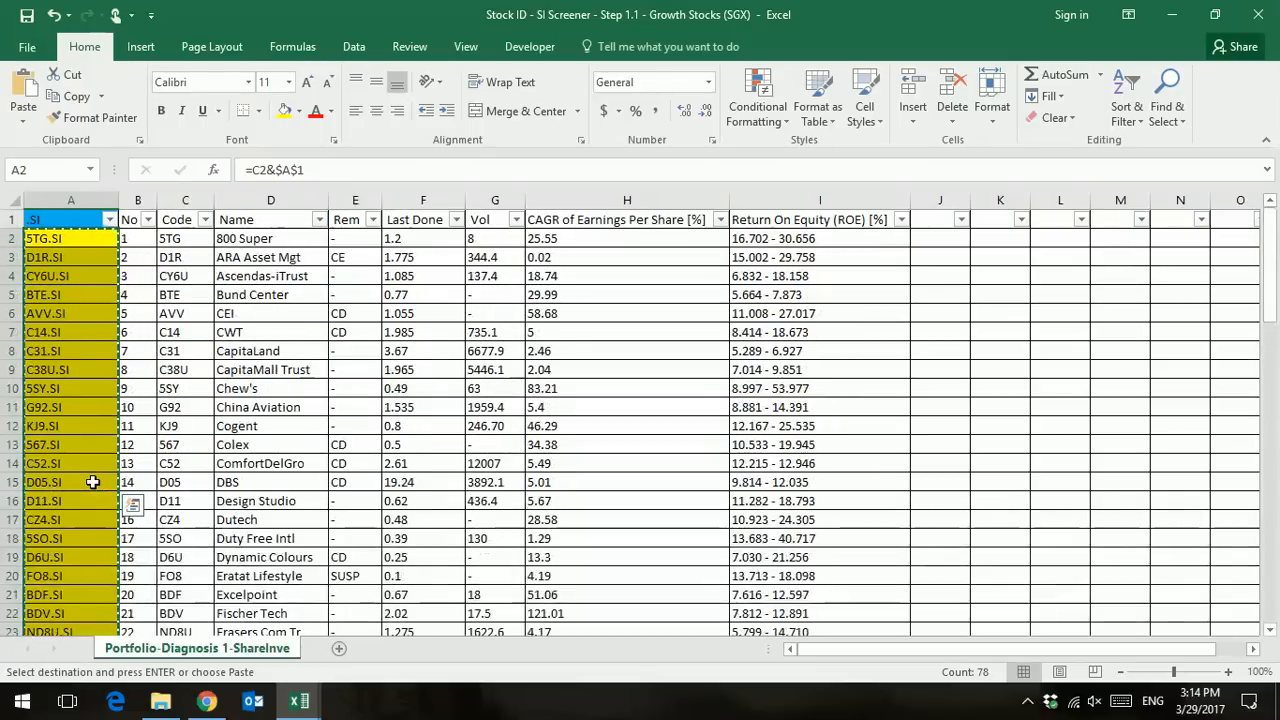
# - Open the AutoEin55-Screener-v1.9-(SI+YH)-4 Super Giant Stocks workbook from the Auto Software folder
pyautogui.click(160, 701)
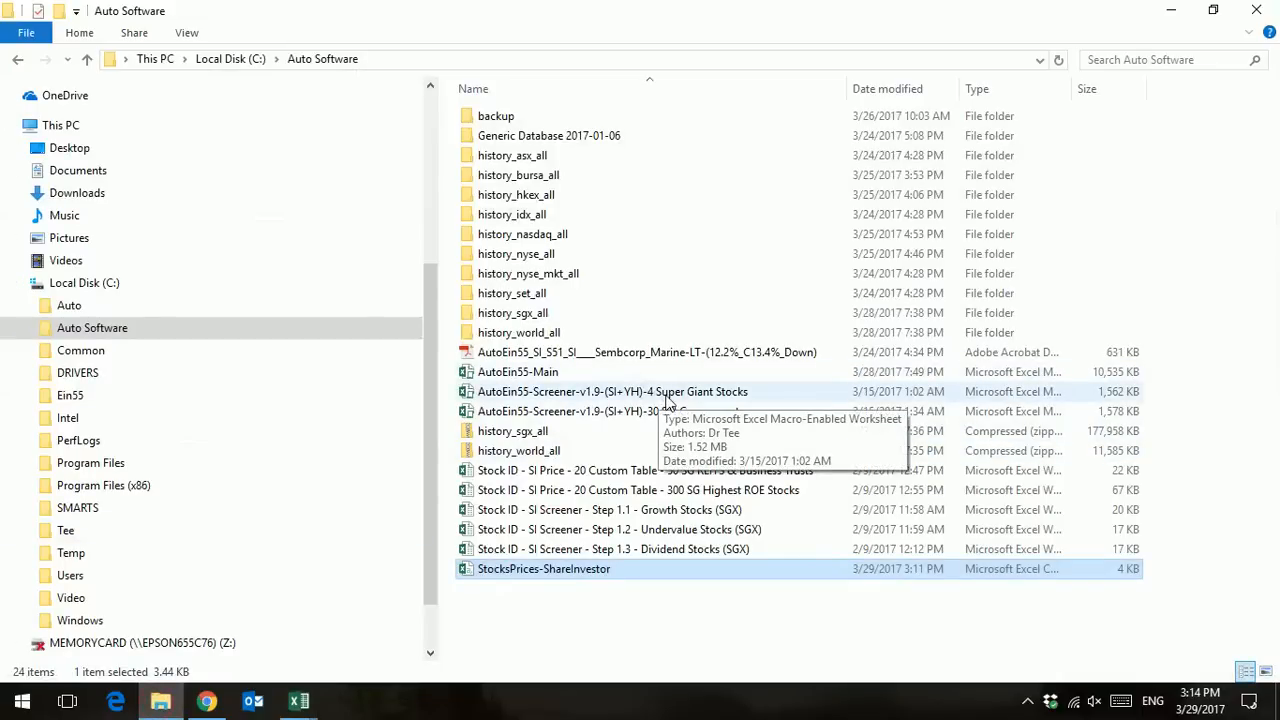
pyautogui.click(676, 396)
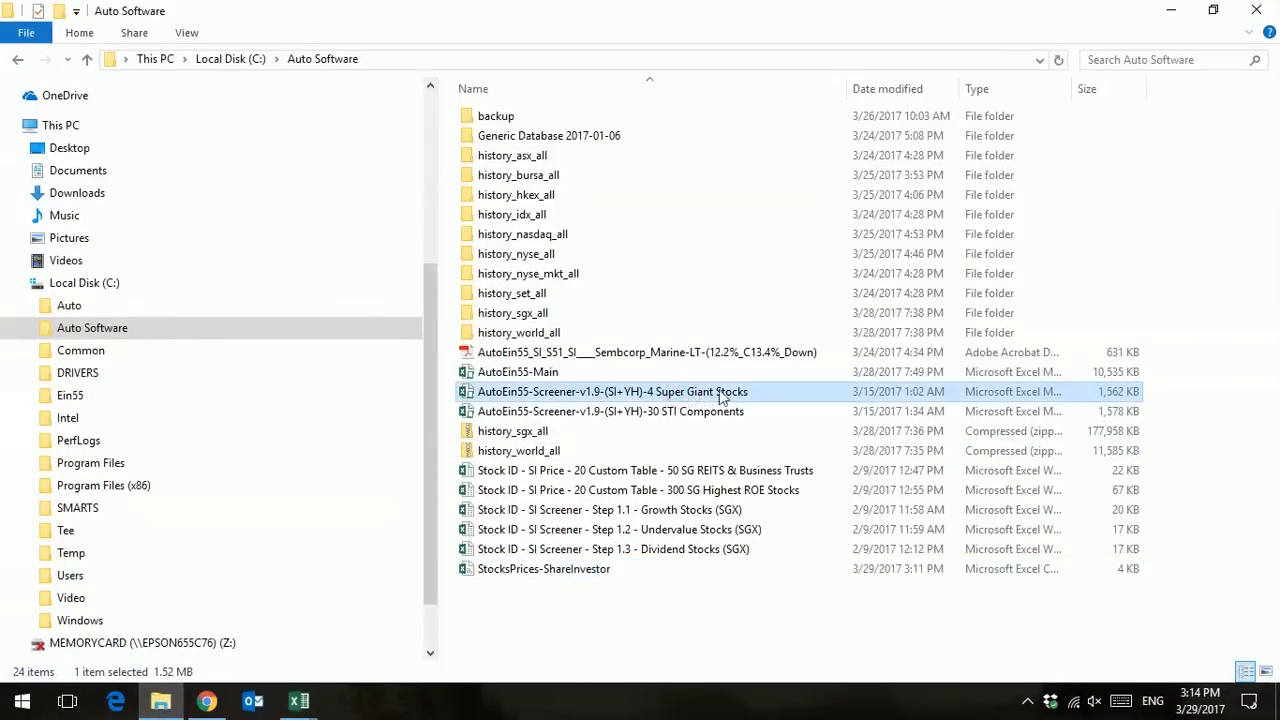
pyautogui.doubleClick(727, 396)
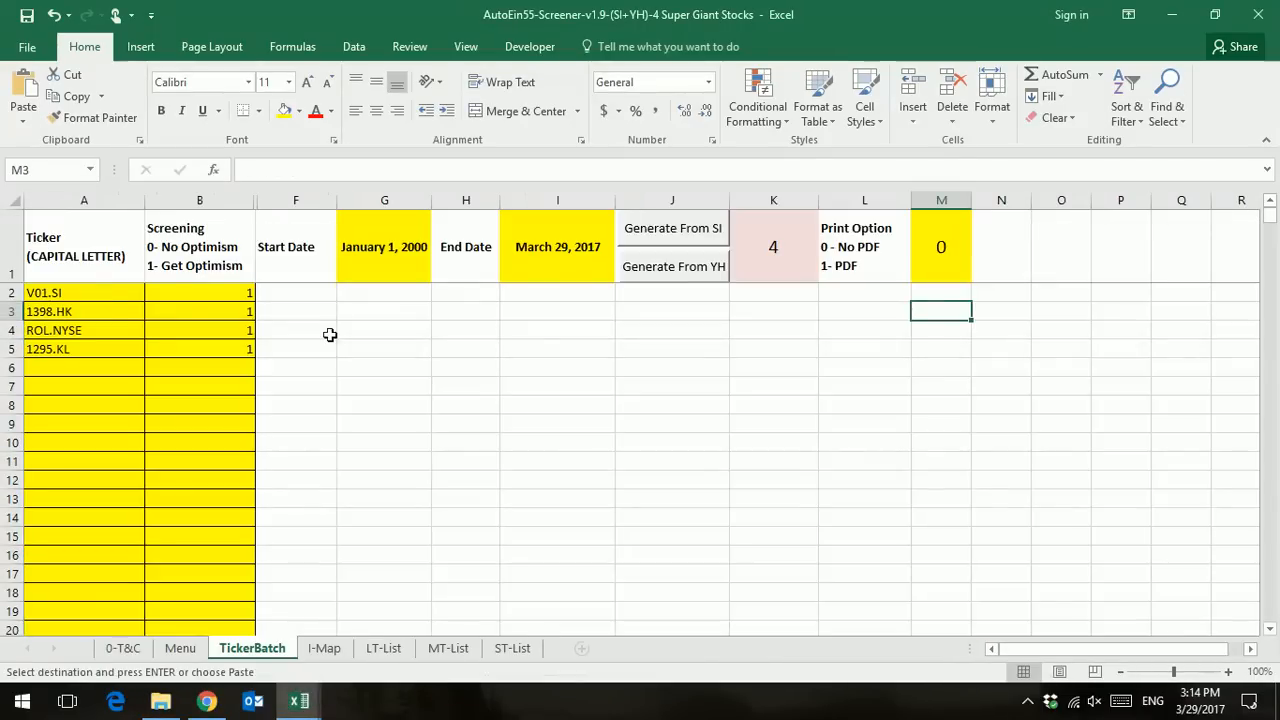
# - Paste the copied tickers as values into the TickerBatch sheet's Ticker column, starting at cell A2
pyautogui.click(85, 296)
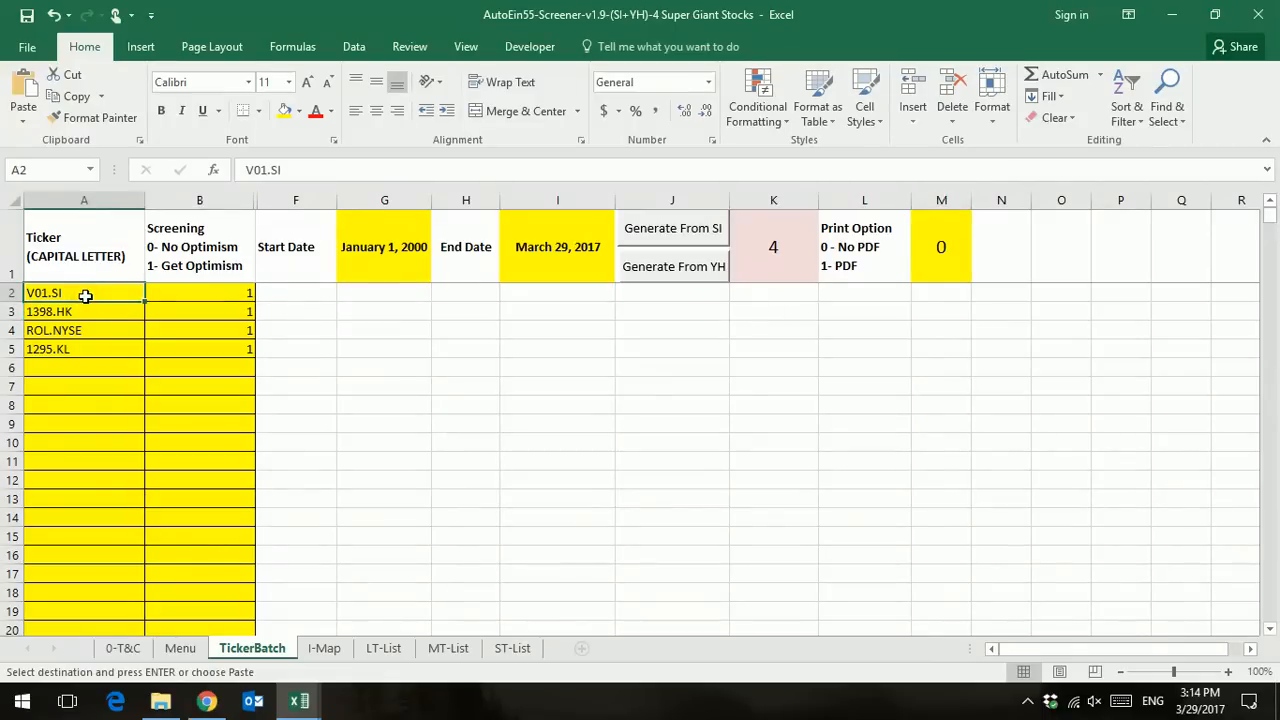
pyautogui.rightClick(85, 296)
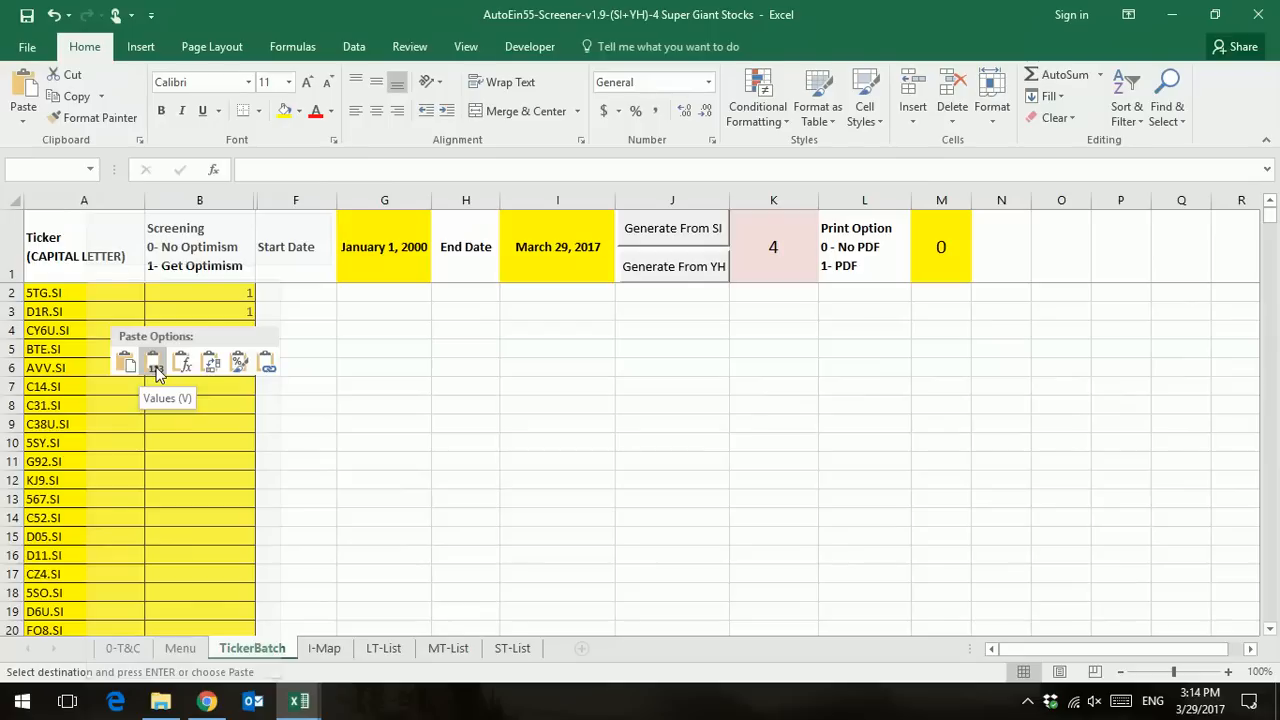
pyautogui.click(158, 374)
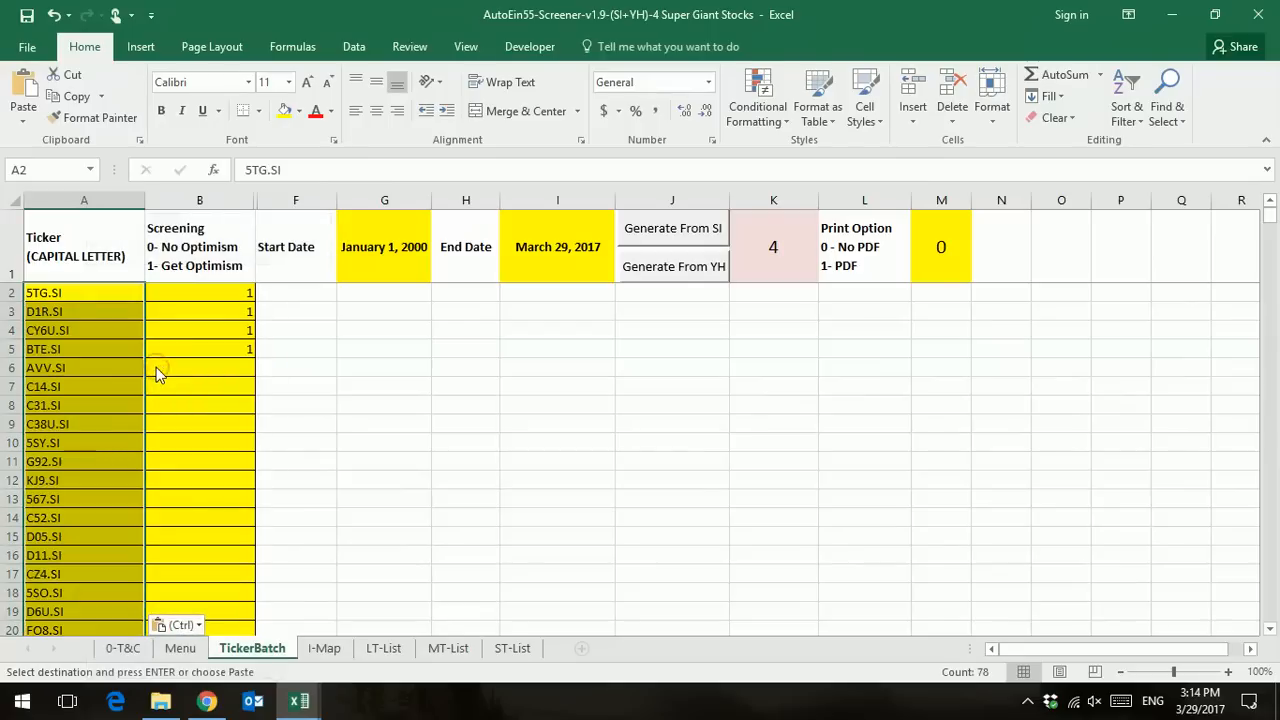
pyautogui.click(107, 368)
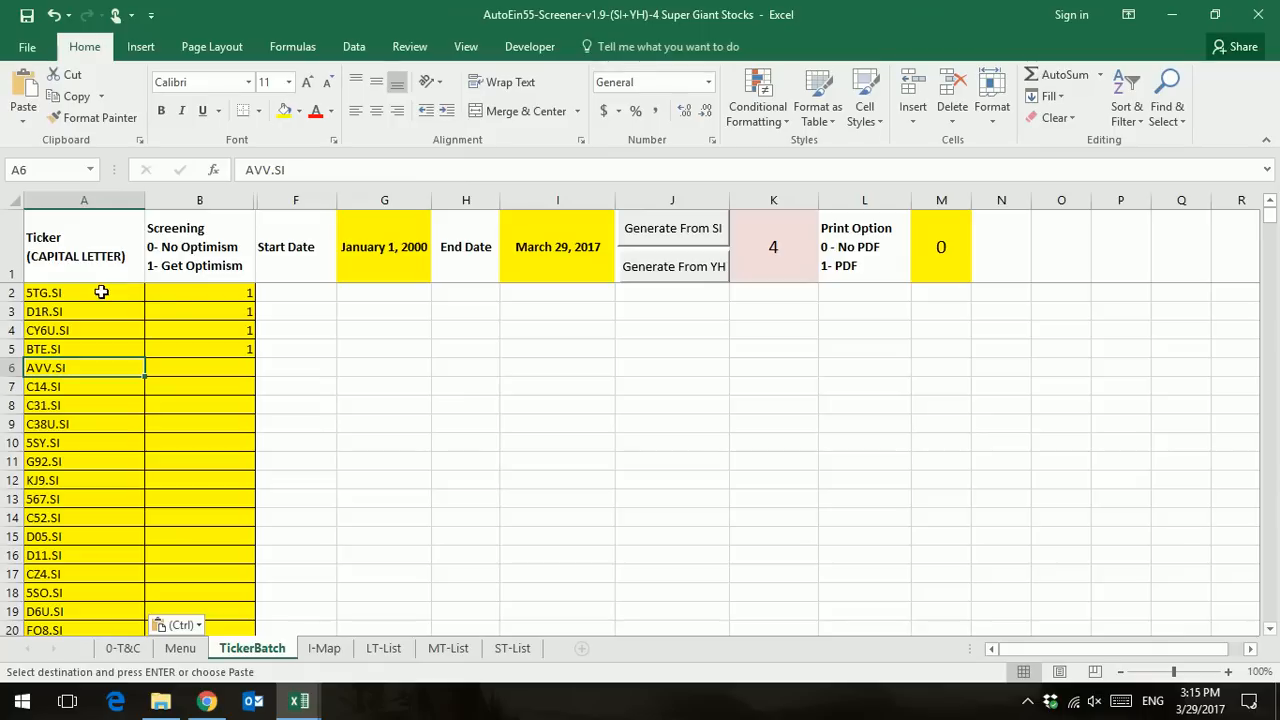
# - Fill the Screening value 1 from B2:B3 down column B for all the pasted tickers
pyautogui.moveTo(212, 292); pyautogui.dragTo(237, 312)
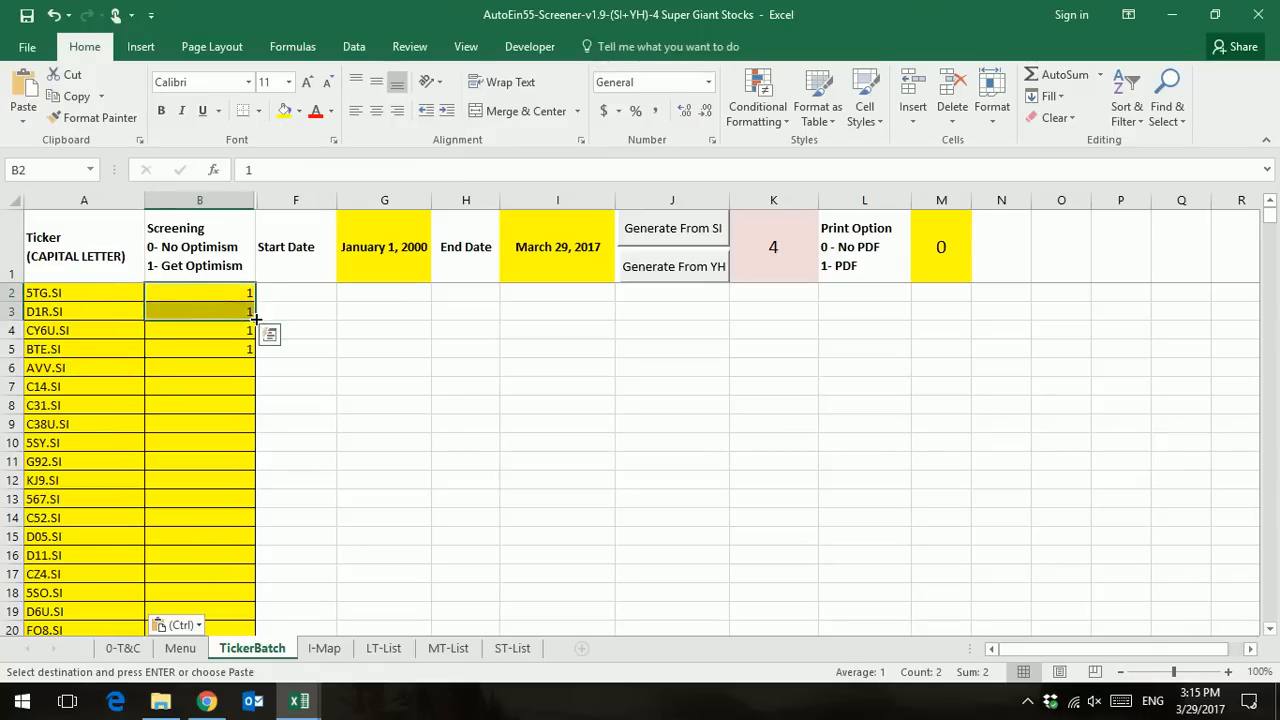
pyautogui.moveTo(256, 318); pyautogui.dragTo(206, 523)
pyautogui.click(206, 480)
pyautogui.scroll(20, 206, 476)
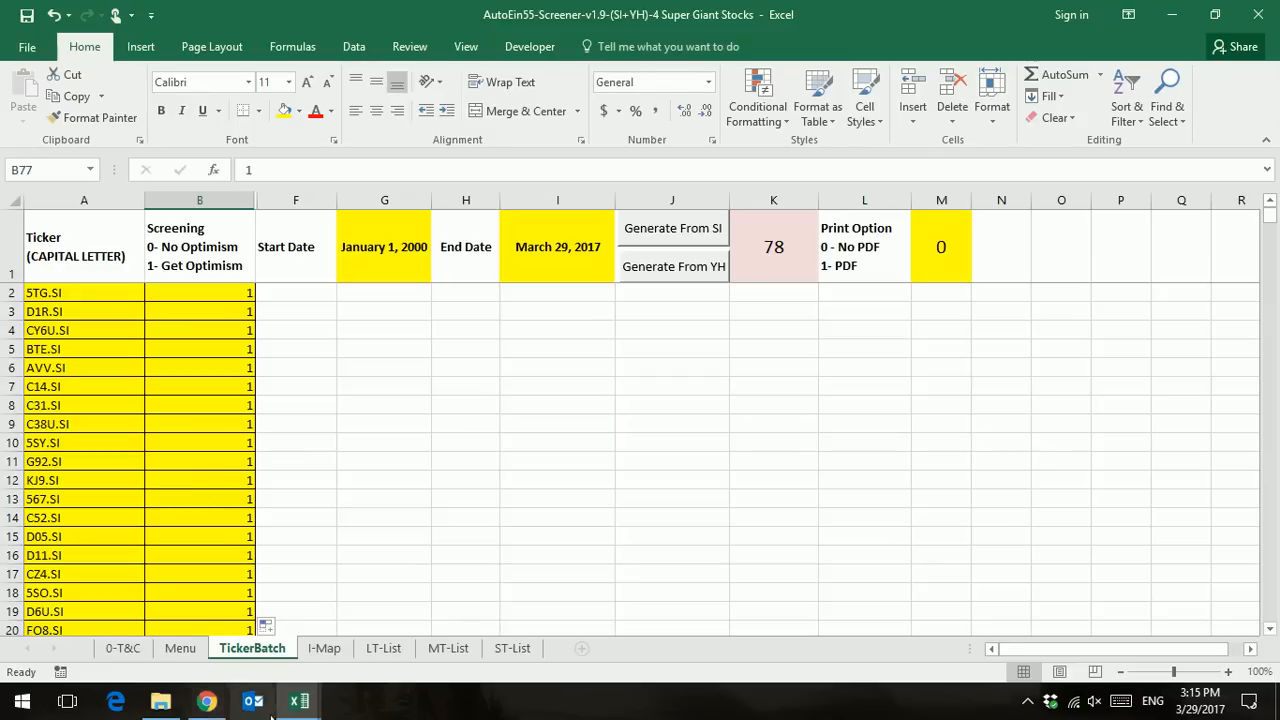
# - Switch to the StocksPrices-ShareInvestor and Growth Stocks workbooks and check the ticker formula in A7 and the suffix in A1
pyautogui.click(300, 705)
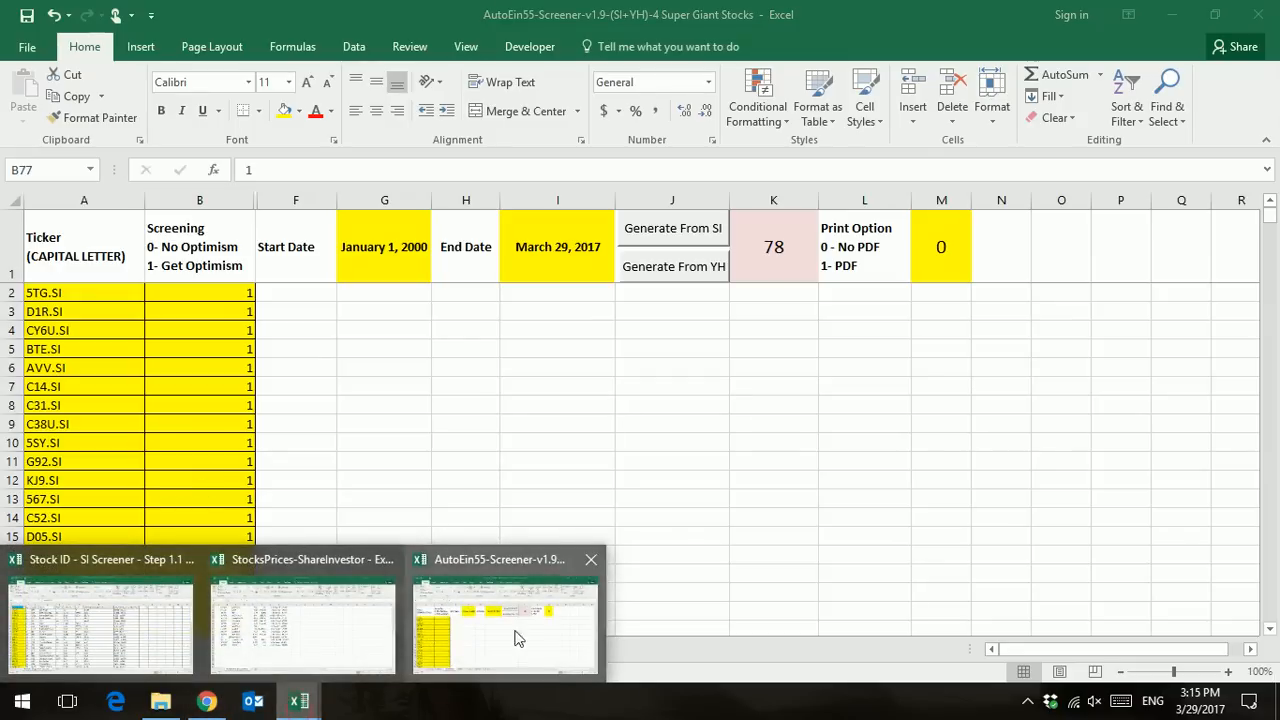
pyautogui.click(337, 631)
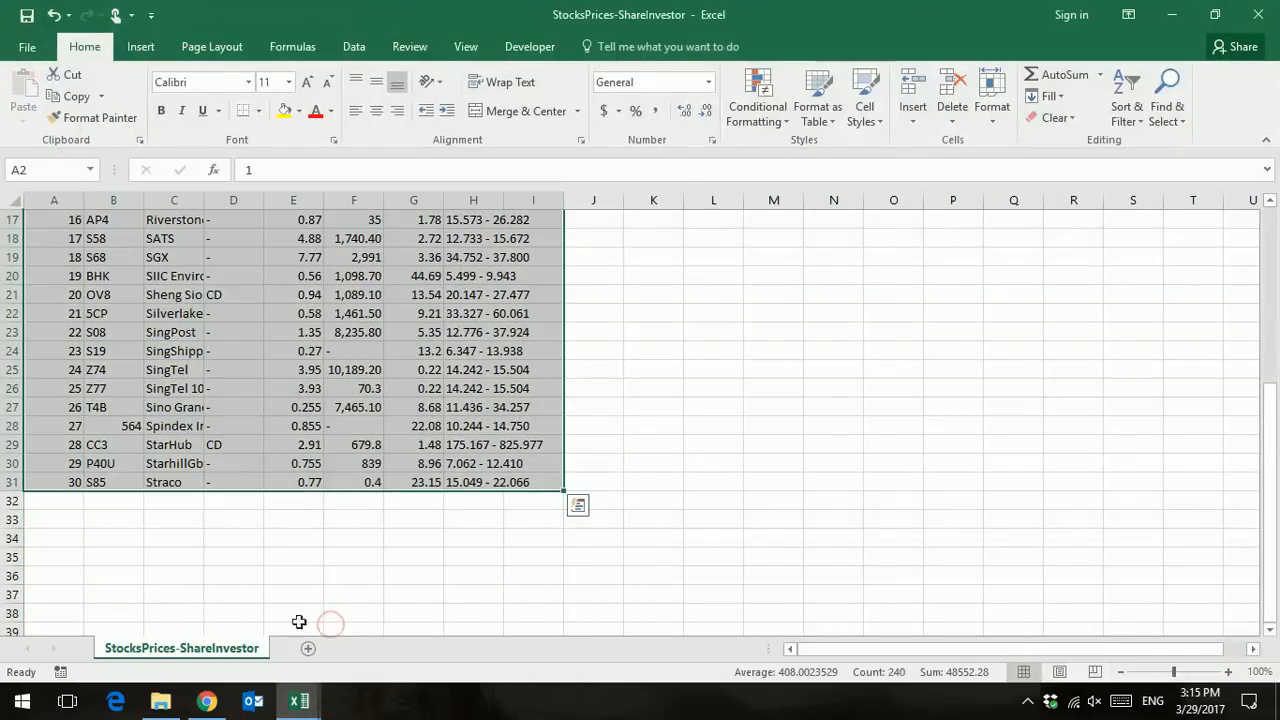
pyautogui.click(299, 700)
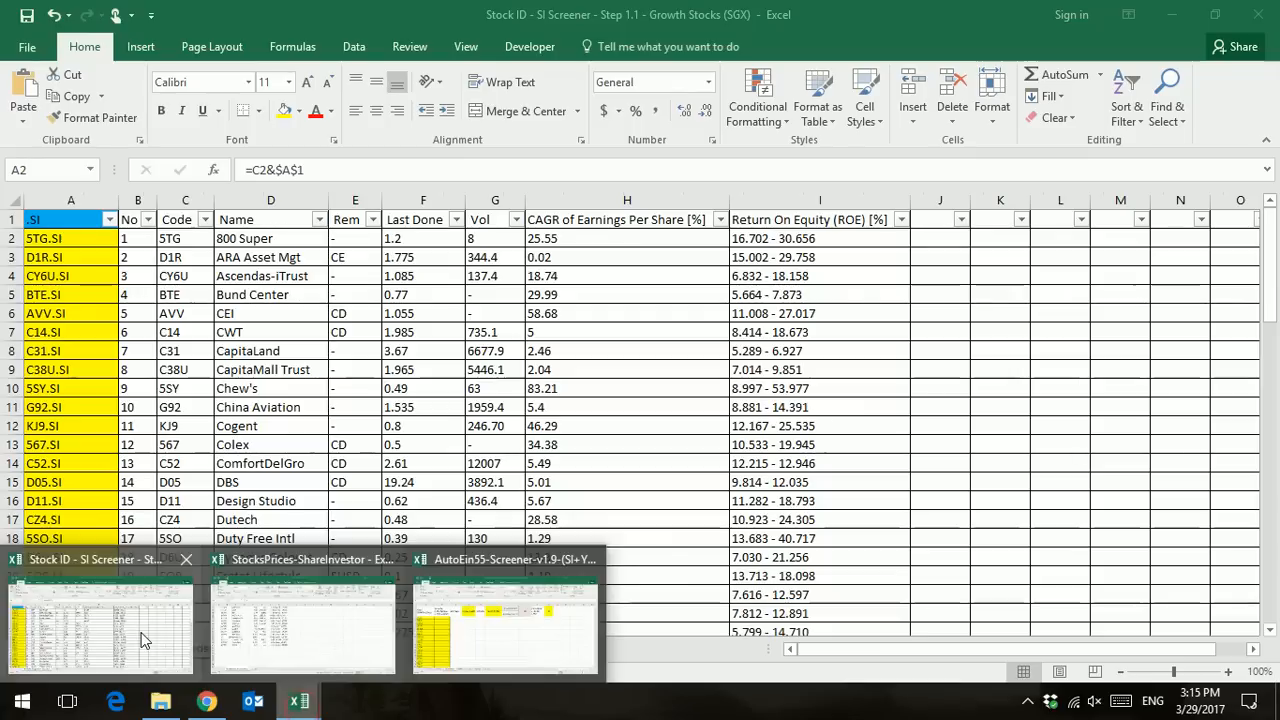
pyautogui.click(140, 635)
pyautogui.click(58, 333)
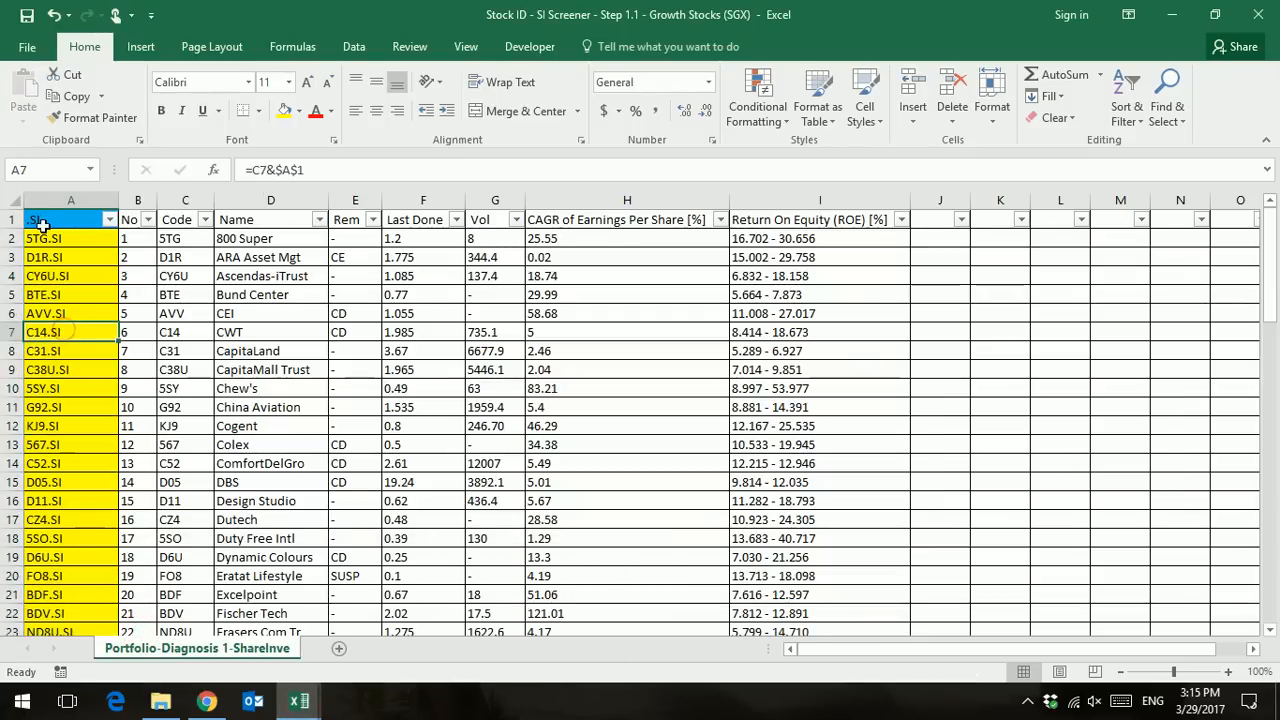
pyautogui.click(36, 222)
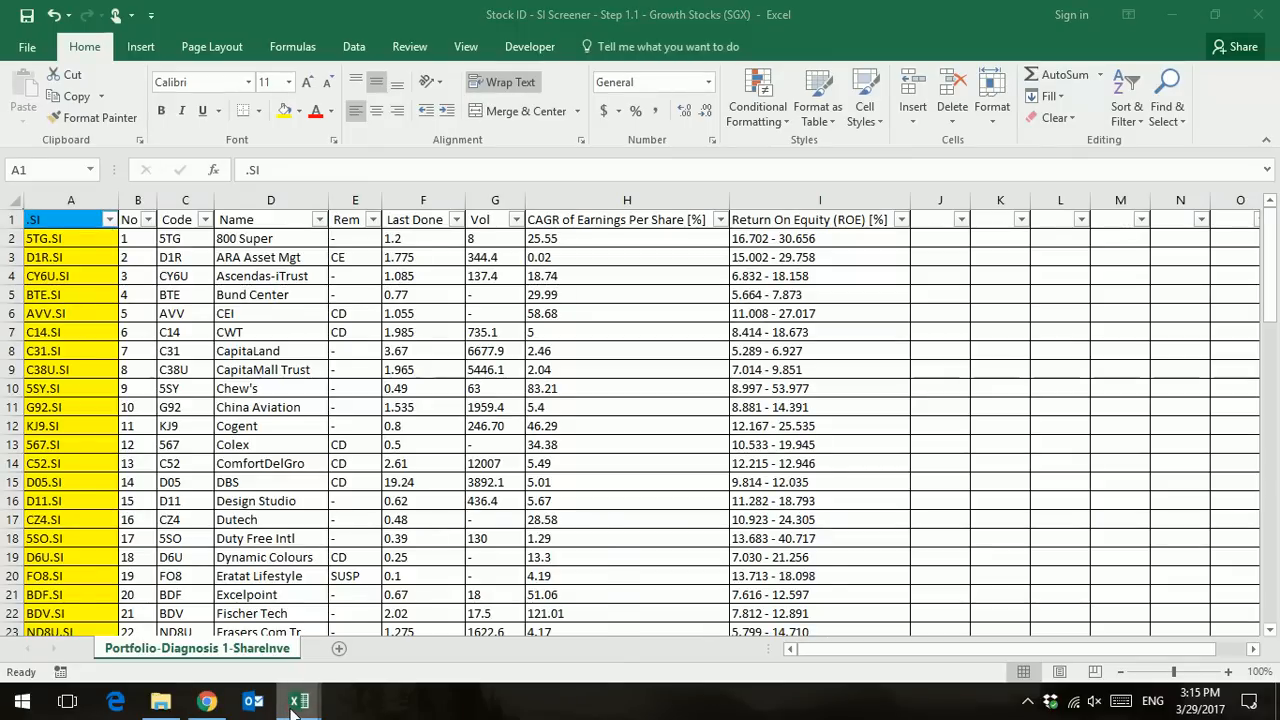
# - Return to the AutoEin55-Screener workbook's TickerBatch sheet, and switch to the ShareInvestor Market Screener page in Chrome
pyautogui.moveTo(293, 705)
pyautogui.click(509, 613)
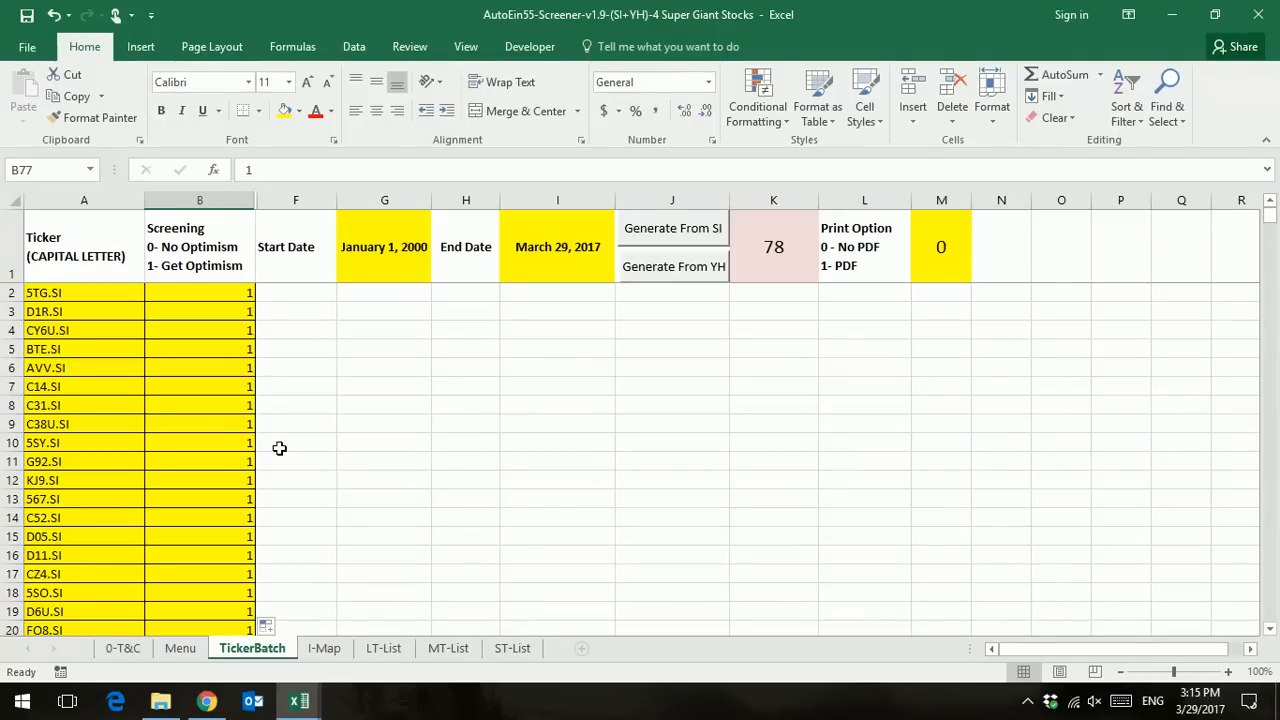
pyautogui.click(206, 701)
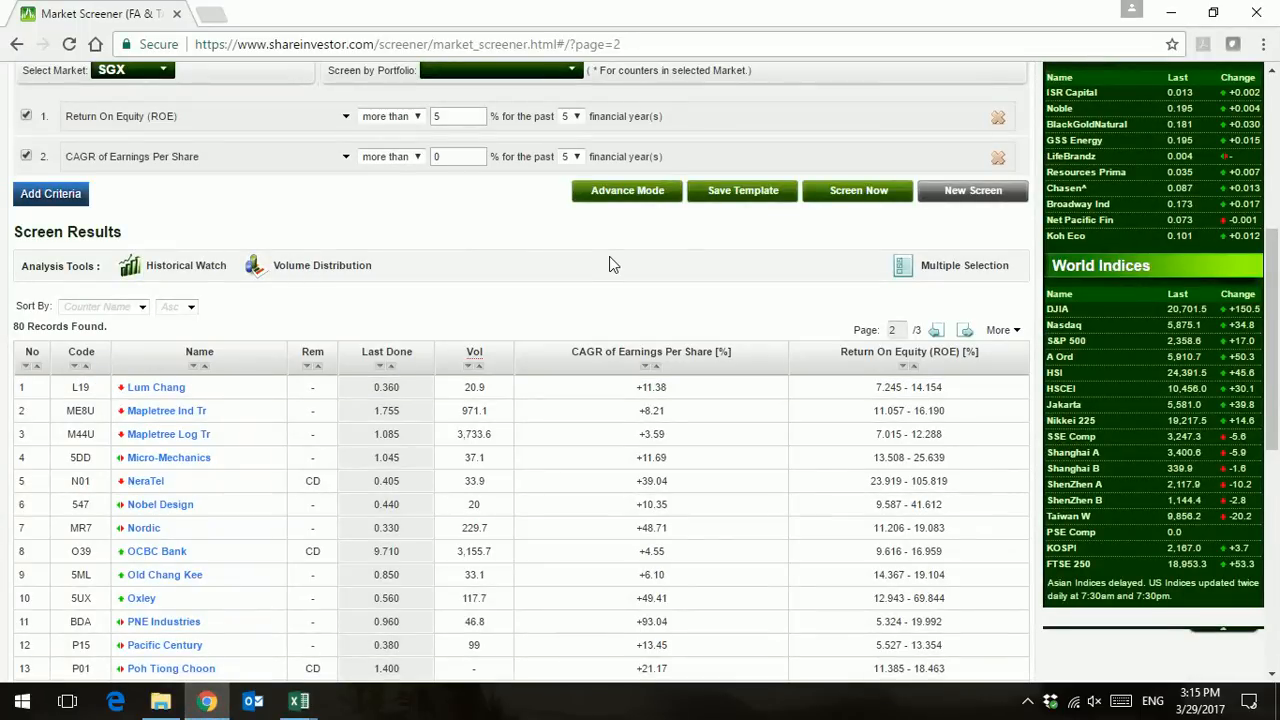
# - Set the screener's market to HKEx and try to run the ROE and CAGR of Earnings Per Share screen
pyautogui.click(130, 70)
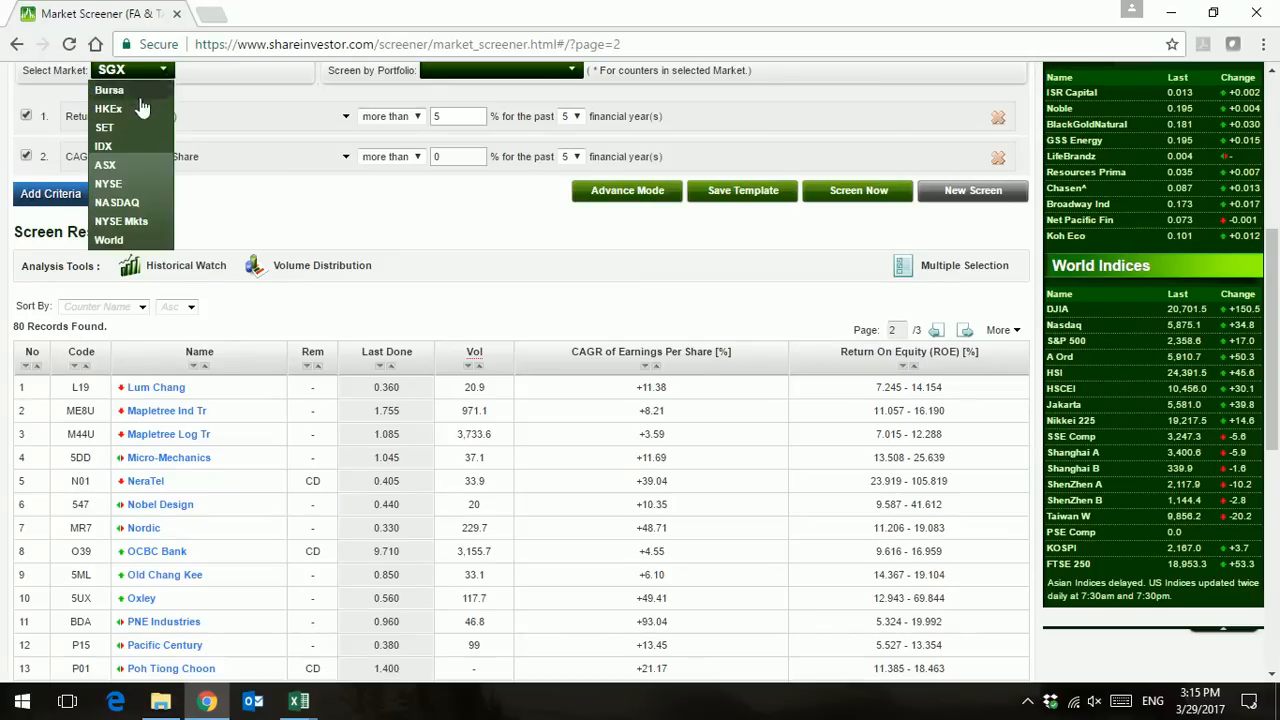
pyautogui.click(128, 110)
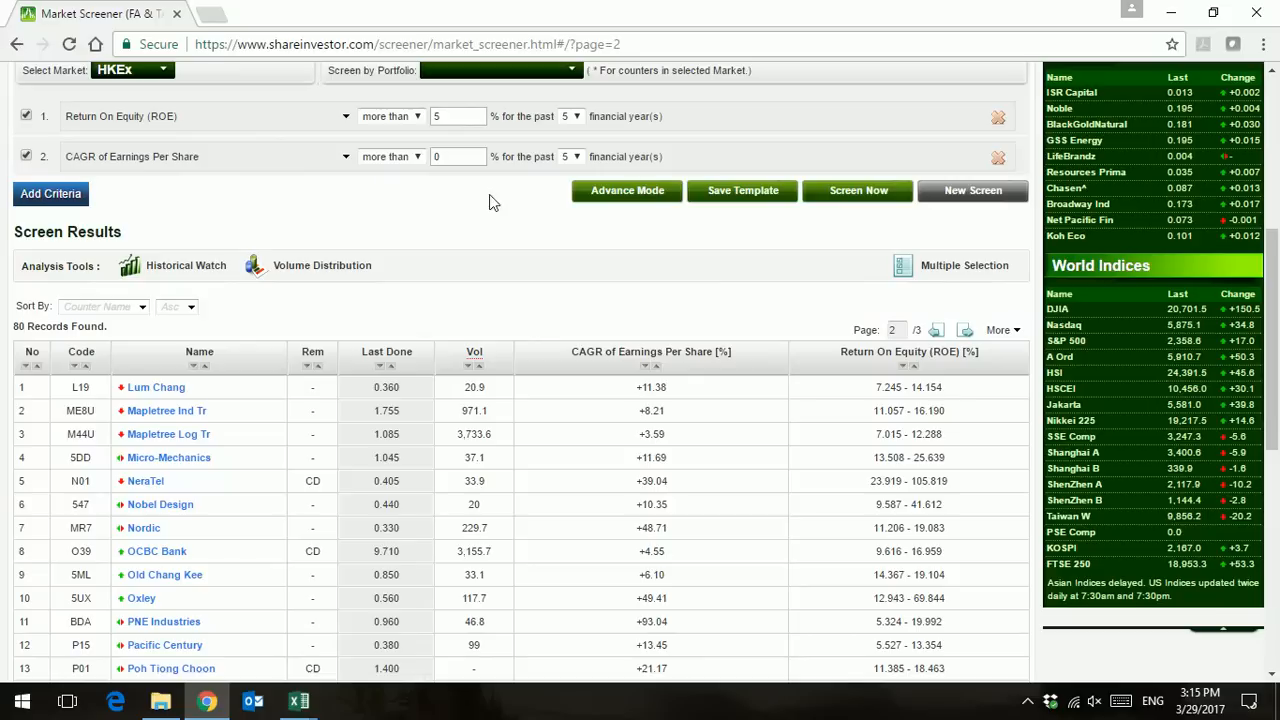
pyautogui.scroll(2, 490, 201)
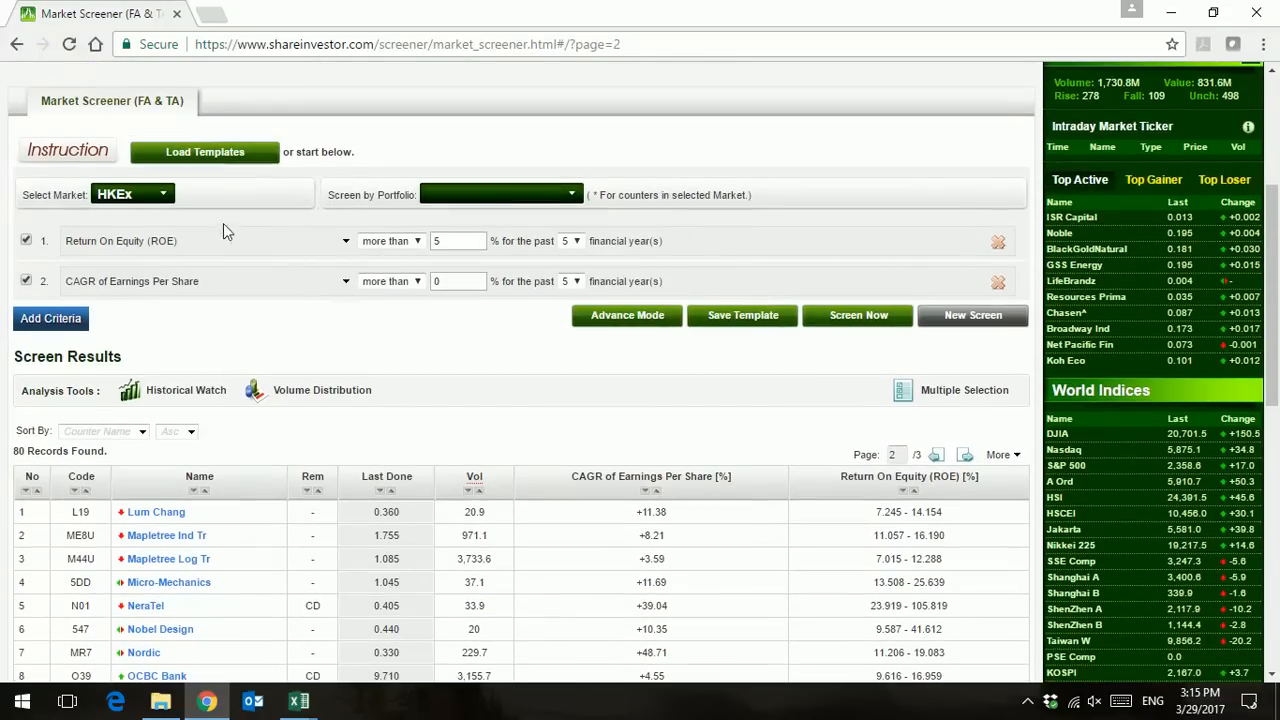
pyautogui.click(160, 196)
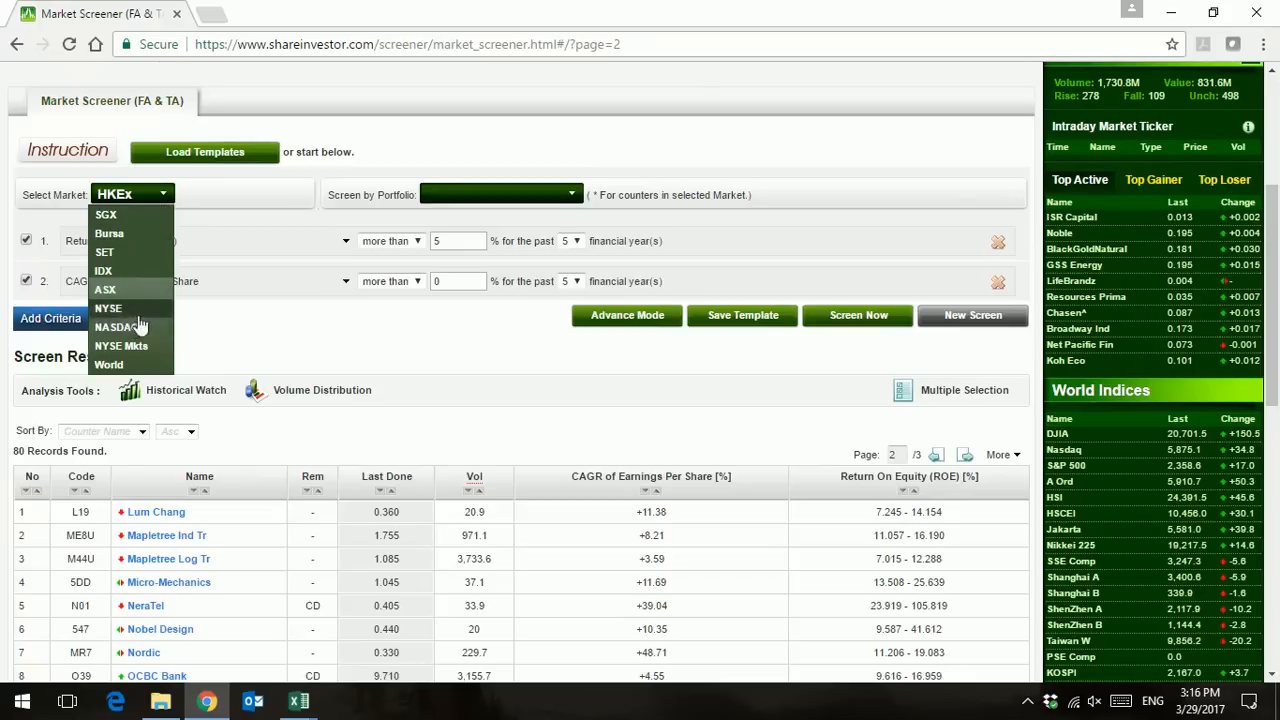
pyautogui.click(428, 328)
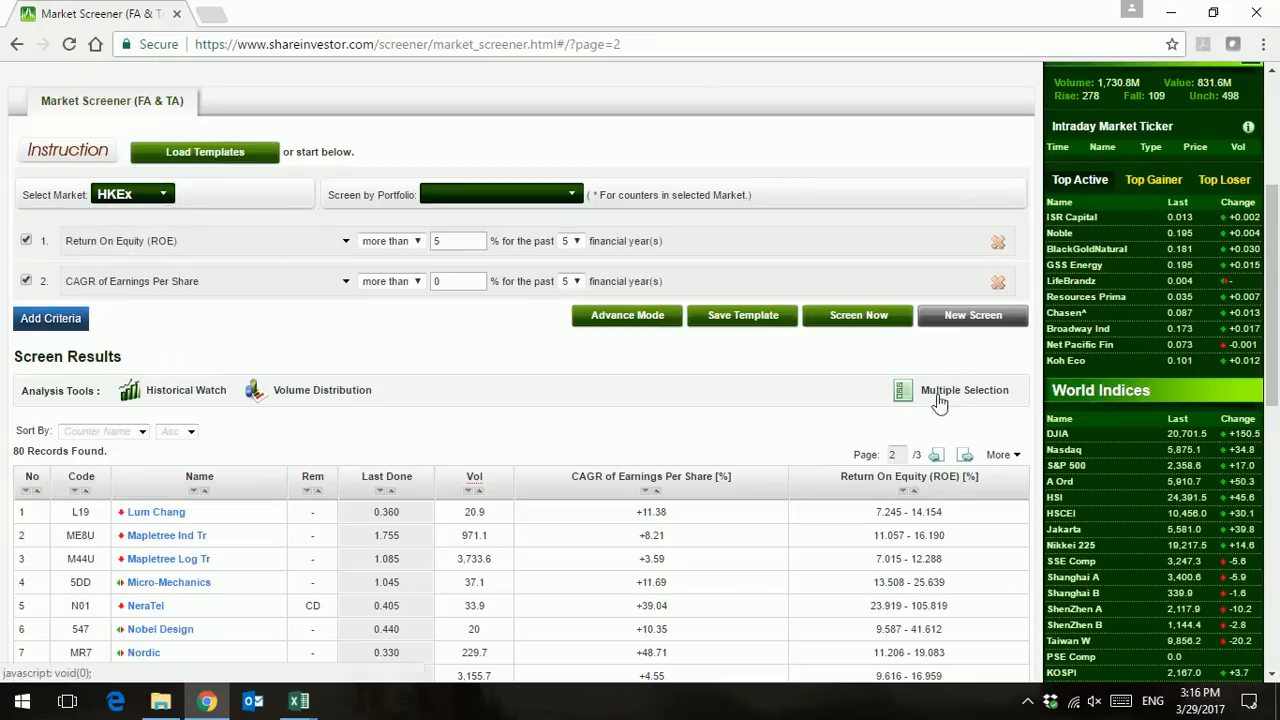
pyautogui.click(857, 316)
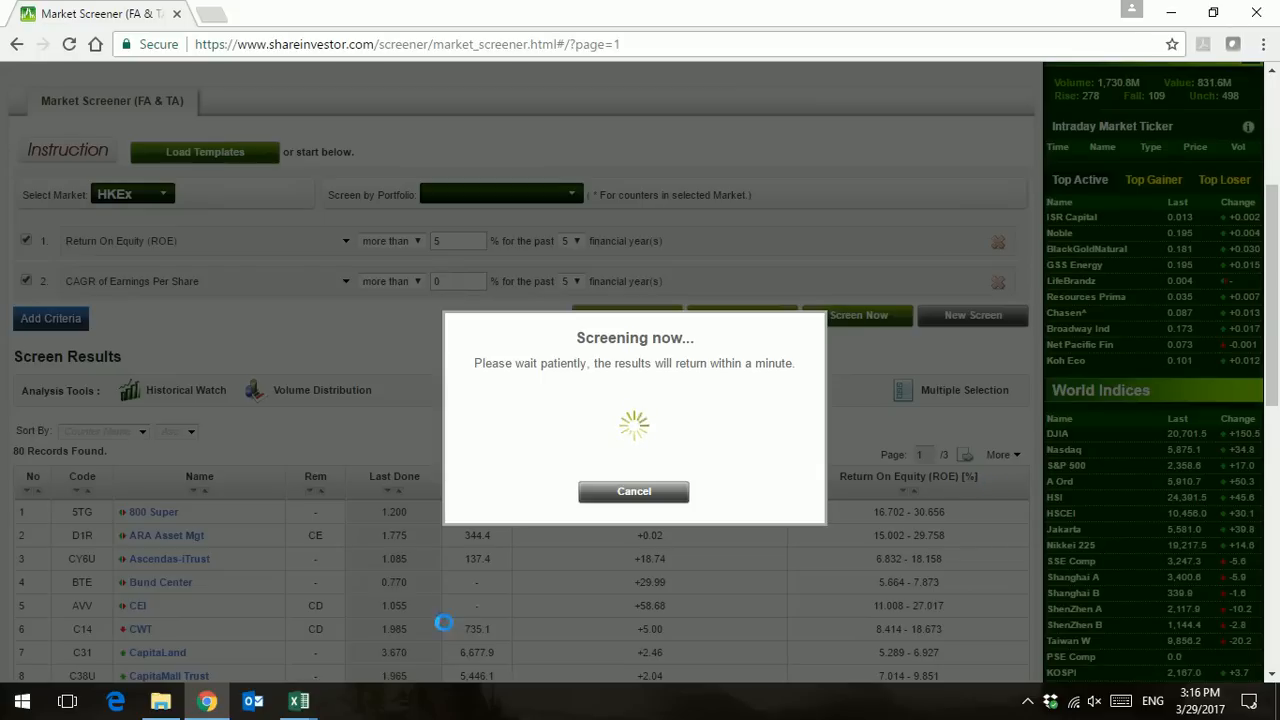
# - Switch to the Auto Software folder in File Explorer and select the Step 1.1 - Growth Stocks (SGX) workbook
pyautogui.click(163, 706)
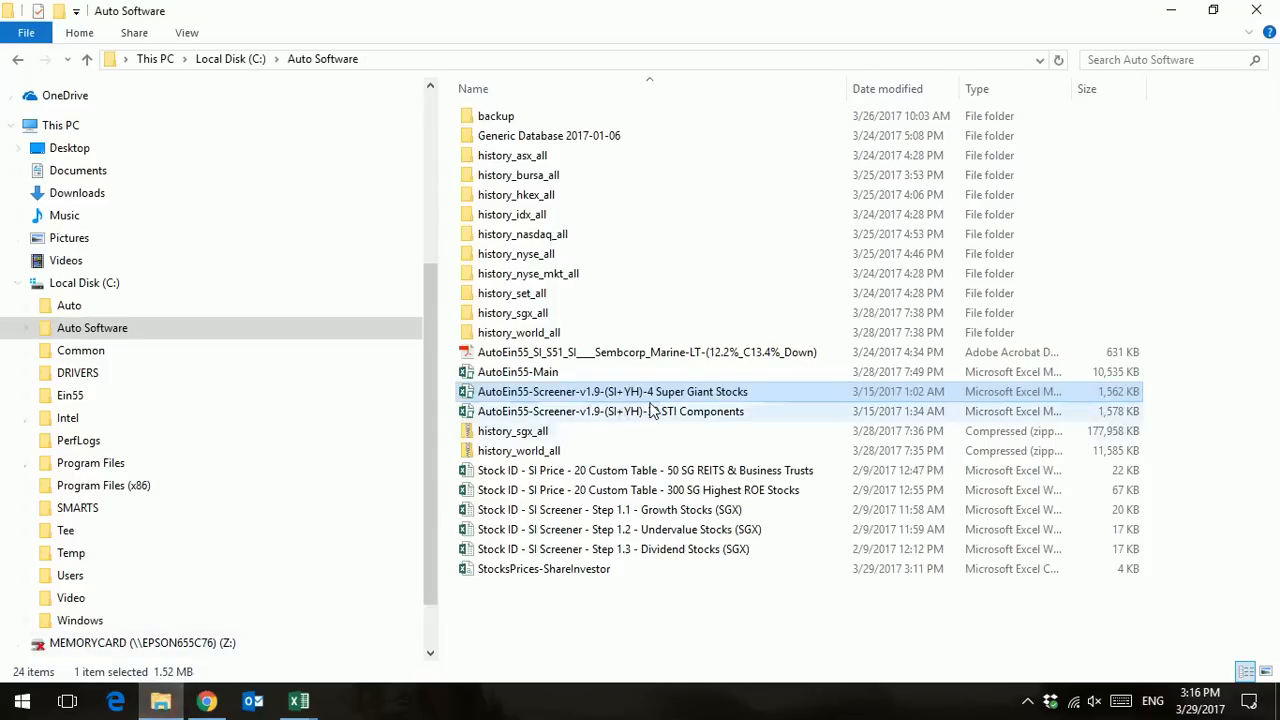
pyautogui.click(728, 511)
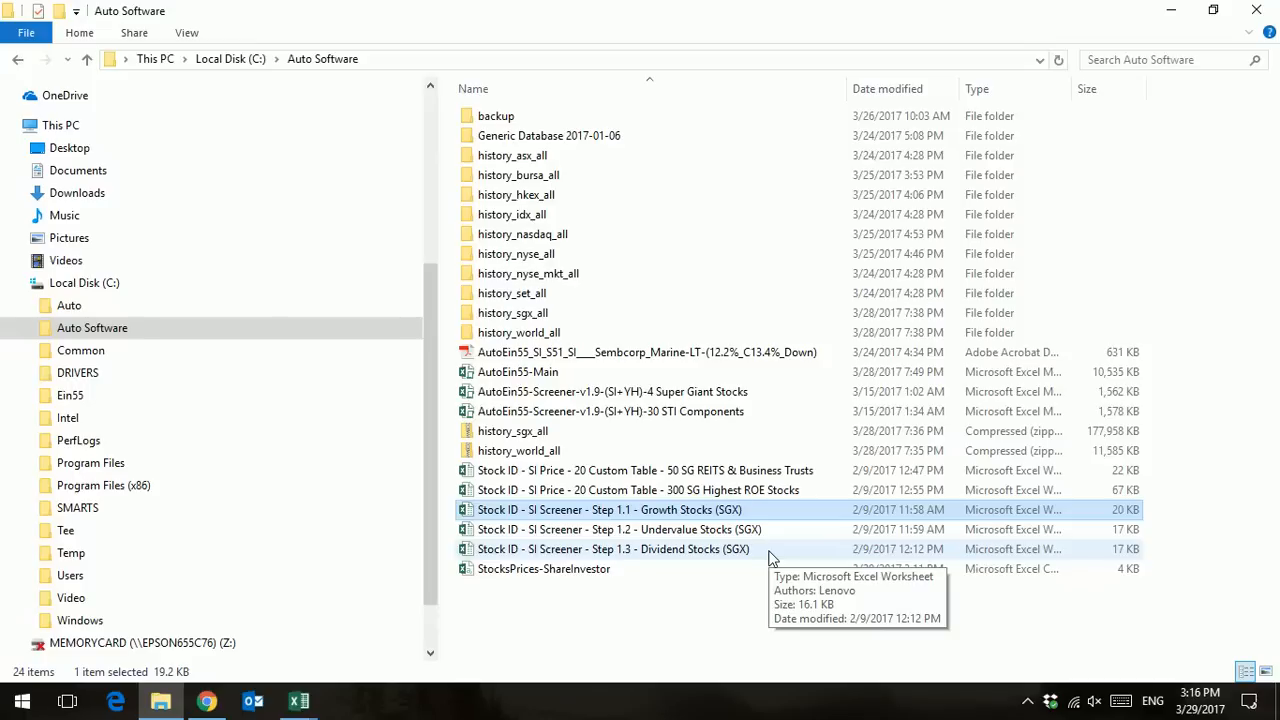
# - Return to the ShareInvestor screener in Chrome and load the Step 1.2 (Discount Asset Stocks) - SGX template
pyautogui.click(207, 705)
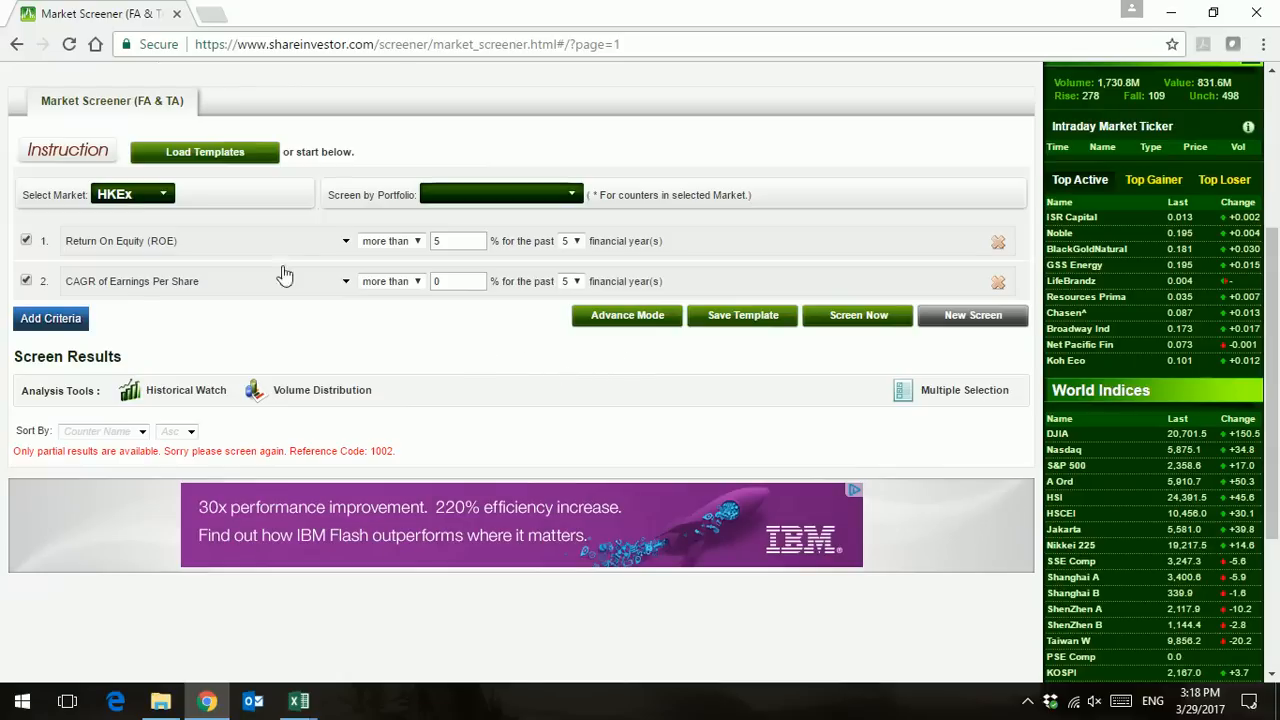
pyautogui.click(224, 156)
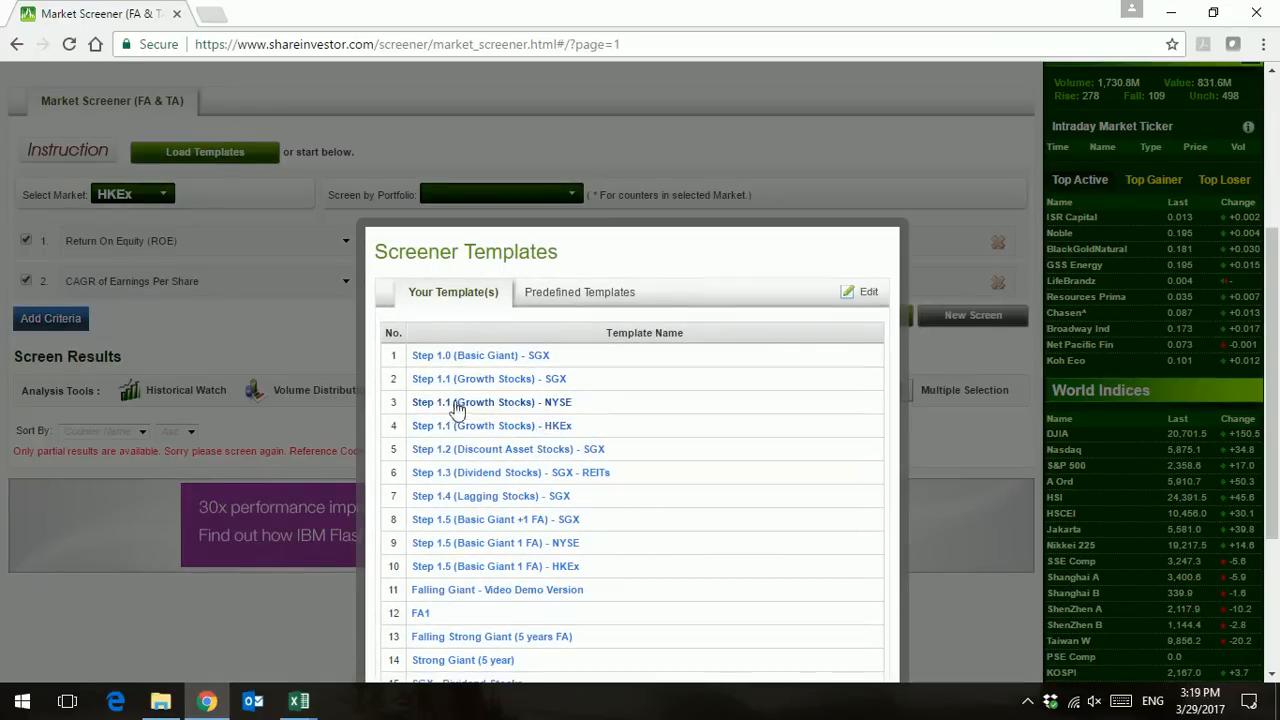
pyautogui.click(470, 456)
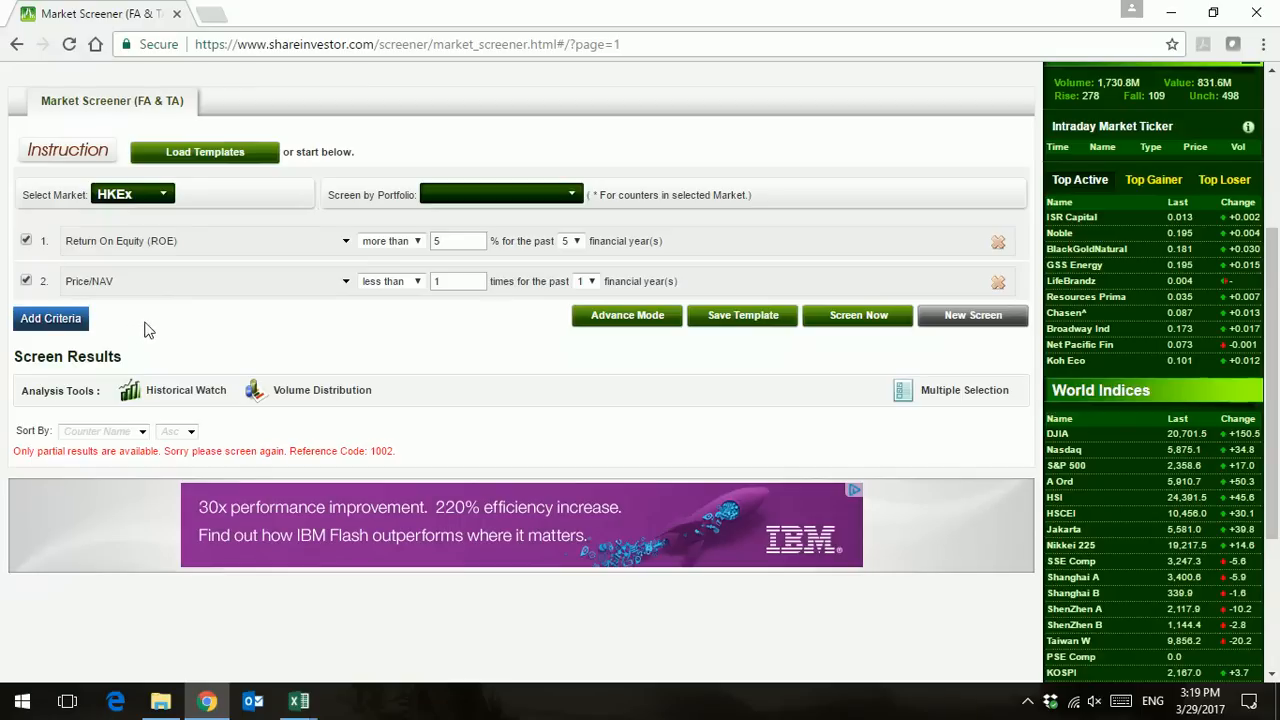
# - Examine the fundamental analysis conditions available for a third criterion, cancel the selection, and remove the blank criterion row
pyautogui.click(52, 319)
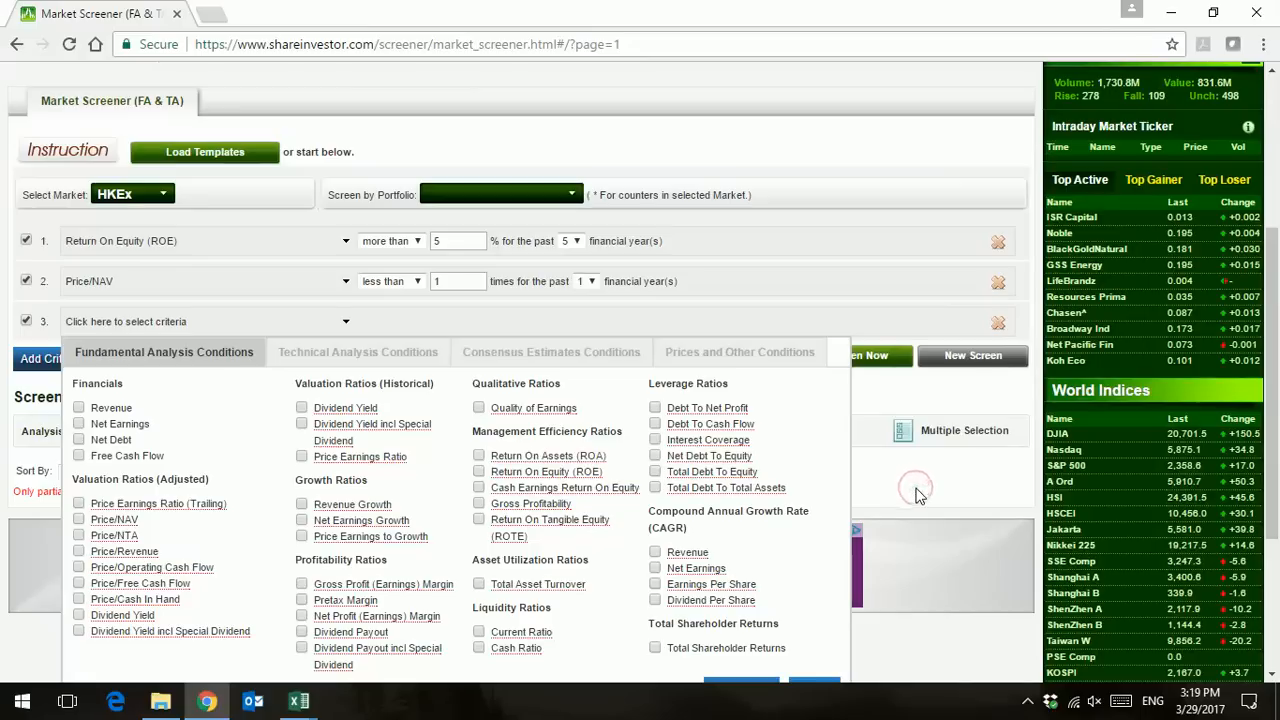
pyautogui.scroll(-1, 760, 510)
pyautogui.scroll(-2, 757, 511)
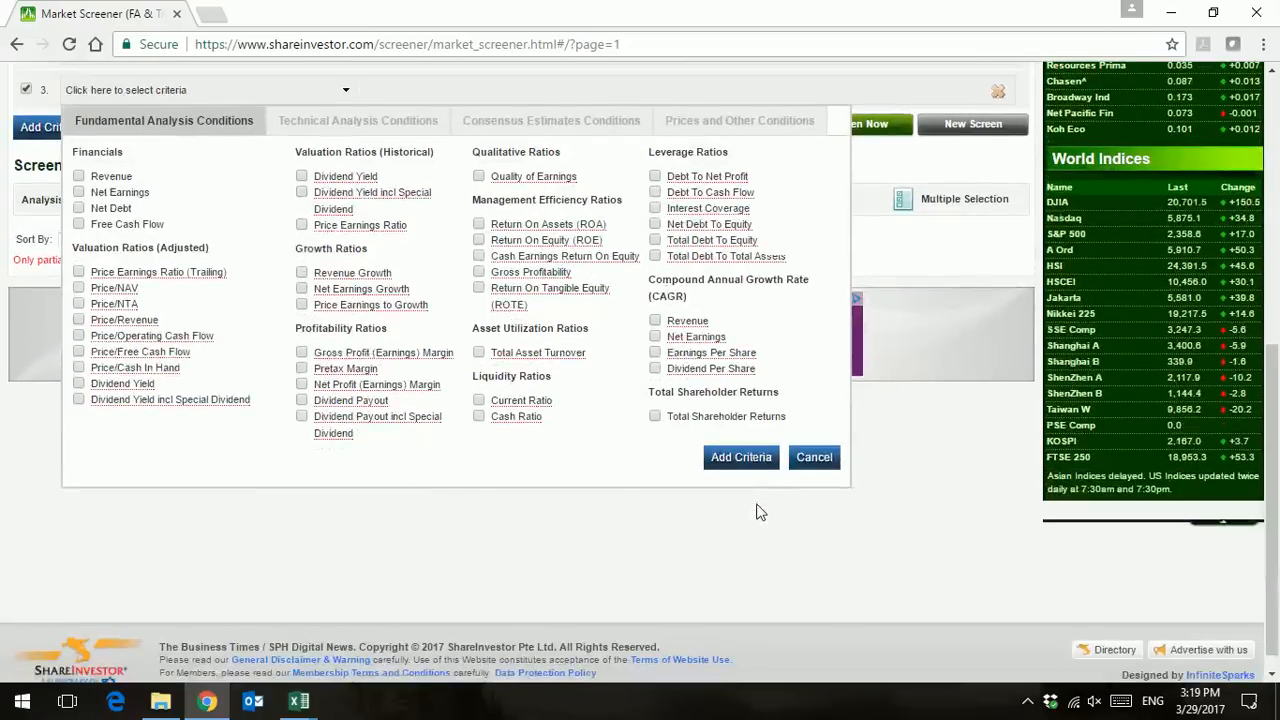
pyautogui.click(822, 456)
pyautogui.scroll(2, 668, 545)
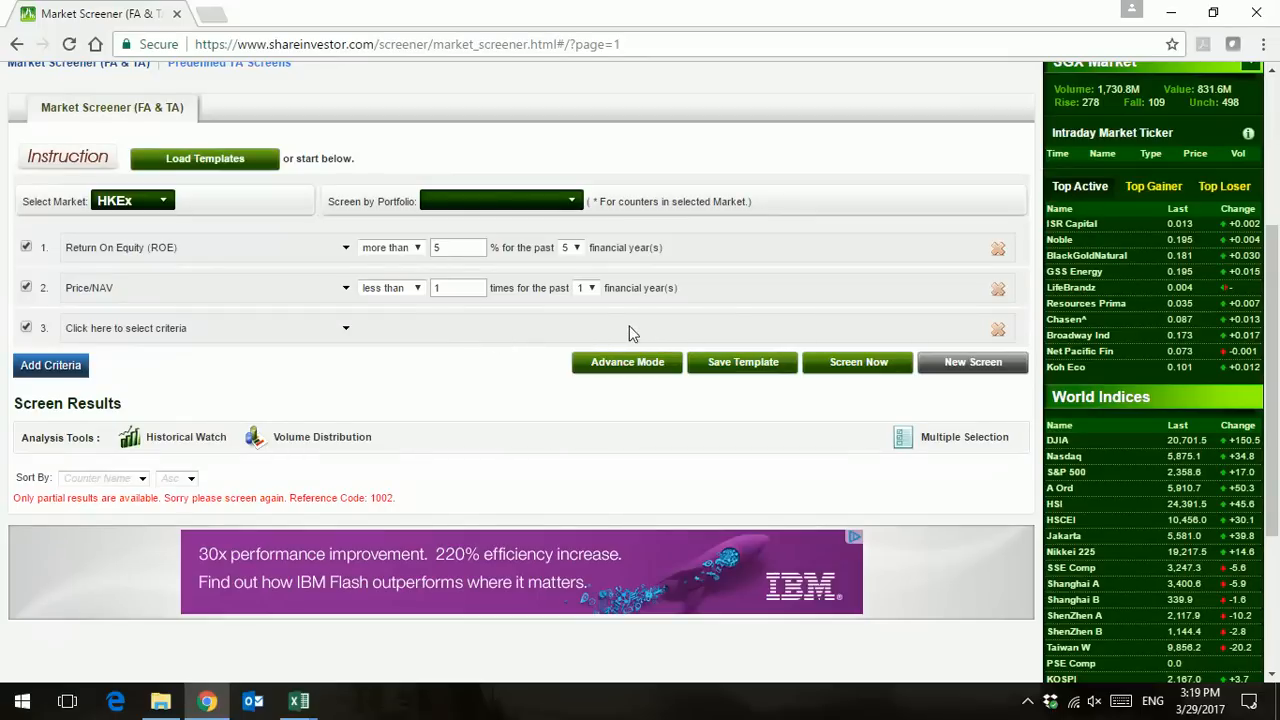
pyautogui.click(998, 332)
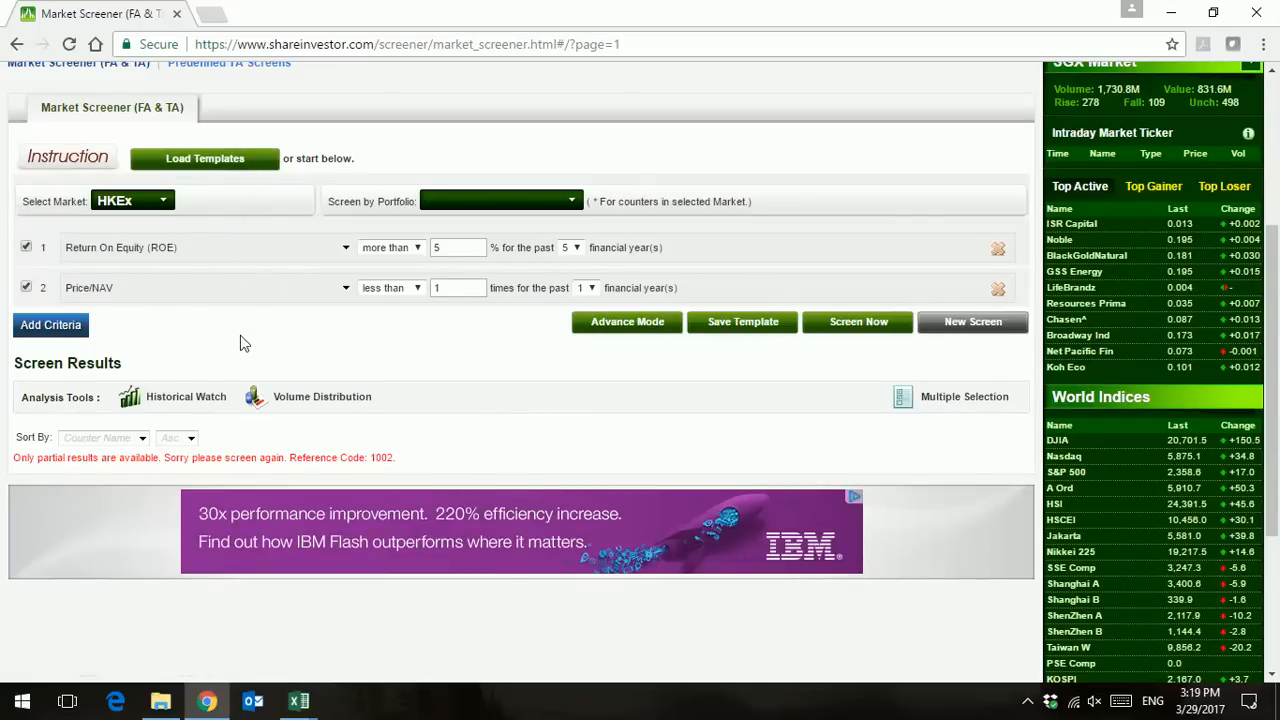
# - Open the screener template list, and switch to File Explorer to check the Step 1.3 Dividend and Step 1.2 Undervalue Stocks workbooks
pyautogui.click(229, 166)
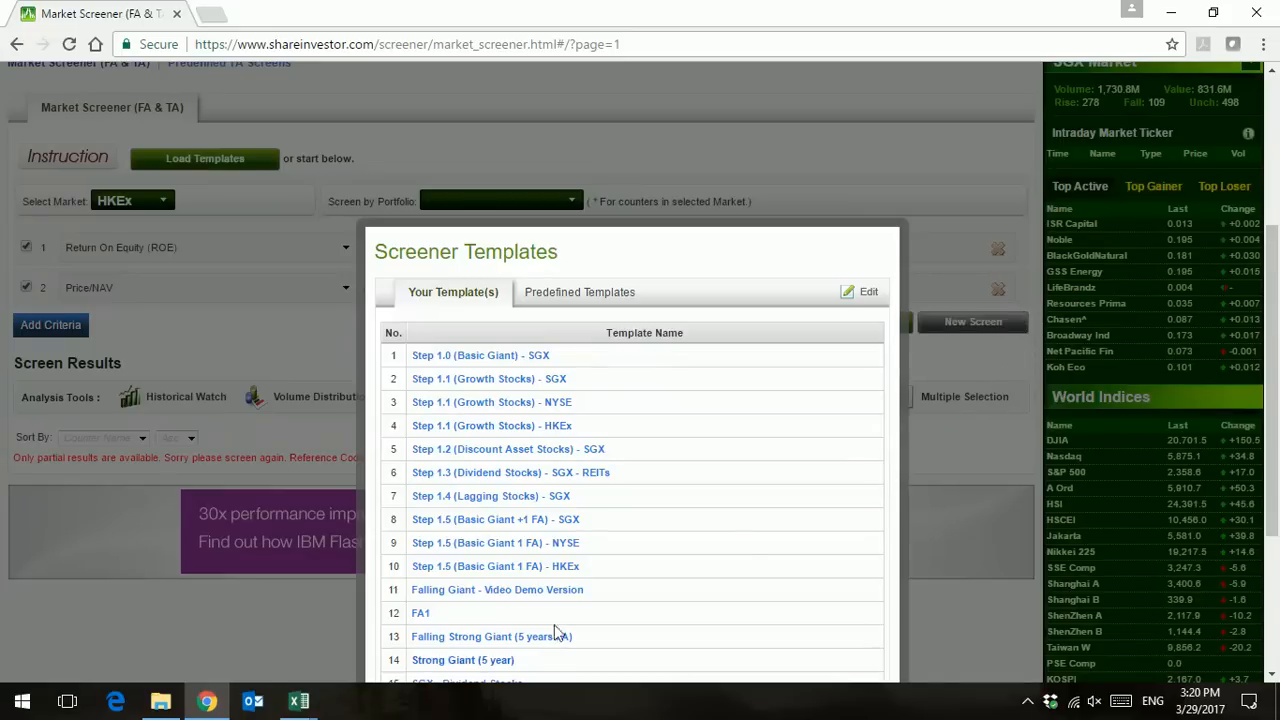
pyautogui.click(158, 702)
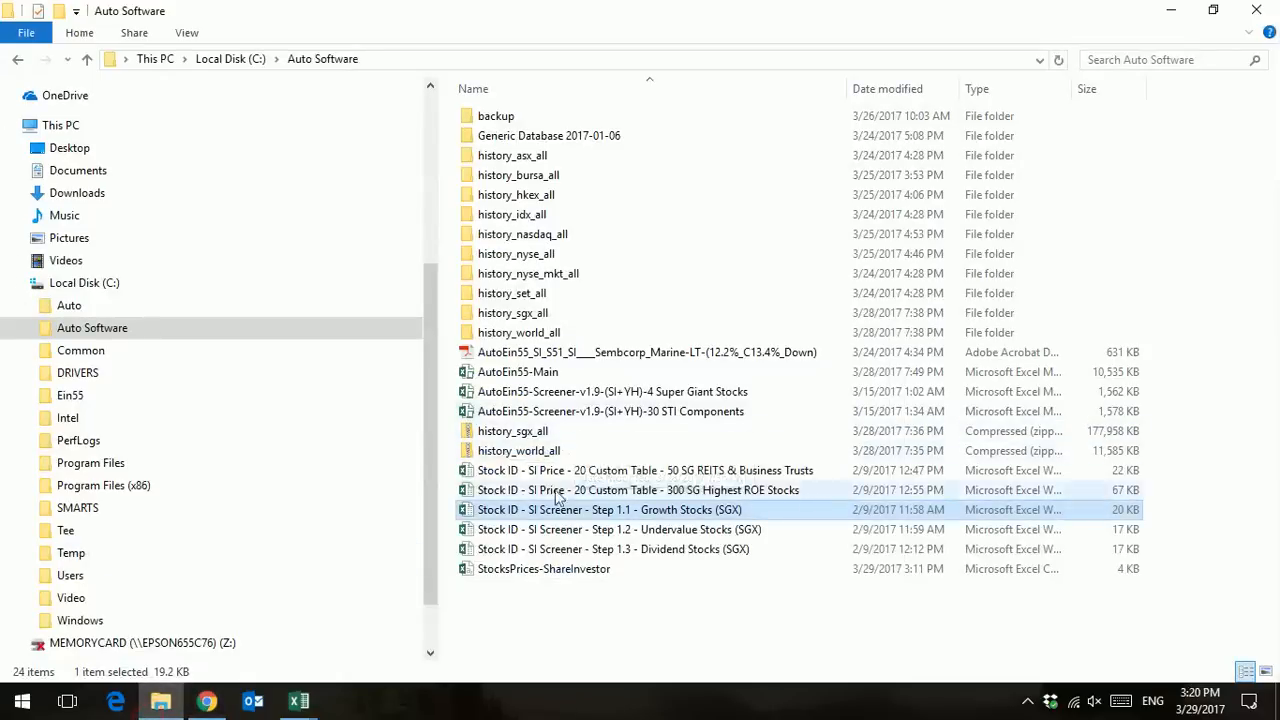
pyautogui.click(598, 548)
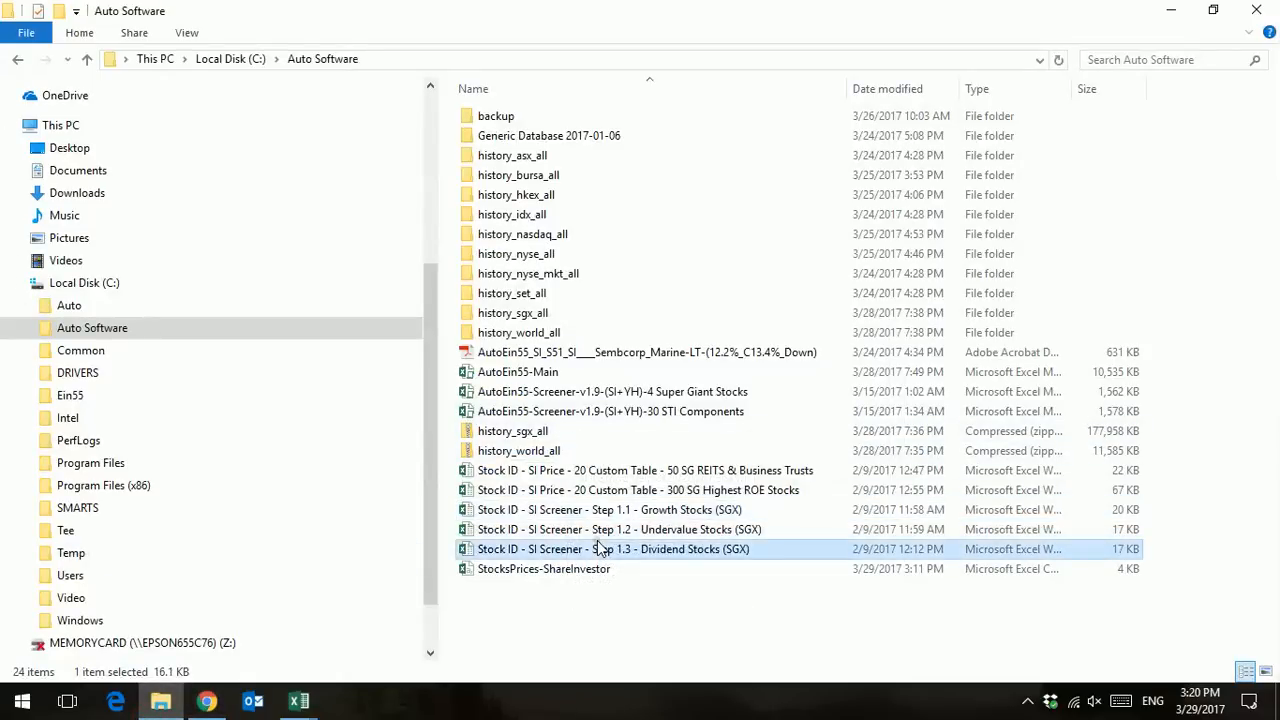
pyautogui.click(675, 531)
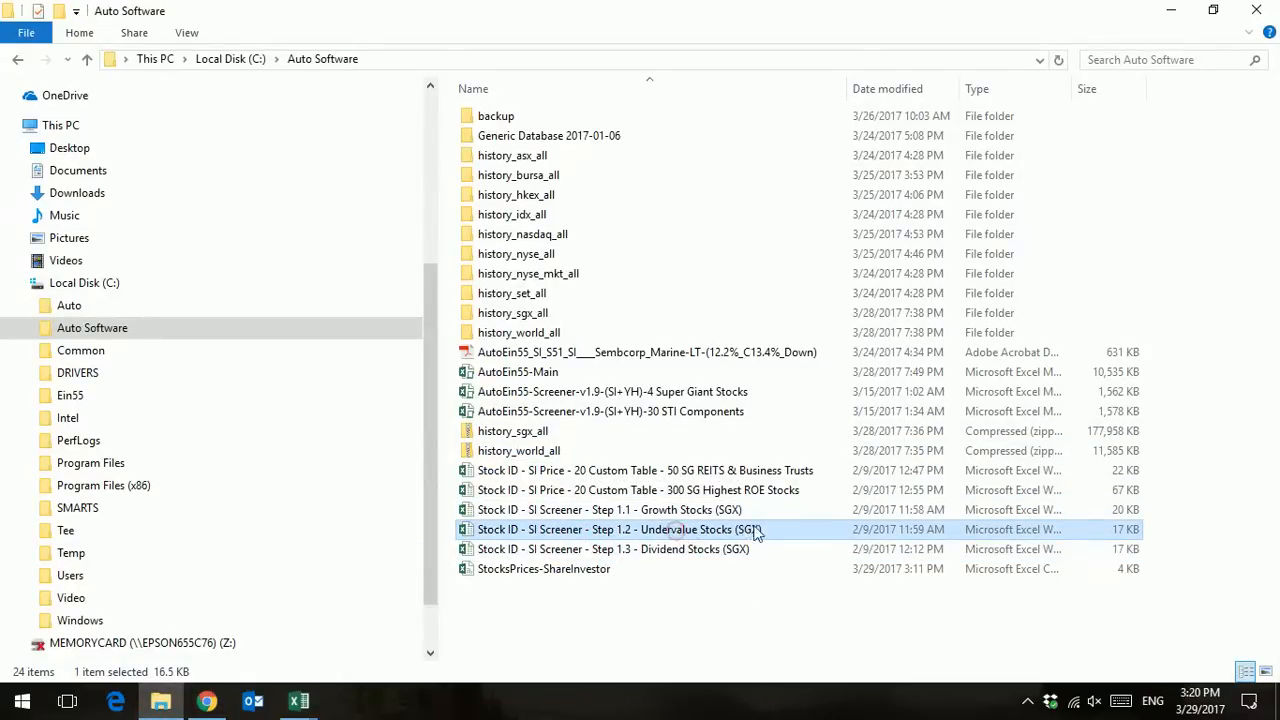
pyautogui.click(649, 598)
# - Return to Chrome, load the Step 1.3 (Dividend Stocks) - SGX - REITs template, and set the market to SGX
pyautogui.click(205, 702)
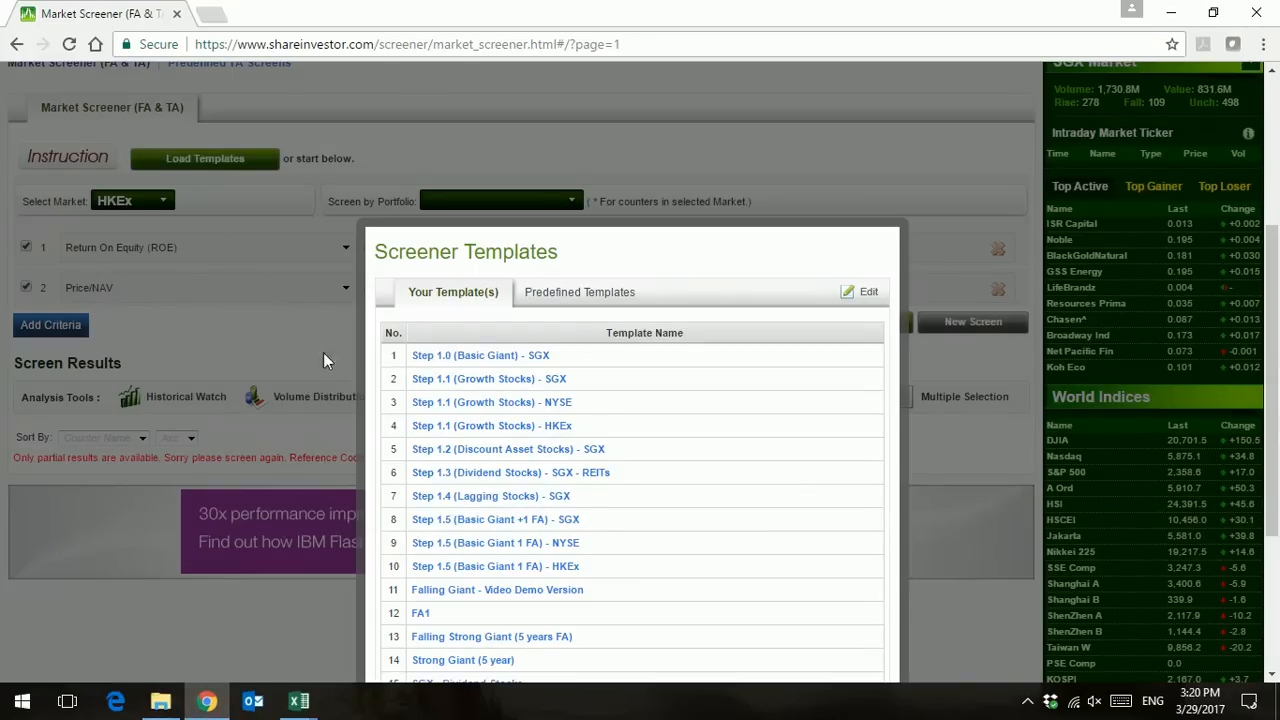
pyautogui.click(478, 478)
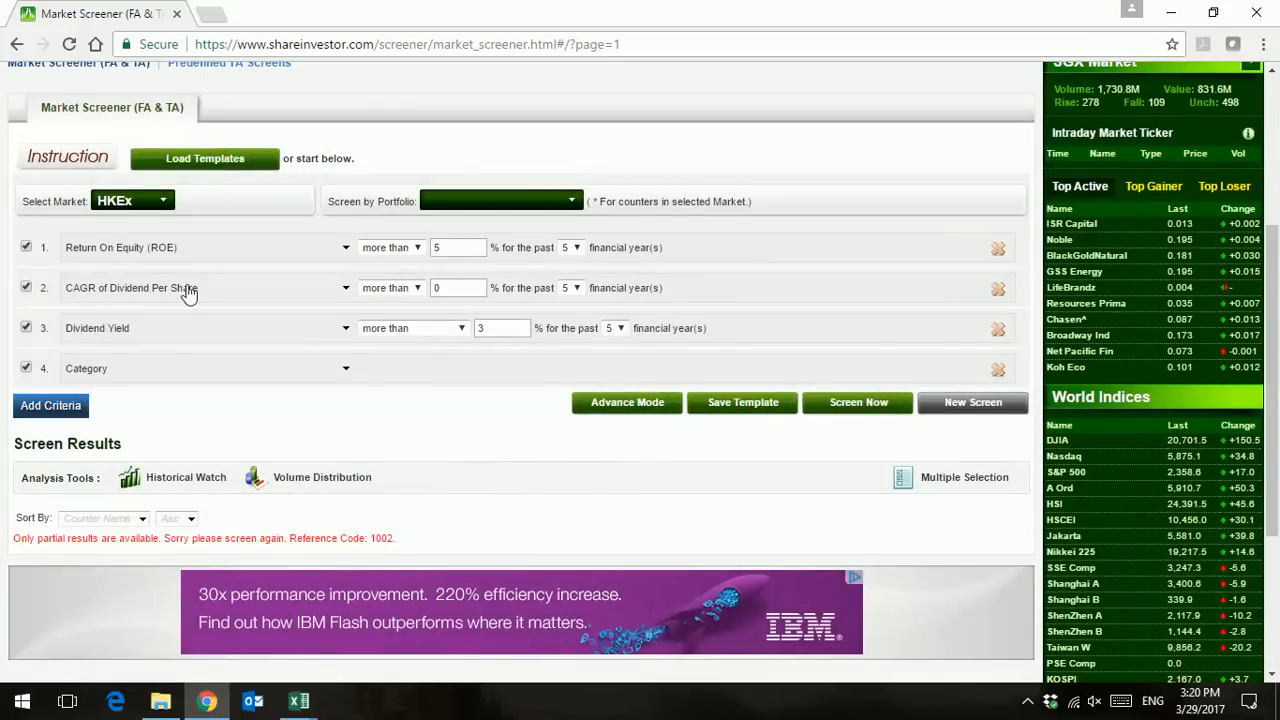
pyautogui.click(163, 201)
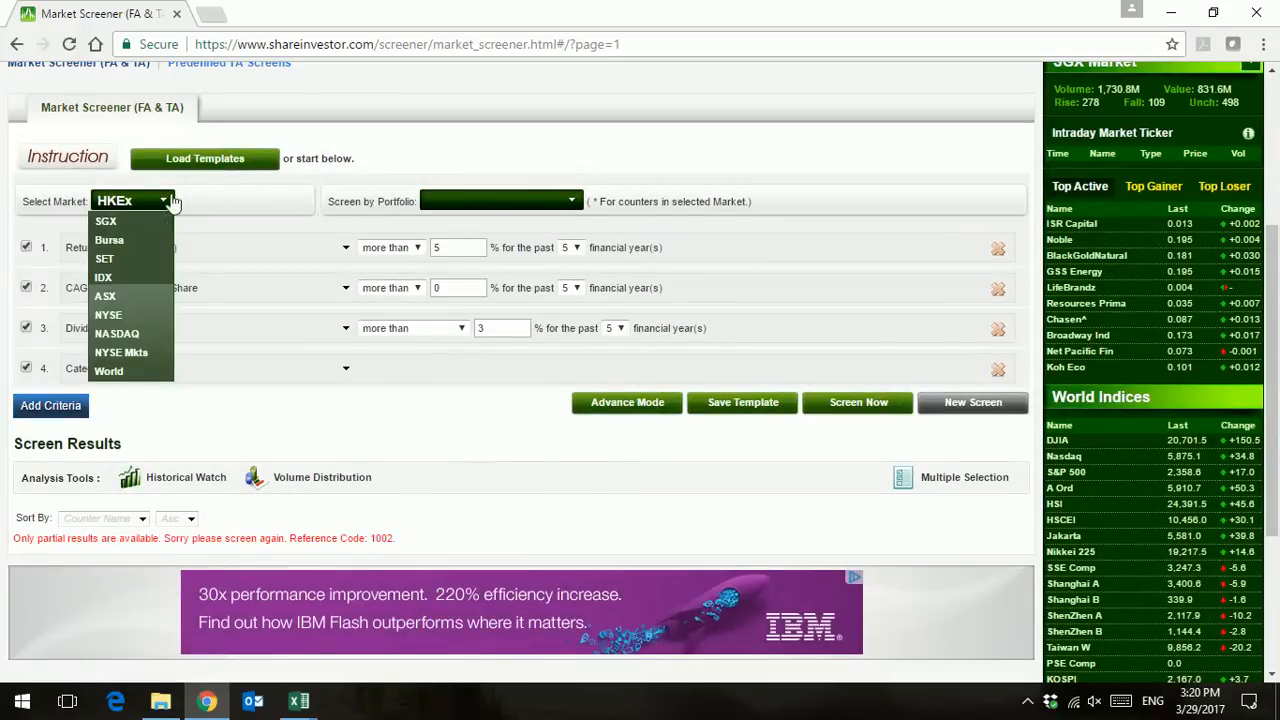
pyautogui.click(127, 223)
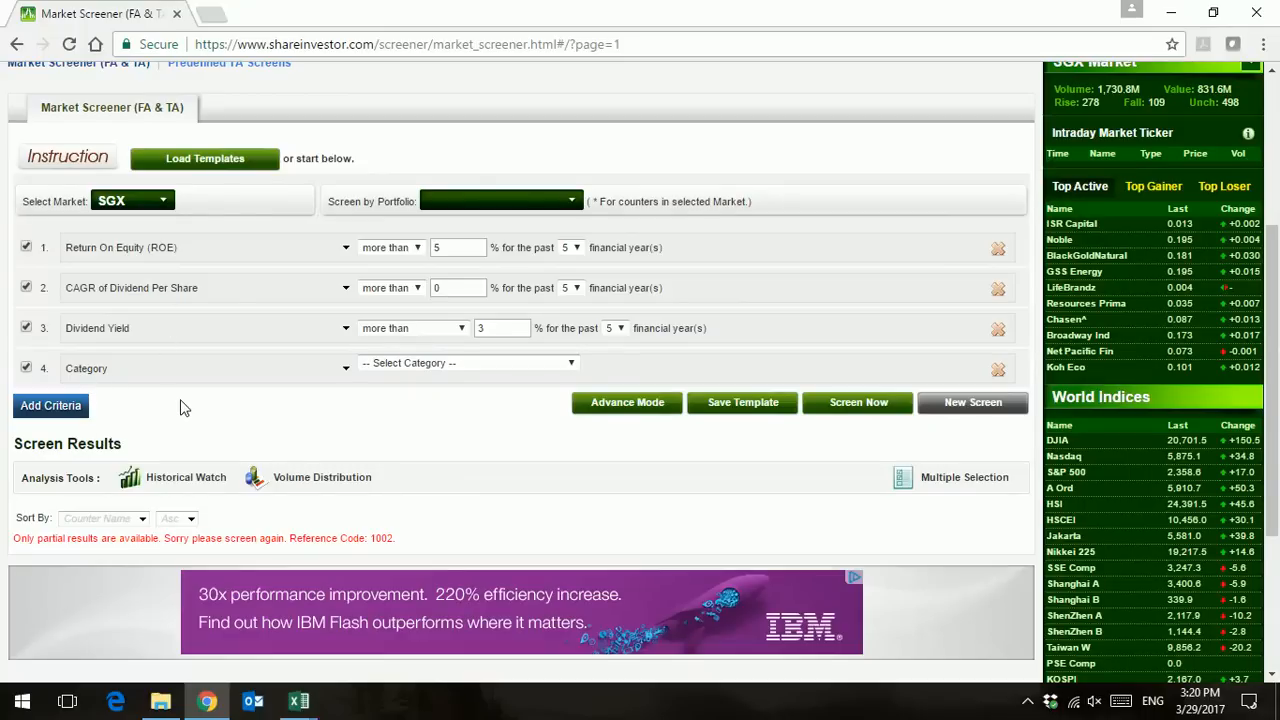
# - Examine the Prices and Other Conditions available for a fifth criterion, cancel the selection, and remove the blank criterion row
pyautogui.click(67, 406)
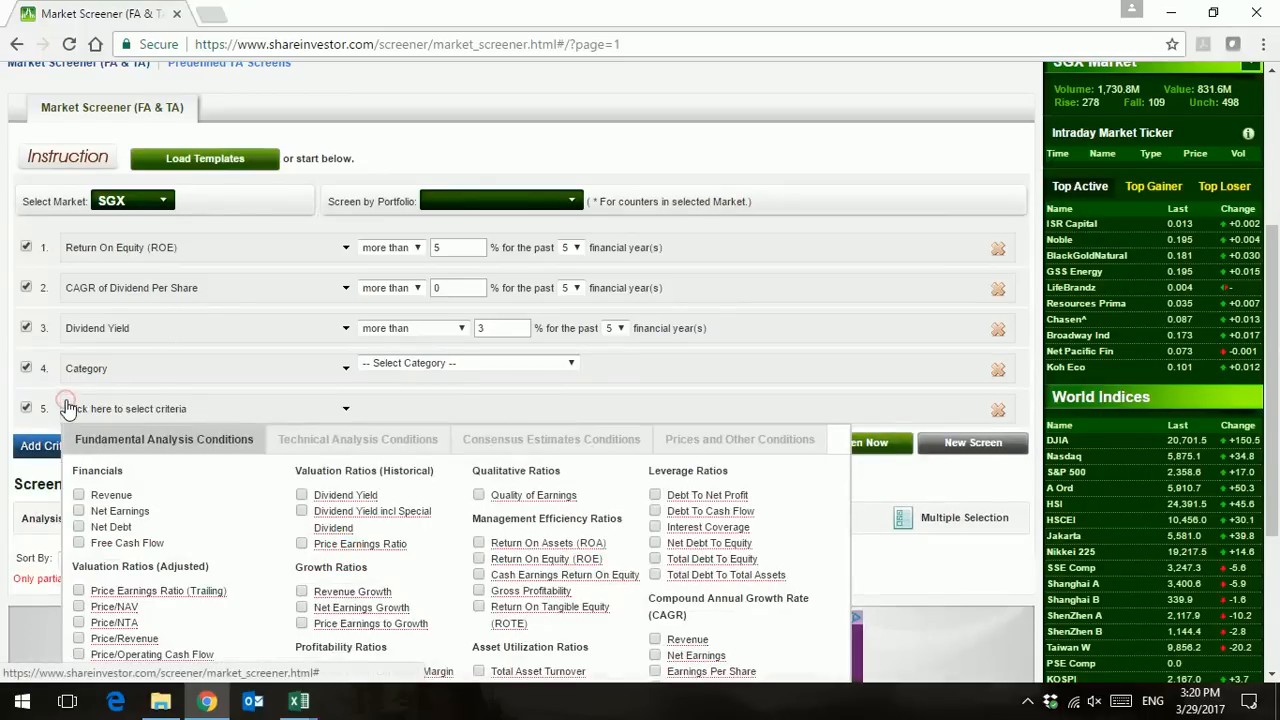
pyautogui.scroll(-3, 505, 625)
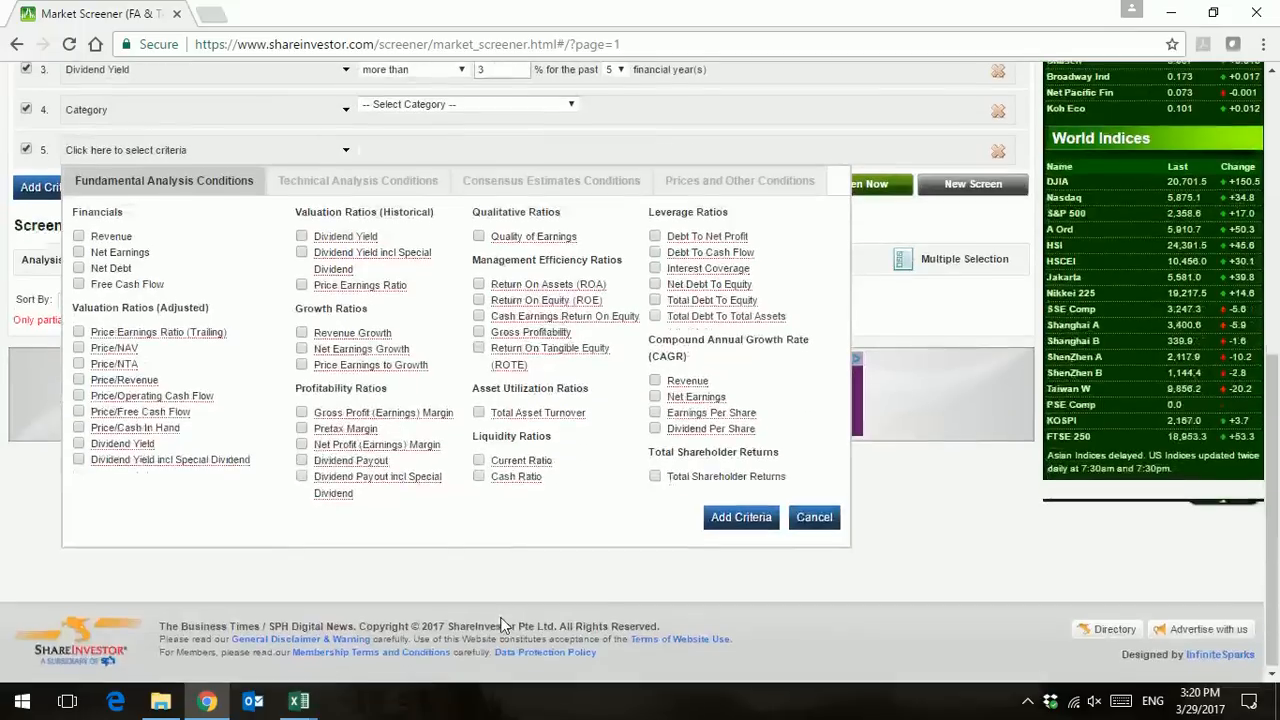
pyautogui.moveTo(686, 431)
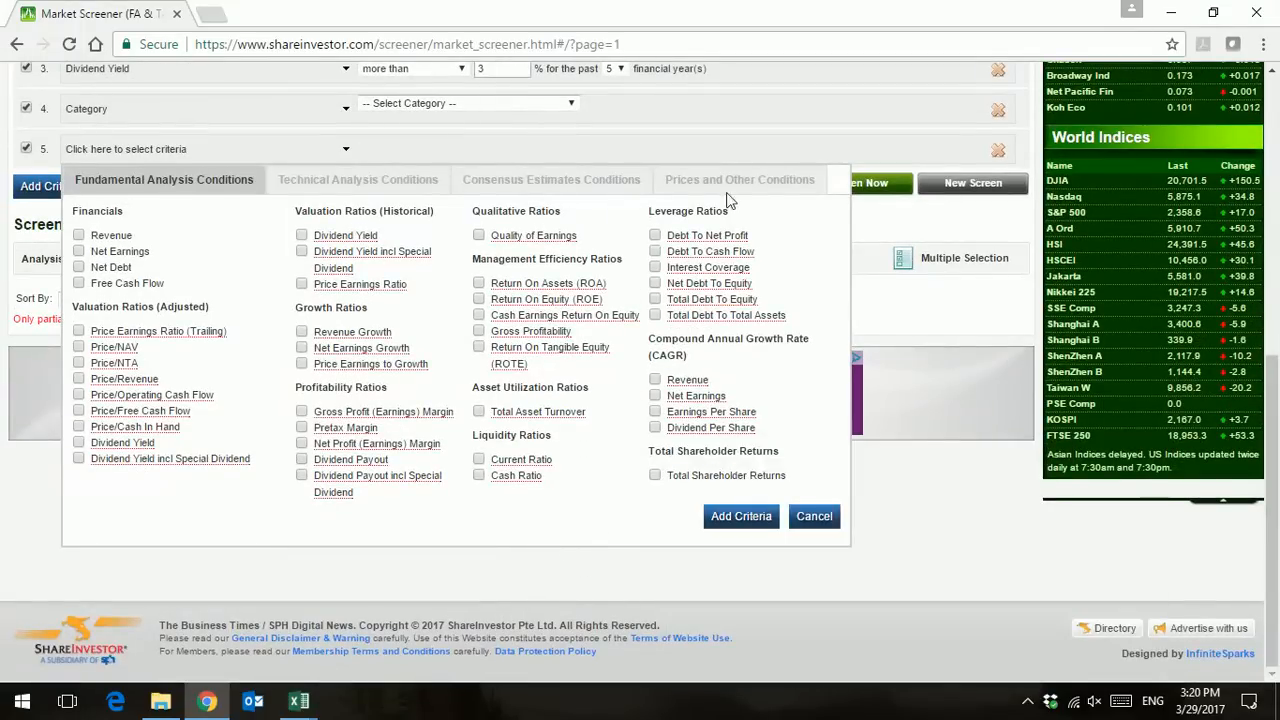
pyautogui.click(738, 183)
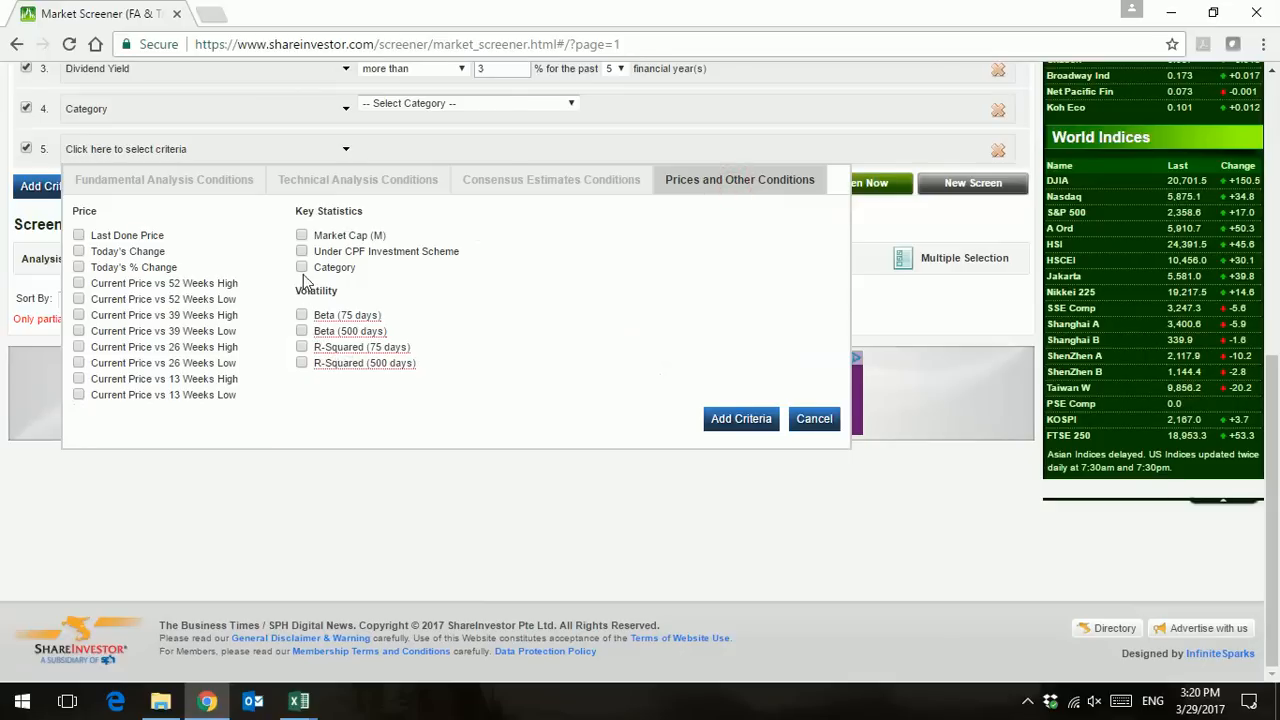
pyautogui.click(813, 422)
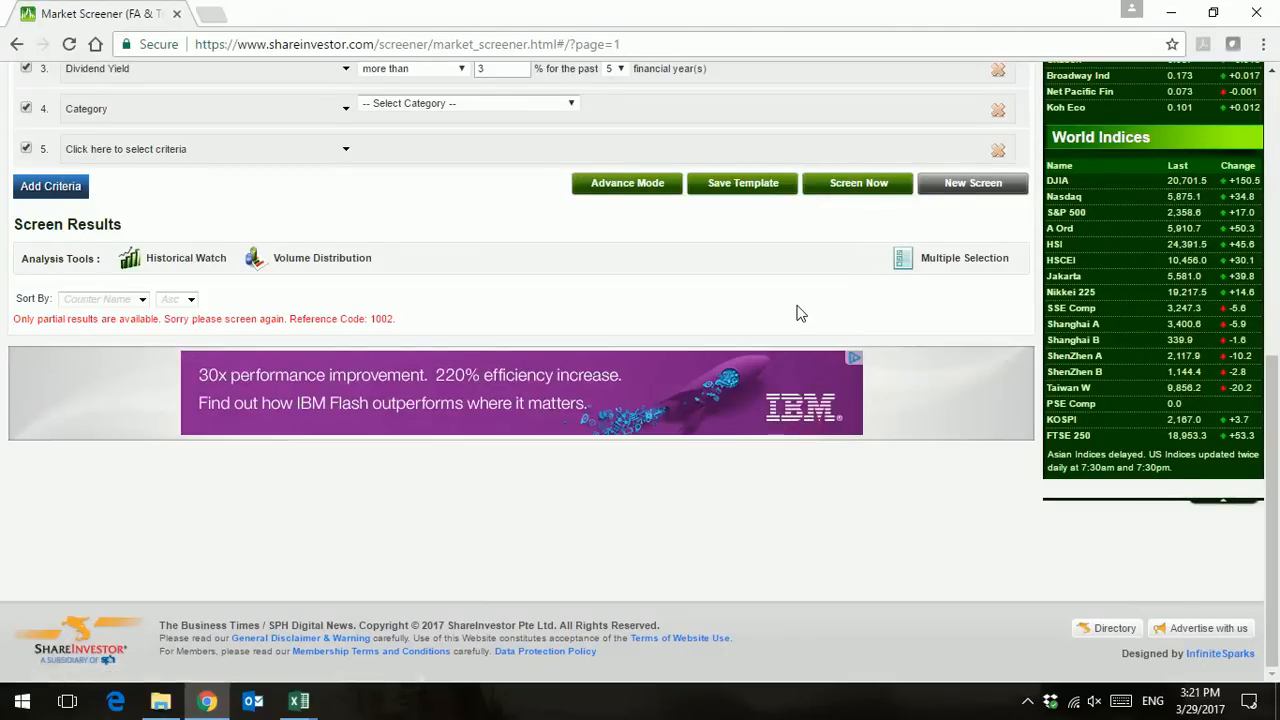
pyautogui.scroll(3, 795, 310)
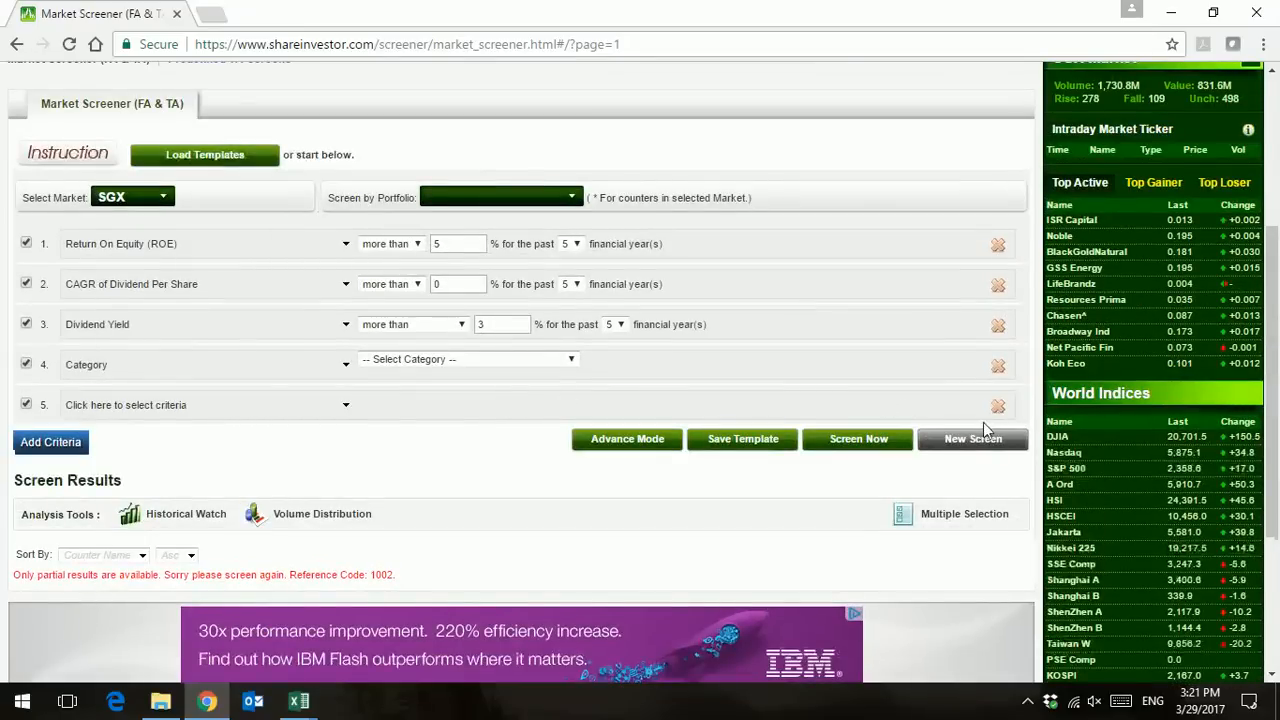
pyautogui.click(998, 408)
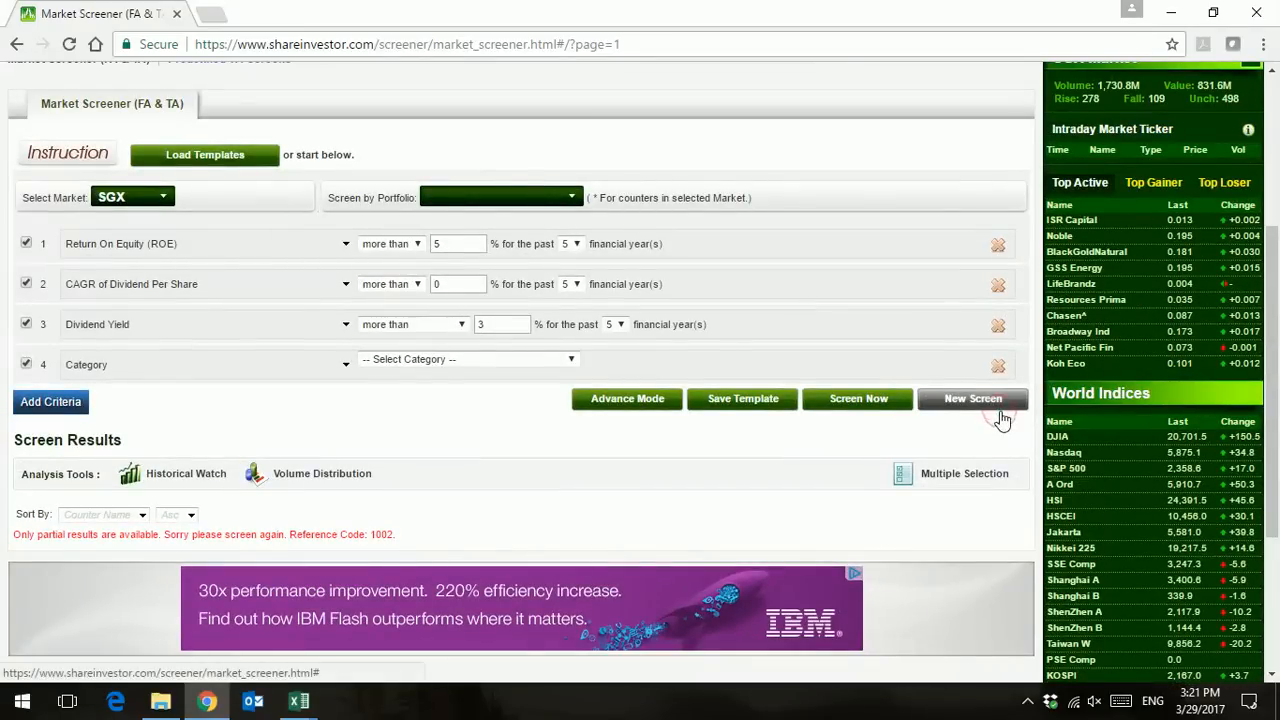
# - Review the industry options of the Category criterion and close the list without choosing one
pyautogui.click(567, 359)
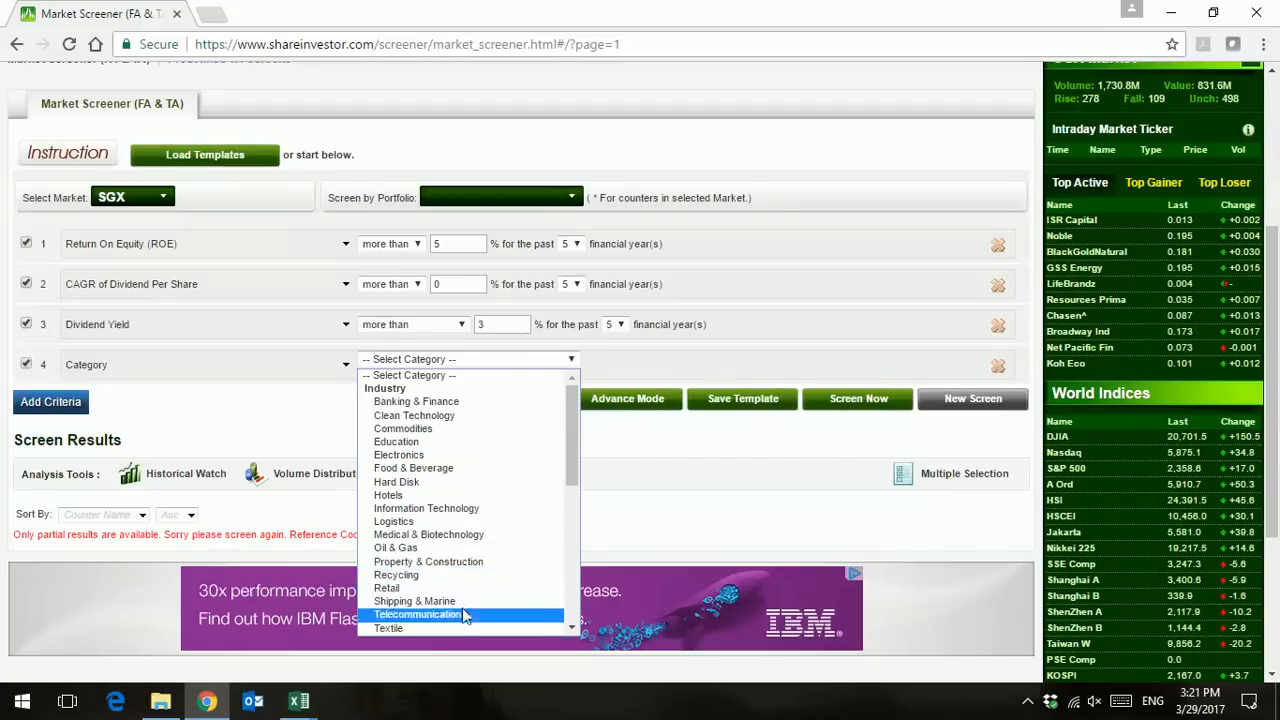
pyautogui.click(724, 477)
pyautogui.click(758, 448)
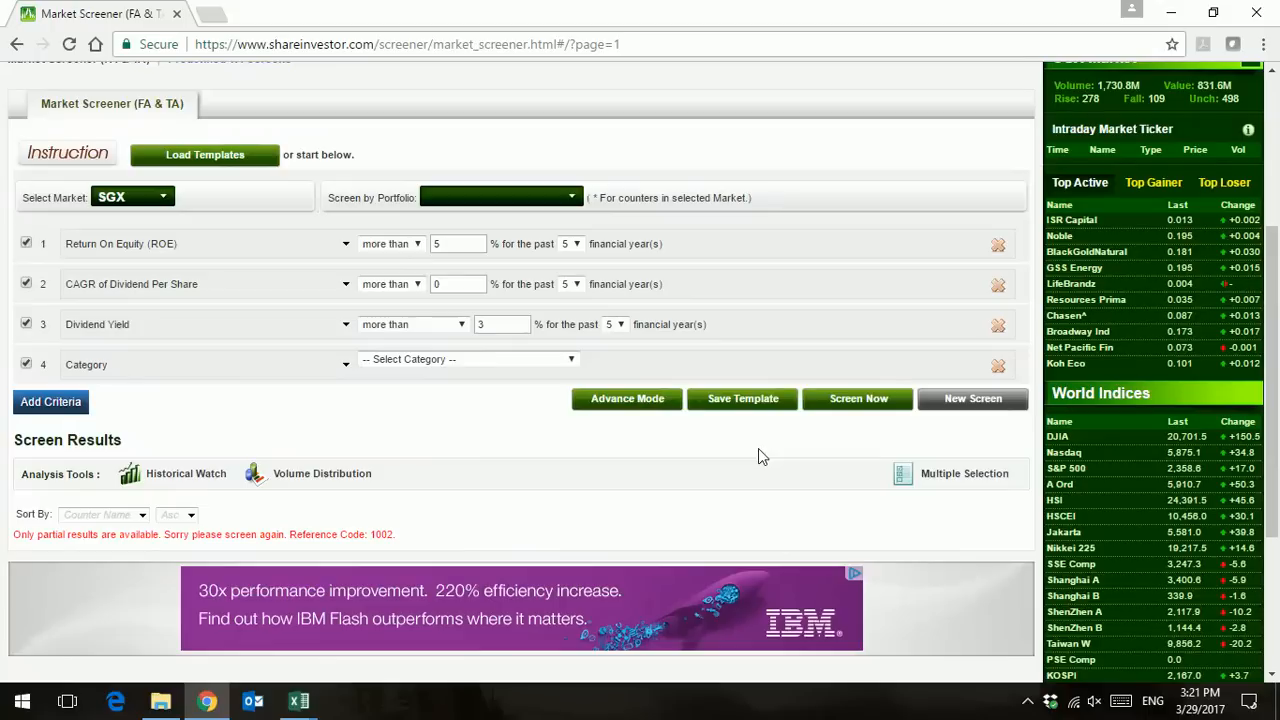
# - Remove the Category criterion, run the SGX dividend stock screen, and look through the results table
pyautogui.click(998, 367)
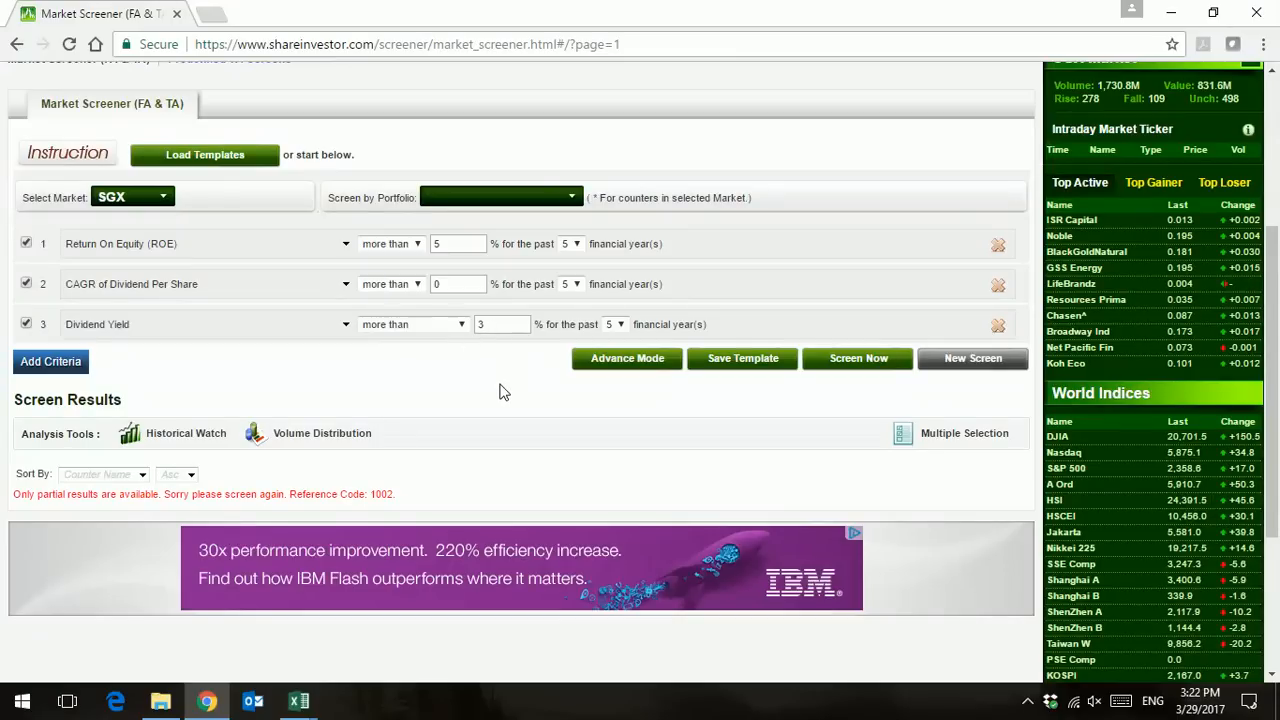
pyautogui.click(485, 330)
pyautogui.click(843, 360)
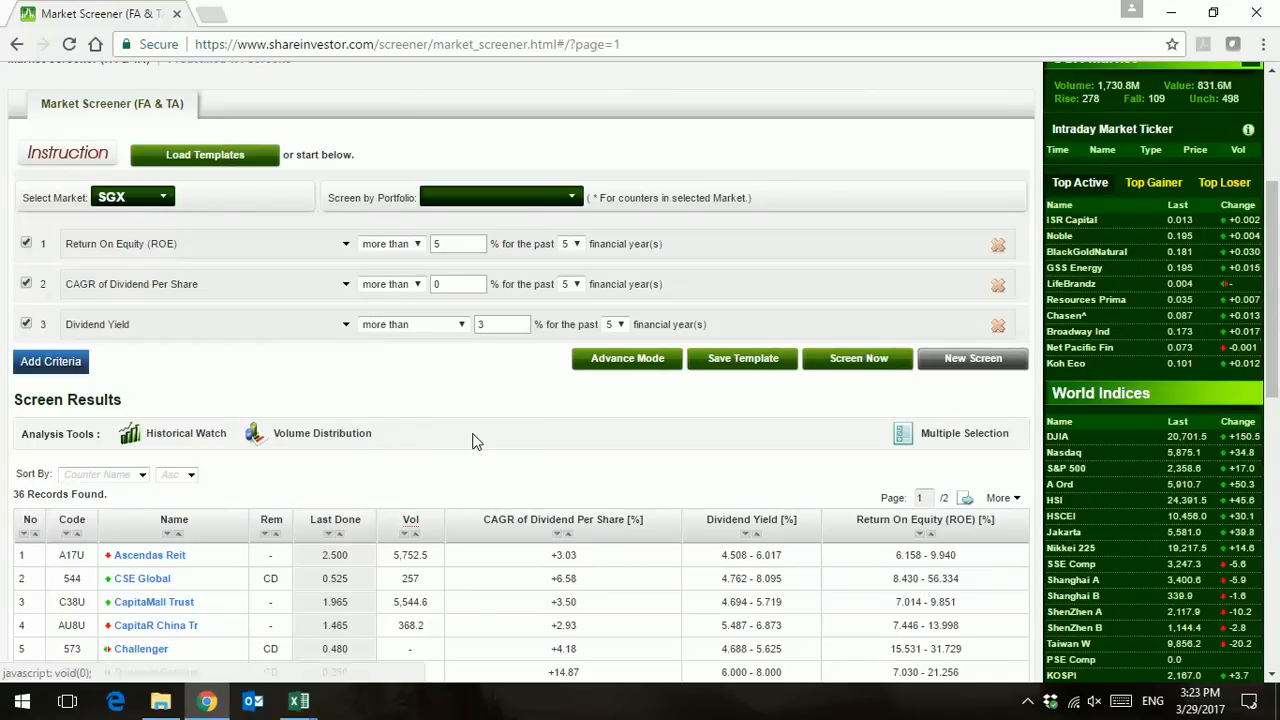
pyautogui.scroll(-4, 474, 437)
pyautogui.scroll(-1, 474, 442)
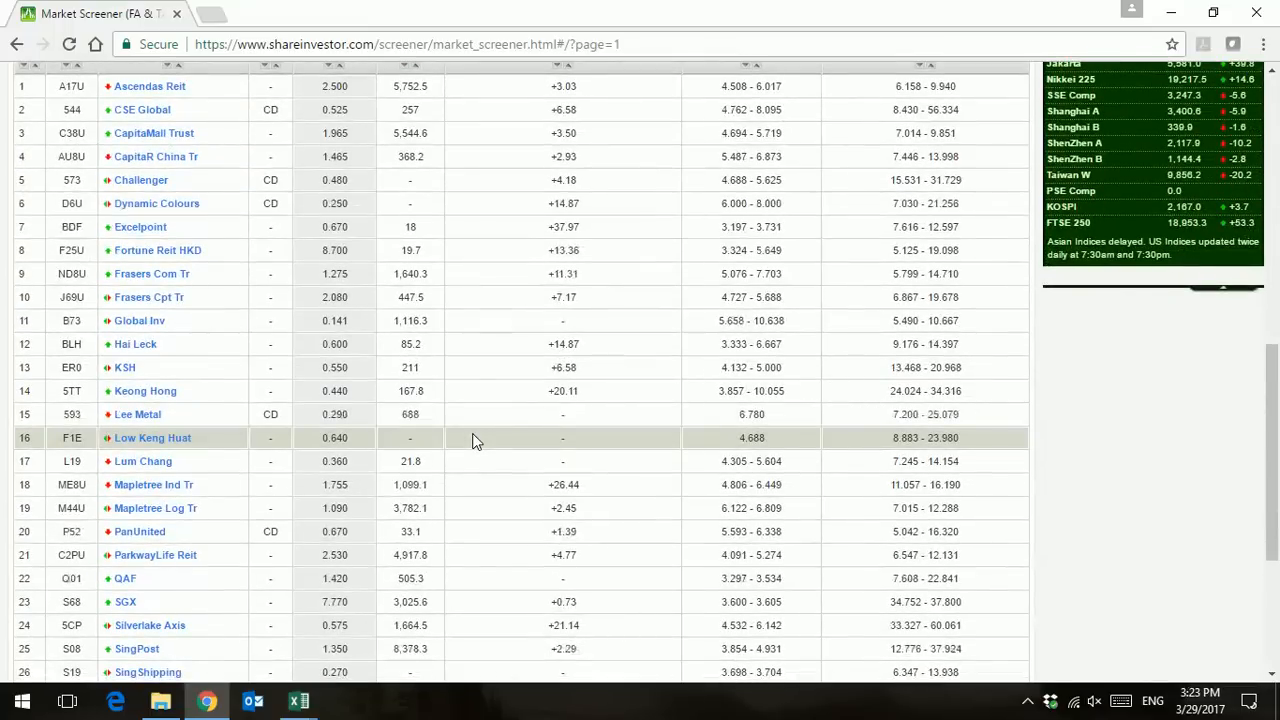
# - Review the dividend screen's criteria and results, and switch to the AutoEin55-Screener workbook in Excel to examine its TickerBatch list
pyautogui.scroll(-3, 474, 442)
pyautogui.scroll(7, 474, 442)
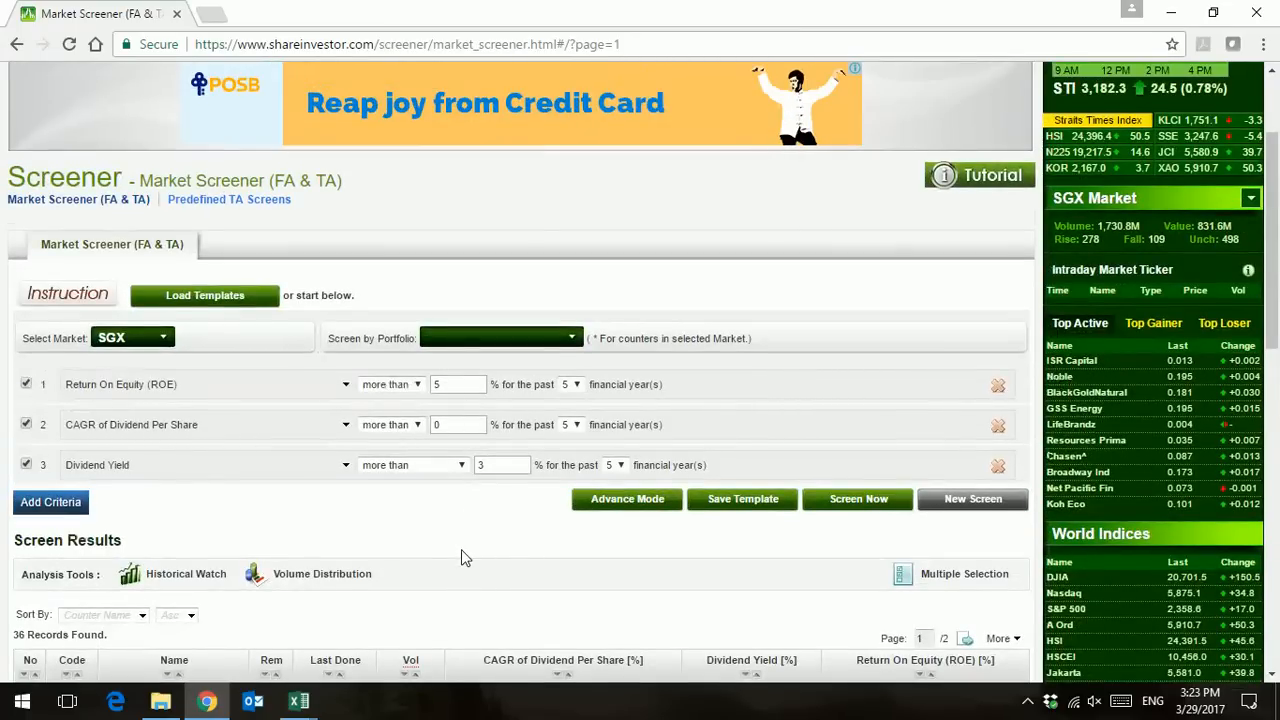
pyautogui.scroll(-1, 461, 550)
pyautogui.scroll(-3, 461, 549)
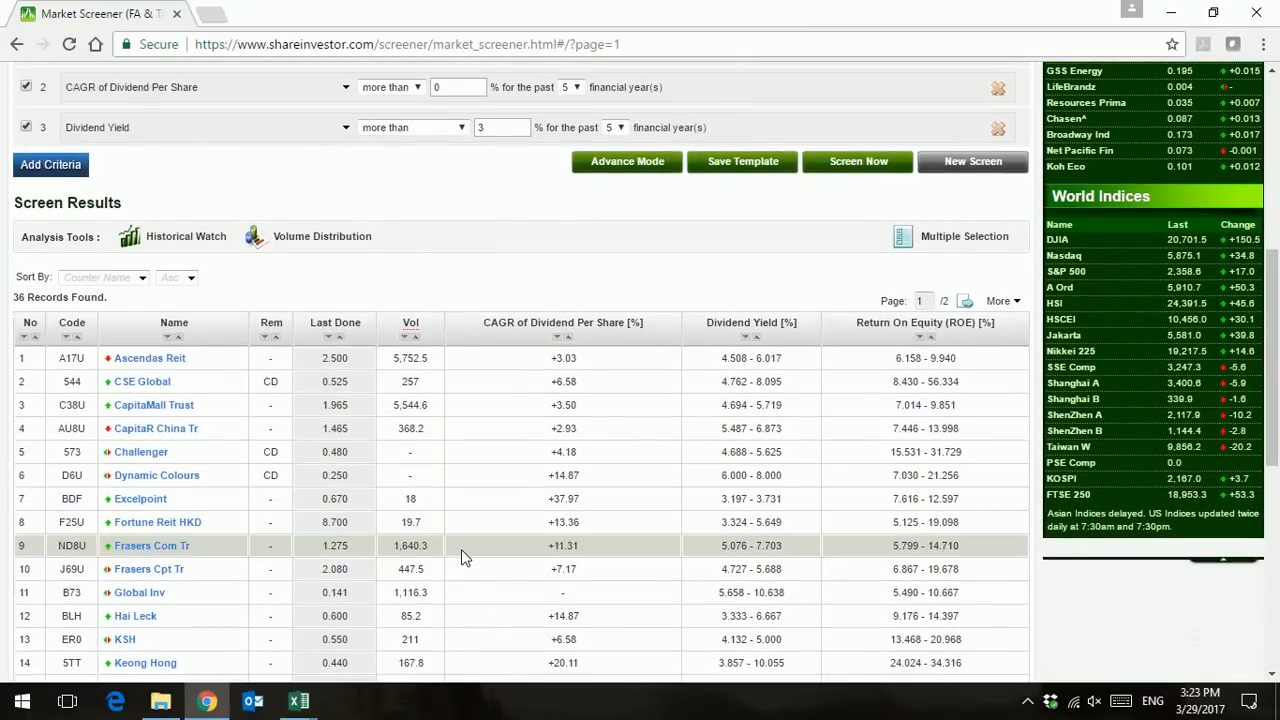
pyautogui.moveTo(300, 703)
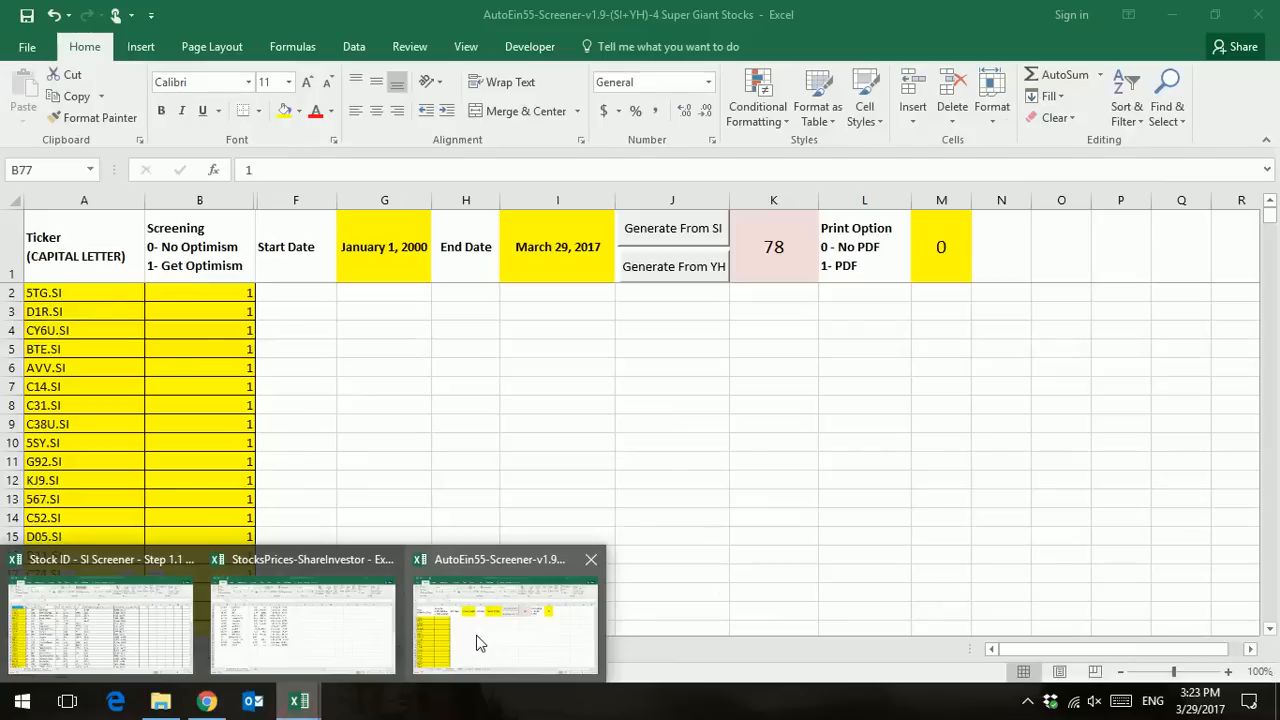
pyautogui.click(478, 642)
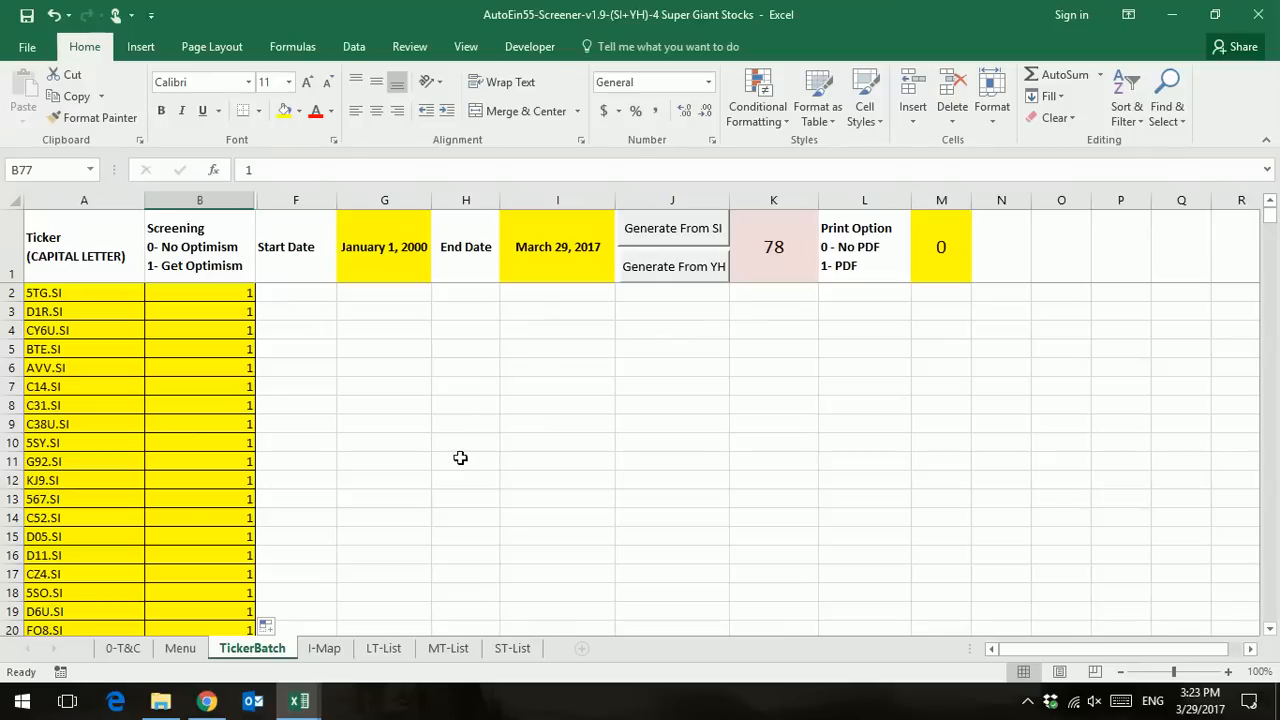
pyautogui.scroll(-6, 201, 509)
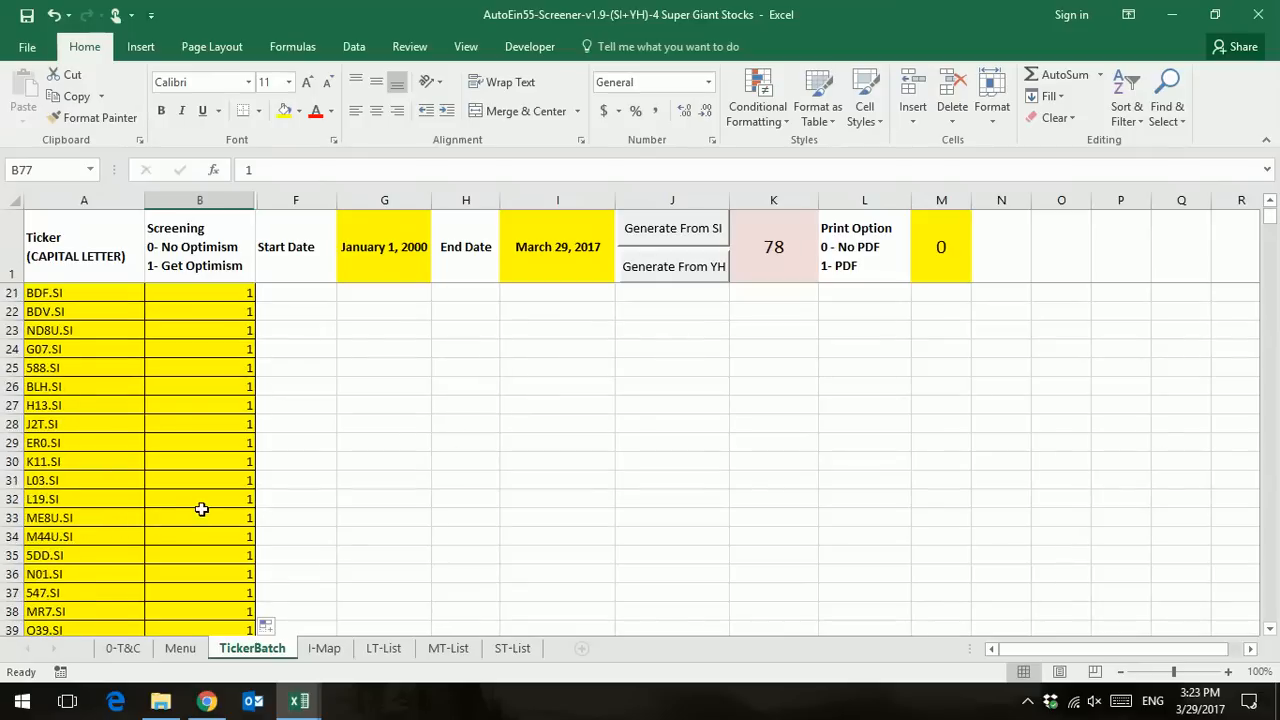
pyautogui.scroll(-7, 205, 520)
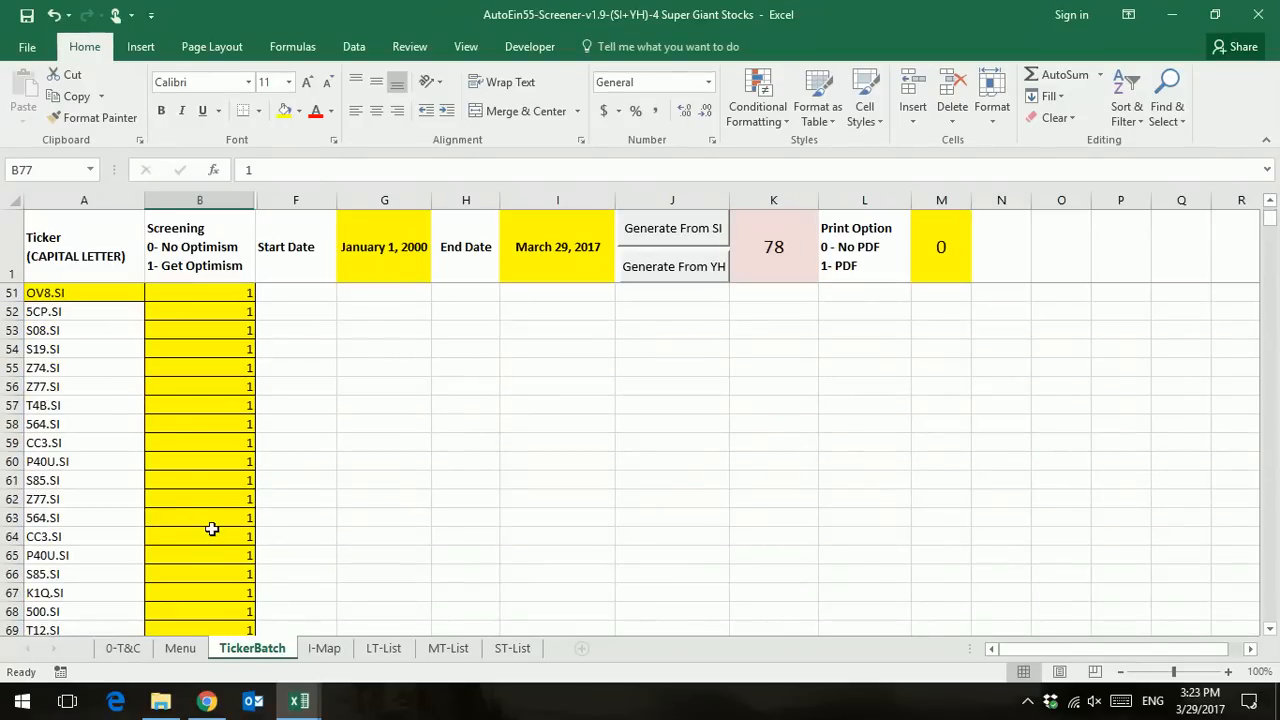
# - Set the Screening value to 0 for all tickers in rows 52 to 79 of the TickerBatch sheet
pyautogui.click(233, 461)
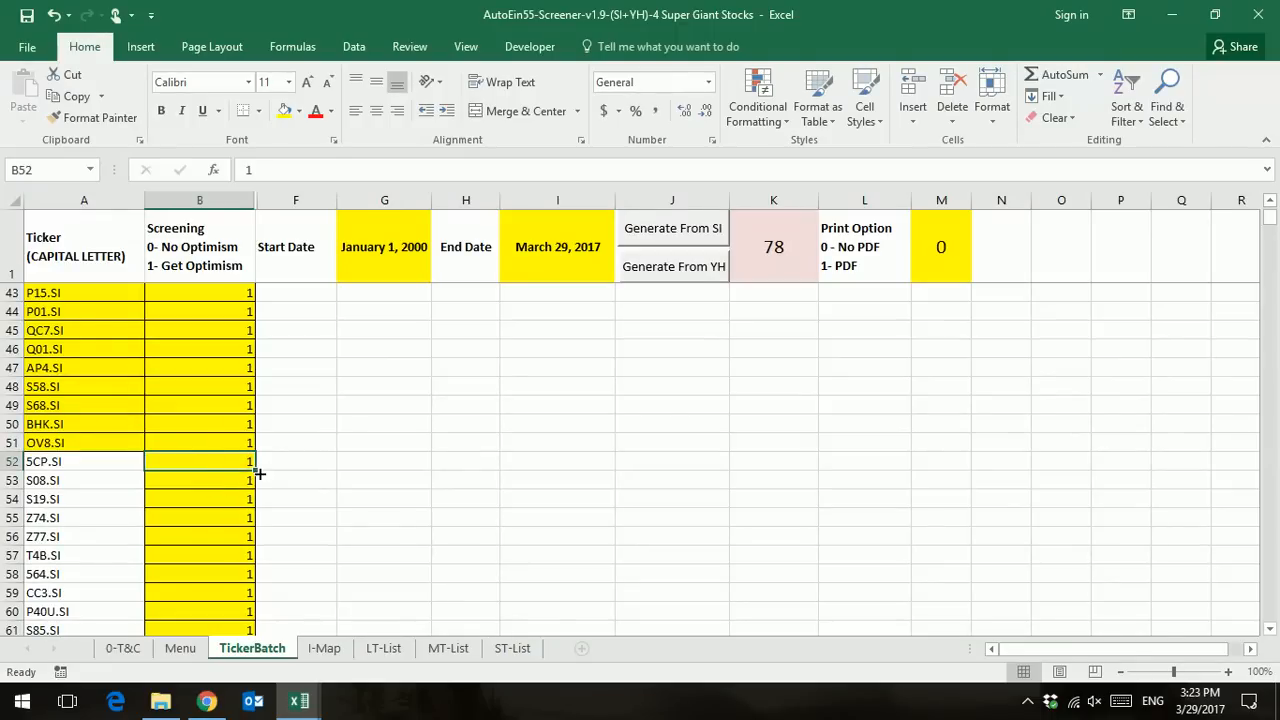
pyautogui.write('0')
pyautogui.press('Return')
pyautogui.write('0')
pyautogui.press('Return')
pyautogui.press('Up')
pyautogui.press('Up')
pyautogui.moveTo(245, 479); pyautogui.dragTo(246, 600)
pyautogui.click(214, 488)
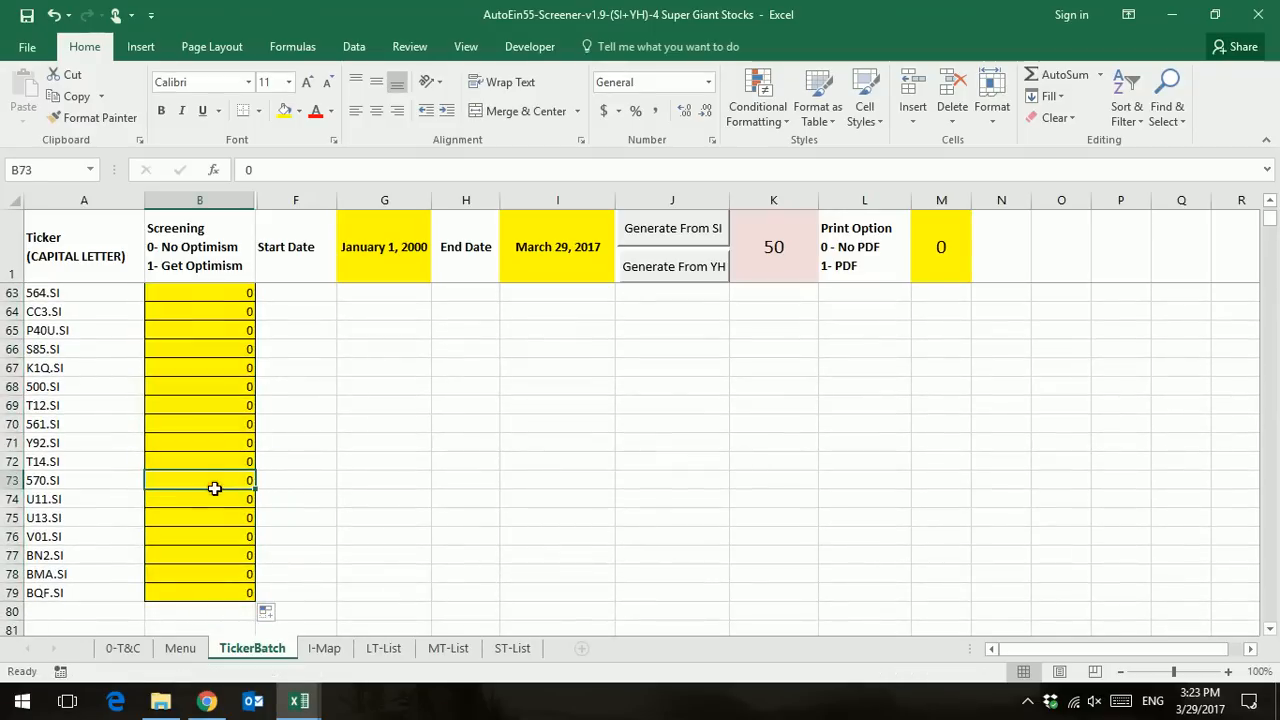
pyautogui.scroll(20, 214, 488)
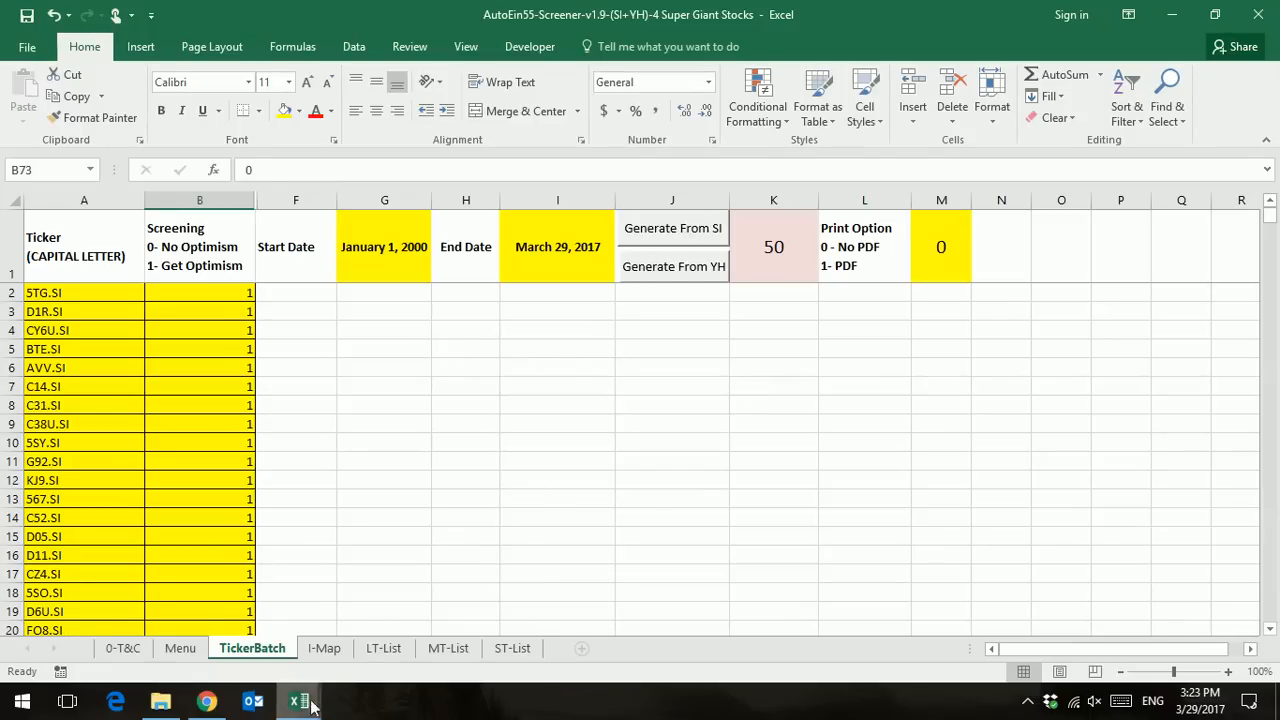
pyautogui.moveTo(303, 705)
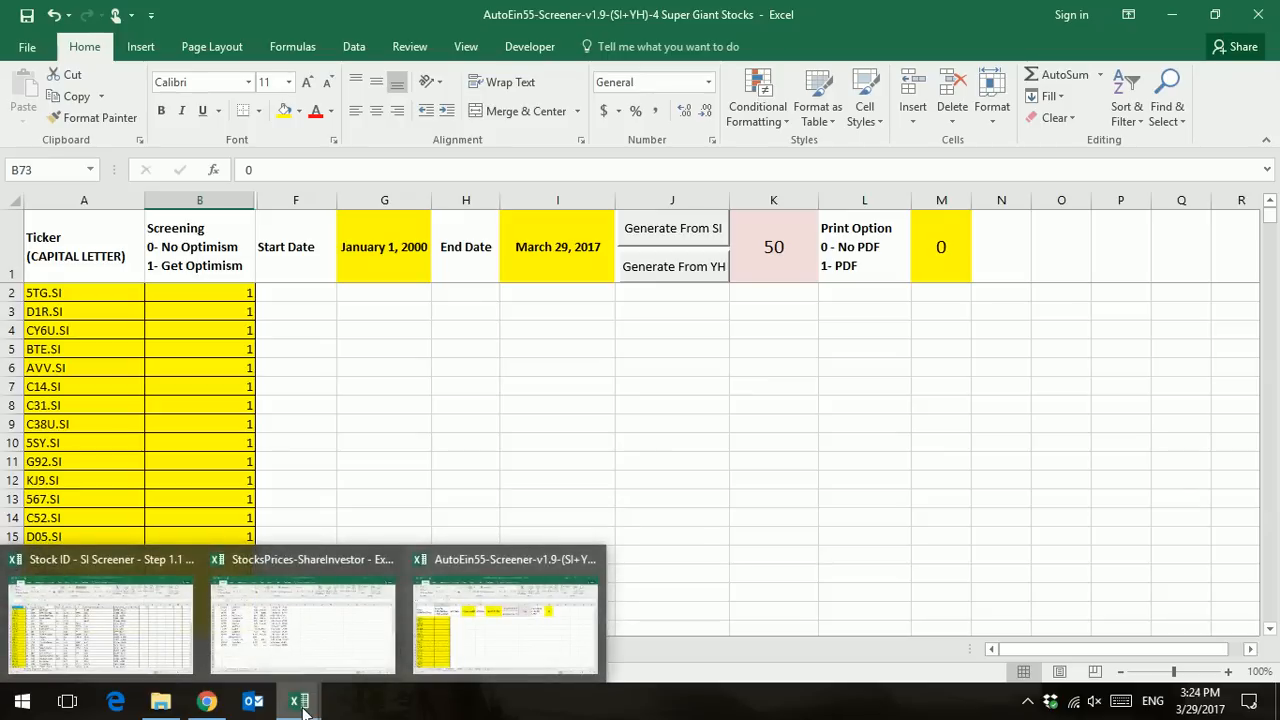
pyautogui.moveTo(207, 702)
pyautogui.click(283, 630)
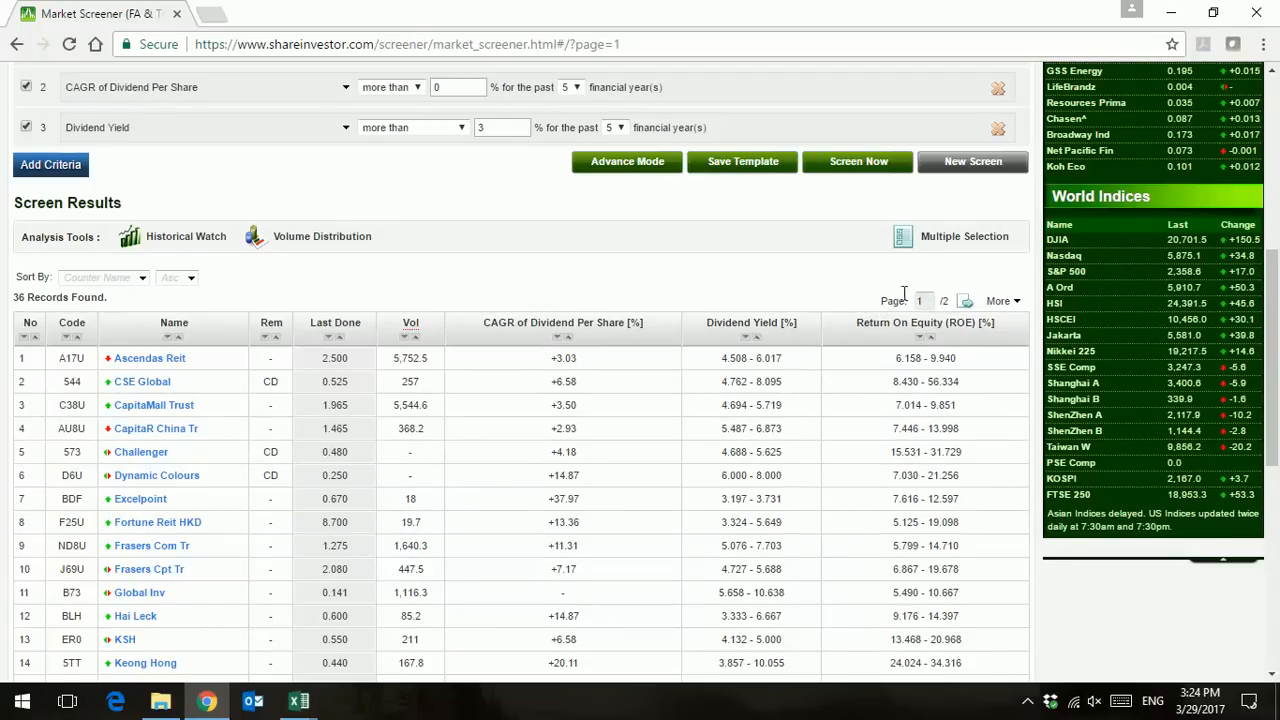
pyautogui.click(1011, 303)
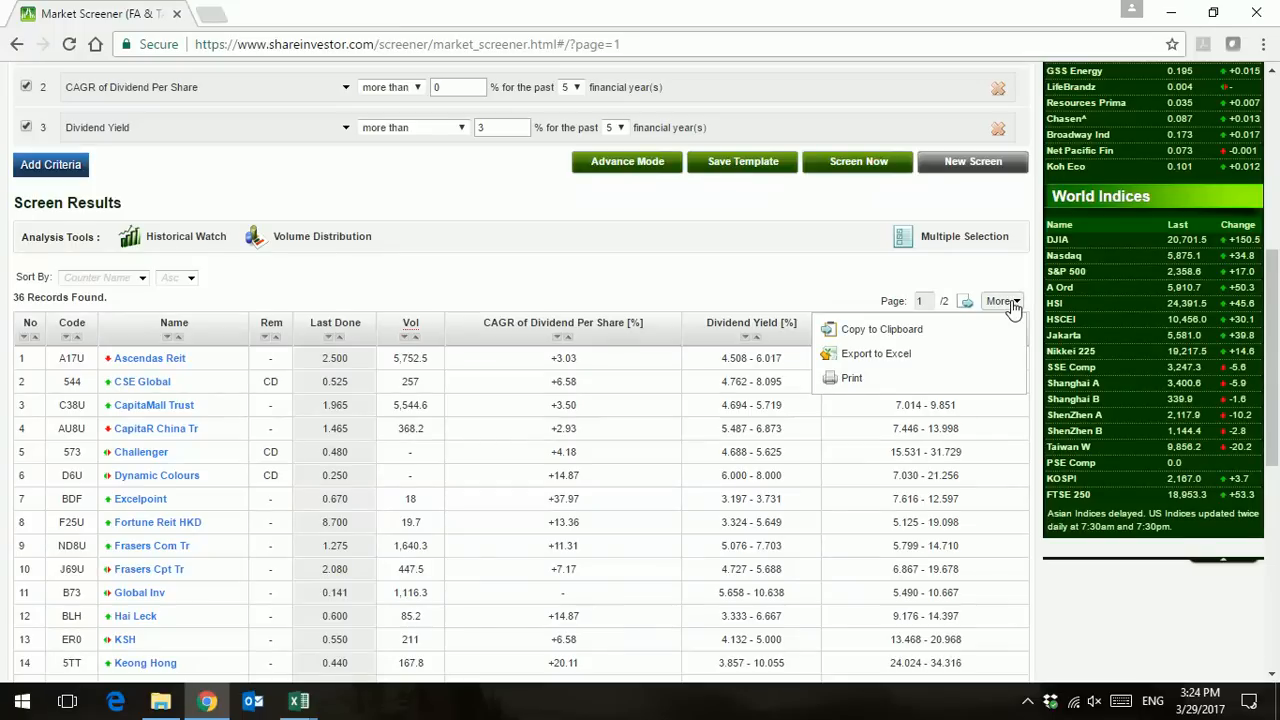
pyautogui.click(878, 356)
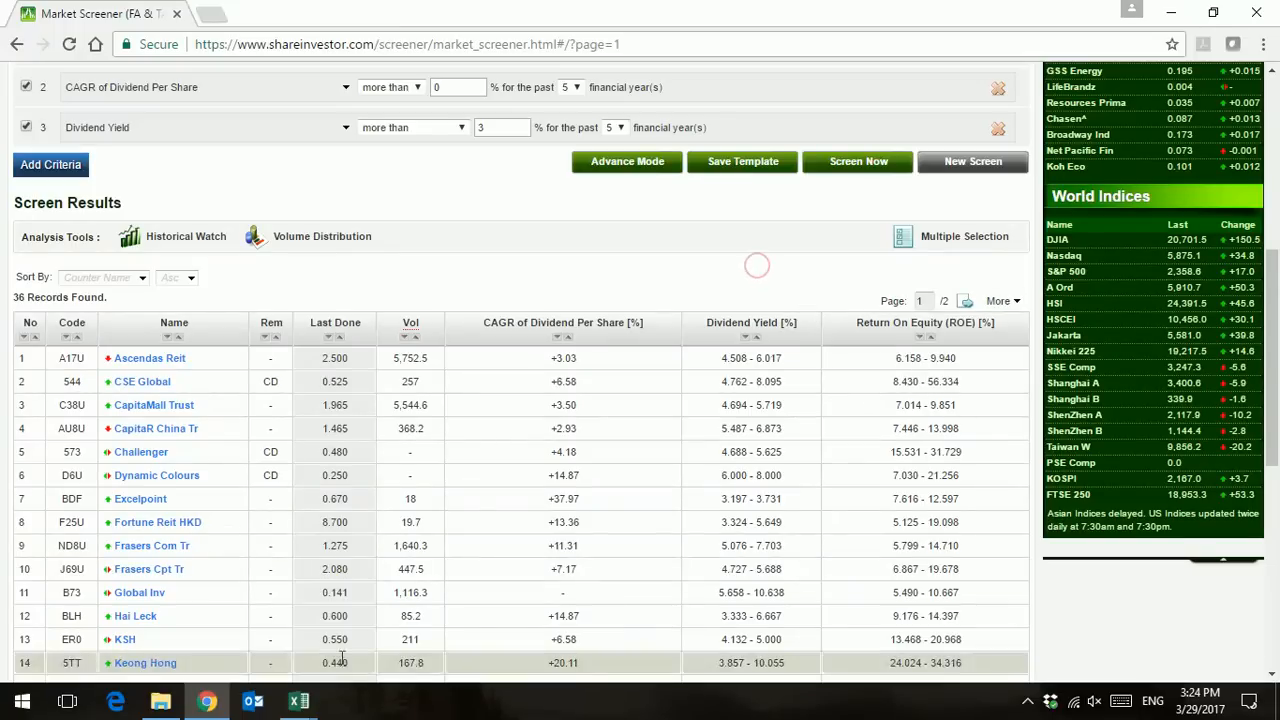
# - Switch to the Step 1.1 - Growth Stocks (SGX) Stock ID workbook in Excel and clear the stock data in B2:I79
pyautogui.moveTo(298, 700)
pyautogui.click(92, 666)
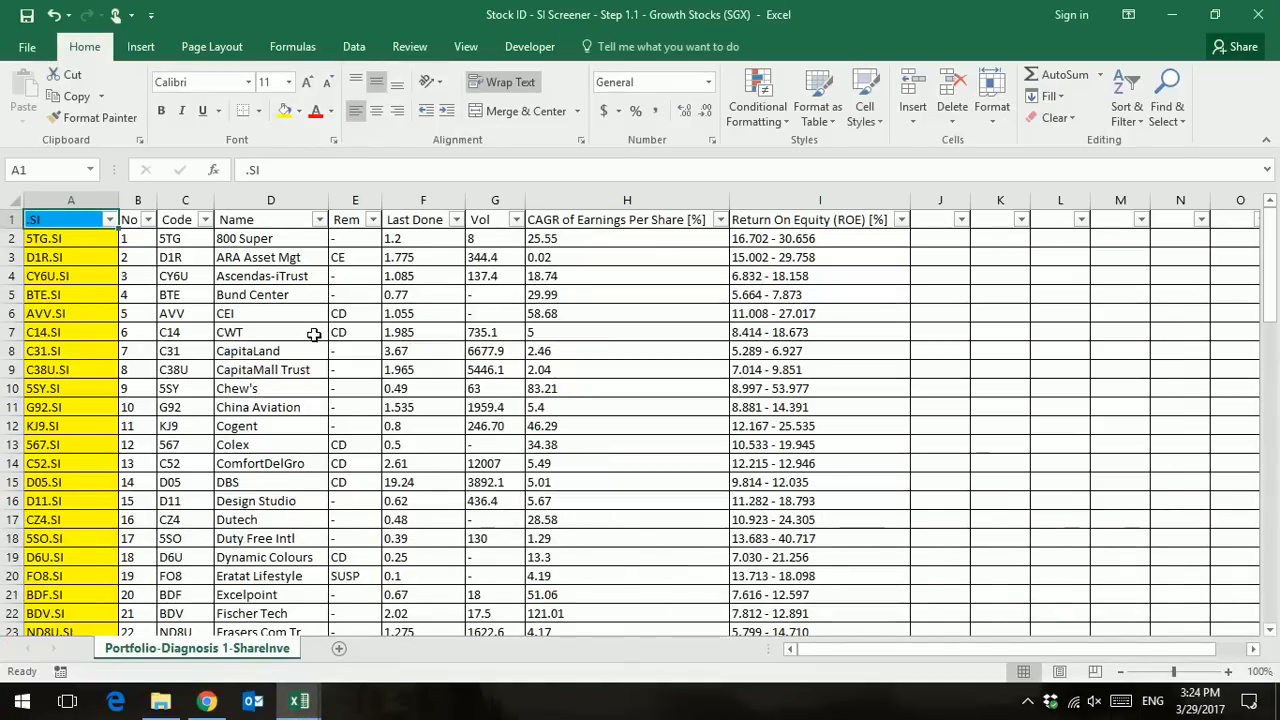
pyautogui.click(142, 242)
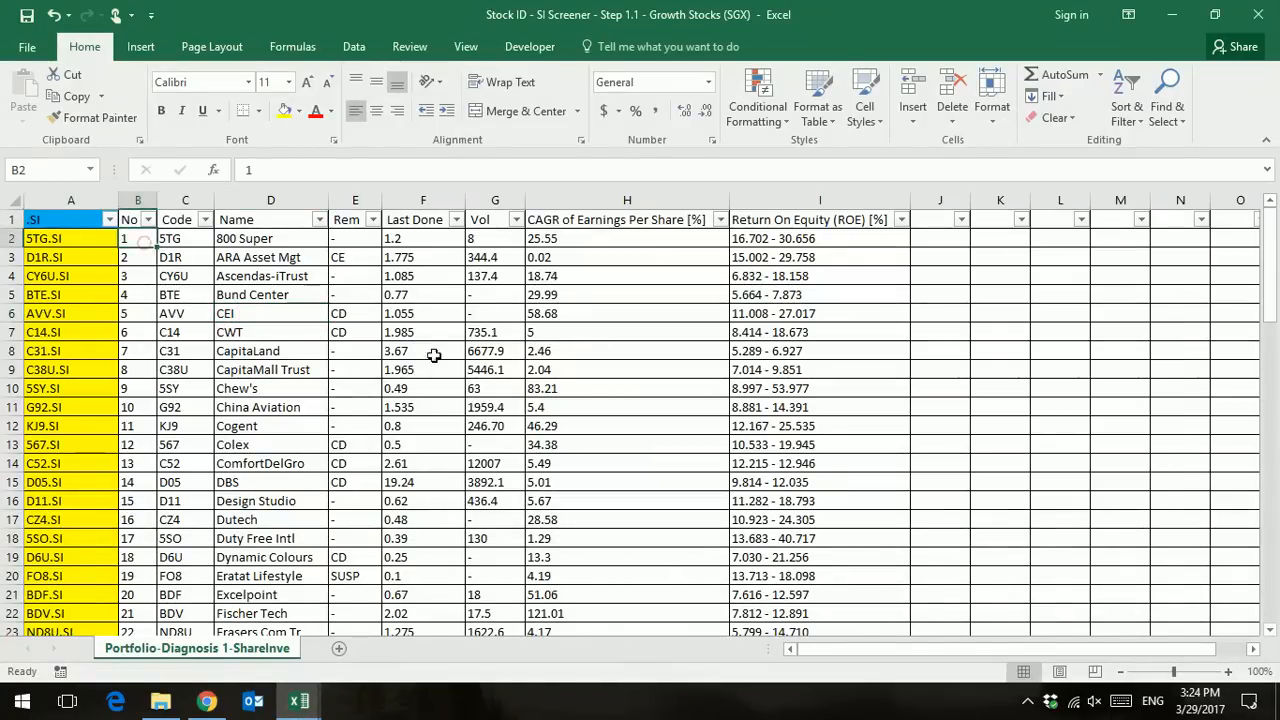
pyautogui.scroll(-20, 527, 402)
pyautogui.scroll(16, 527, 402)
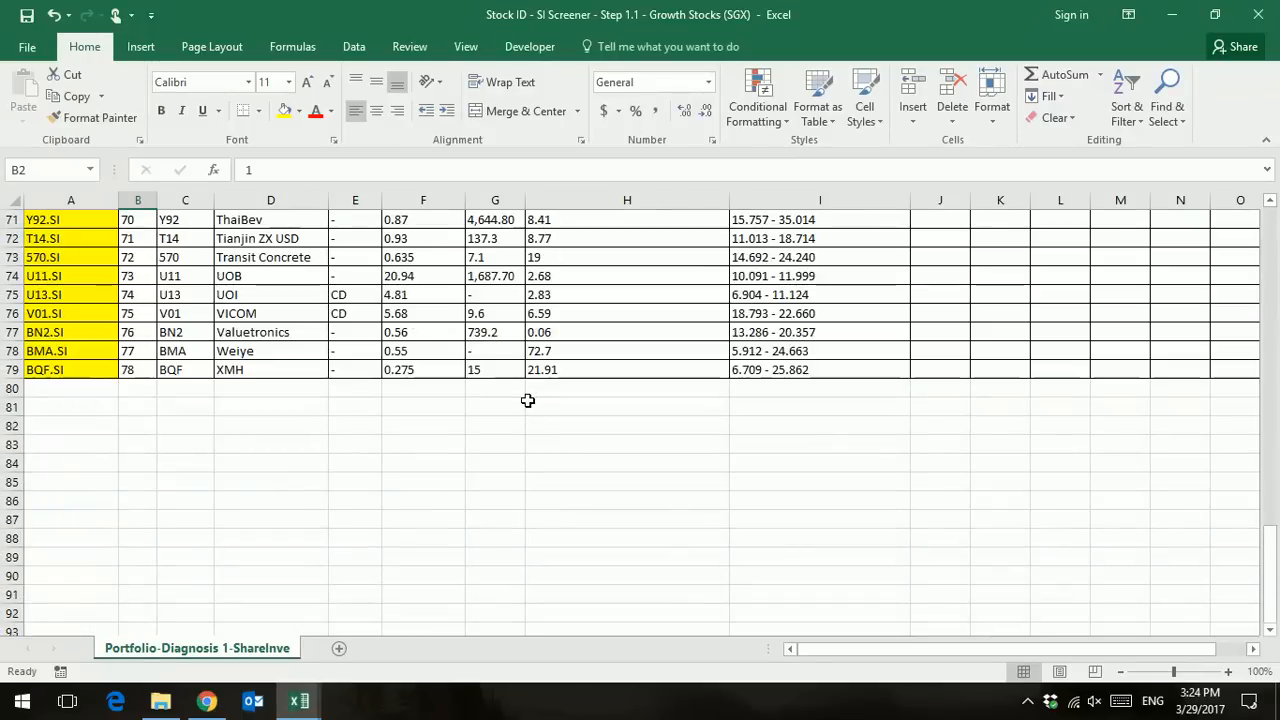
pyautogui.keyDown('shift'); pyautogui.click(834, 370); pyautogui.keyUp('shift')
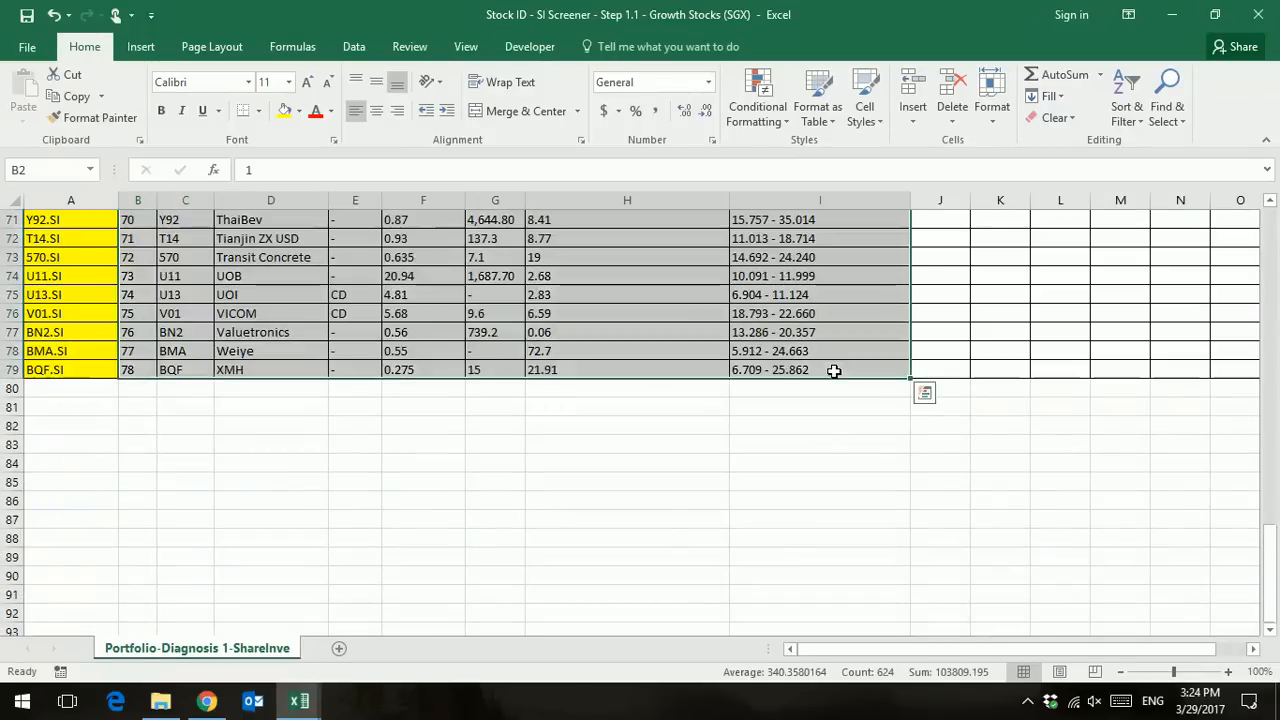
pyautogui.scroll(20, 834, 370)
pyautogui.click(718, 370)
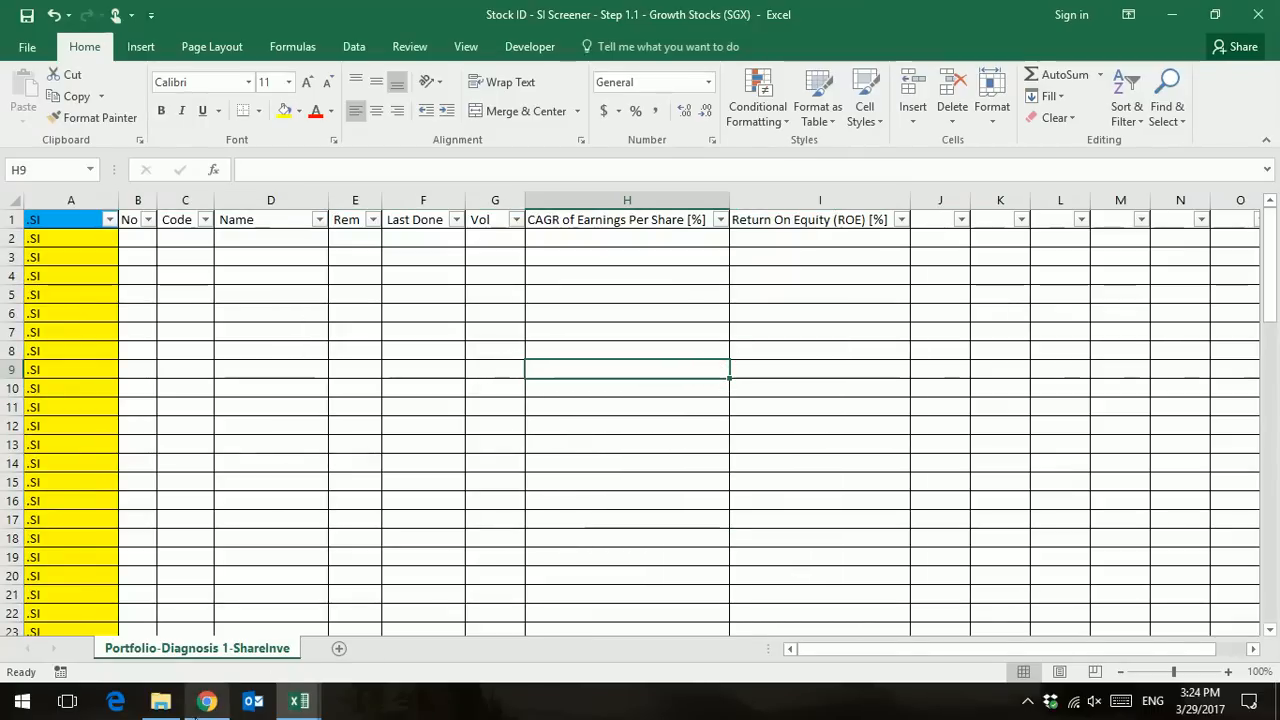
# - Close the previously exported StocksPrices-ShareInvestor workbook in Excel before exporting the dividend results
pyautogui.click(207, 701)
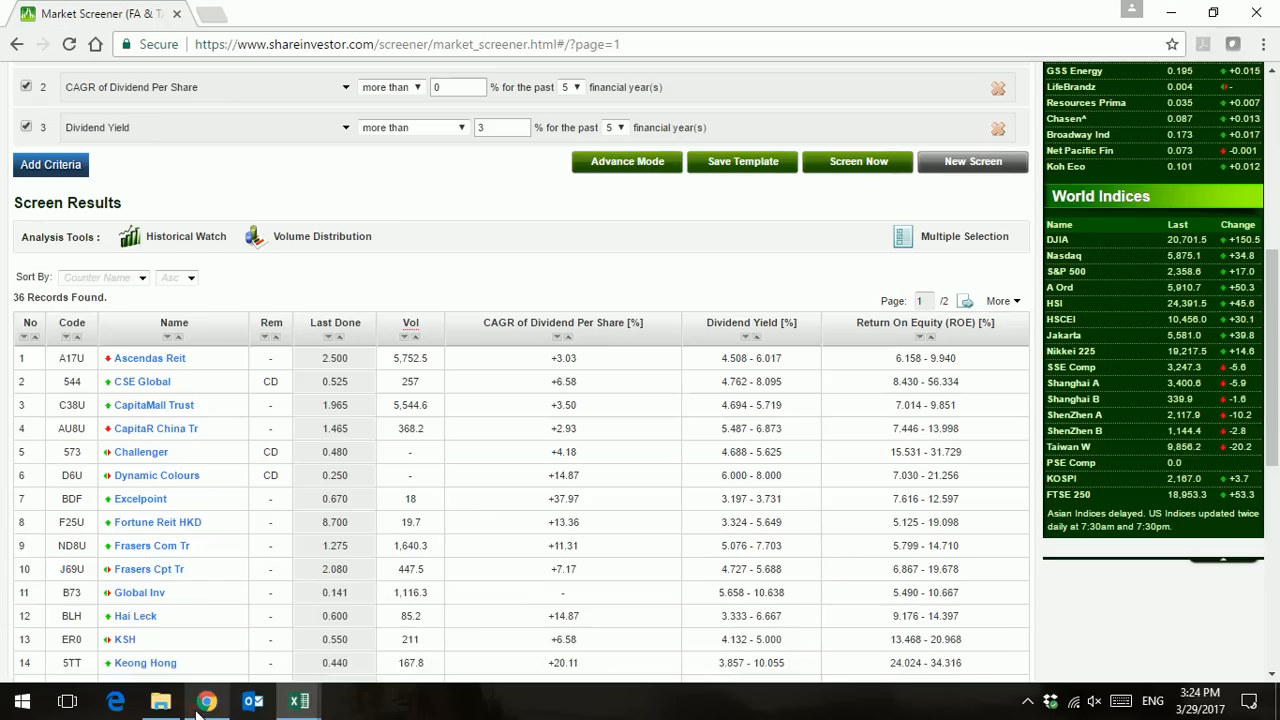
pyautogui.click(1000, 300)
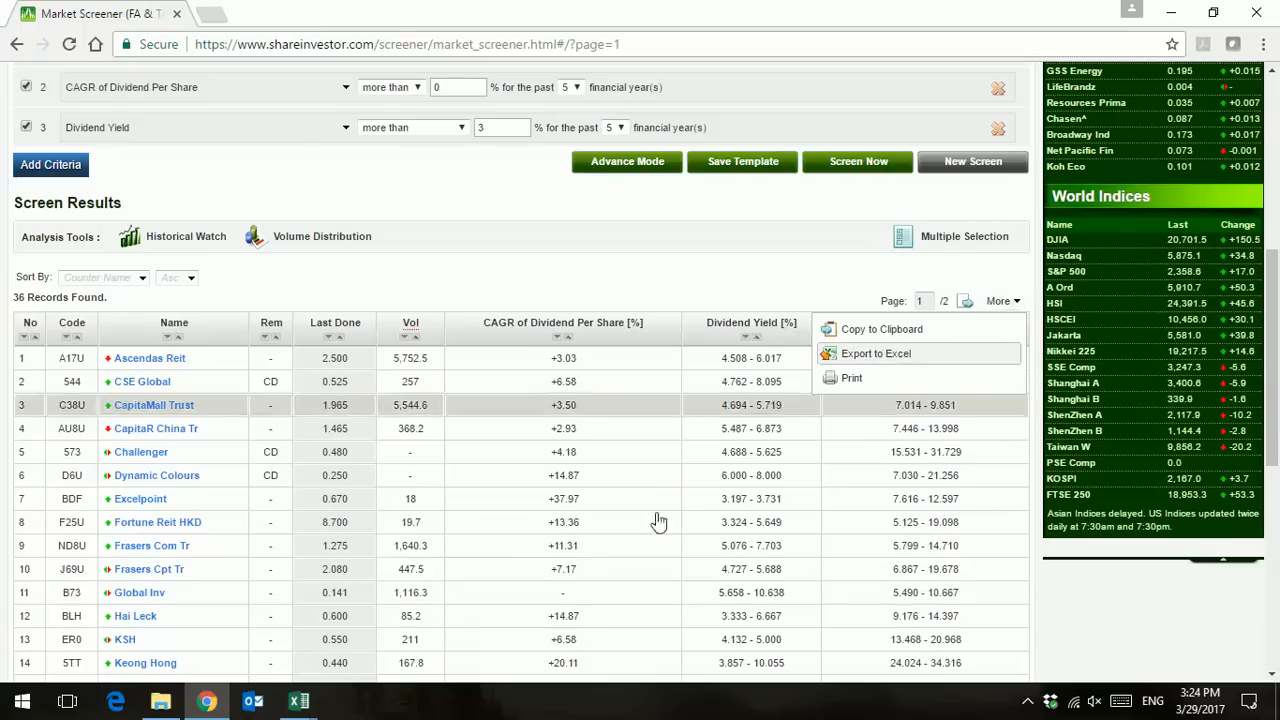
pyautogui.moveTo(299, 706)
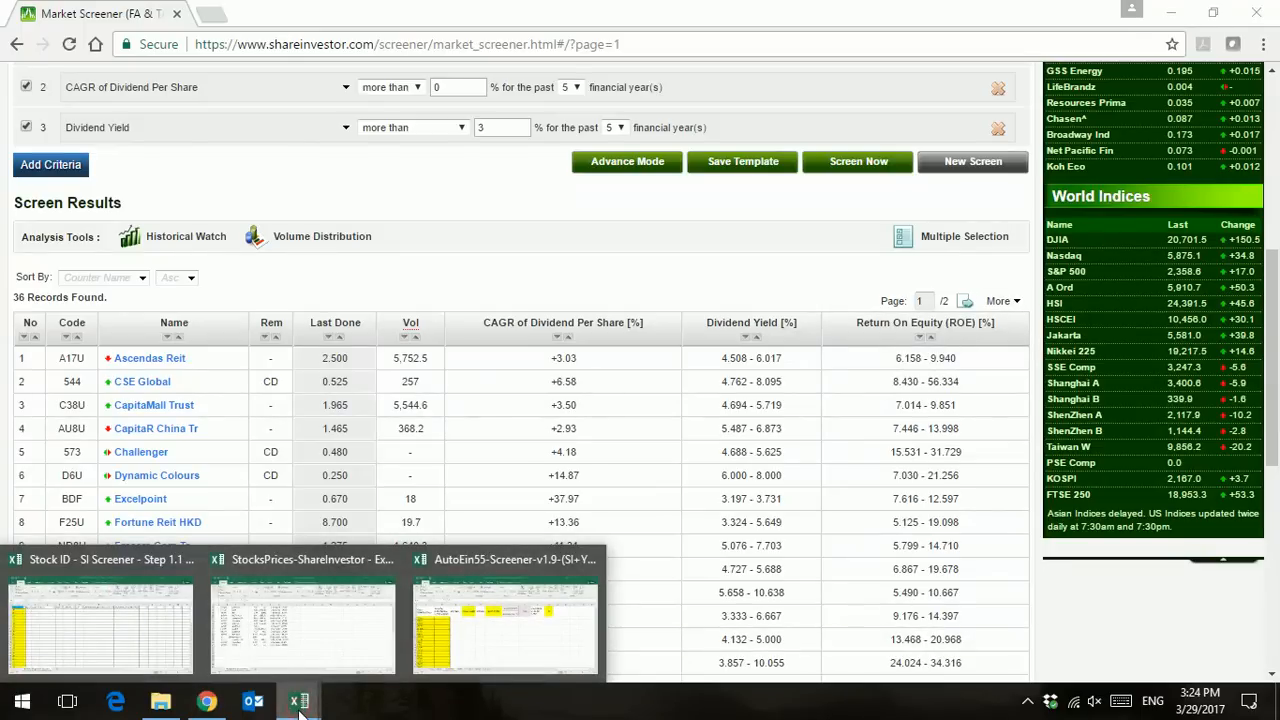
pyautogui.click(334, 635)
pyautogui.click(838, 263)
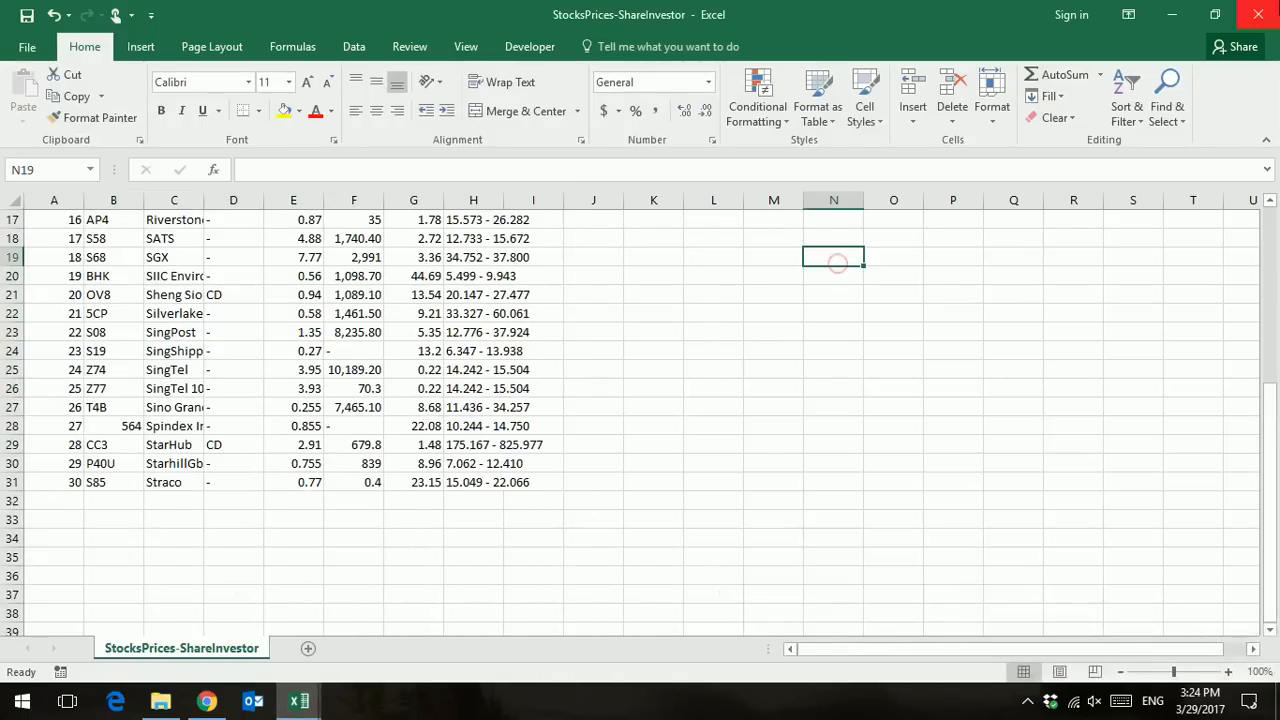
pyautogui.hotkey('ctrl', 'Tab')
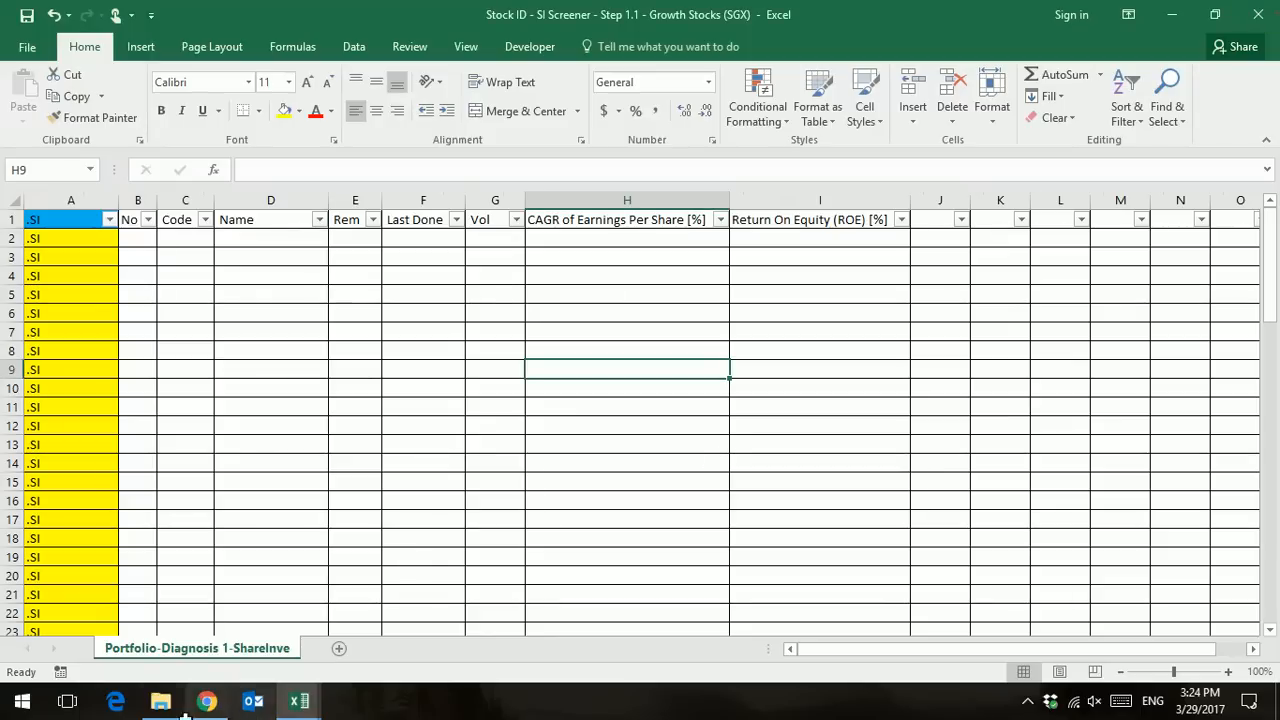
# - Return to Chrome and export the dividend screen results to Excel as StocksPrices-ShareInvestor in the Auto Software folder, replacing the existing file
pyautogui.click(209, 706)
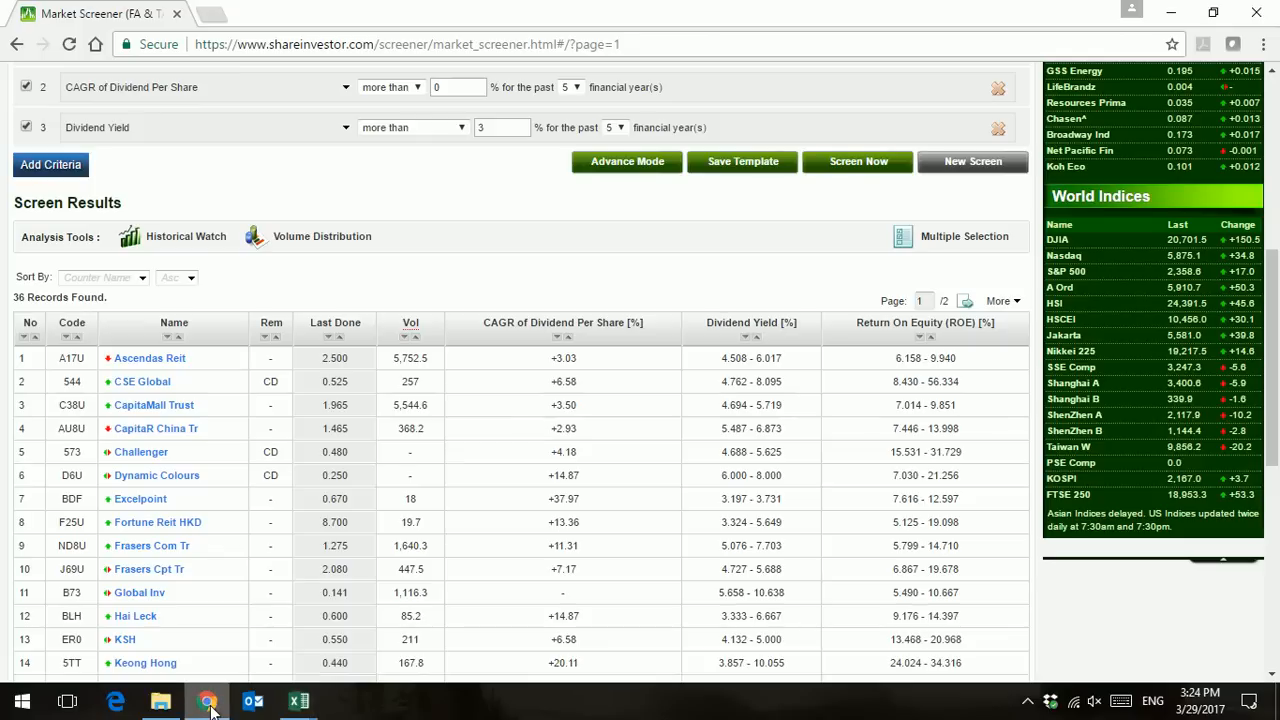
pyautogui.click(1012, 304)
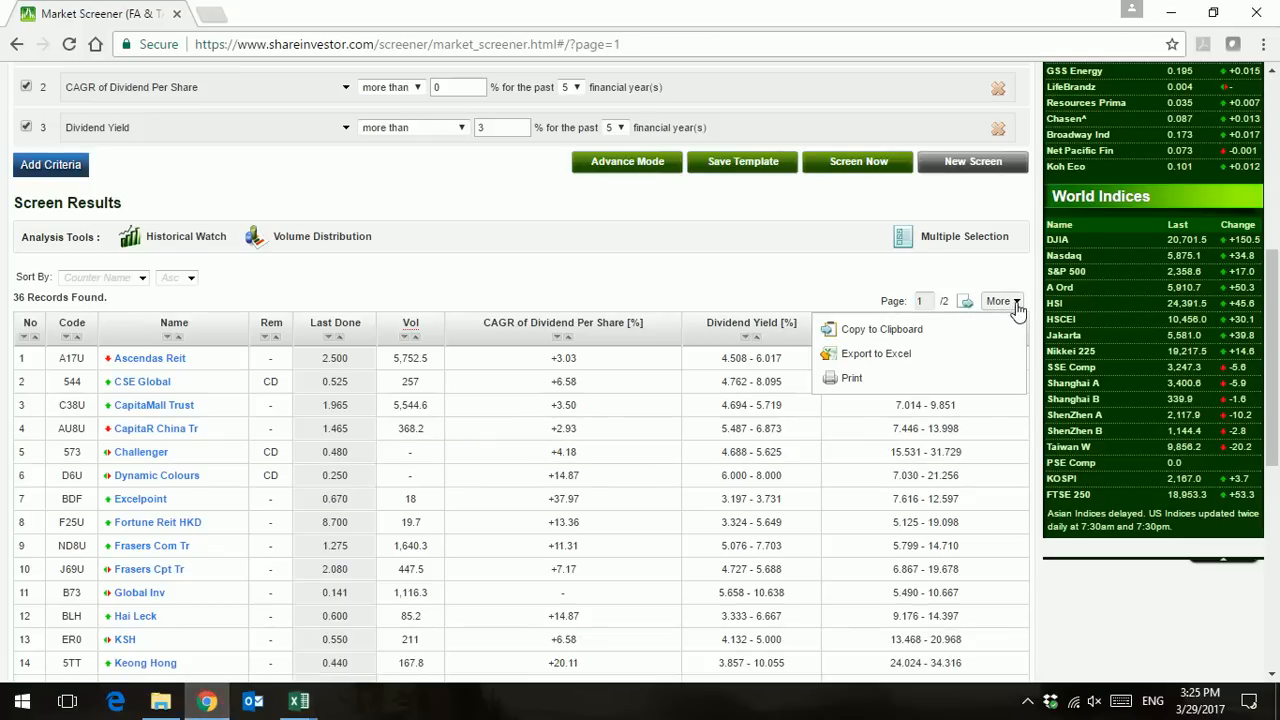
pyautogui.click(901, 355)
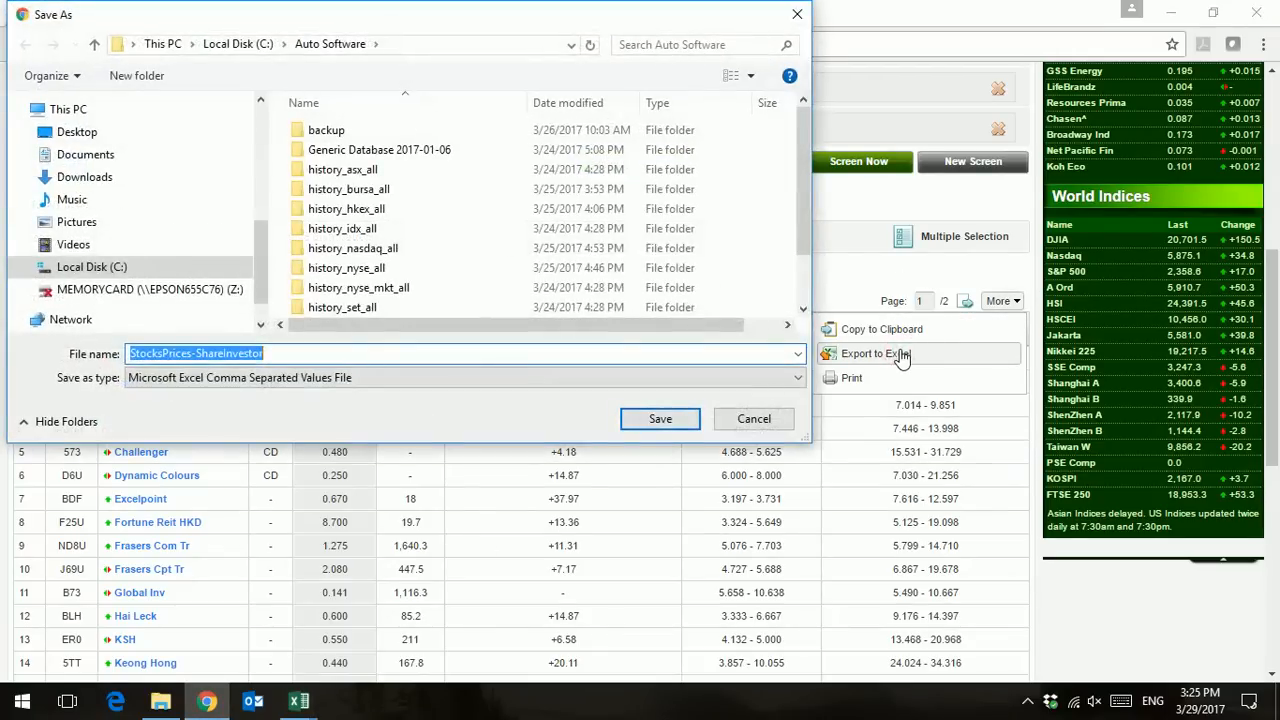
pyautogui.click(660, 421)
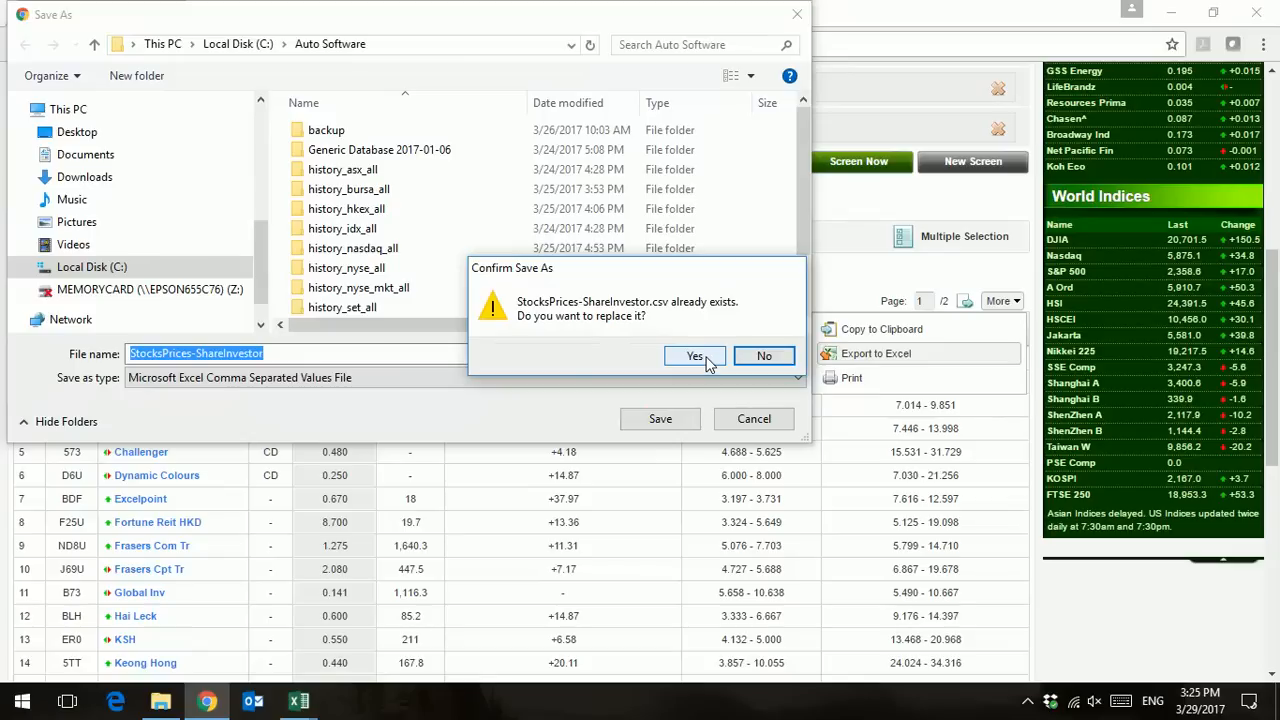
pyautogui.click(695, 356)
# - Switch to File Explorer and open the StocksPrices-ShareInvestor file from the Auto Software folder
pyautogui.click(161, 702)
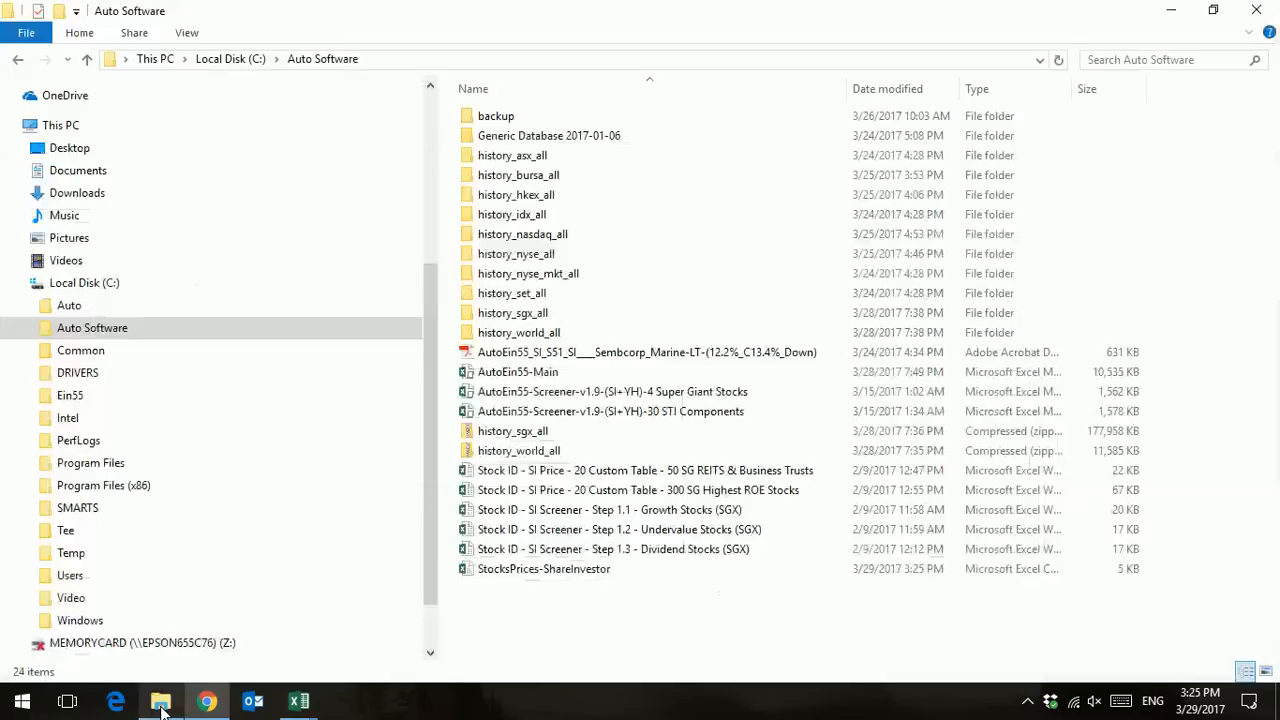
pyautogui.click(582, 572)
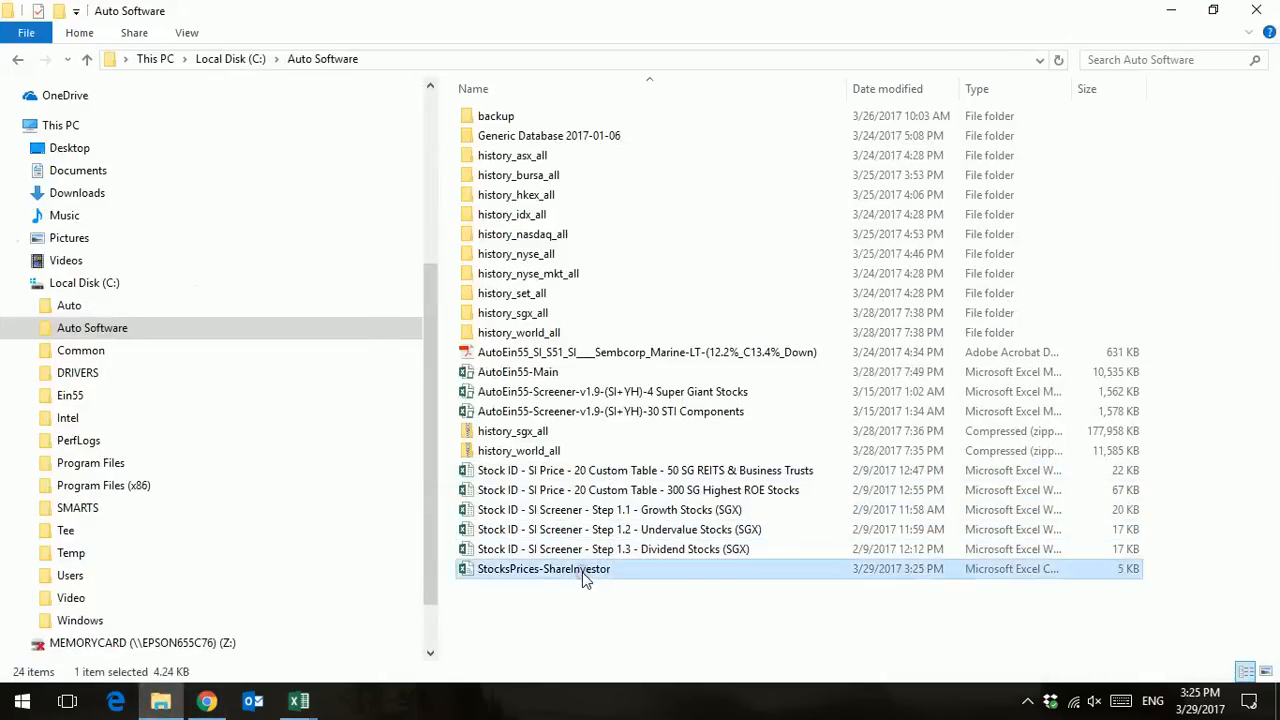
pyautogui.doubleClick(582, 572)
# - Copy the exported dividend stock rows in A2:J31 of the StocksPrices-ShareInvestor workbook
pyautogui.click(62, 241)
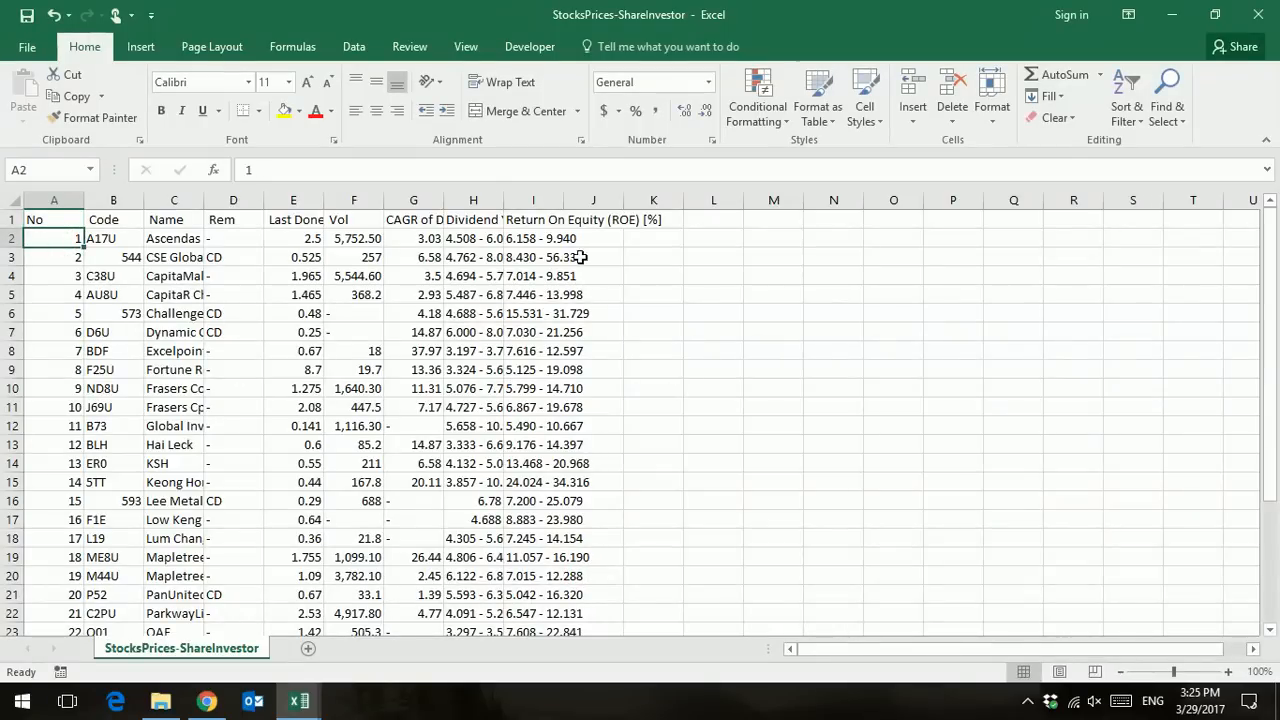
pyautogui.scroll(-7, 644, 432)
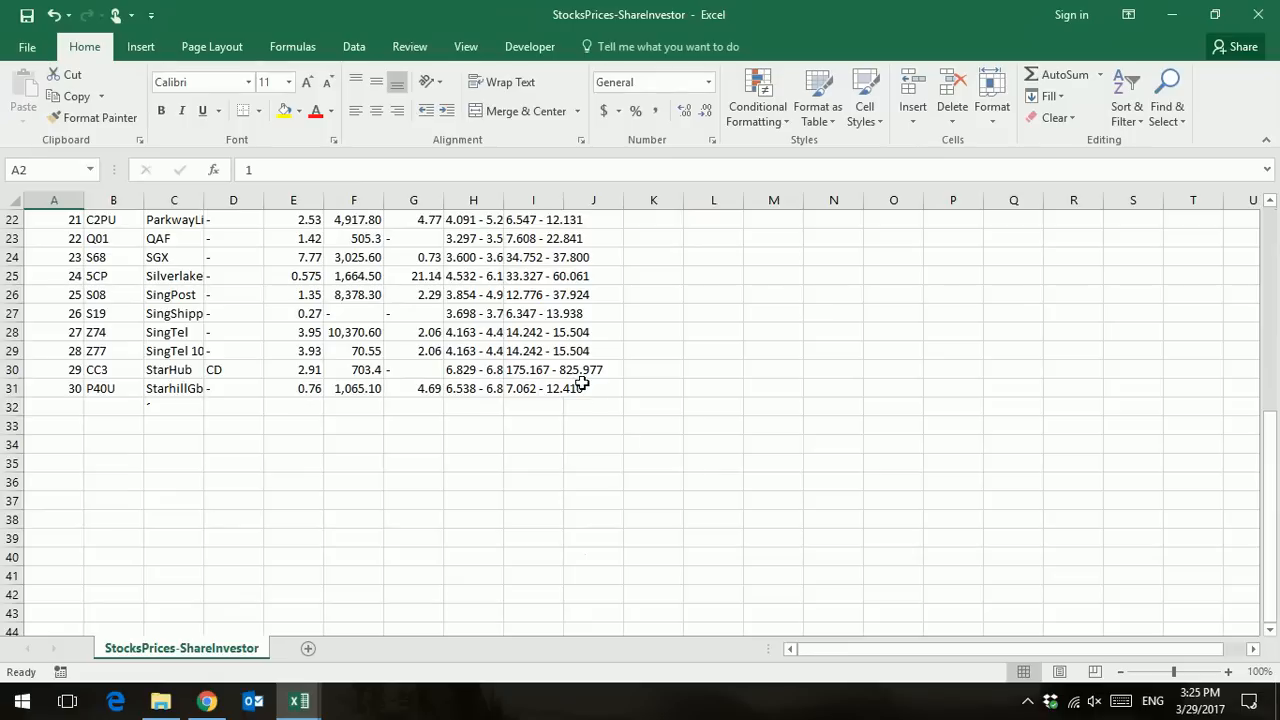
pyautogui.keyDown('shift'); pyautogui.click(594, 389); pyautogui.keyUp('shift')
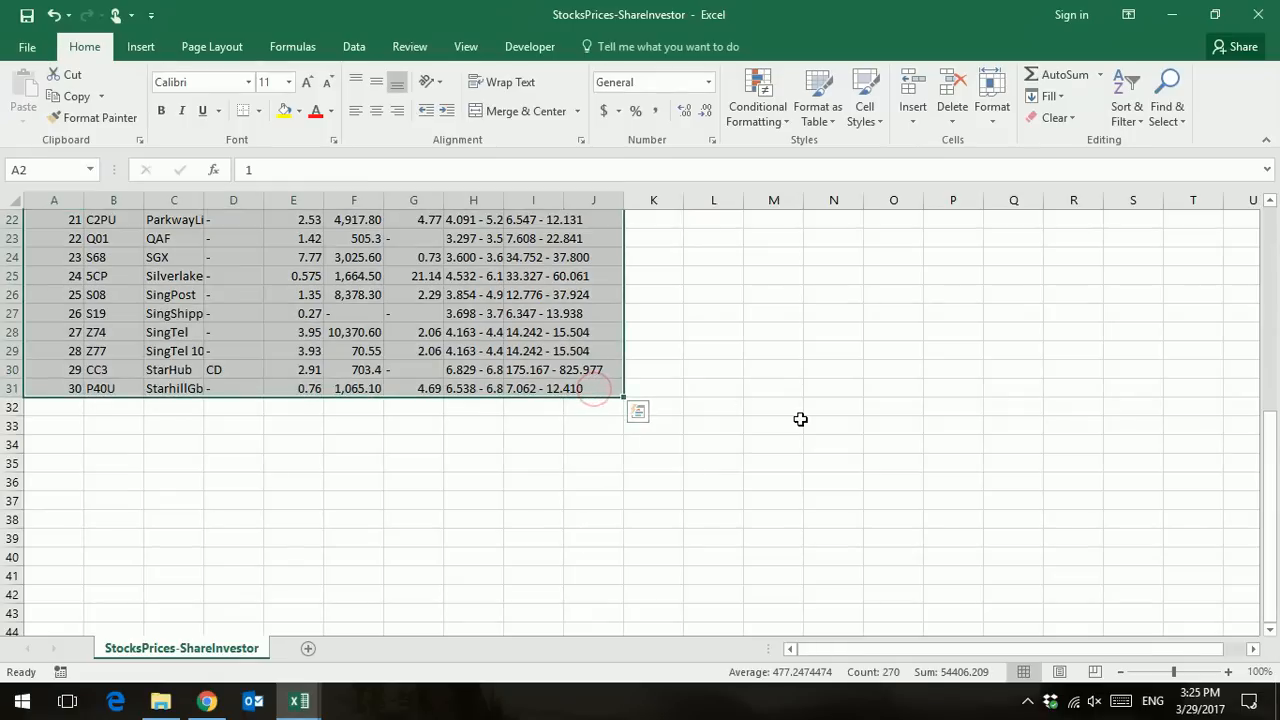
pyautogui.hotkey('ctrl', 'c')
pyautogui.scroll(7, 800, 420)
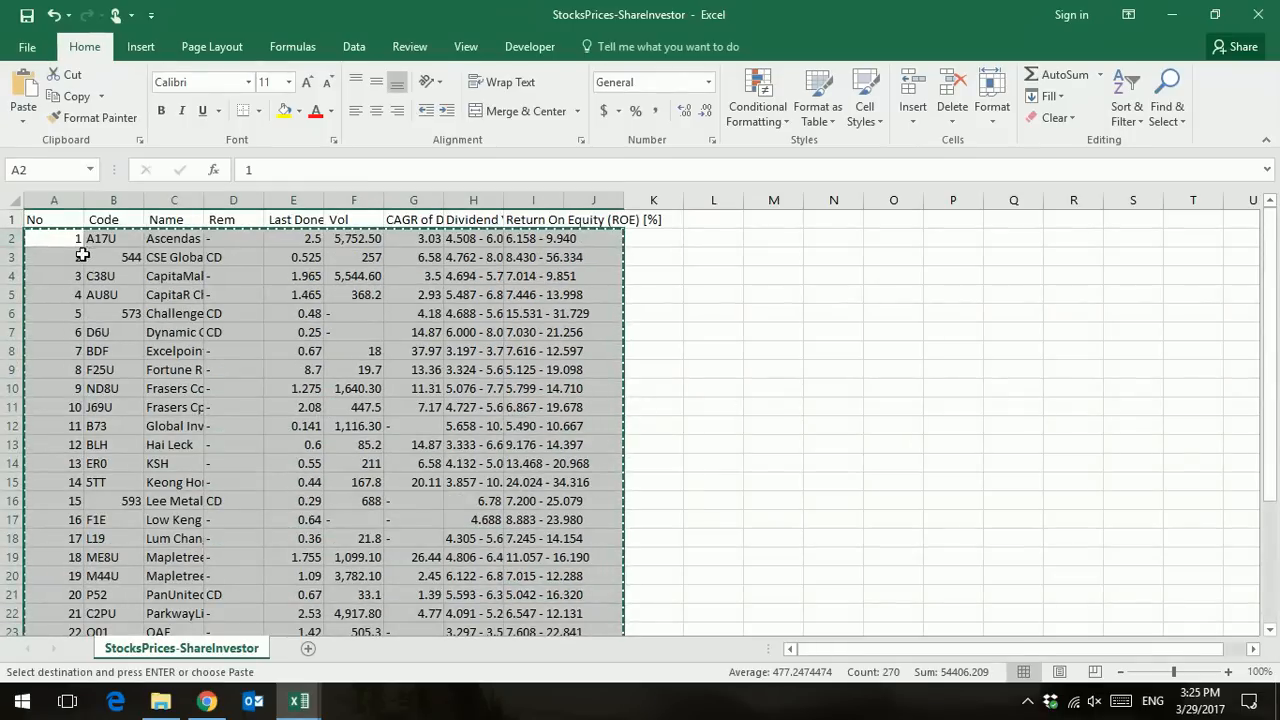
# - Switch to the Step 1.1 - Growth Stocks (SGX) workbook and paste the copied rows as values starting at cell B2
pyautogui.moveTo(305, 704)
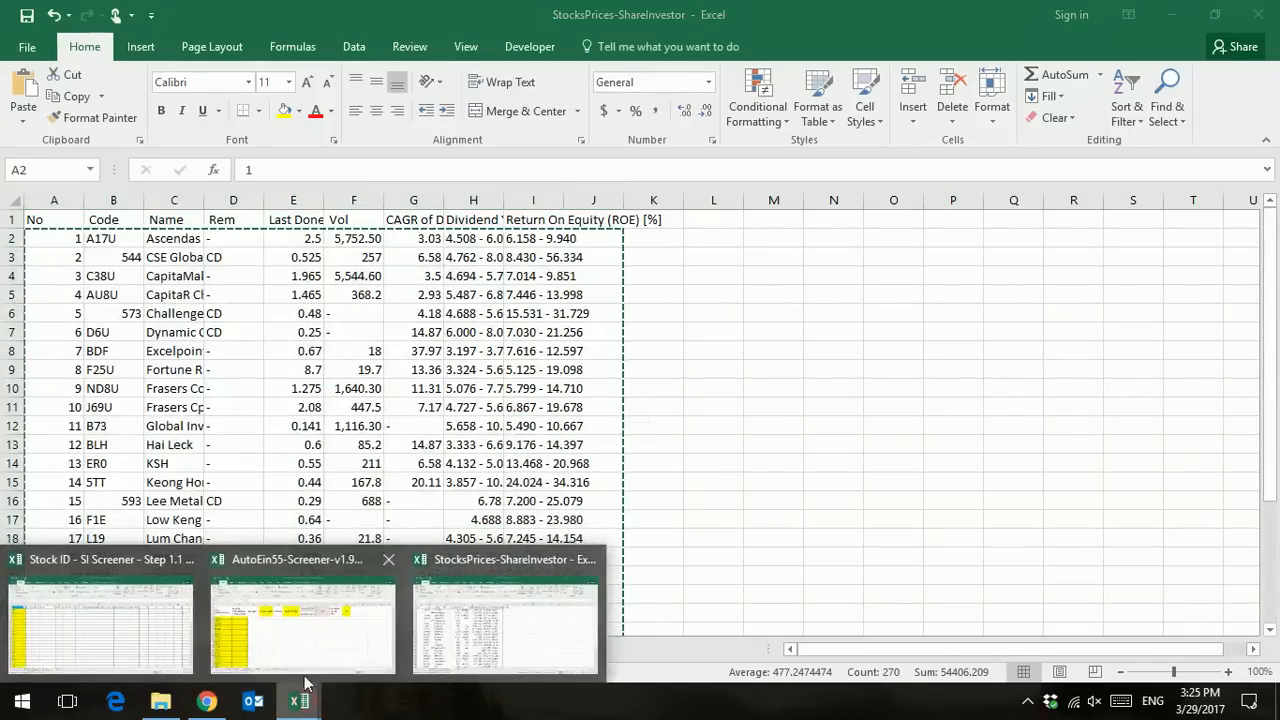
pyautogui.click(157, 640)
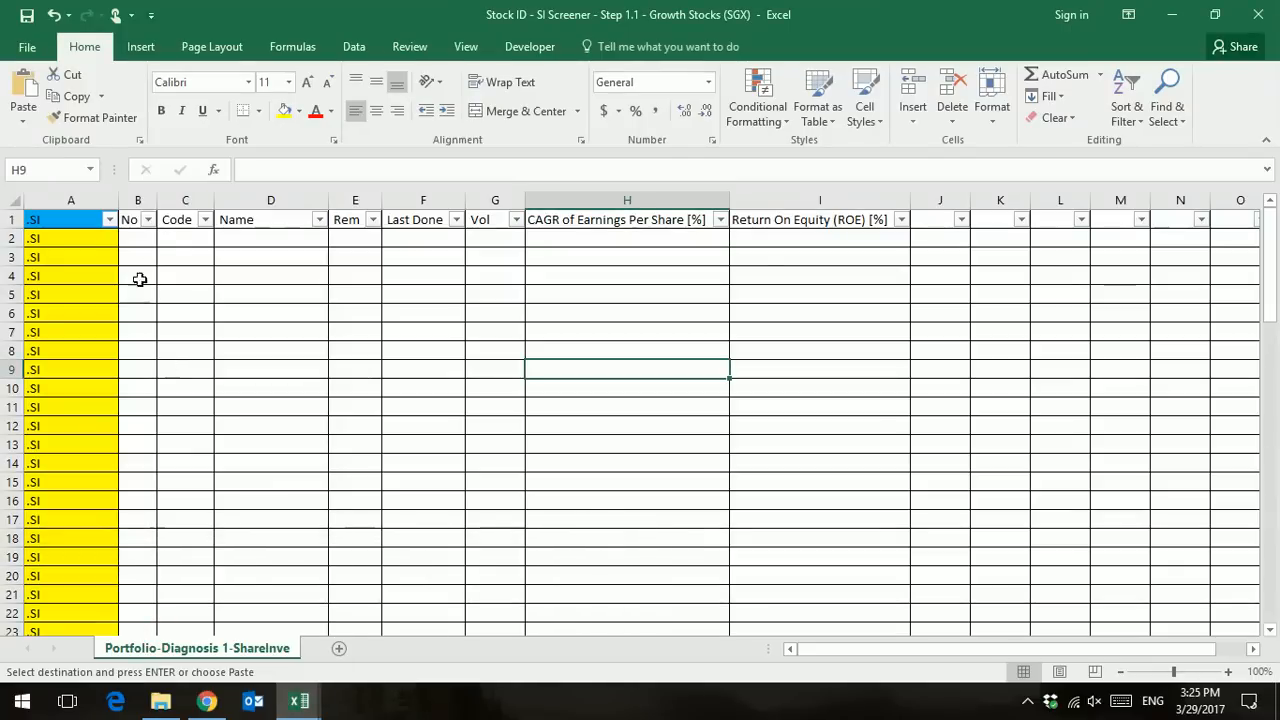
pyautogui.click(139, 240)
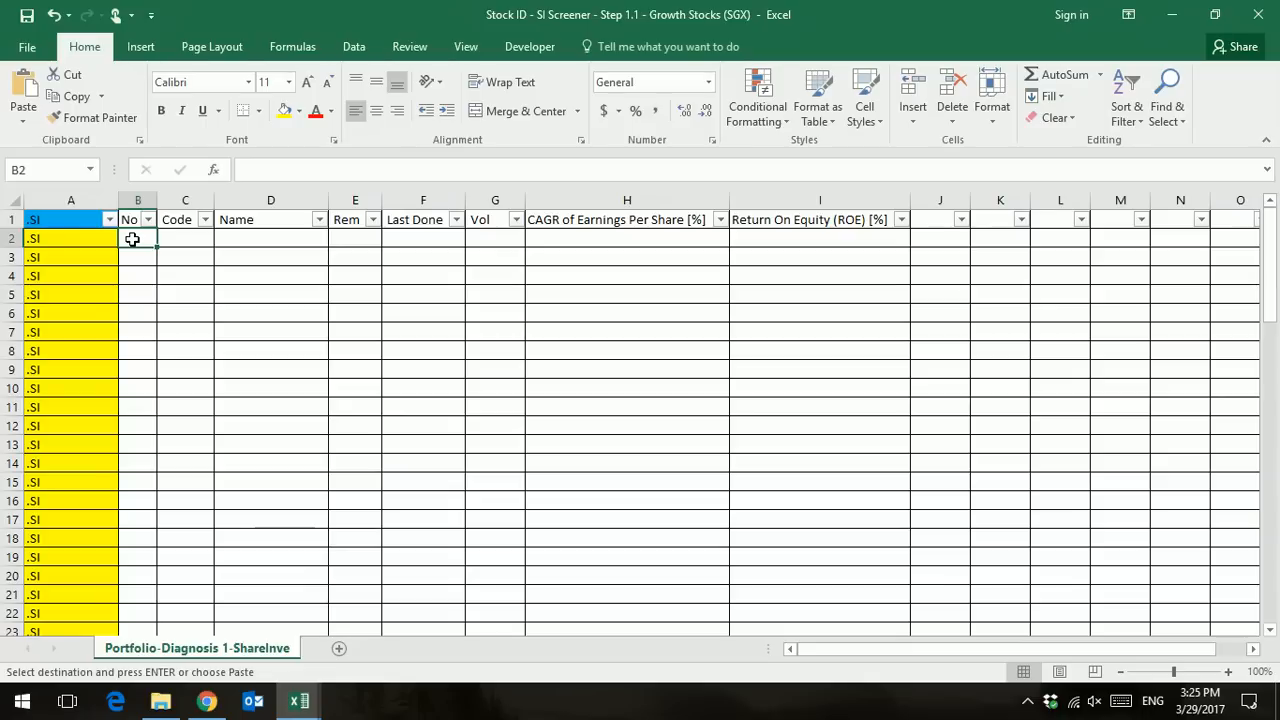
pyautogui.rightClick(132, 240)
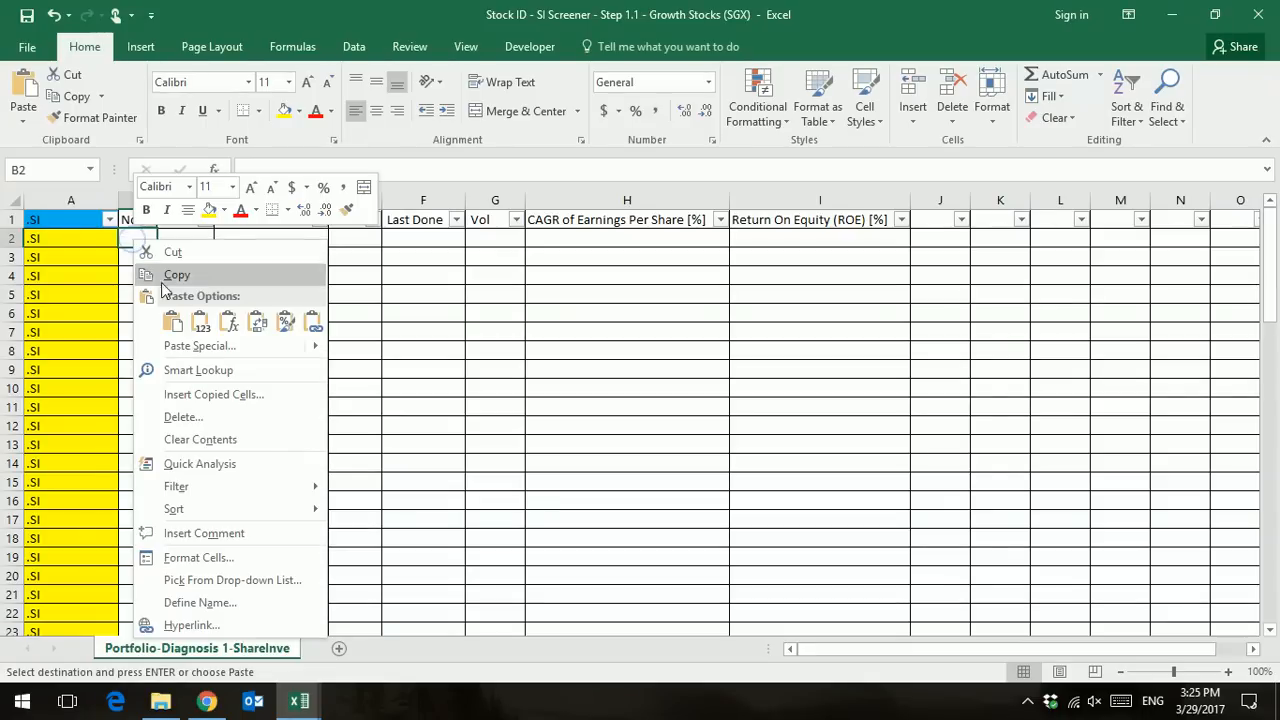
pyautogui.click(201, 324)
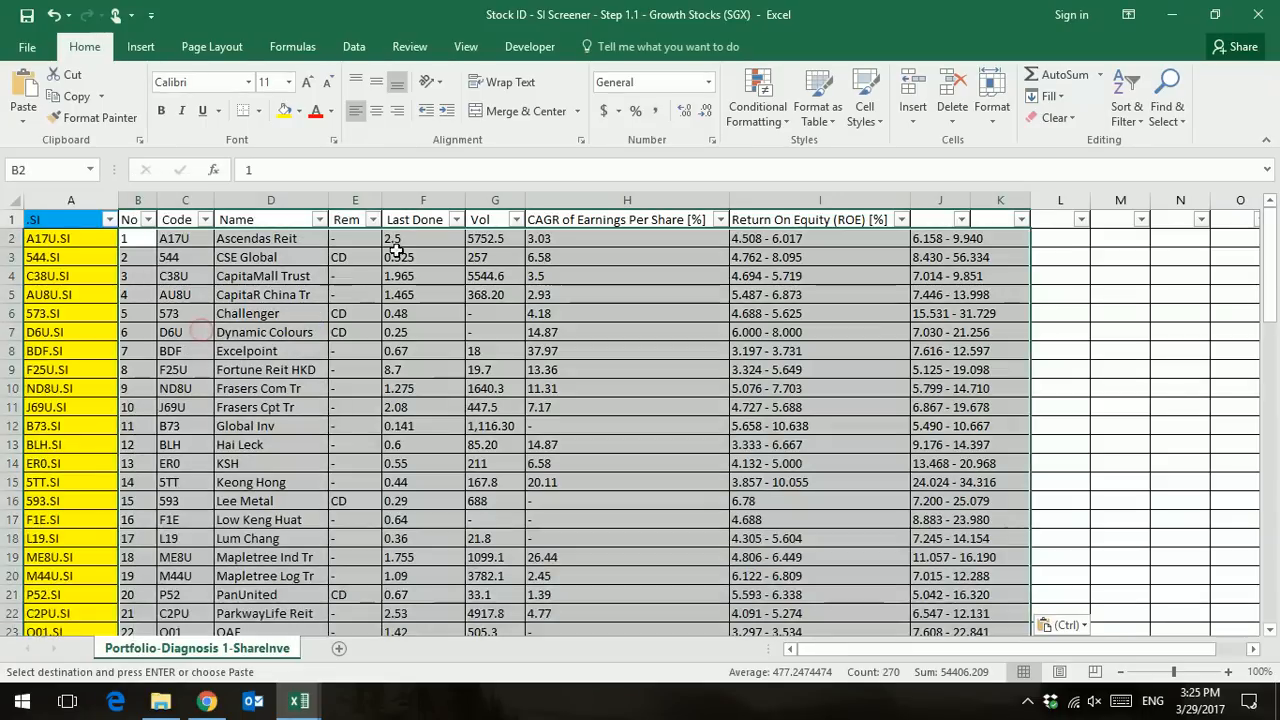
pyautogui.click(343, 367)
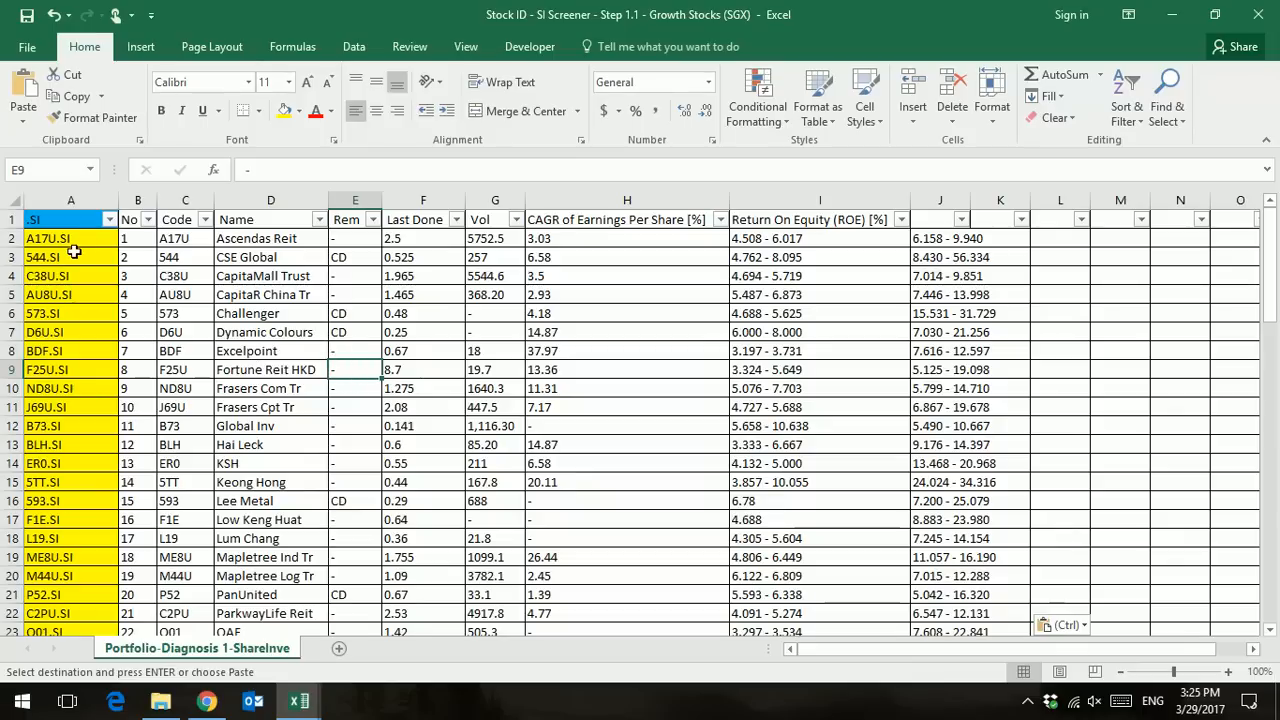
# - Check the ticker formula in column A, and fill it down from A31 to A145
pyautogui.click(73, 239)
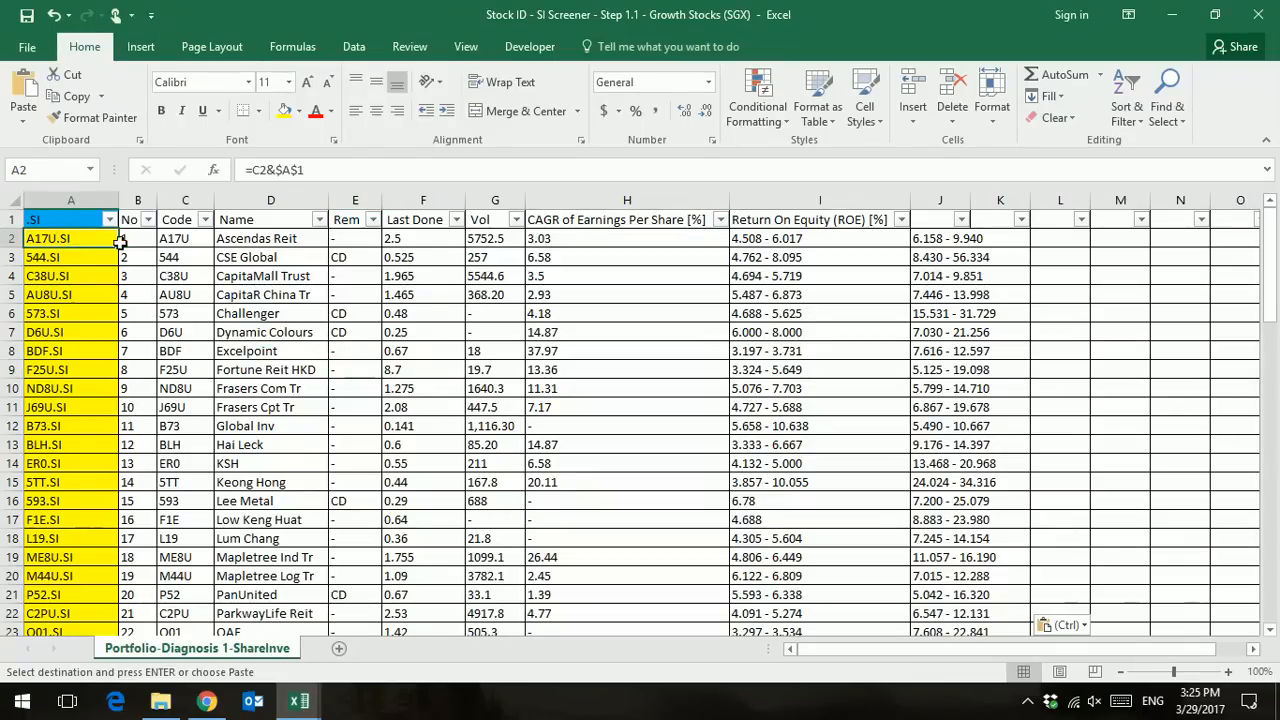
pyautogui.scroll(-8, 71, 495)
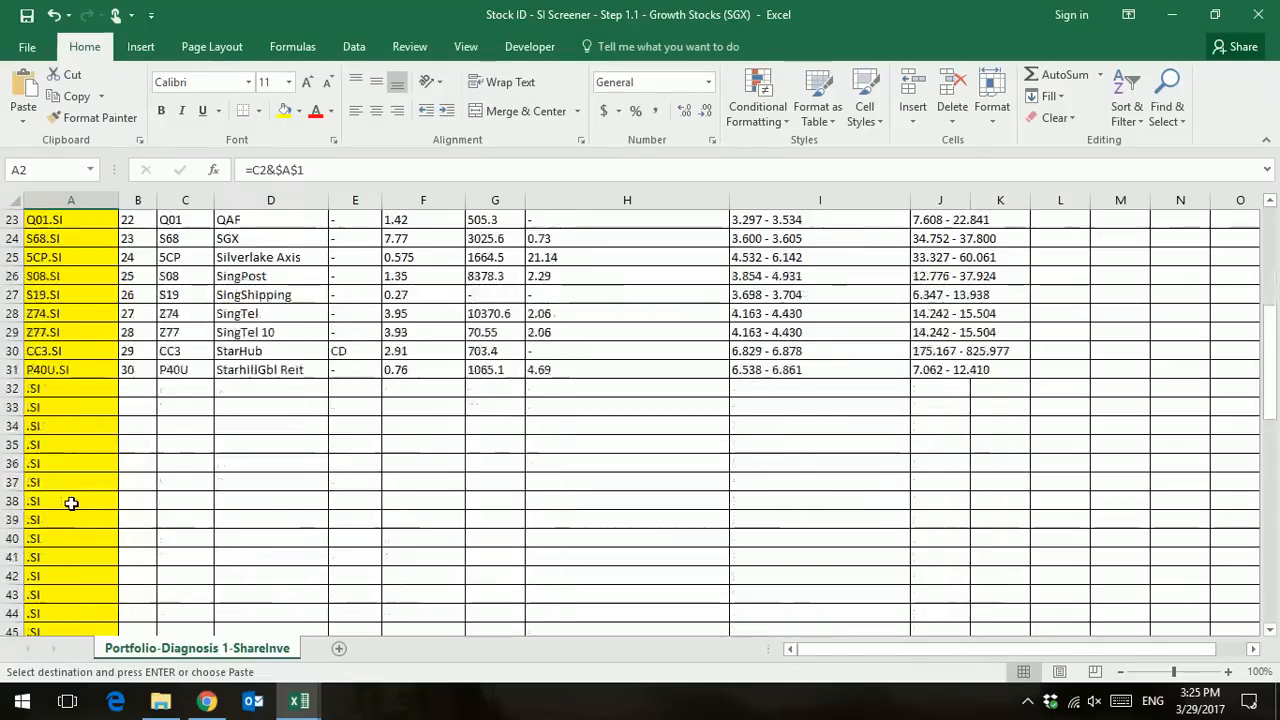
pyautogui.scroll(1, 71, 503)
pyautogui.click(88, 394)
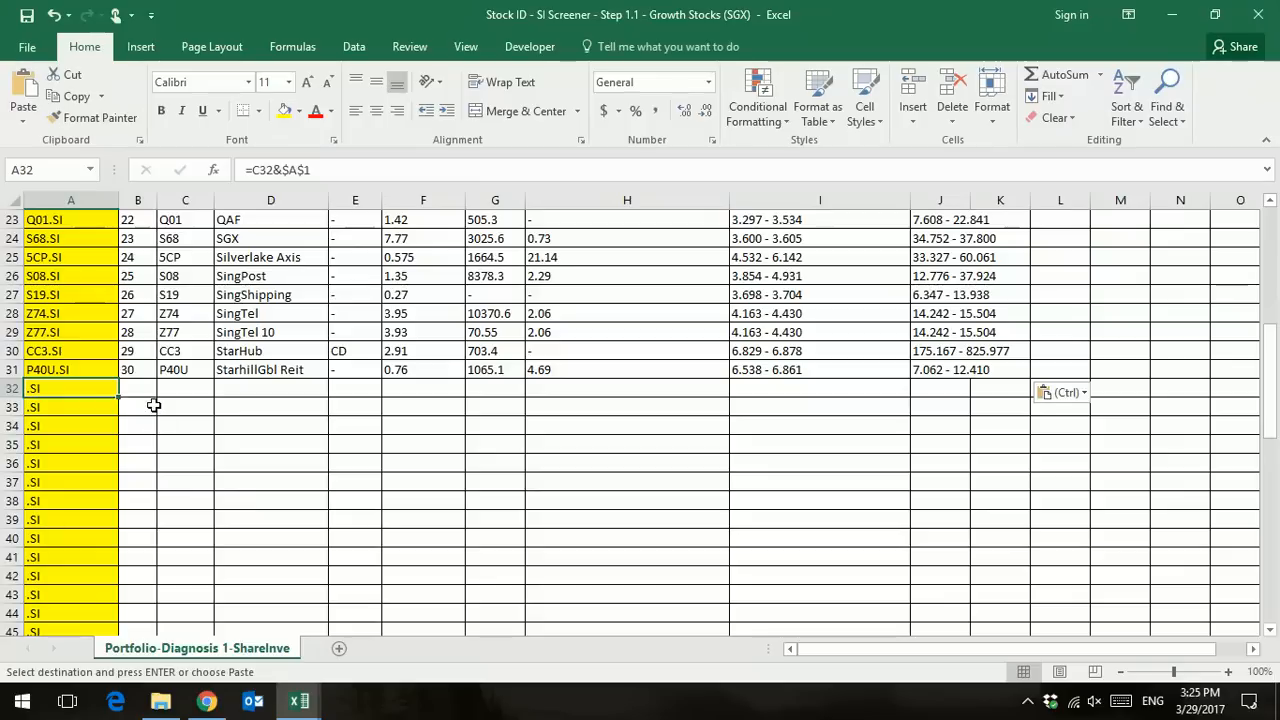
pyautogui.click(97, 348)
pyautogui.click(101, 370)
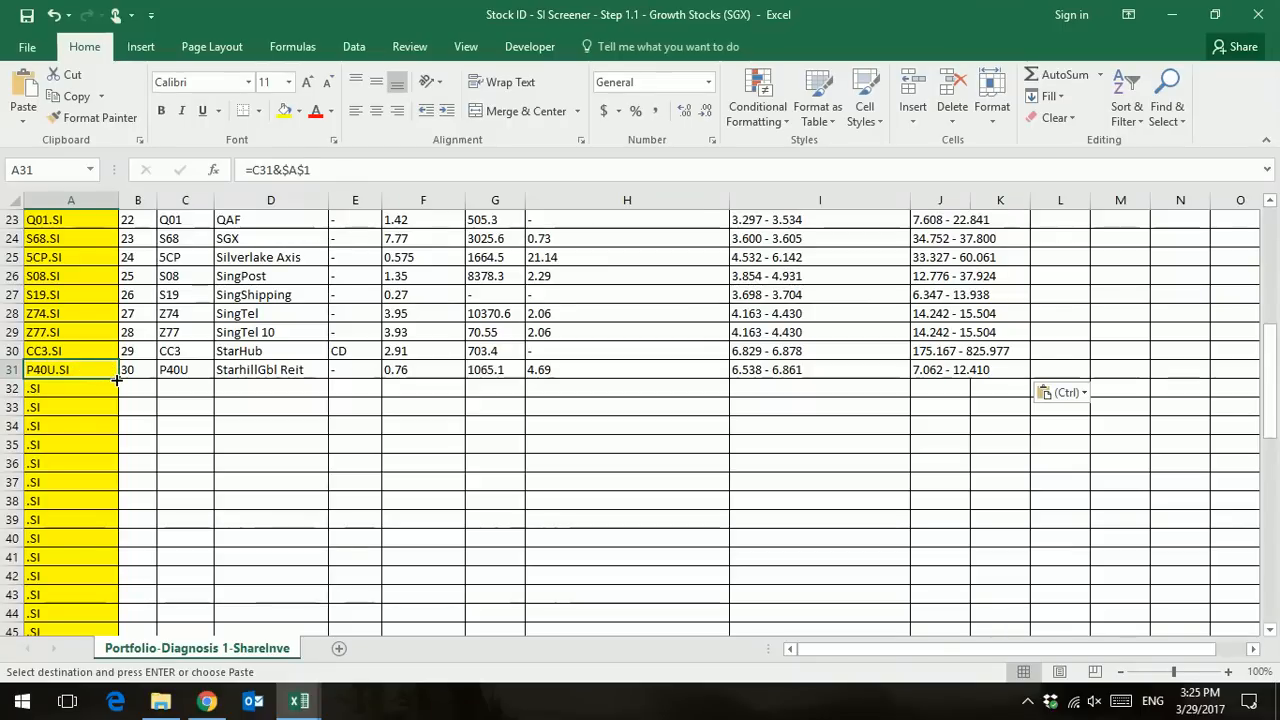
pyautogui.moveTo(117, 378)
pyautogui.mouseDown()
pyautogui.moveTo(117, 625)
pyautogui.moveTo(91, 647)
pyautogui.moveTo(63, 590)
pyautogui.moveTo(60, 668)
pyautogui.moveTo(58, 503)
pyautogui.moveTo(60, 540)
pyautogui.mouseUp()
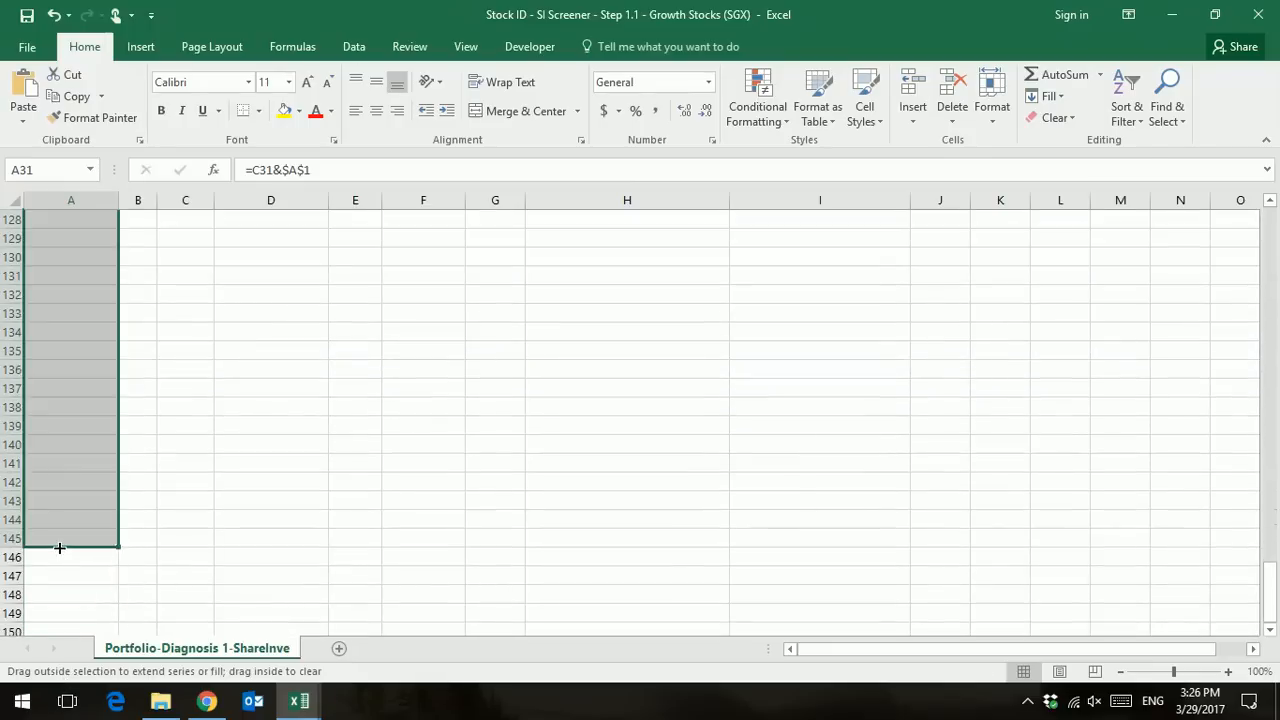
pyautogui.click(413, 333)
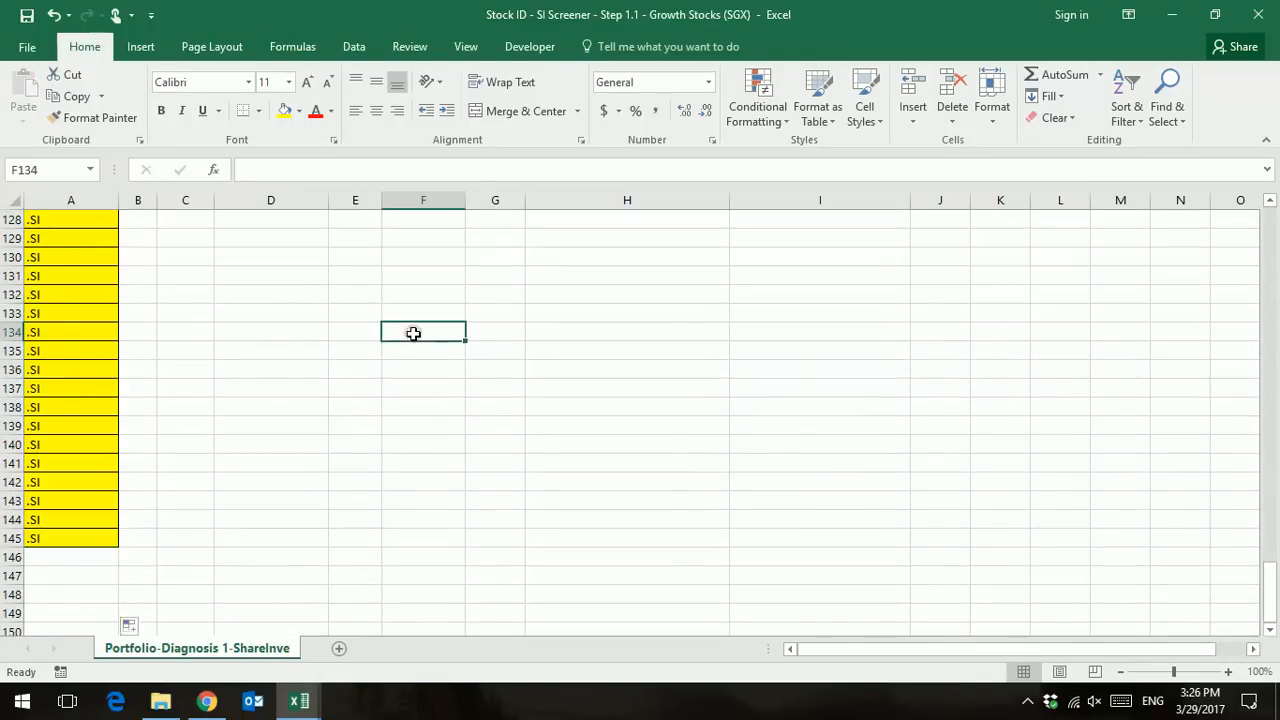
# - Change the exchange suffix in cell A1 to .NYSE so the column A tickers use it
pyautogui.scroll(20, 414, 335)
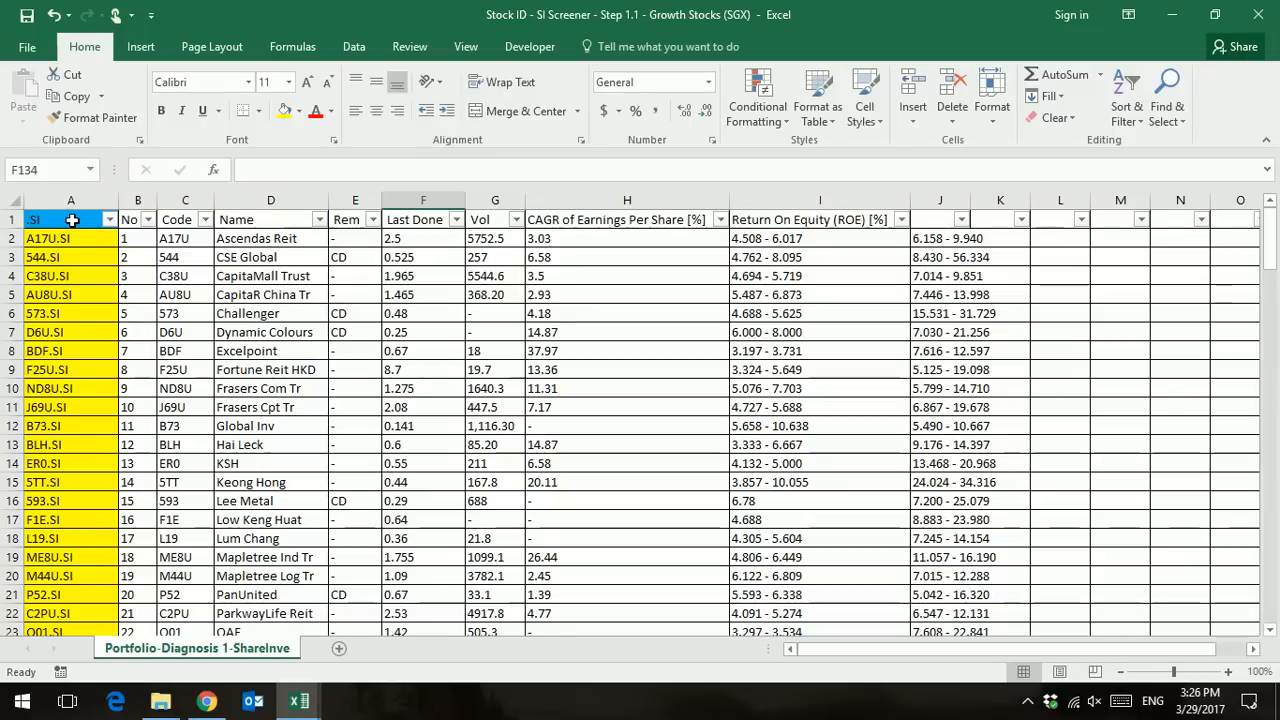
pyautogui.click(70, 220)
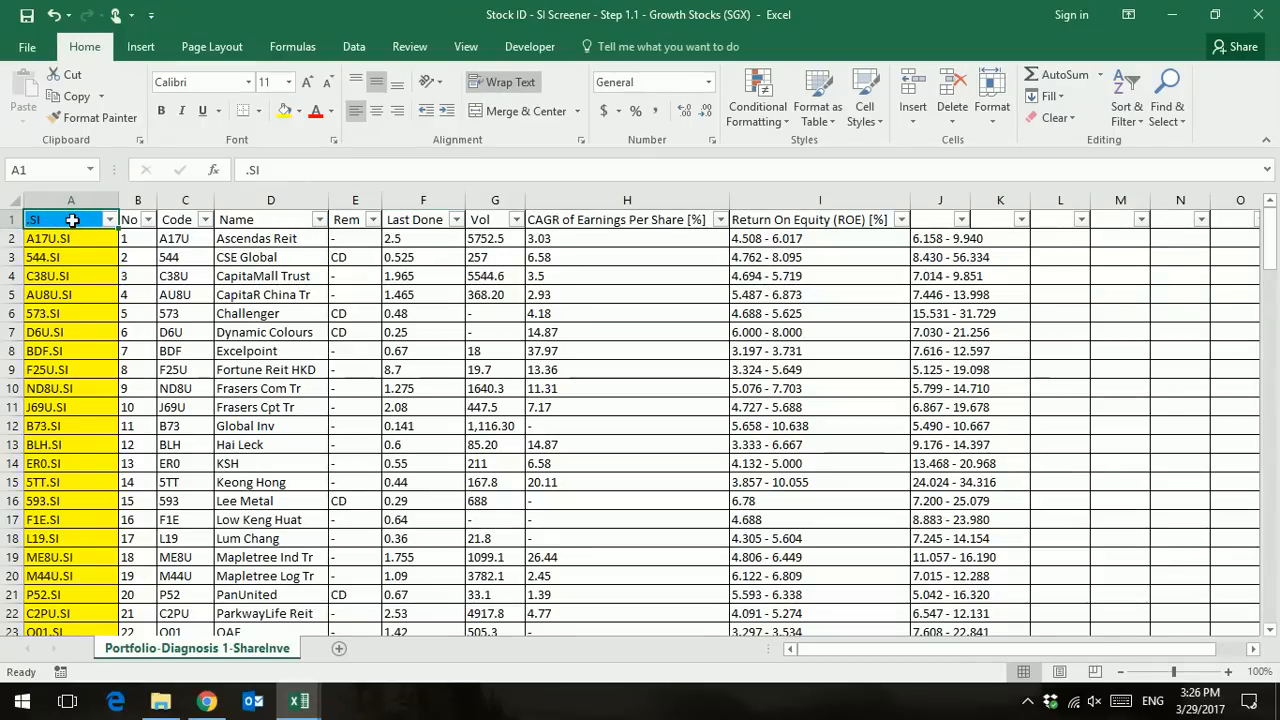
pyautogui.write('.NYSE')
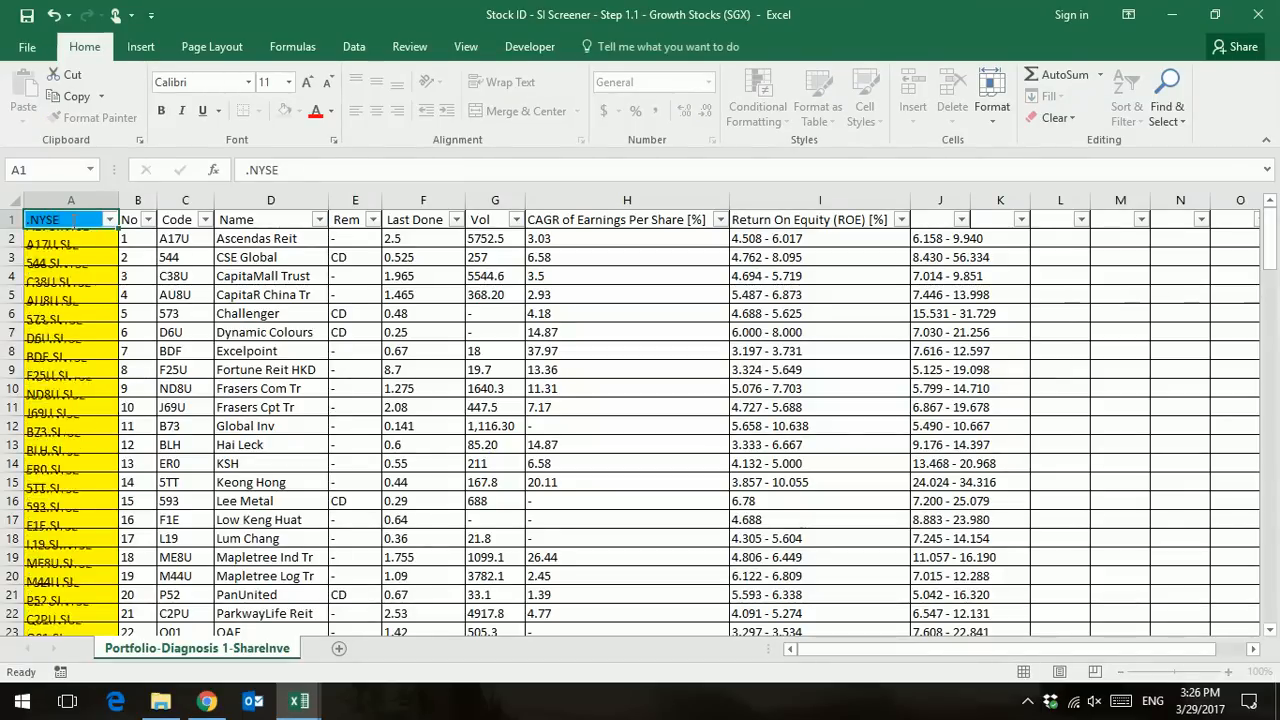
pyautogui.press('Return')
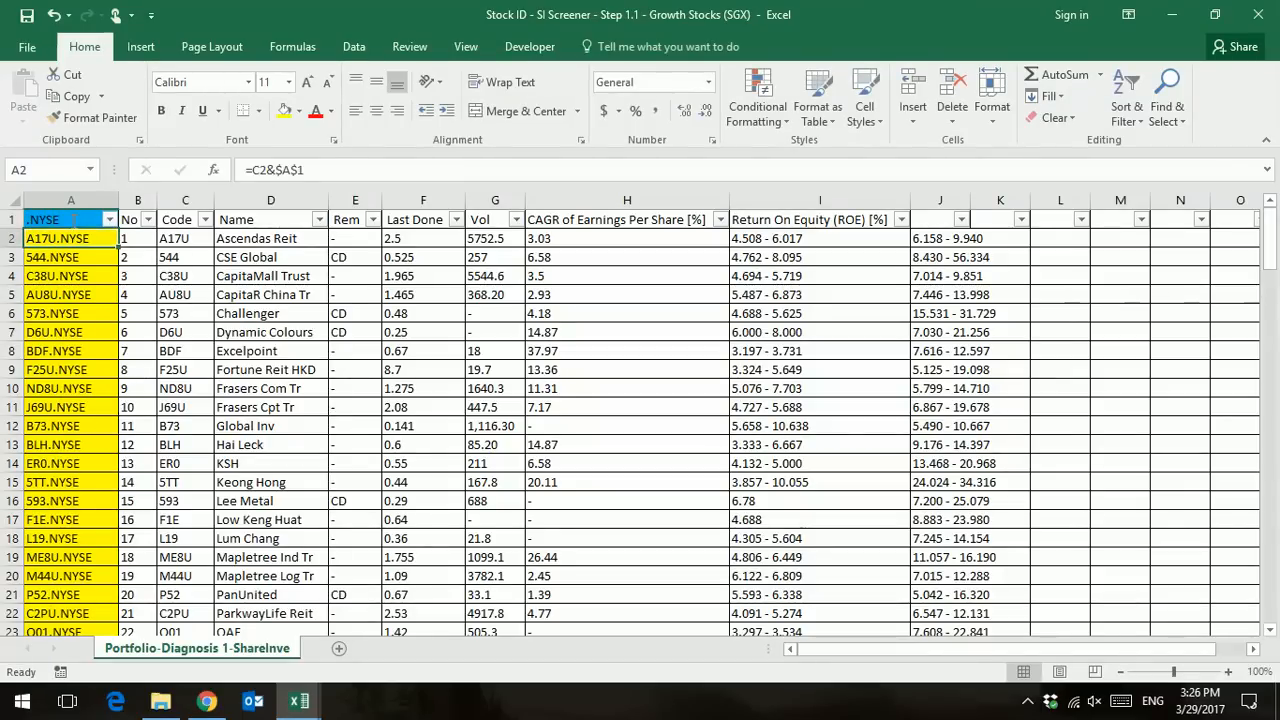
pyautogui.click(180, 256)
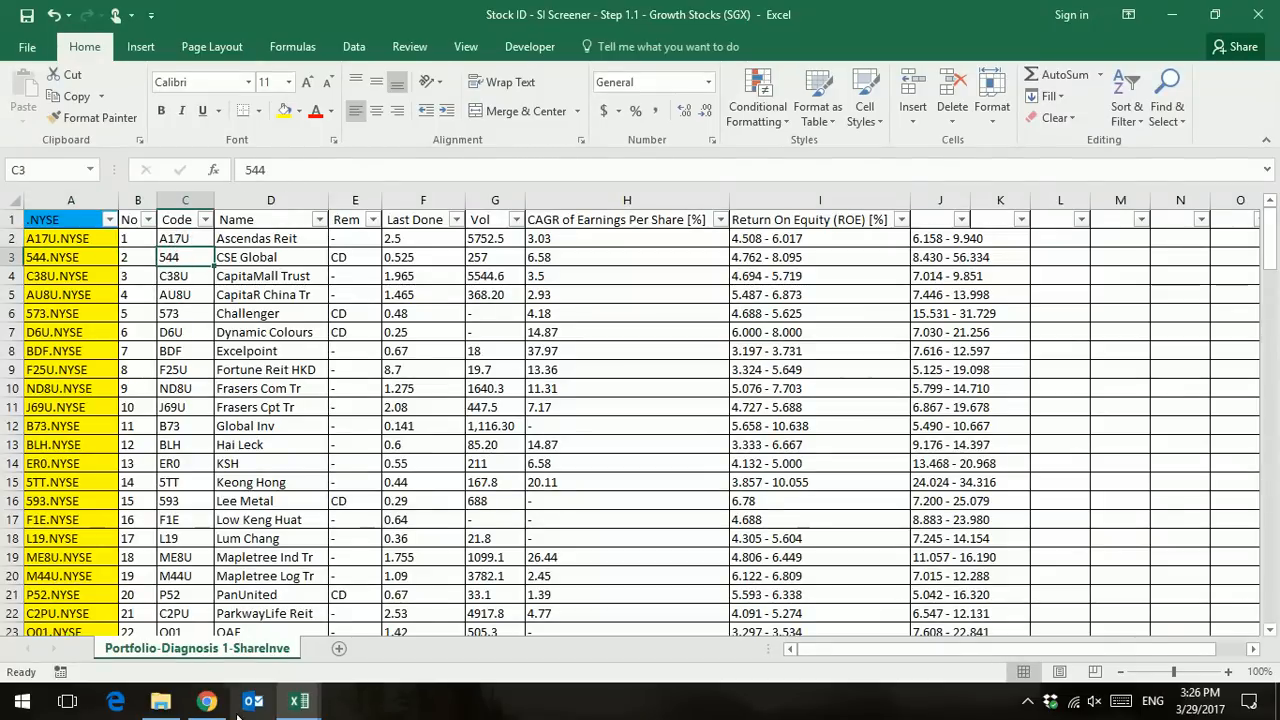
# - Switch to ShareInvestor in Chrome and review the SGX dividend screen's criteria and results, comparing them with the Excel workbook
pyautogui.click(200, 704)
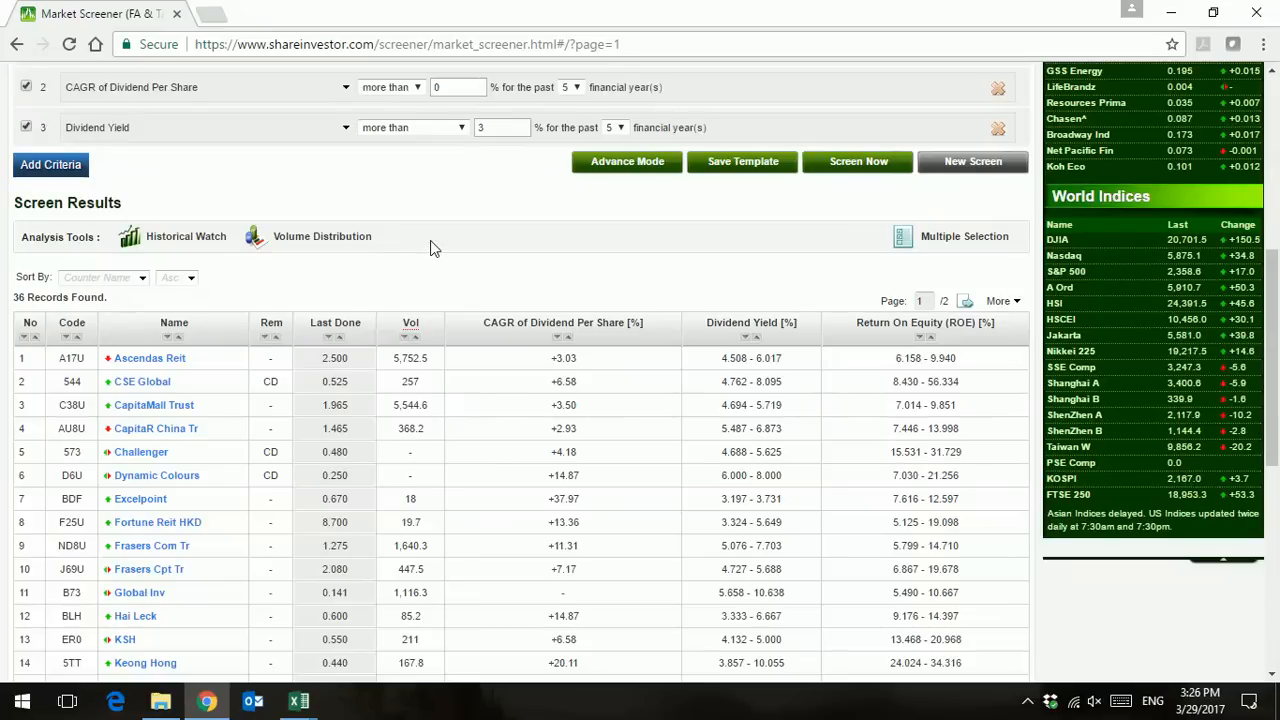
pyautogui.scroll(3, 431, 242)
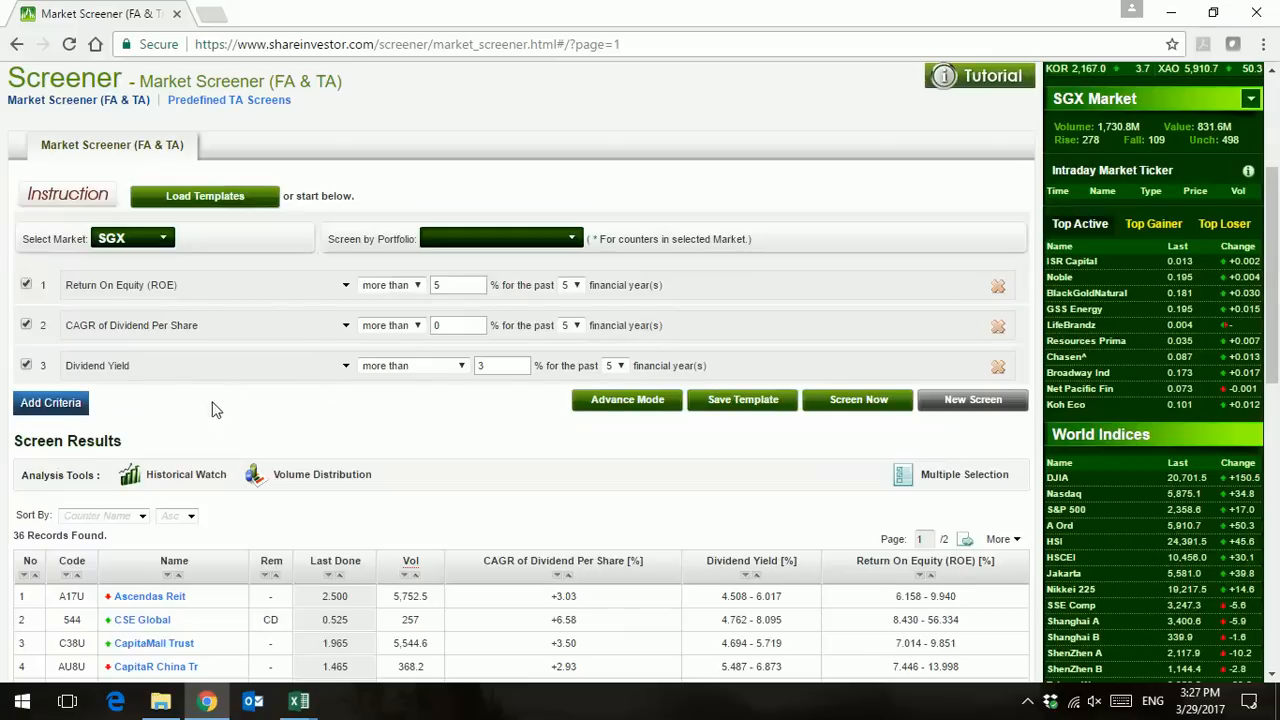
pyautogui.click(208, 703)
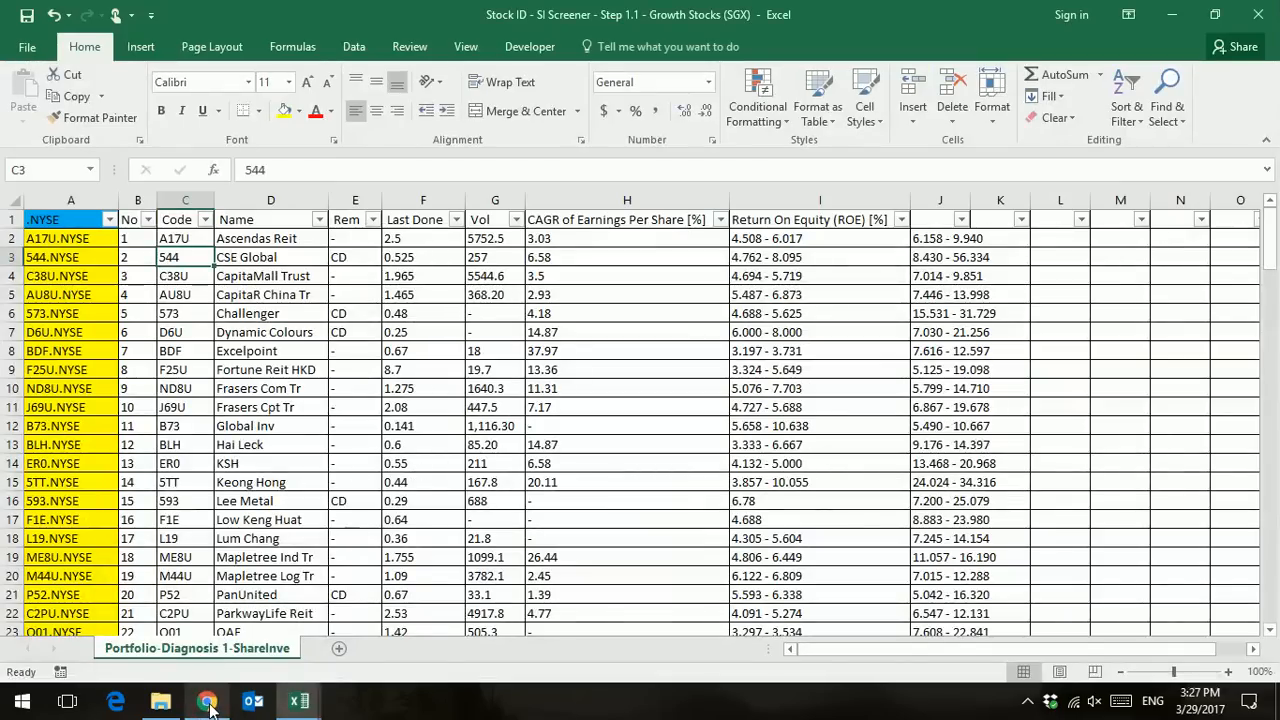
pyautogui.click(218, 703)
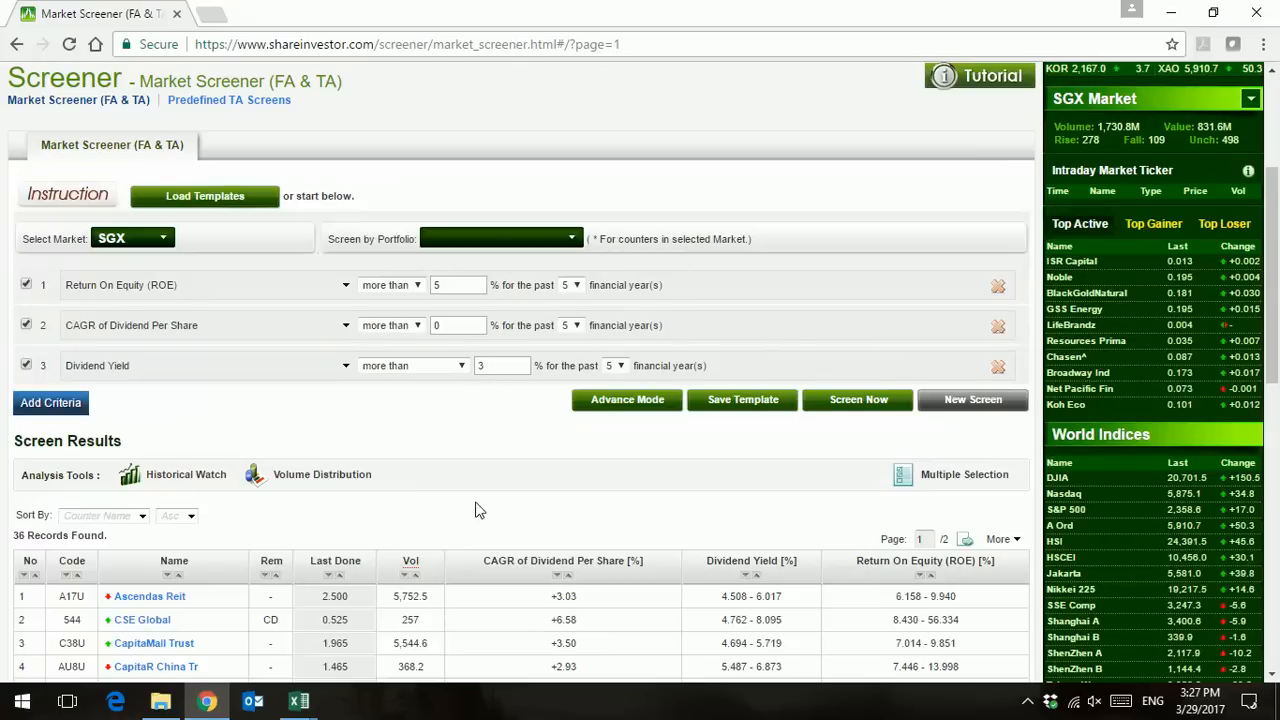
pyautogui.scroll(-2, 478, 510)
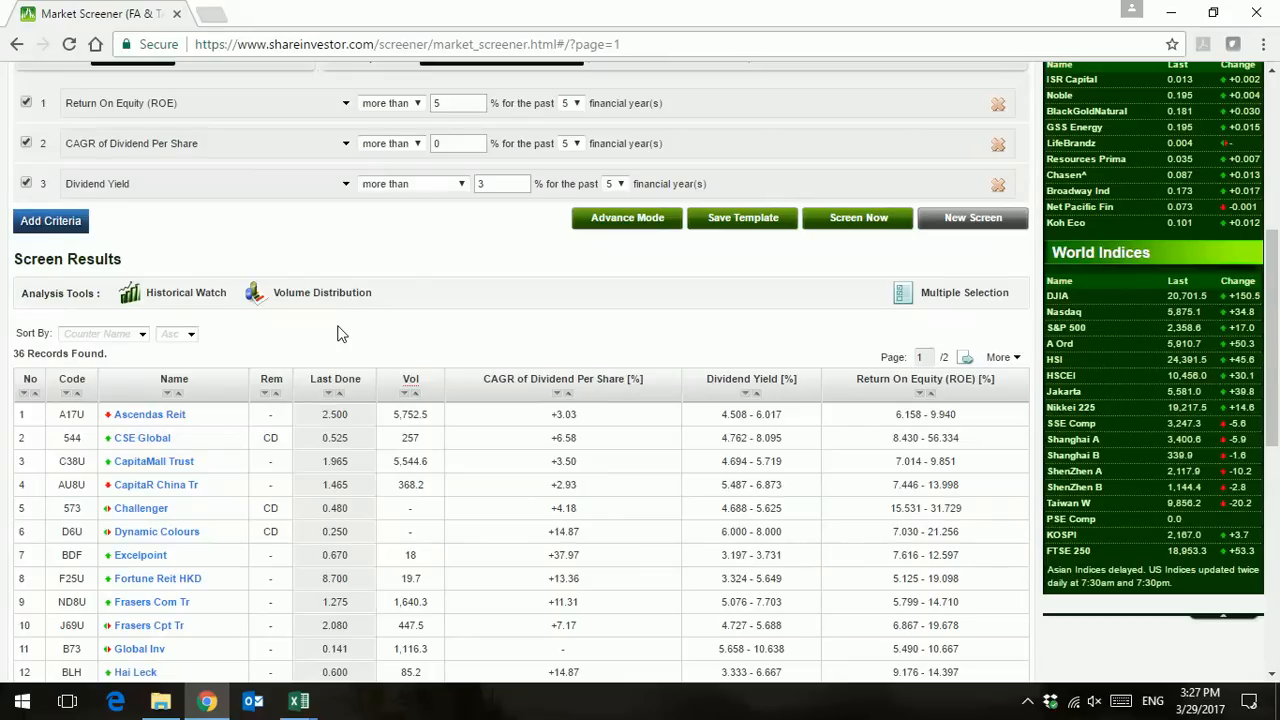
pyautogui.scroll(2, 337, 333)
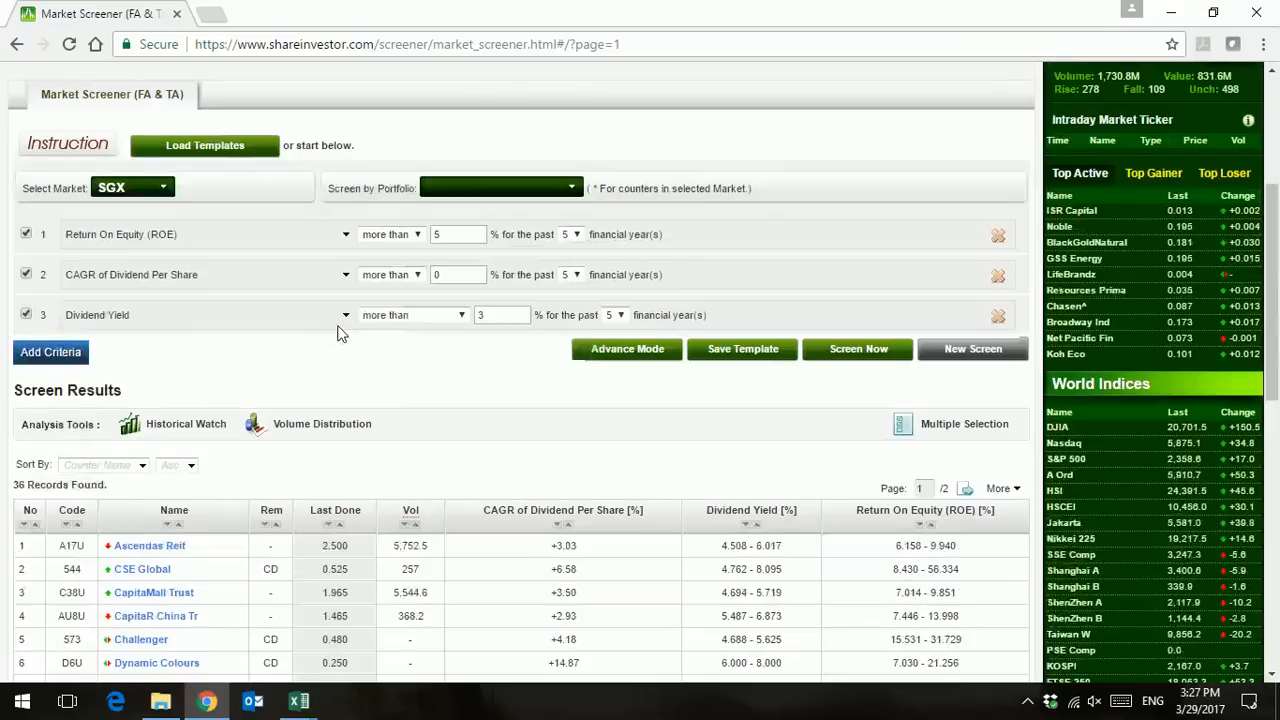